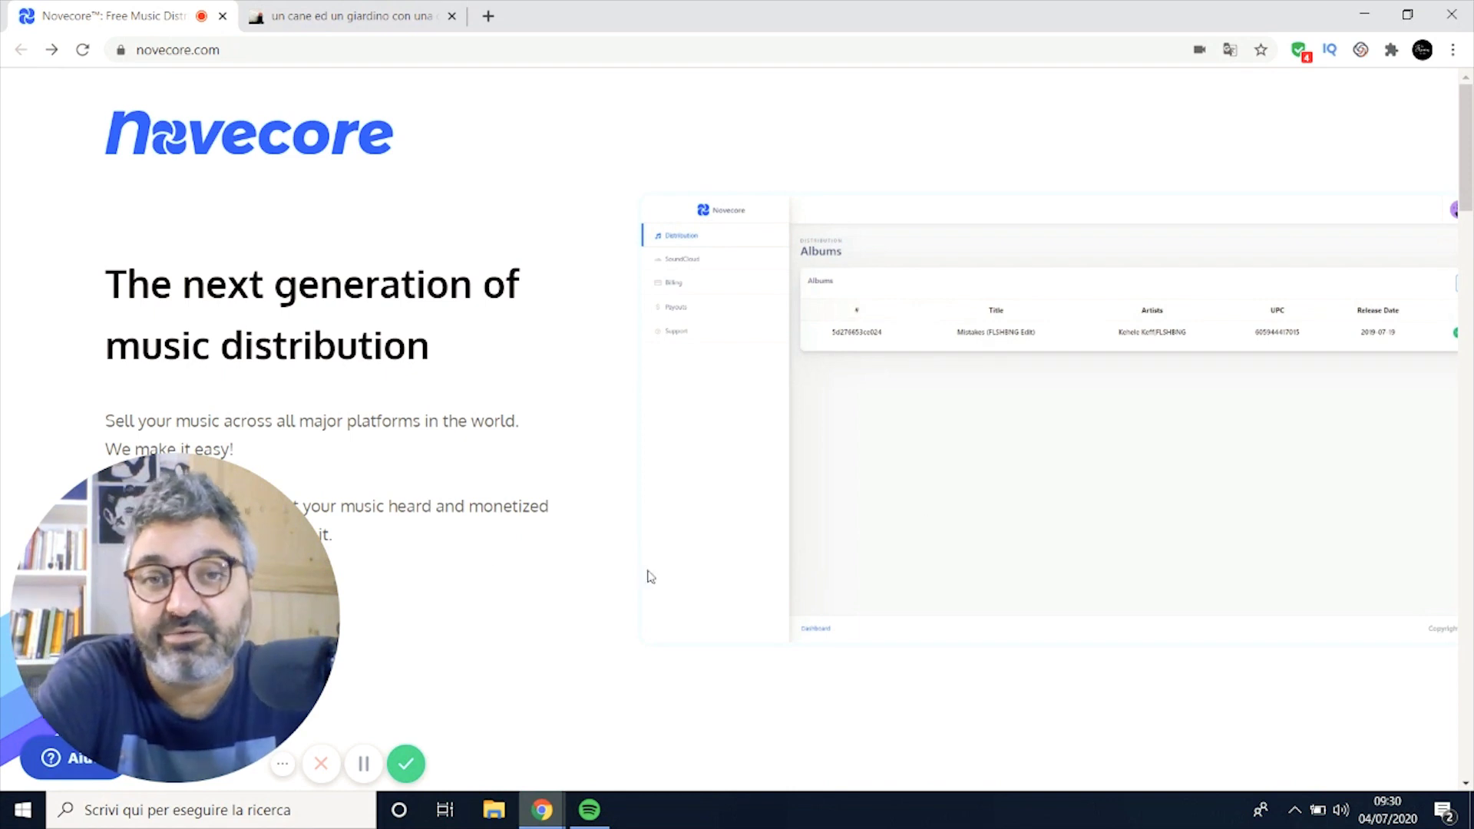
Step: Look through the Novecore homepage's features, supported stores and the Free and Premium plans
drag(321, 621, 1318, 558)
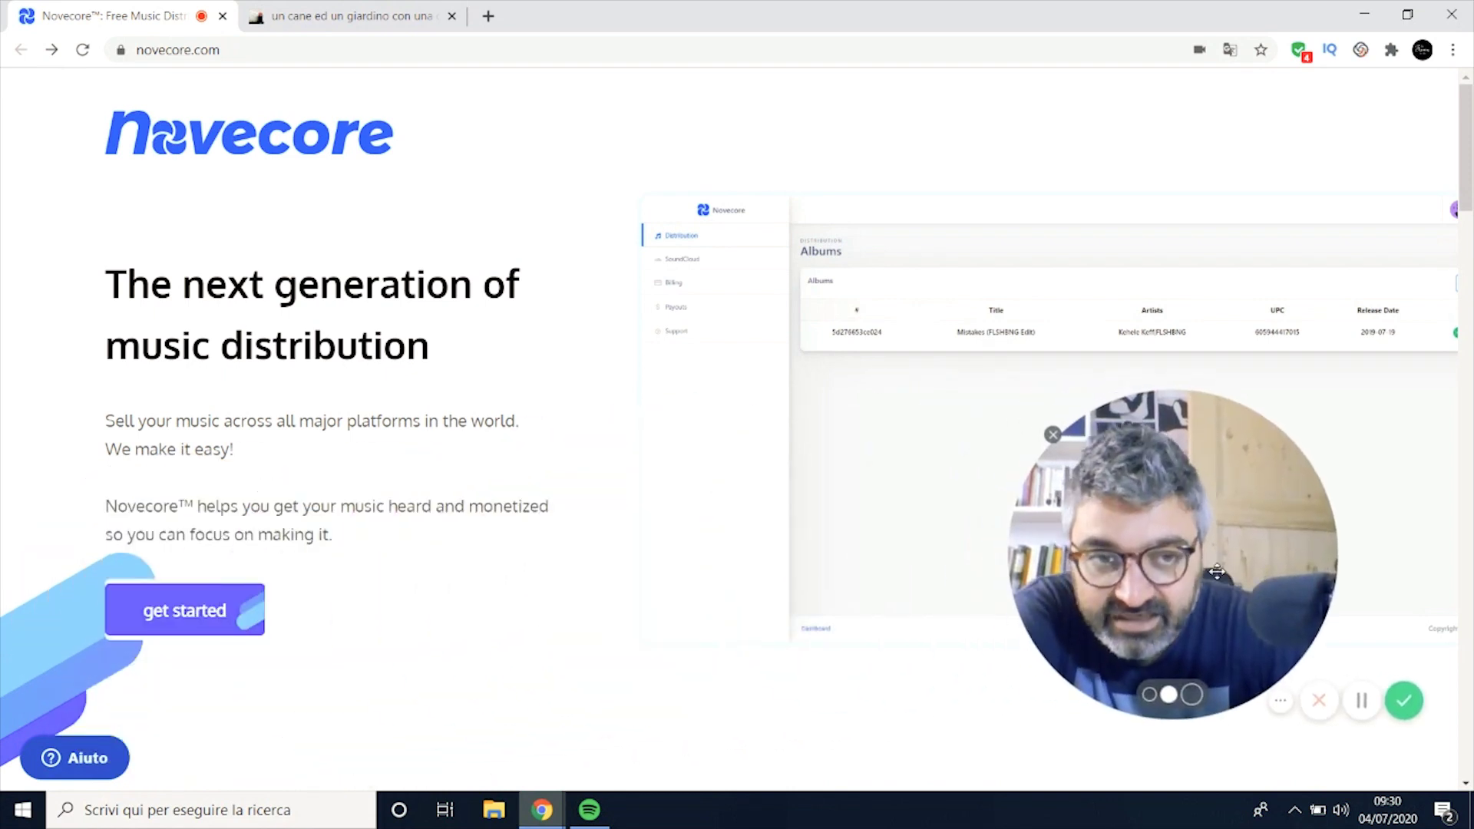
scroll(413, 452, down, 6)
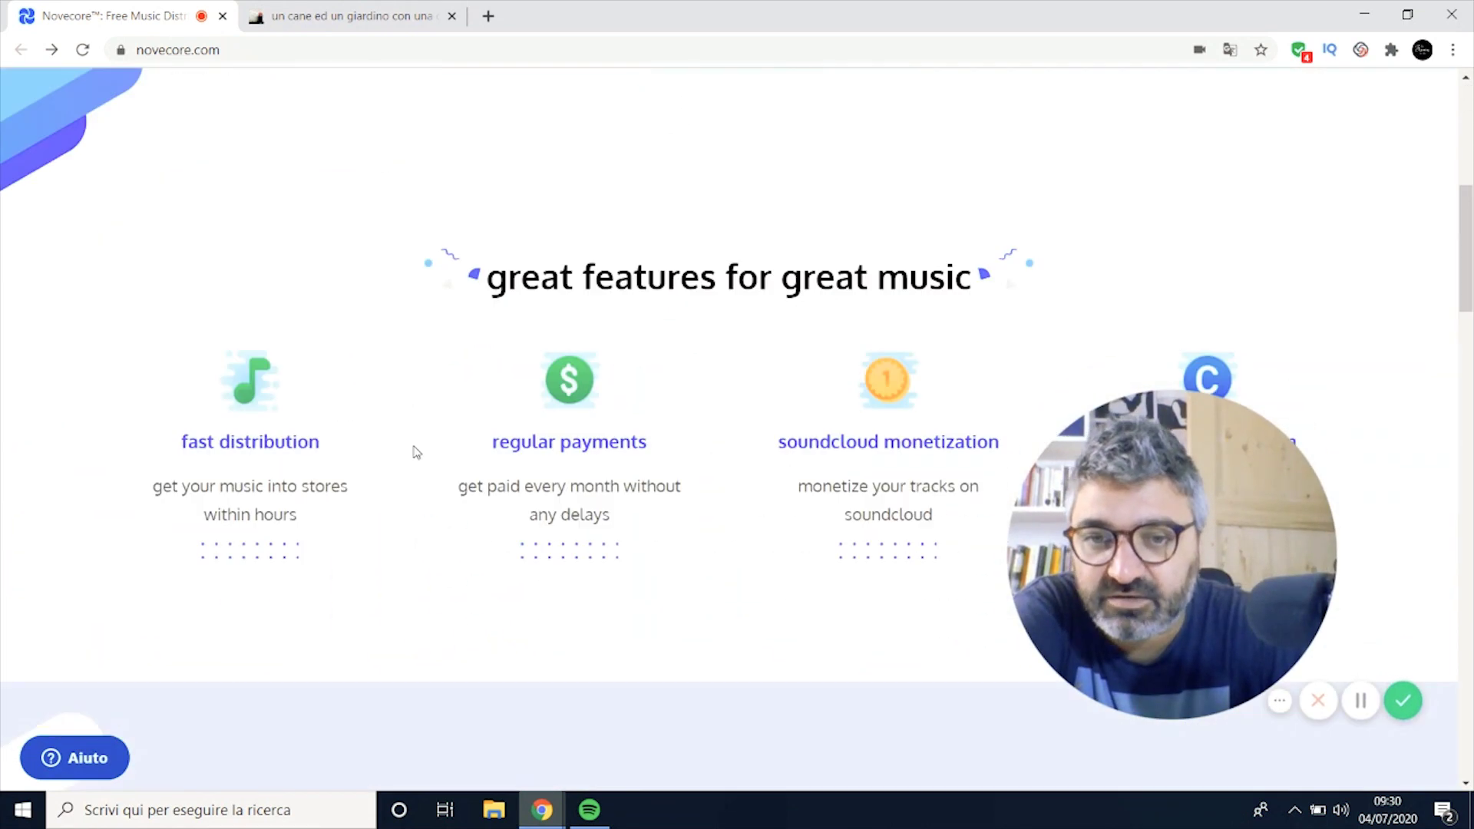
scroll(413, 452, up, 3)
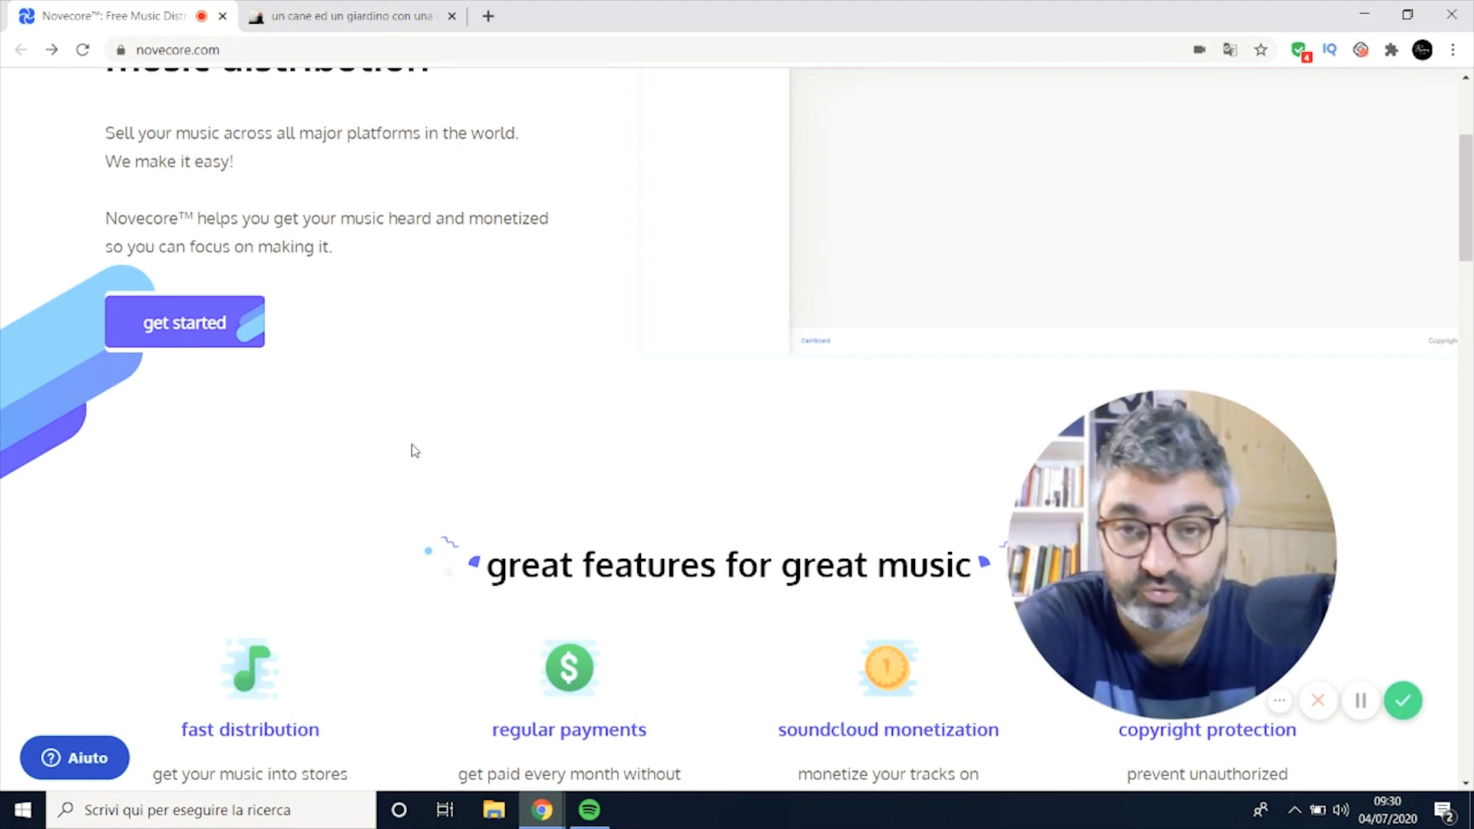
scroll(700, 307, down, 8)
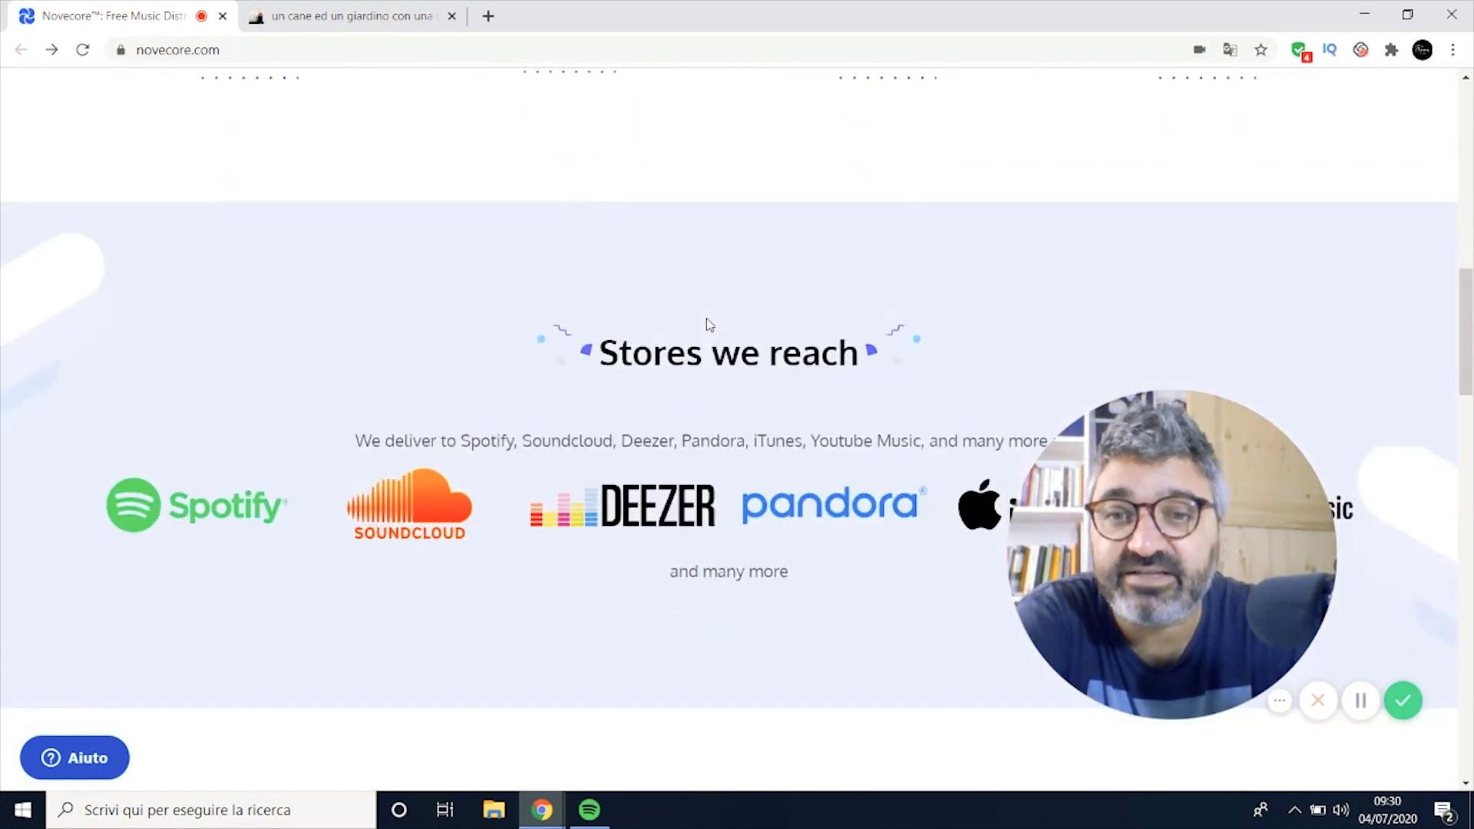
scroll(708, 322, down, 7)
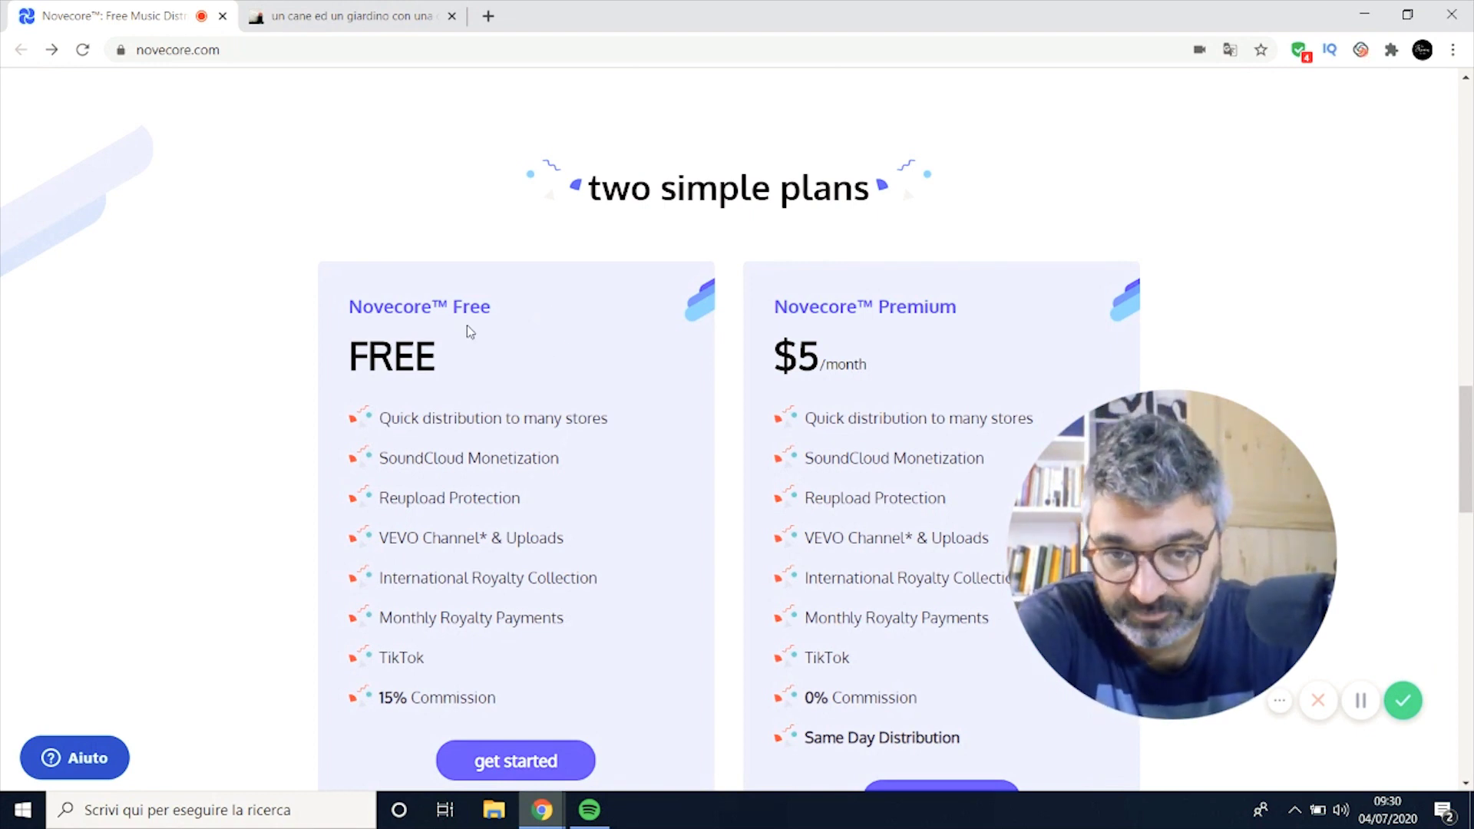
scroll(698, 284, down, 2)
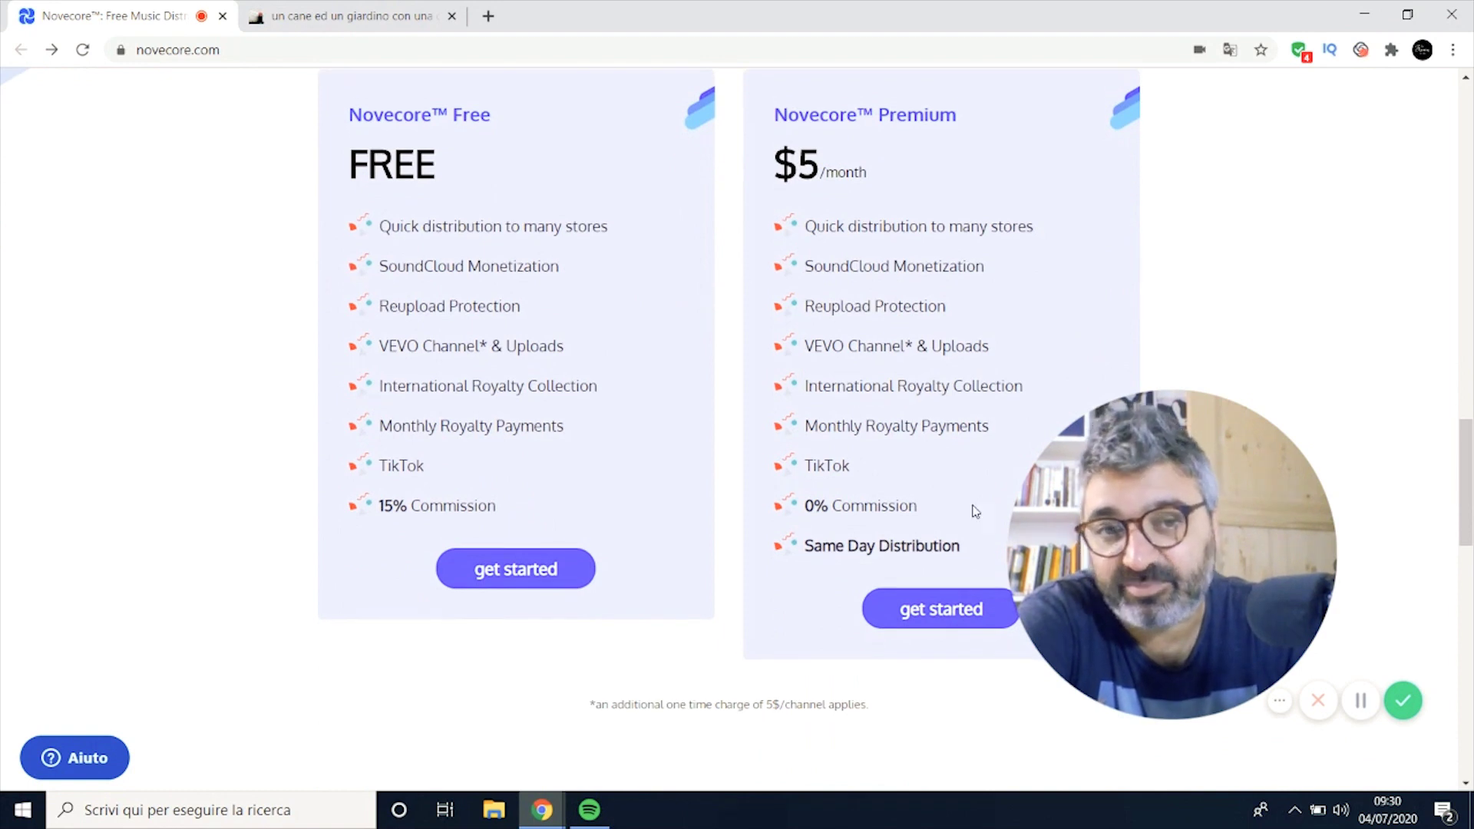
Step: Highlight the Premium plan's commission and Same Day Distribution lines, and the Free plan's commission and VEVO Channel lines, to compare them
drag(923, 510, 805, 512)
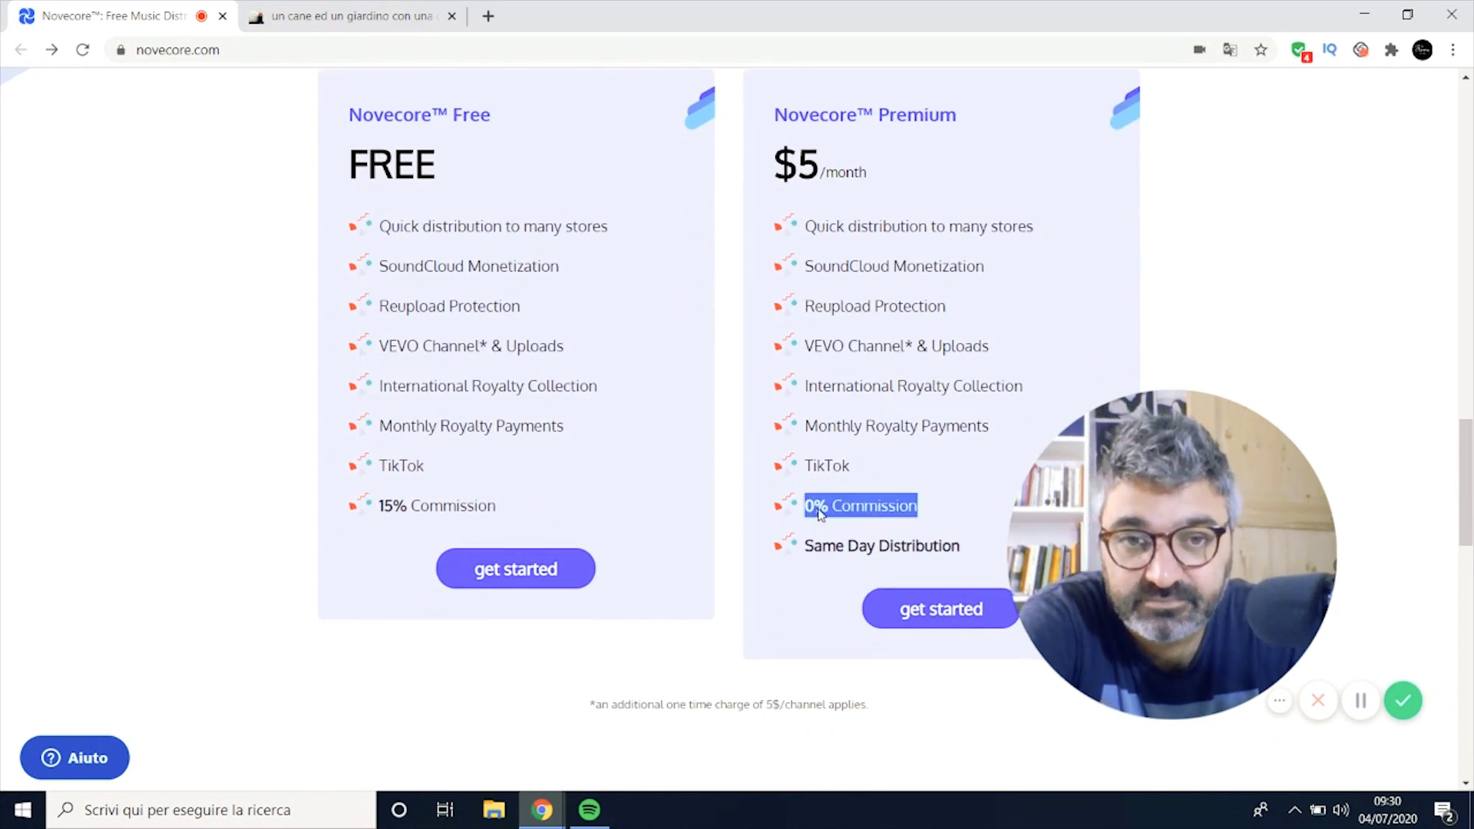
drag(977, 544, 804, 550)
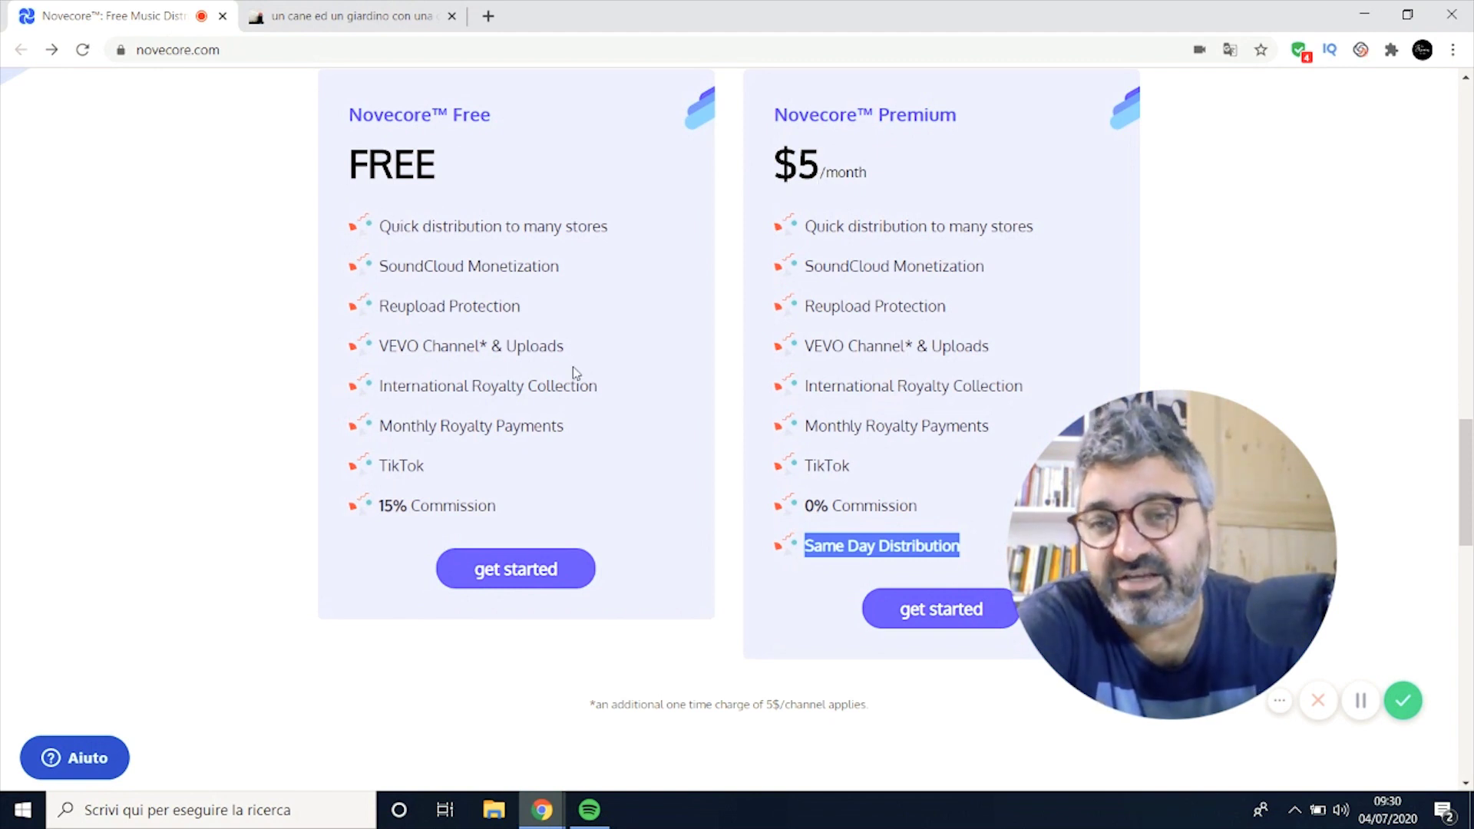
drag(510, 510, 376, 513)
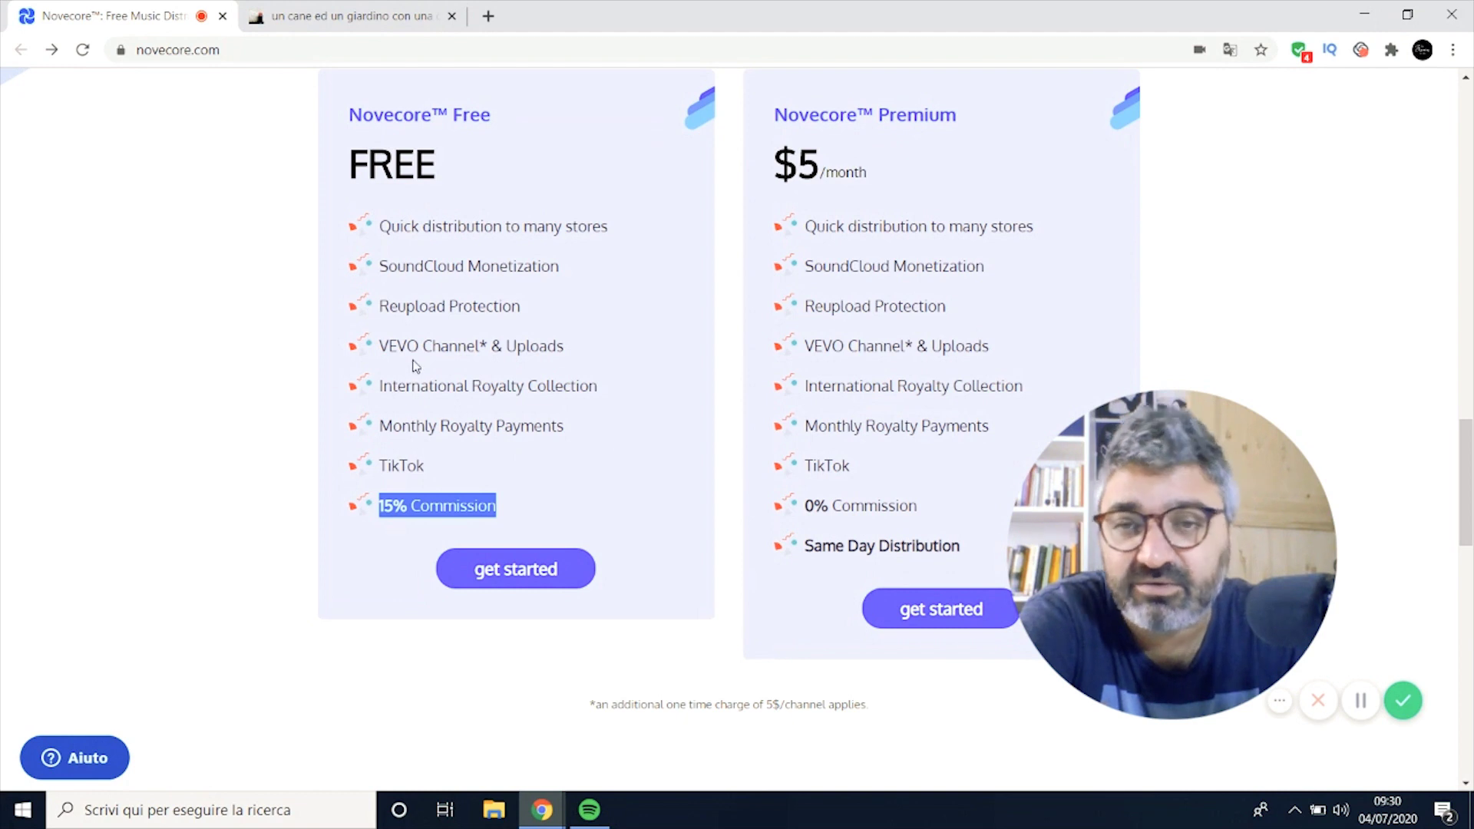
drag(380, 347, 573, 348)
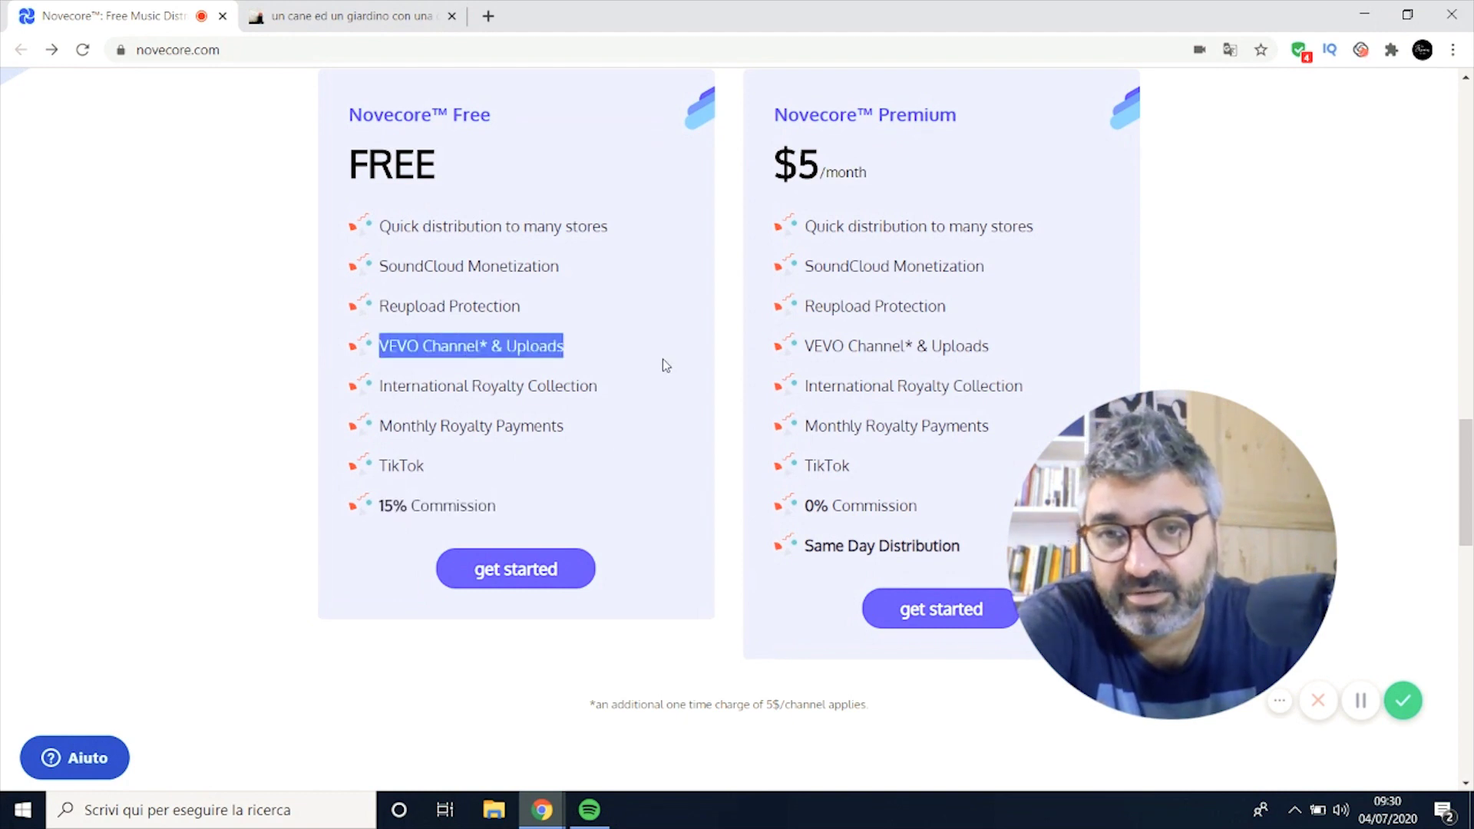
Step: Highlight the footnote about the additional one-time channel charge below the plans, and revisit the supported stores and plan features
scroll(602, 362, down, 2)
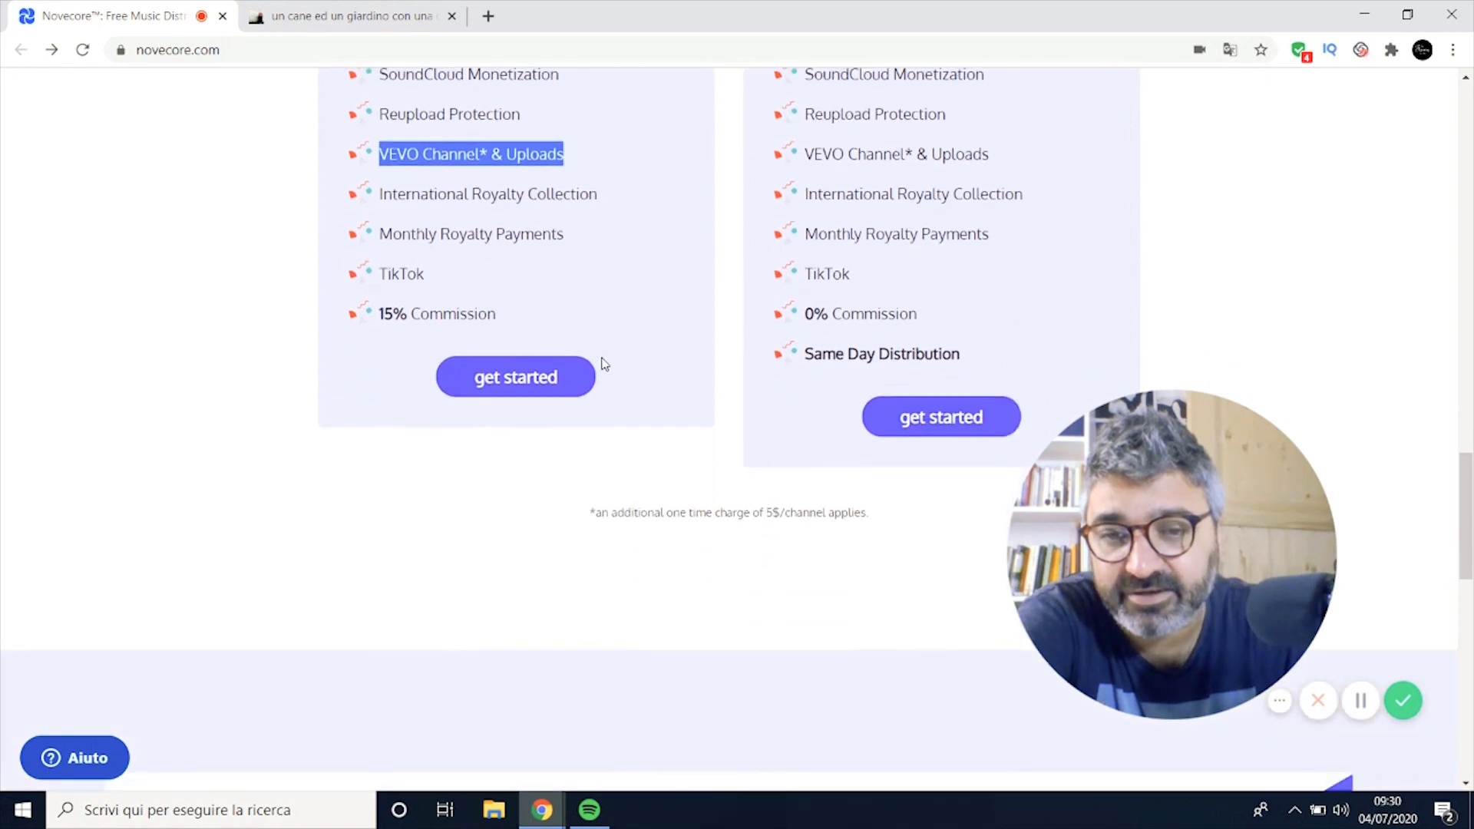
scroll(488, 317, up, 1)
scroll(787, 567, down, 1)
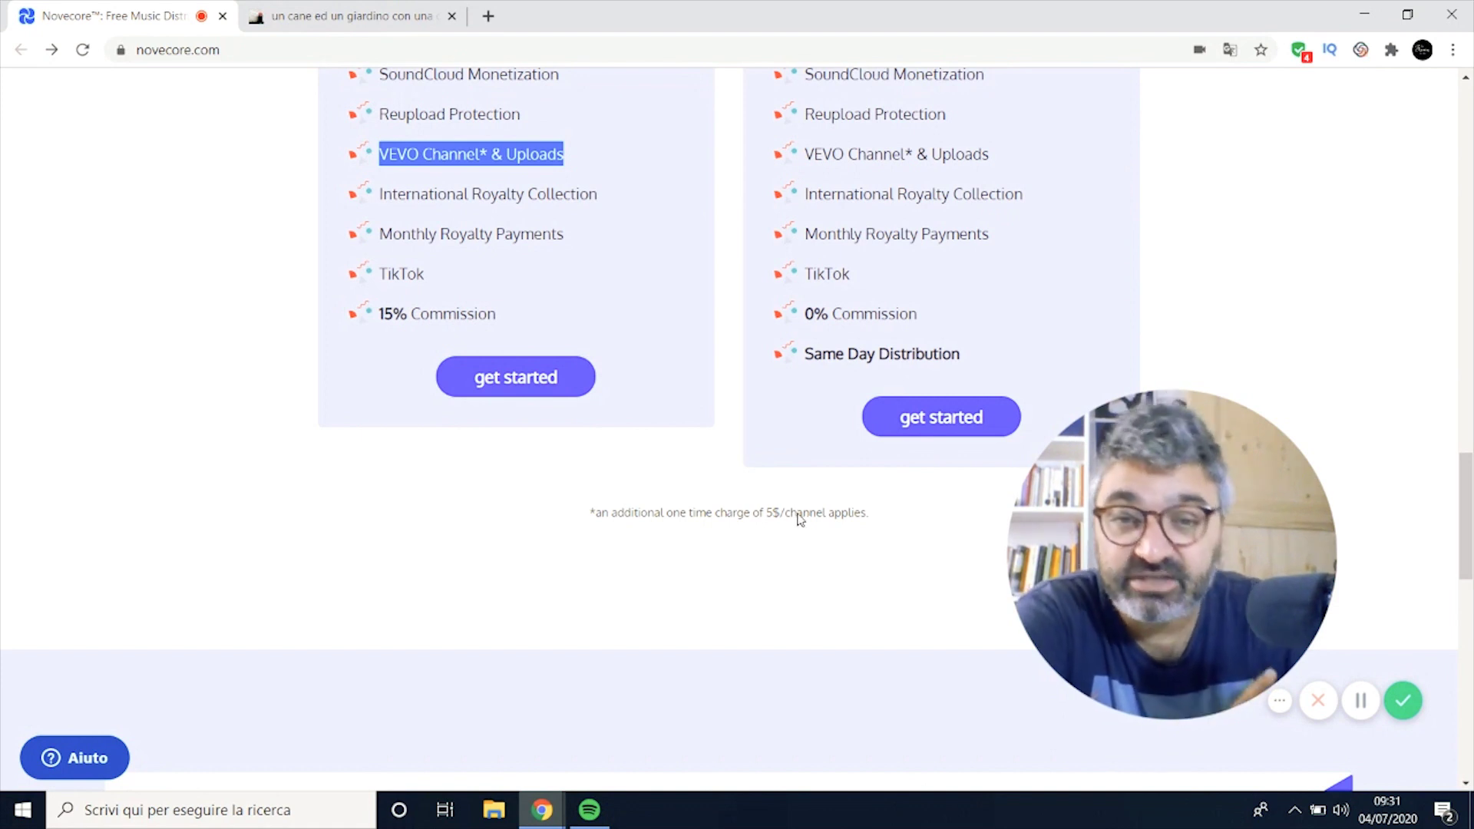
drag(875, 513, 572, 515)
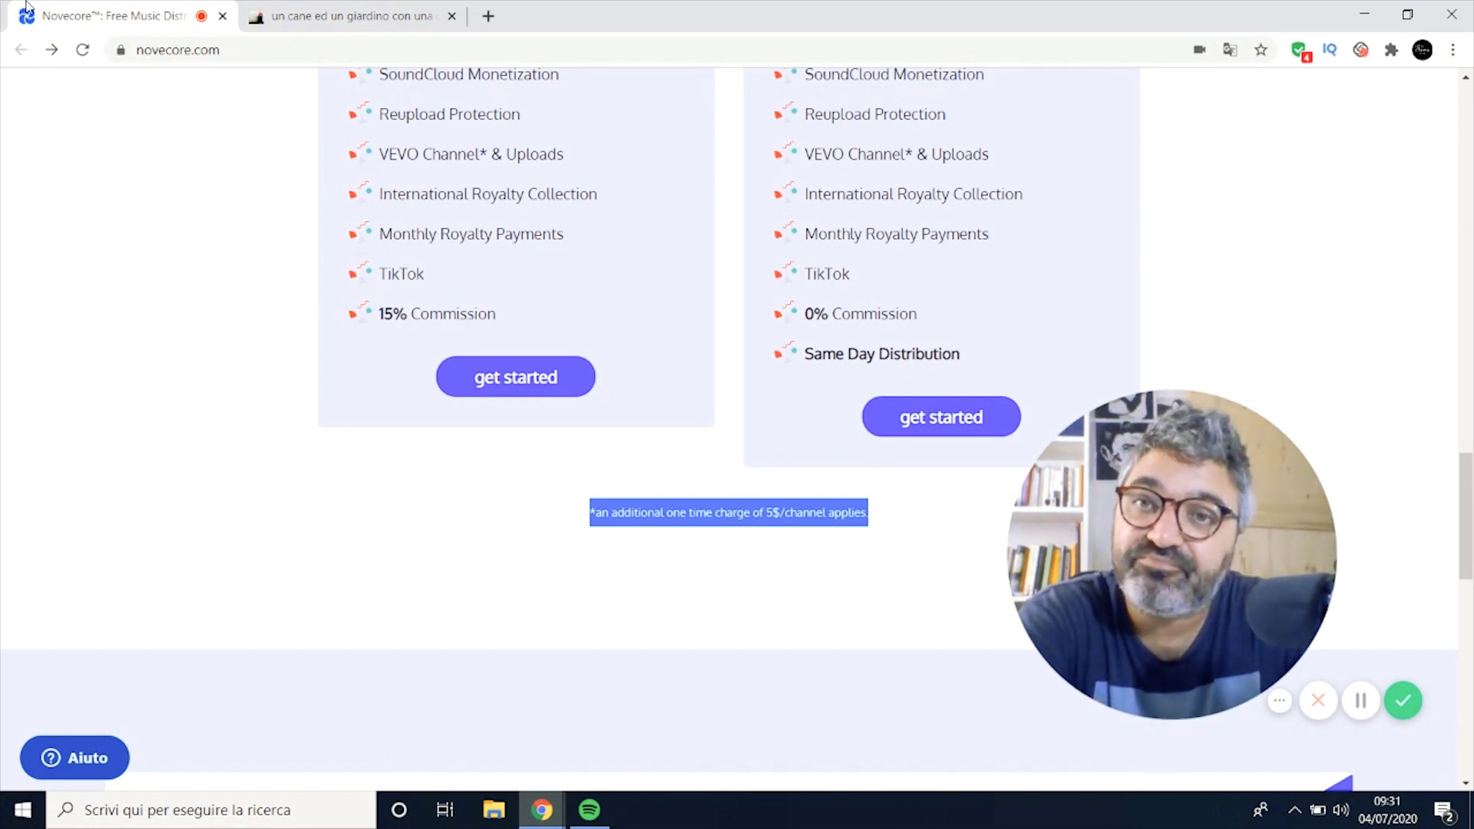
scroll(632, 405, up, 1)
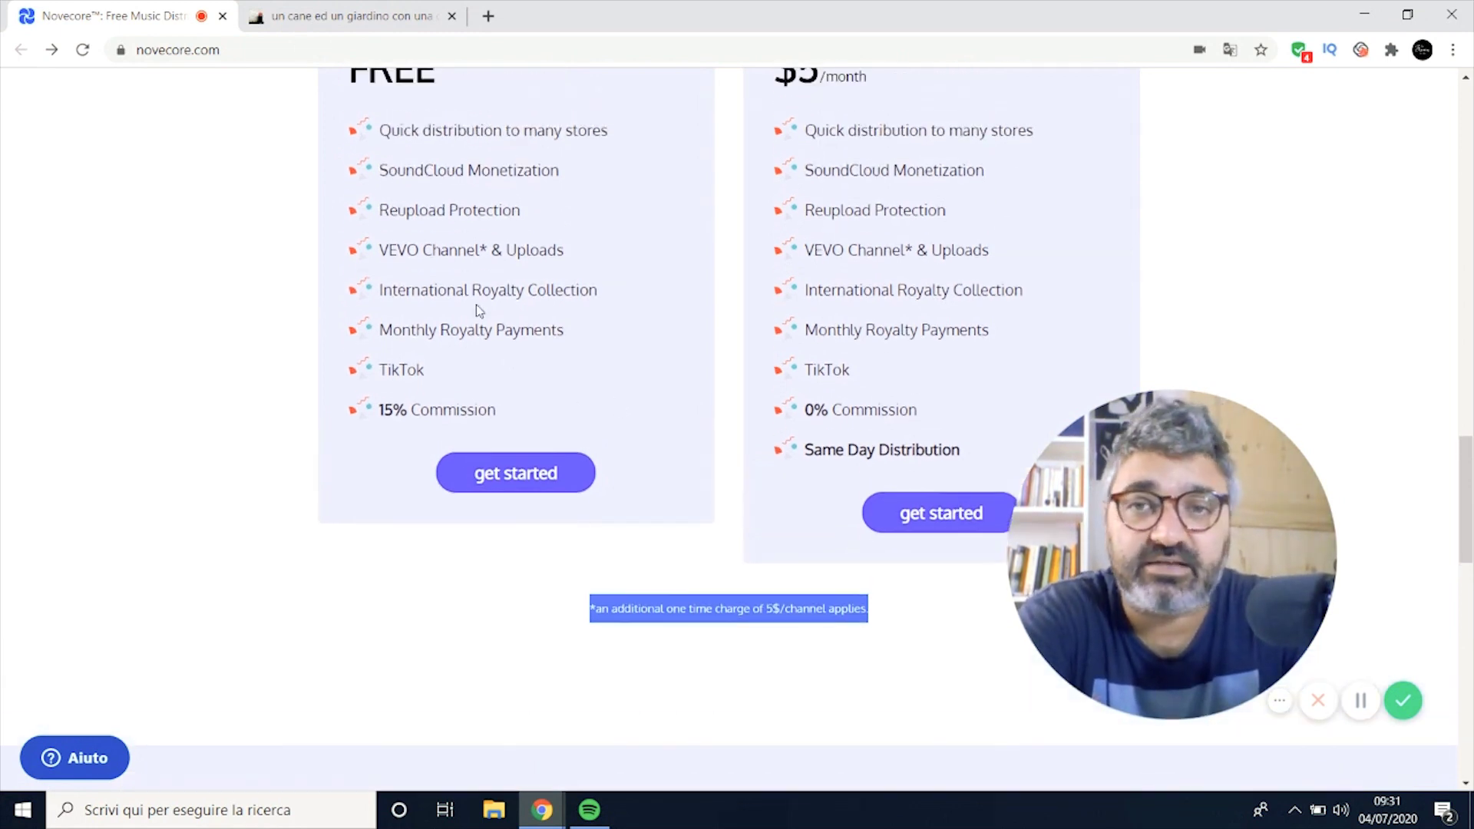
scroll(411, 349, up, 1)
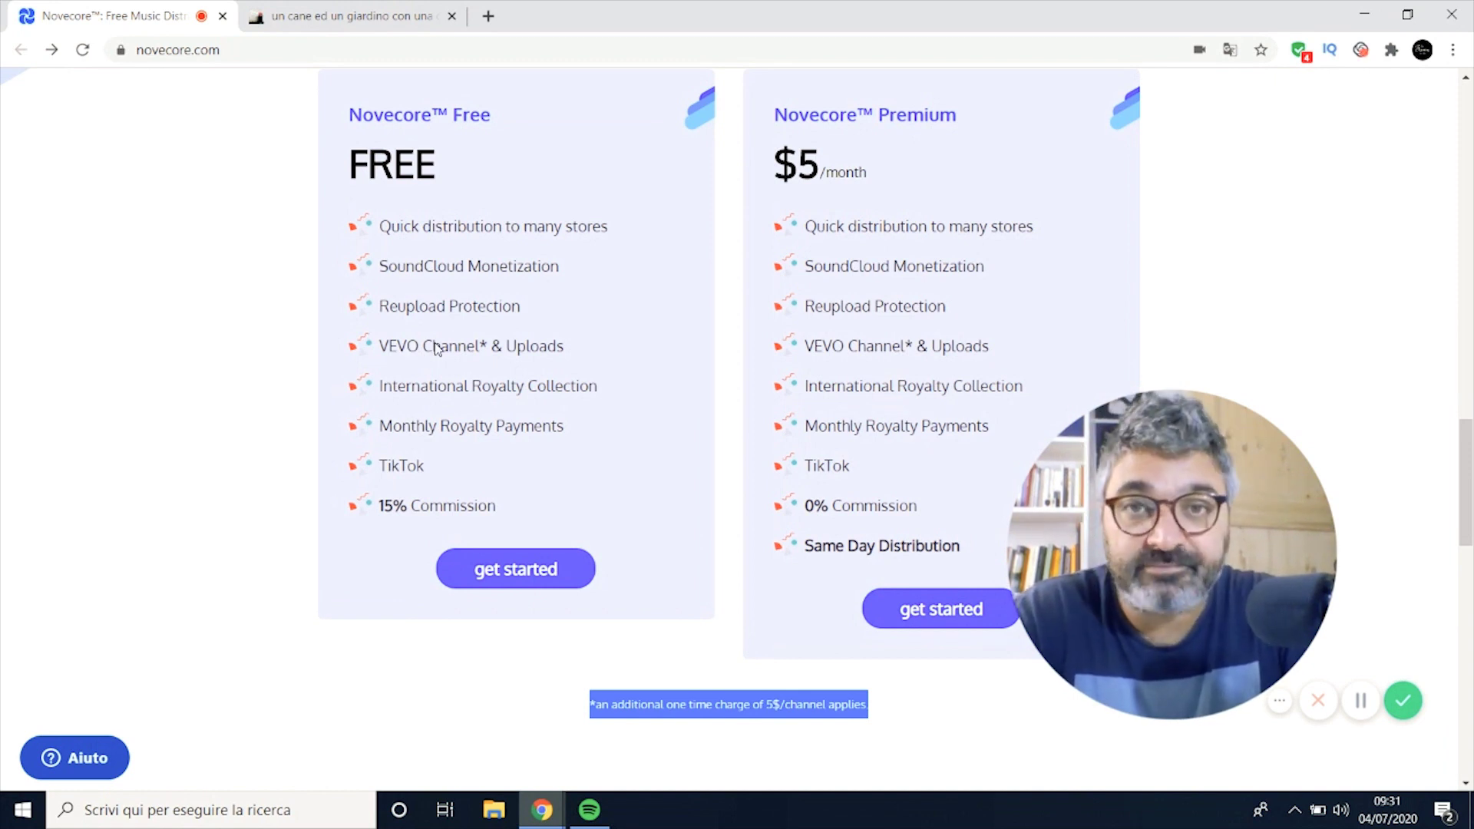
scroll(437, 338, up, 6)
scroll(458, 330, up, 5)
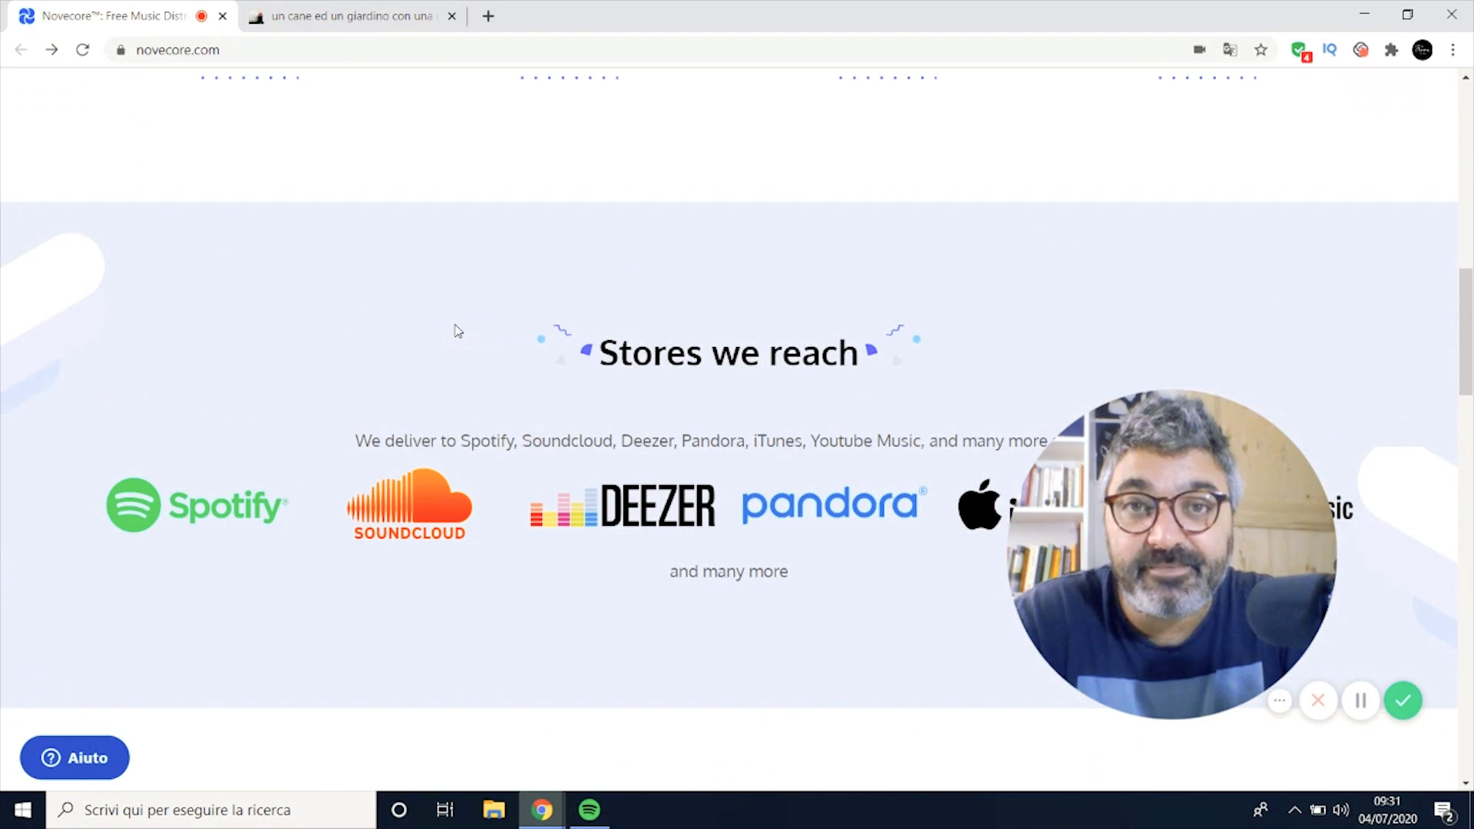
scroll(458, 331, down, 9)
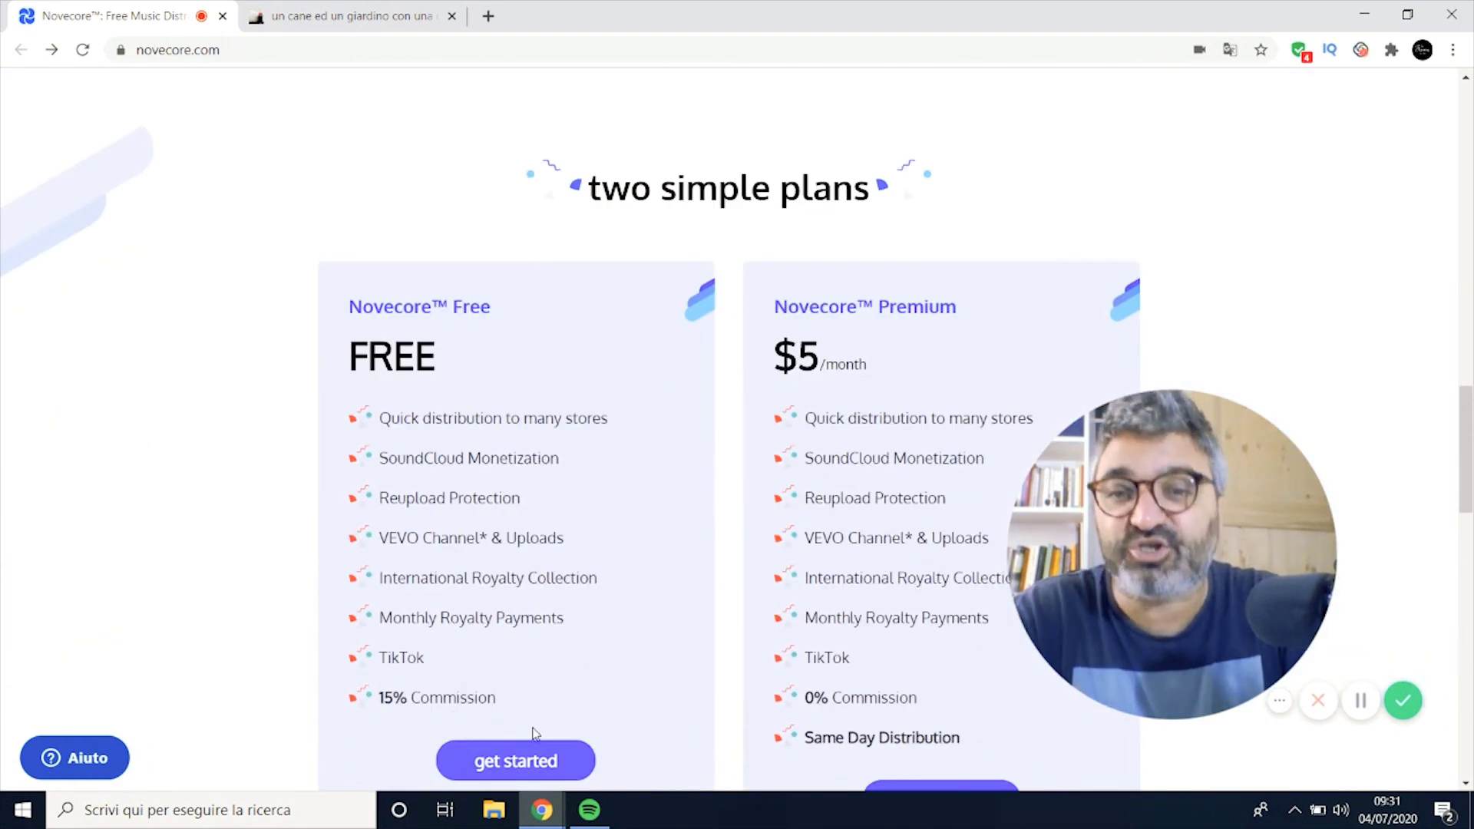
Step: Switch to Spotify, close the advertisement and look over the Love Yourself First artist page
click(589, 810)
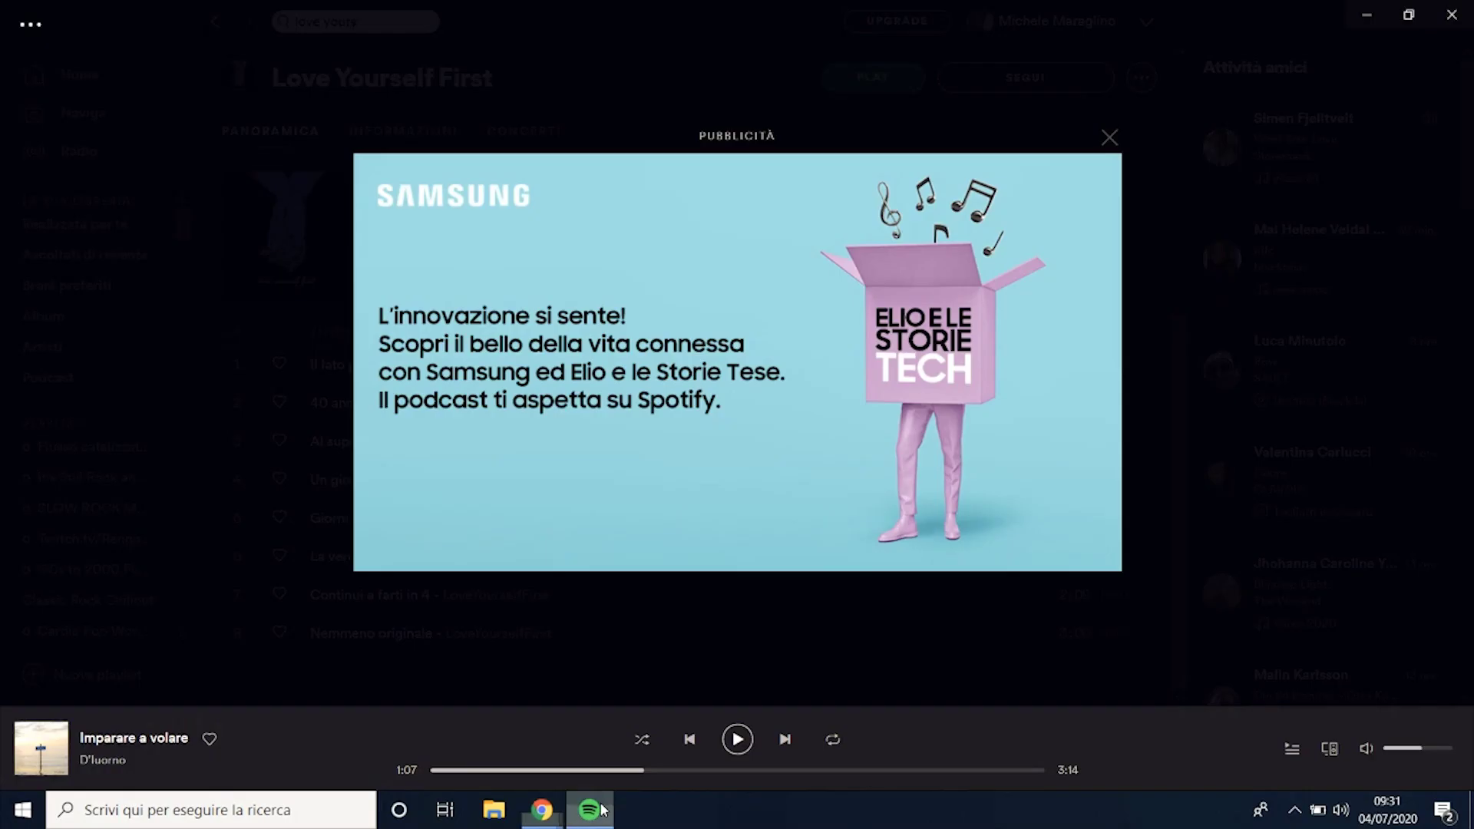
click(1110, 138)
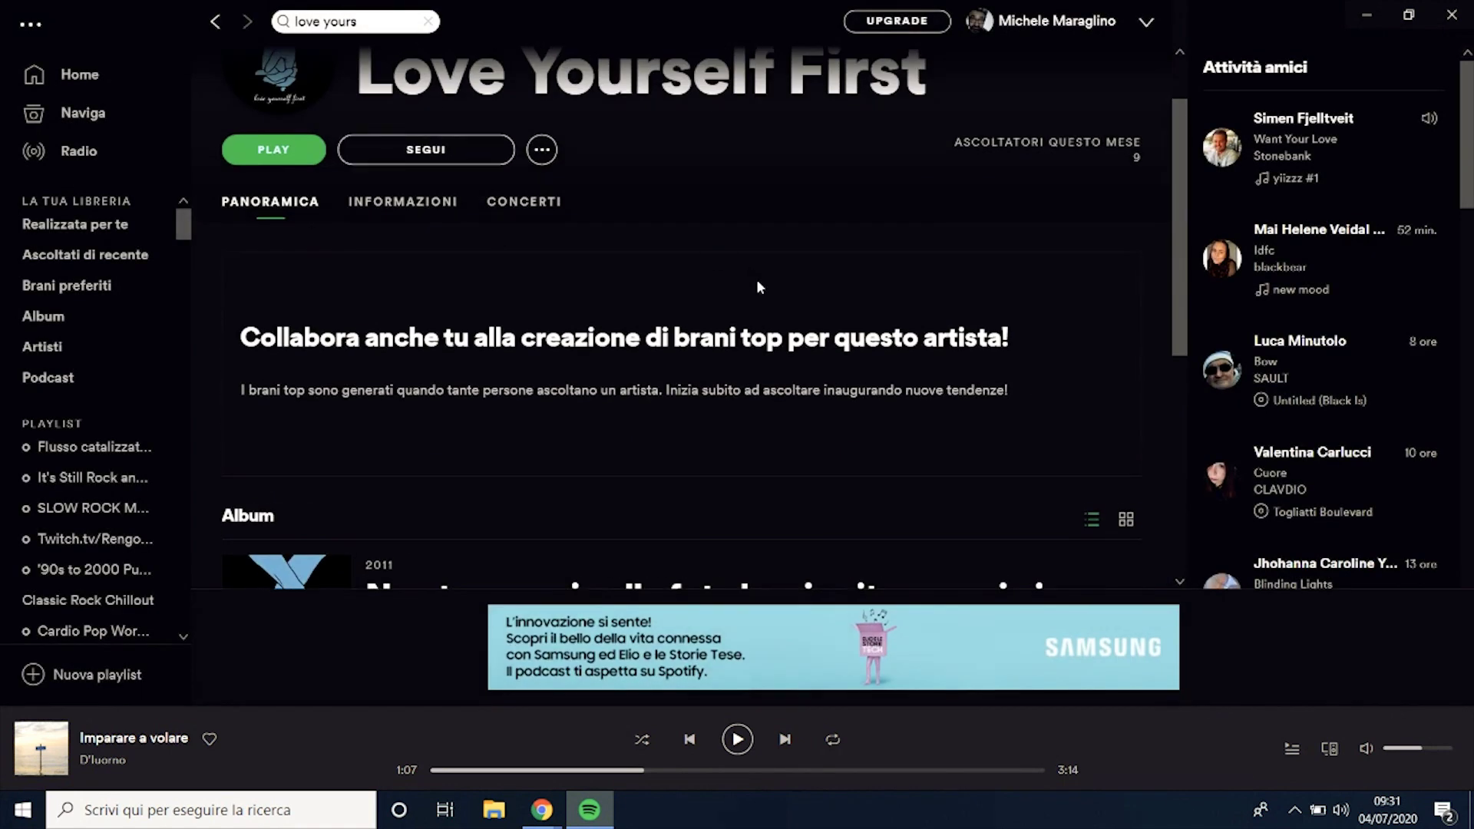
scroll(757, 287, up, 2)
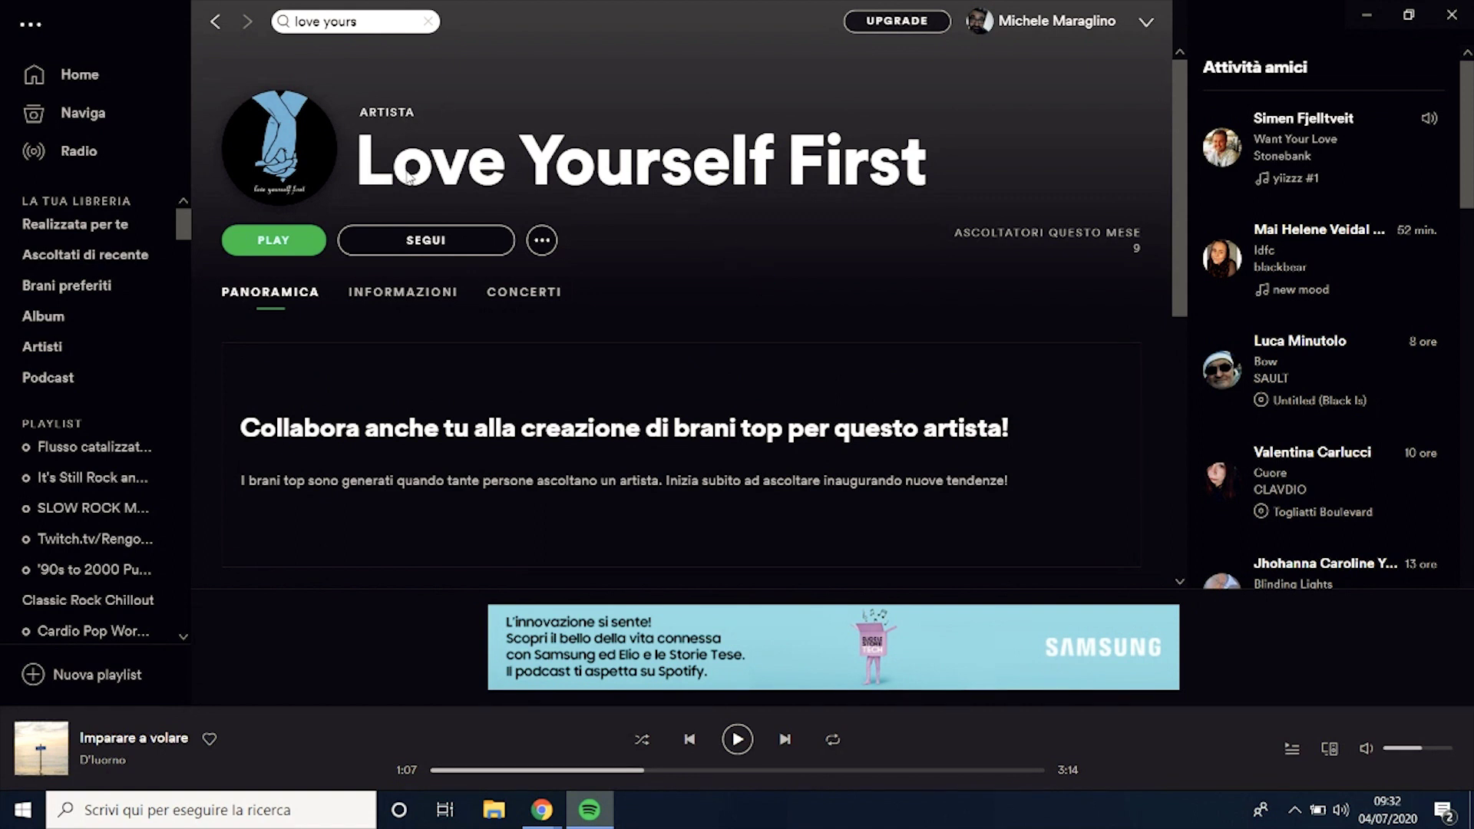
scroll(581, 220, down, 3)
scroll(581, 220, down, 3)
scroll(666, 308, up, 5)
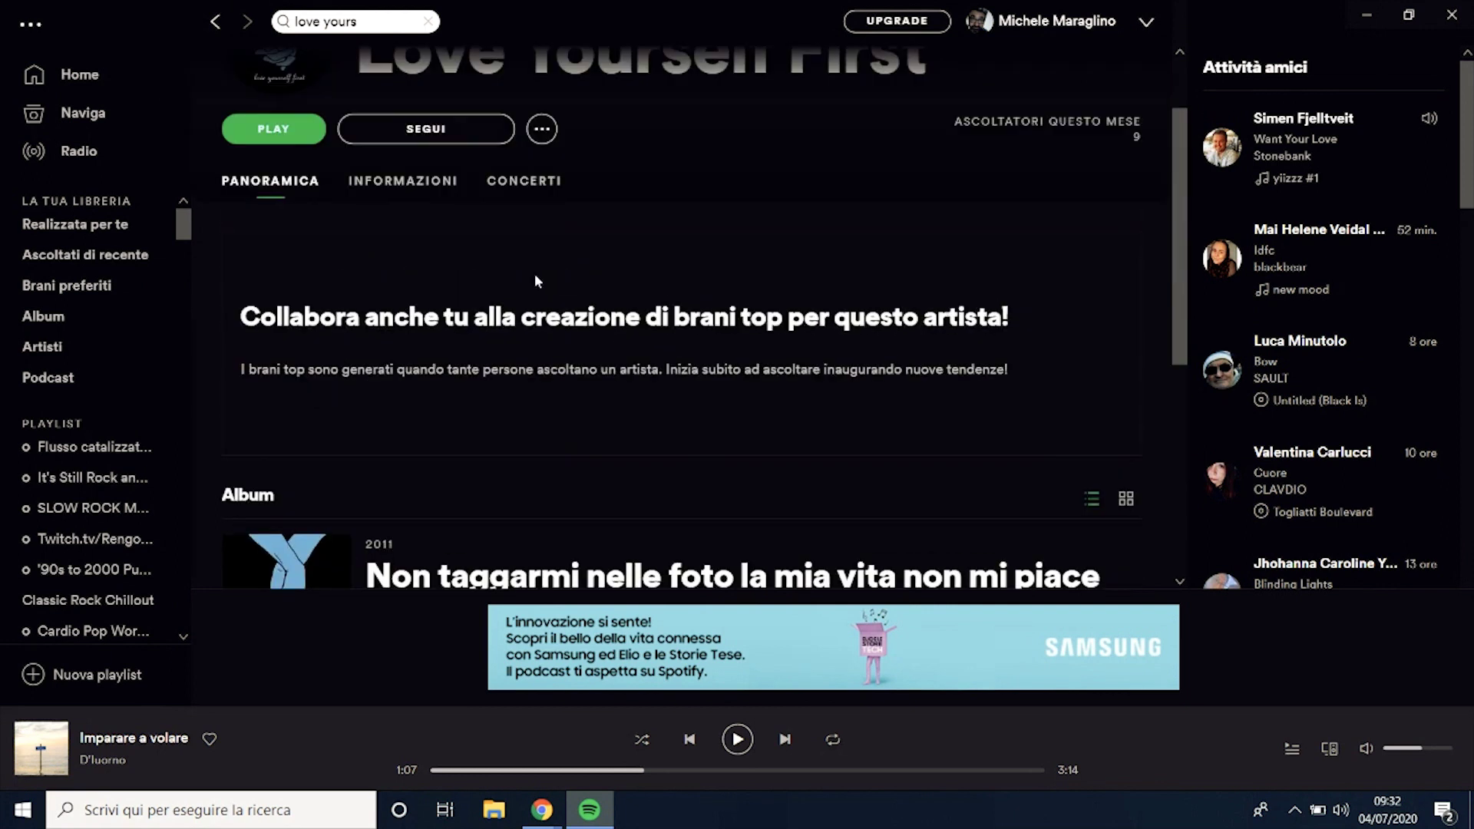
Step: Examine the track list of the album "Non taggarmi nelle foto la mia vita non mi piace" on the artist page
scroll(534, 273, down, 5)
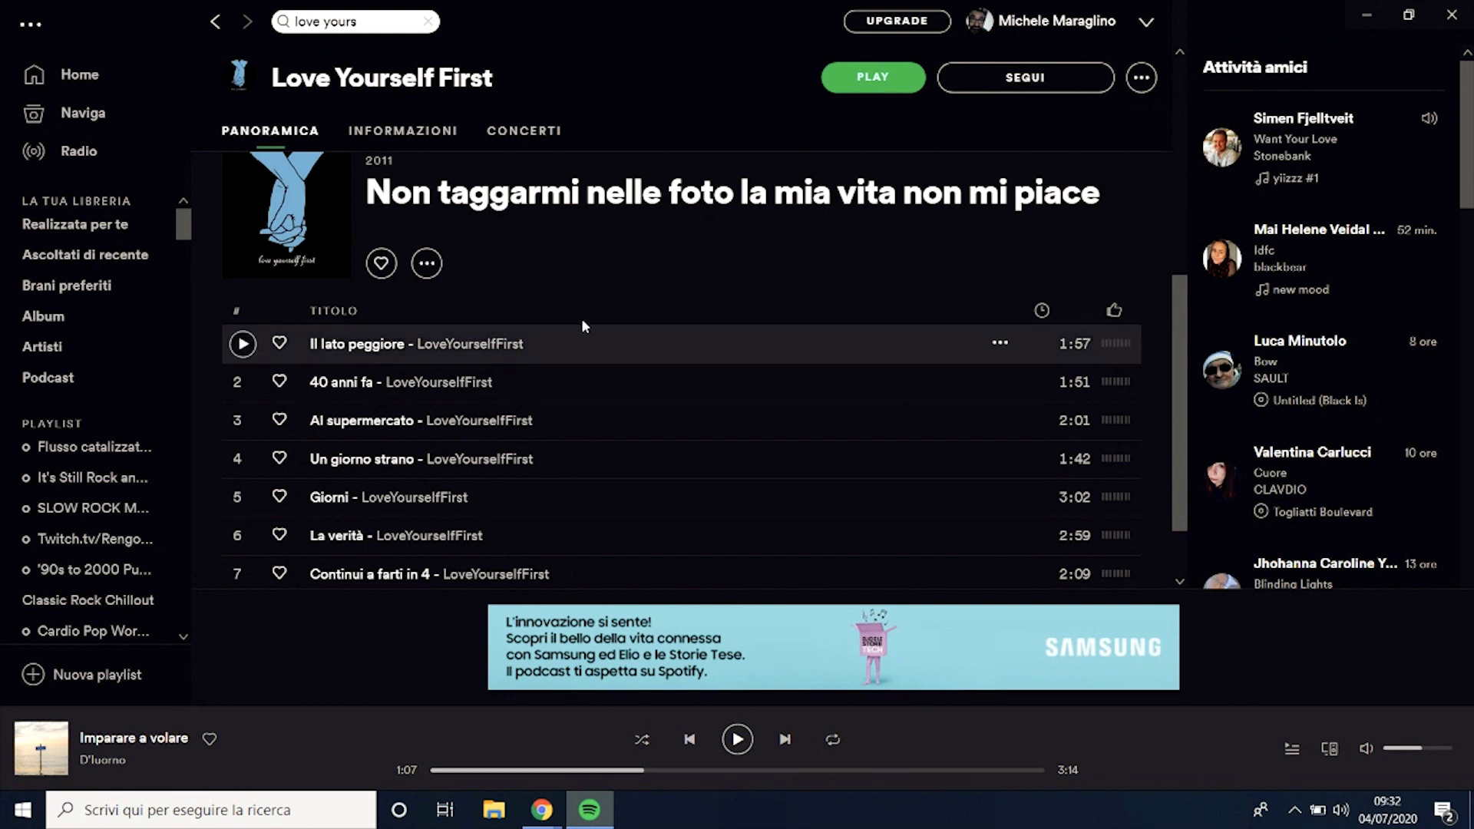
scroll(551, 301, down, 2)
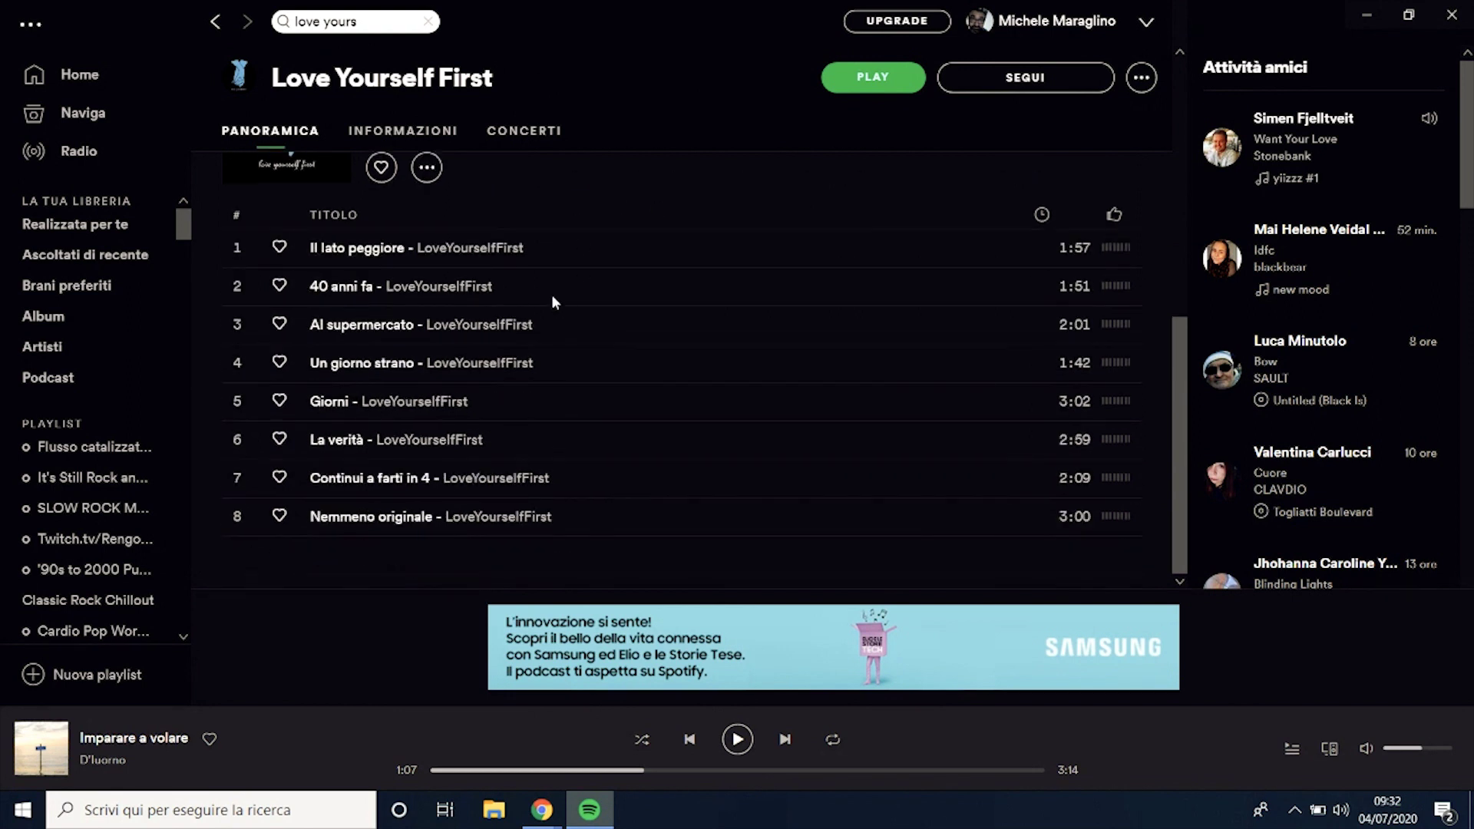
scroll(596, 460, up, 2)
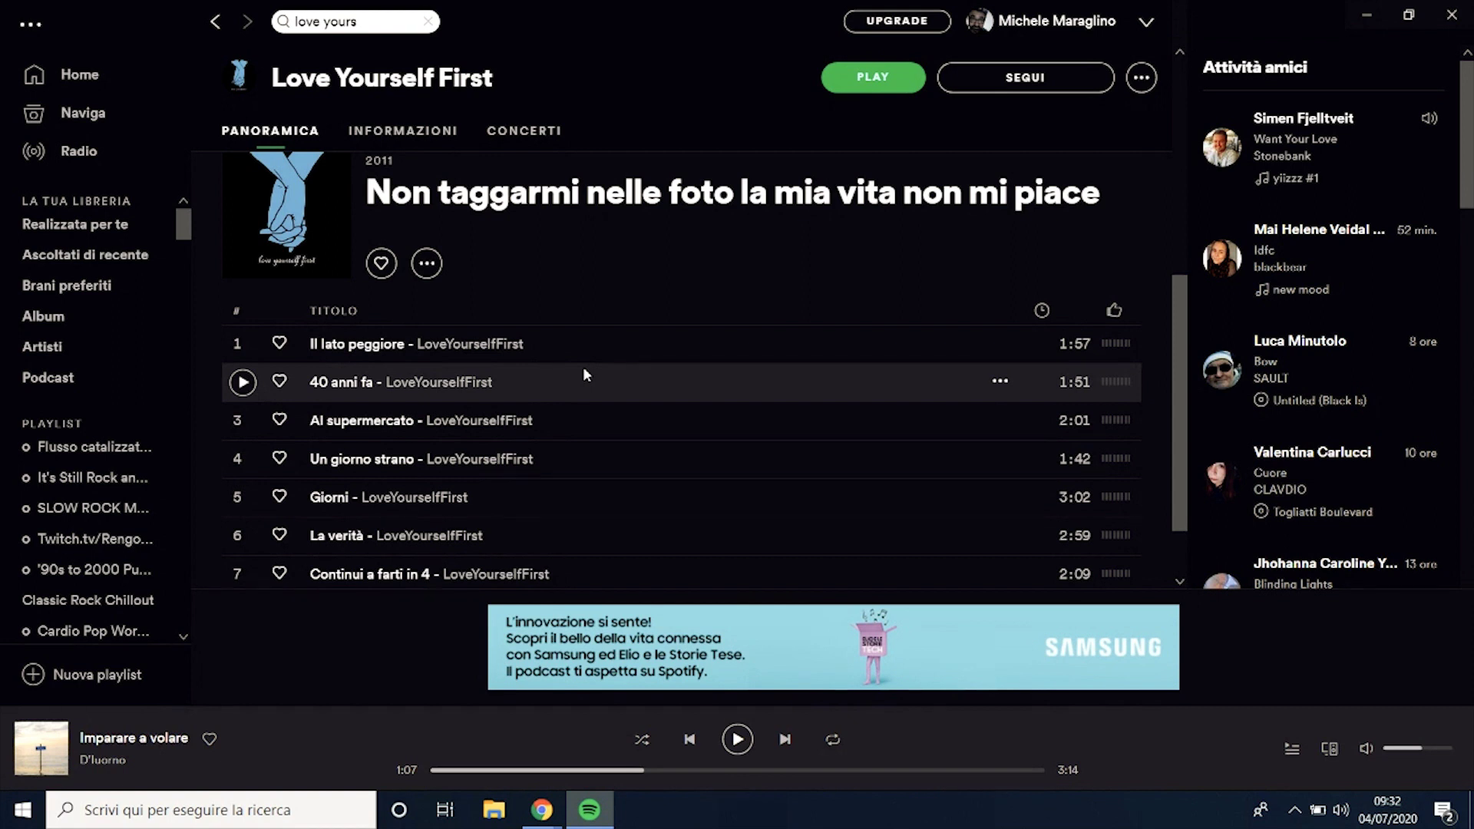
scroll(582, 366, up, 1)
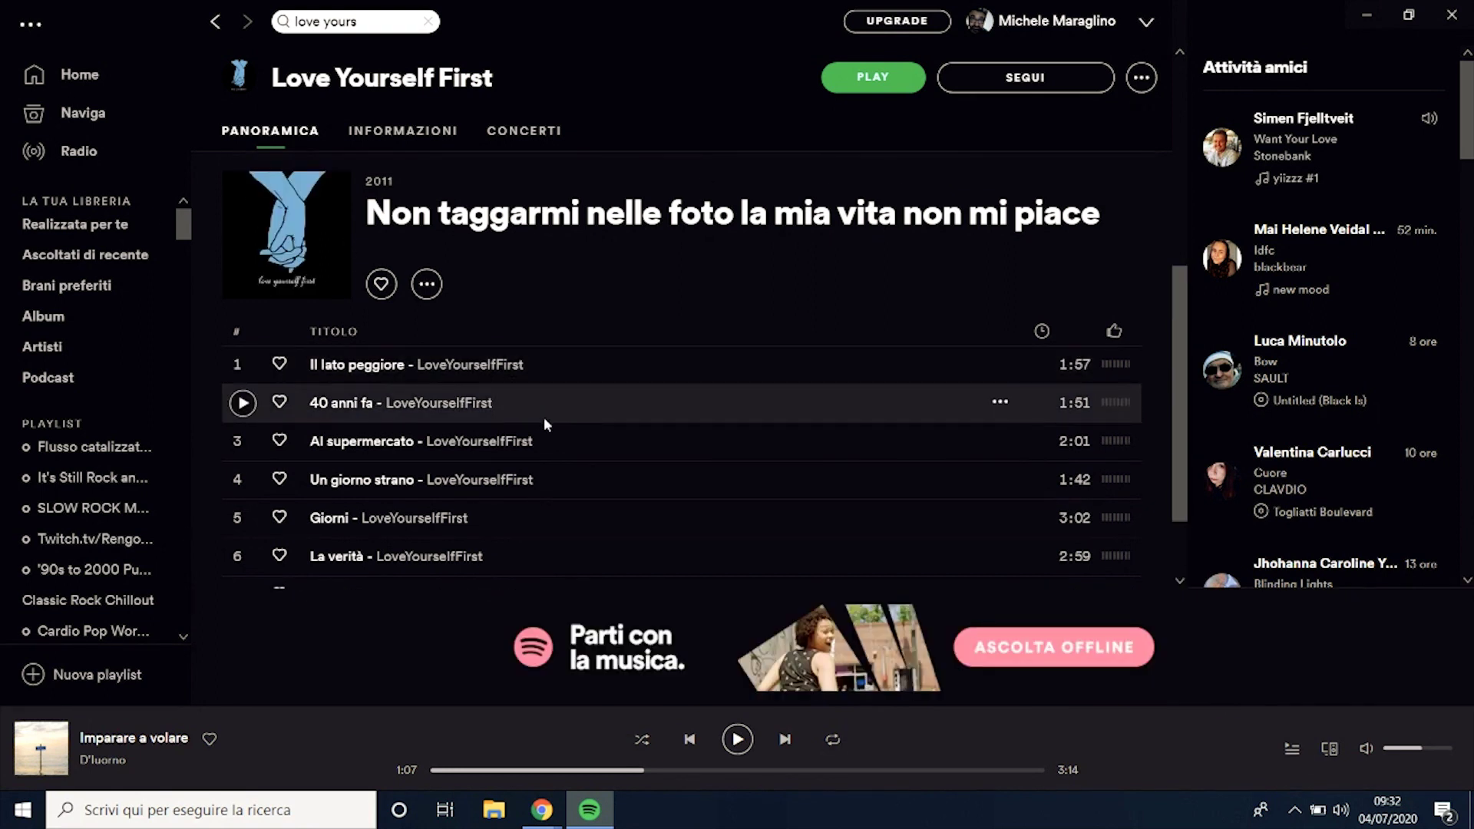
scroll(542, 419, up, 3)
scroll(460, 309, up, 2)
scroll(462, 306, down, 5)
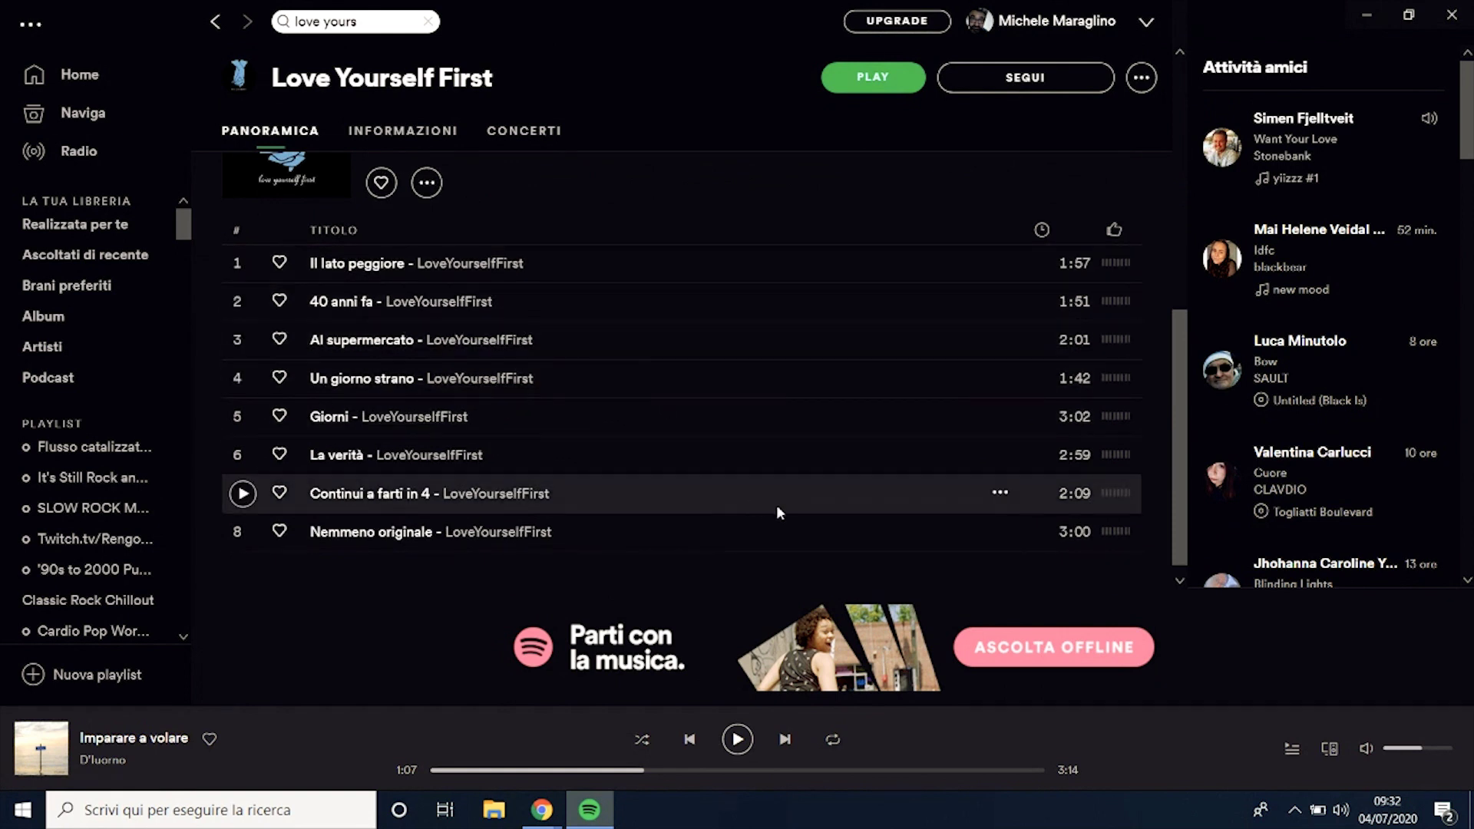
scroll(776, 505, up, 1)
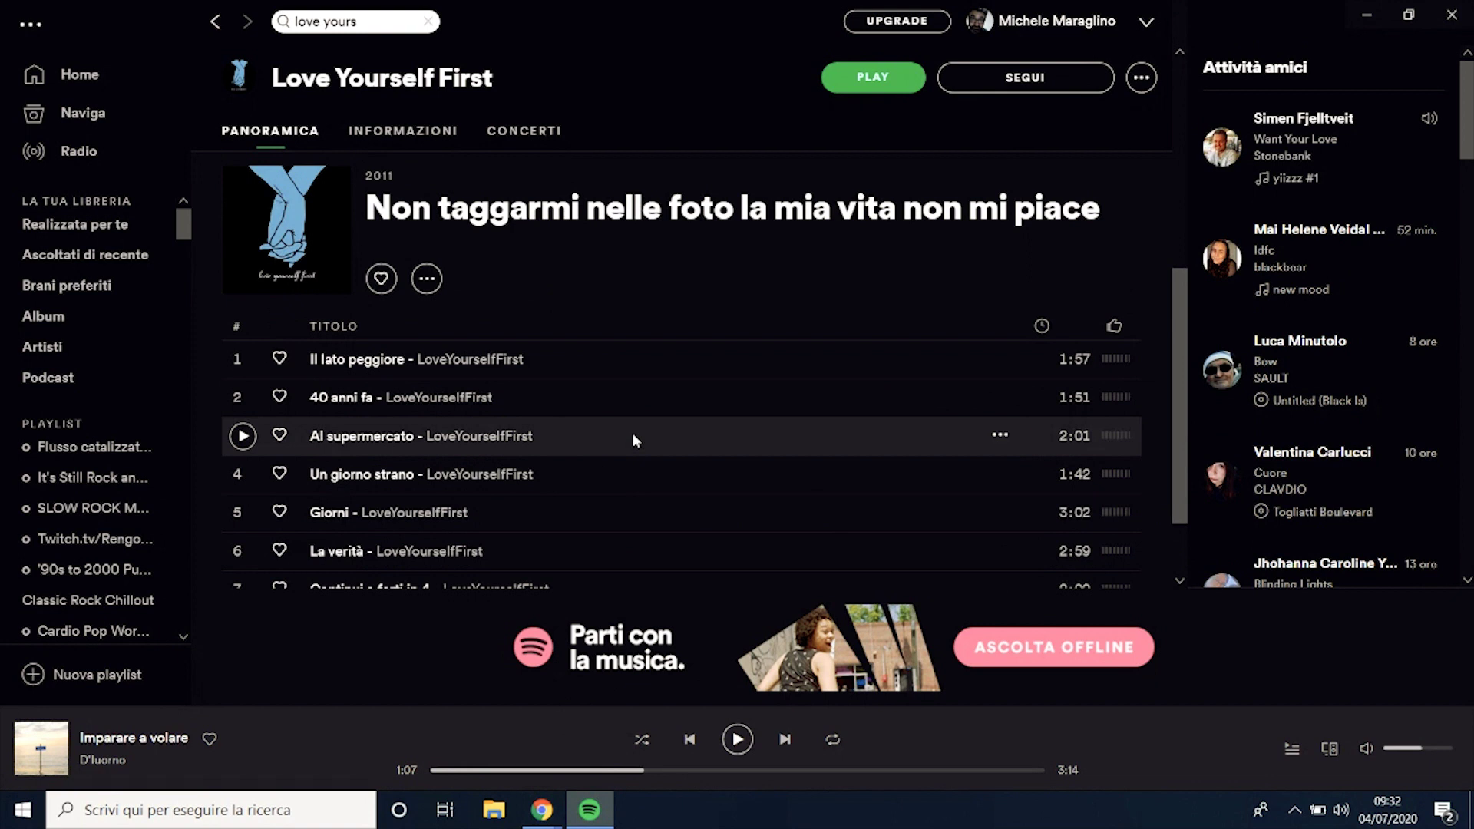
scroll(636, 430, up, 5)
scroll(642, 435, down, 5)
scroll(645, 435, down, 1)
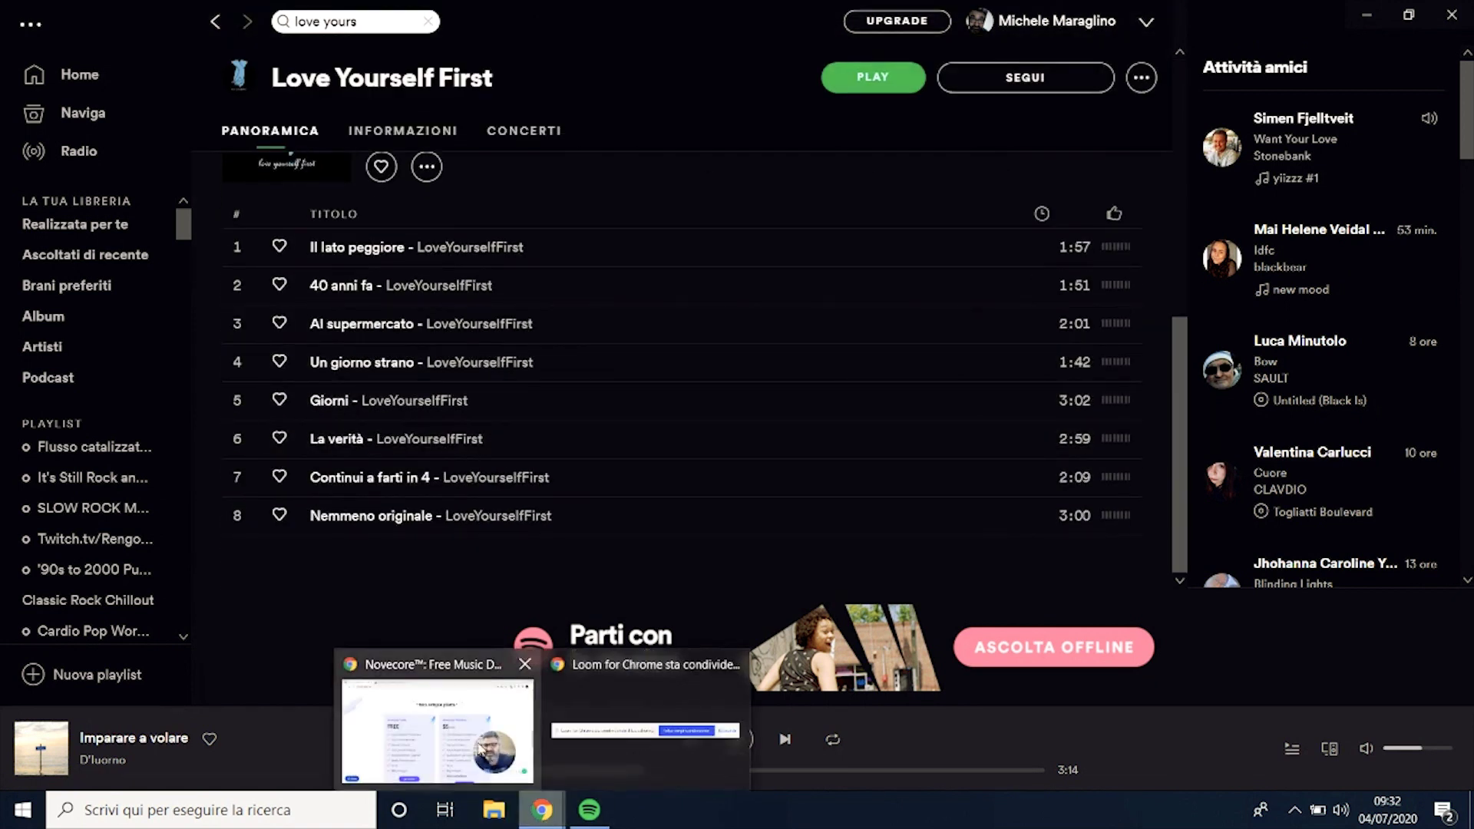
Step: Switch back to the Novecore plans page in Chrome
right_click(544, 815)
click(589, 810)
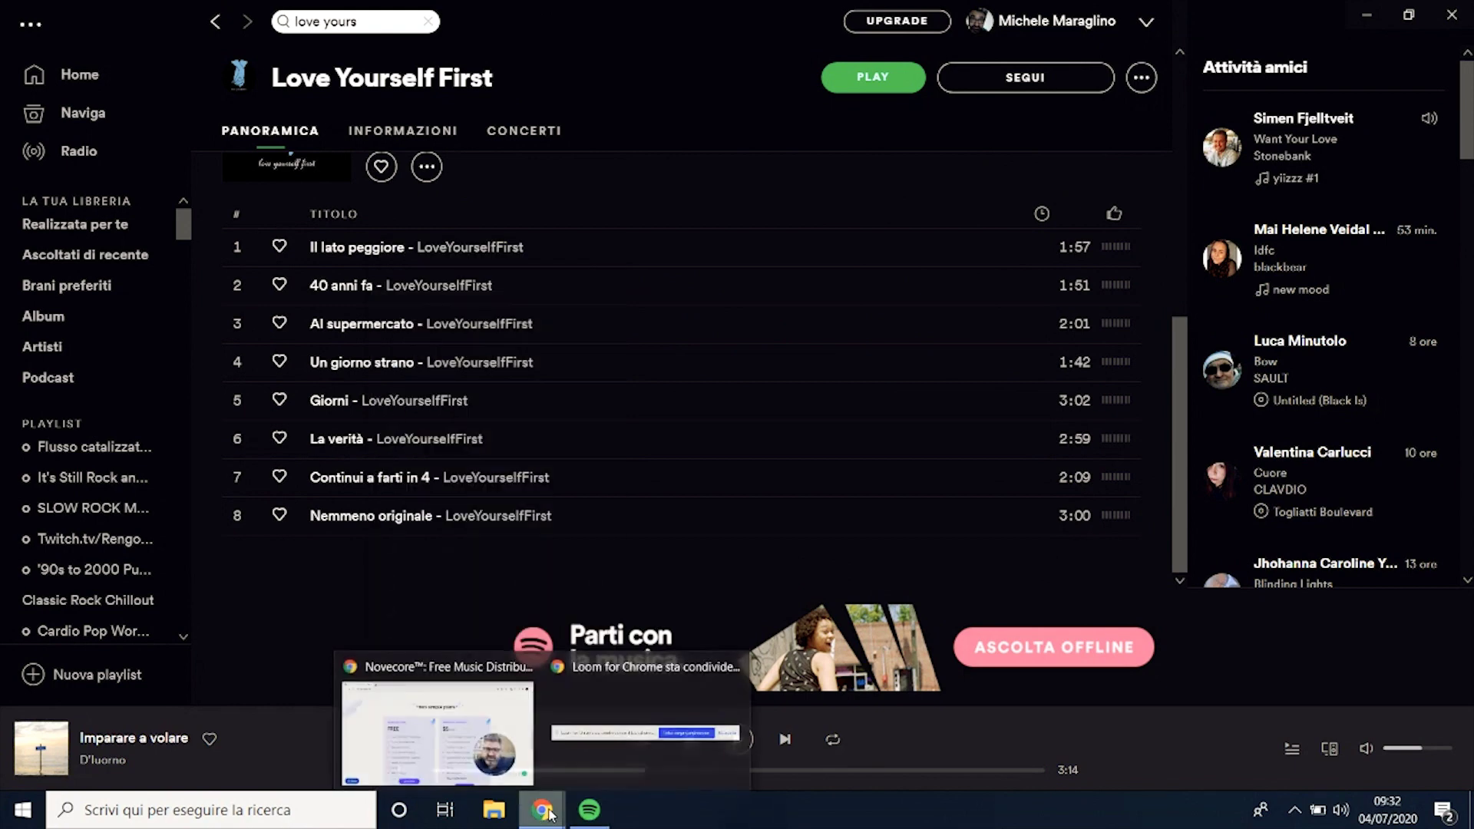
click(421, 711)
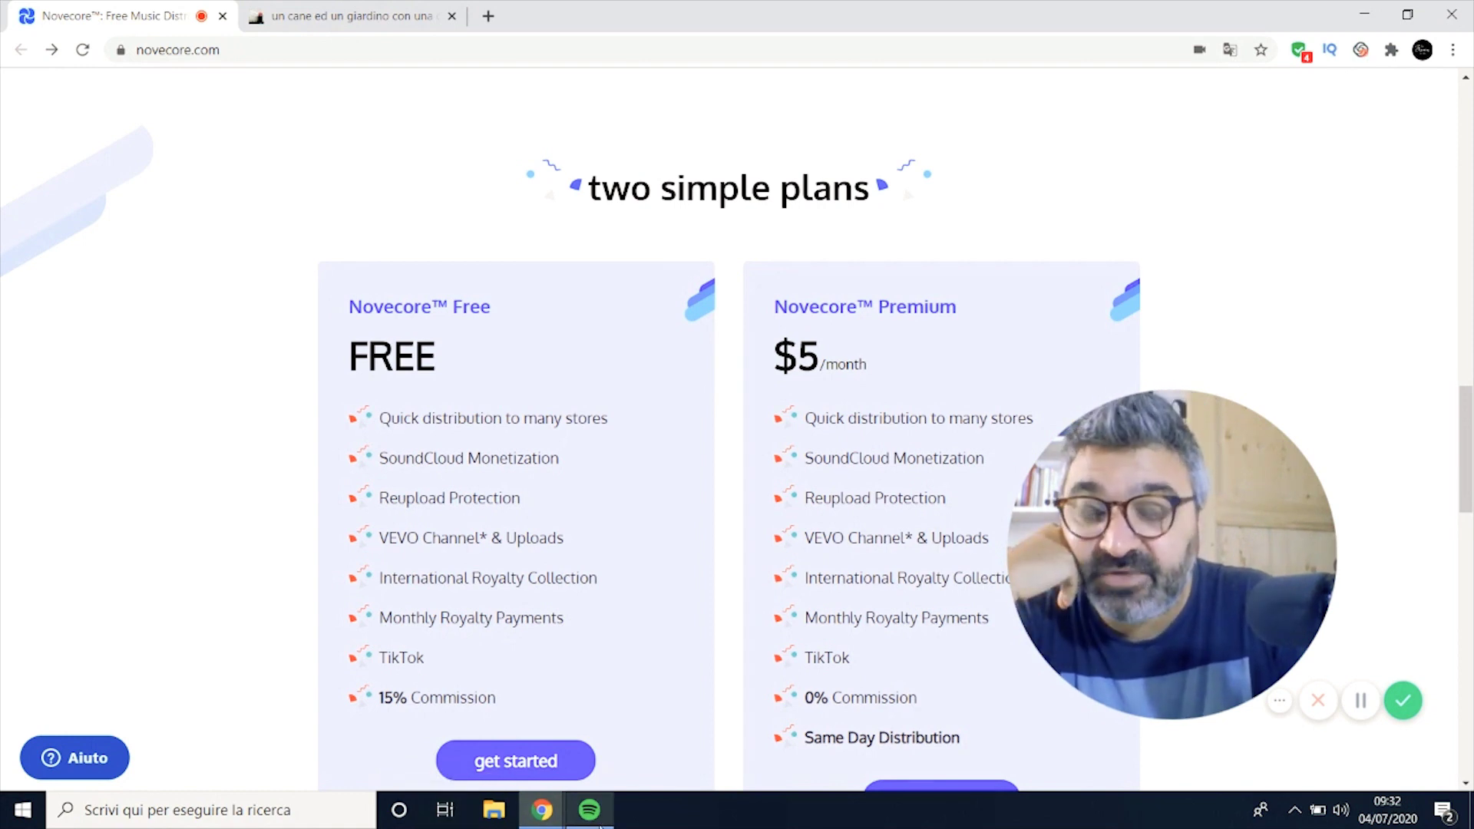
mouse_move(602, 826)
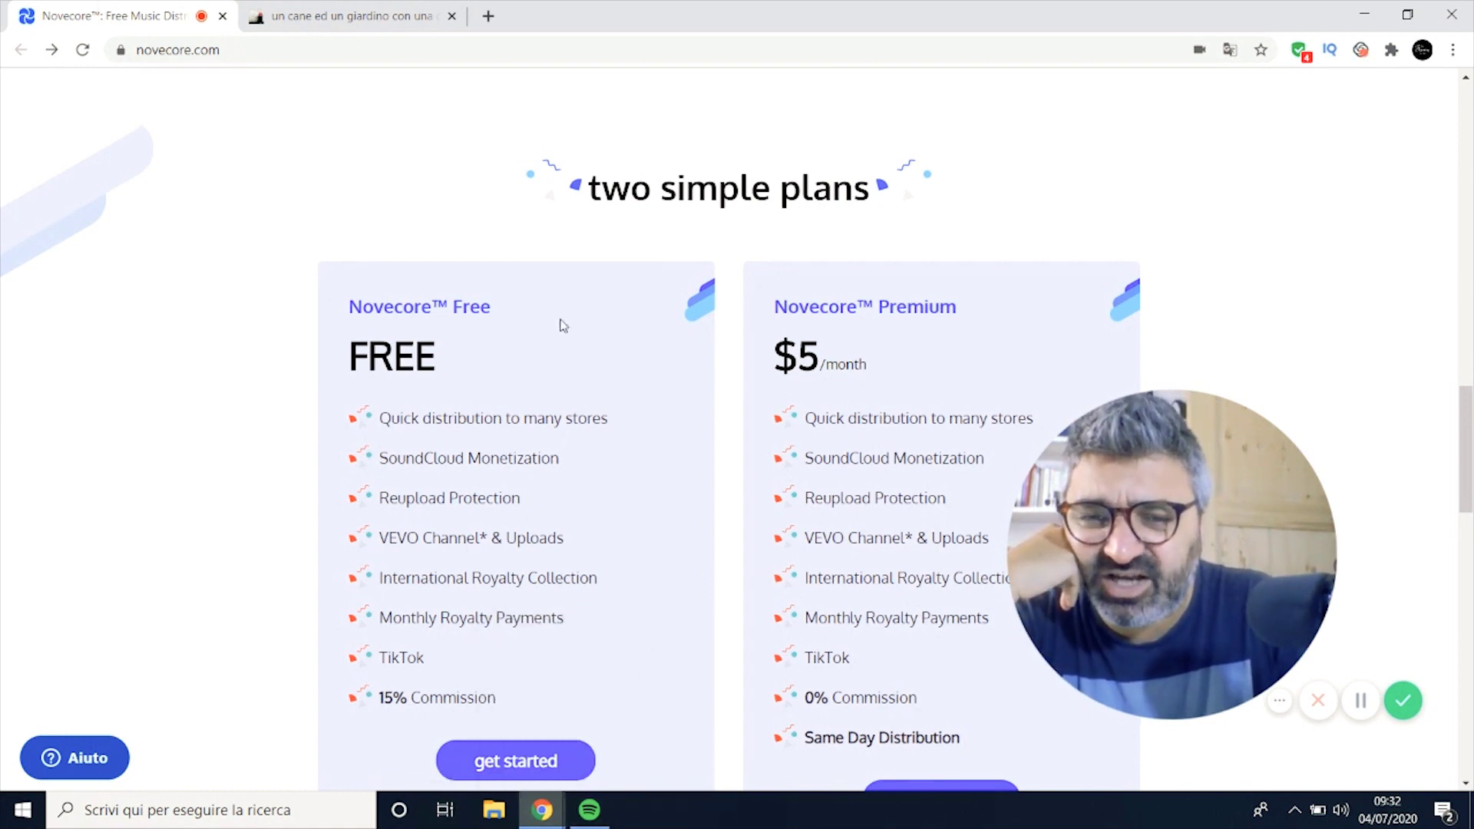
Step: Go to the open Bandcamp album page and open the Love Yourself First music page to view all releases
click(331, 6)
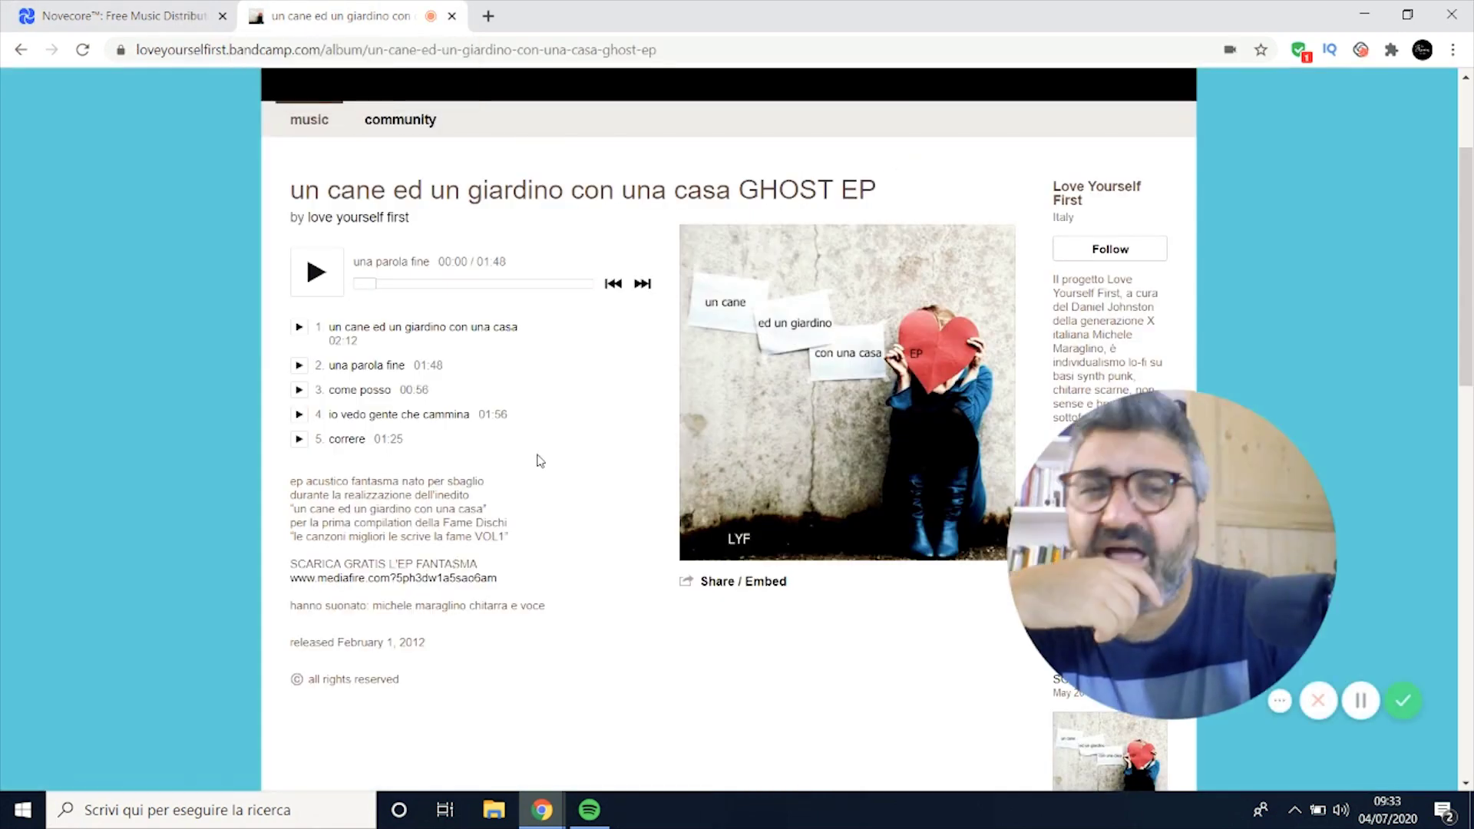
scroll(599, 207, up, 3)
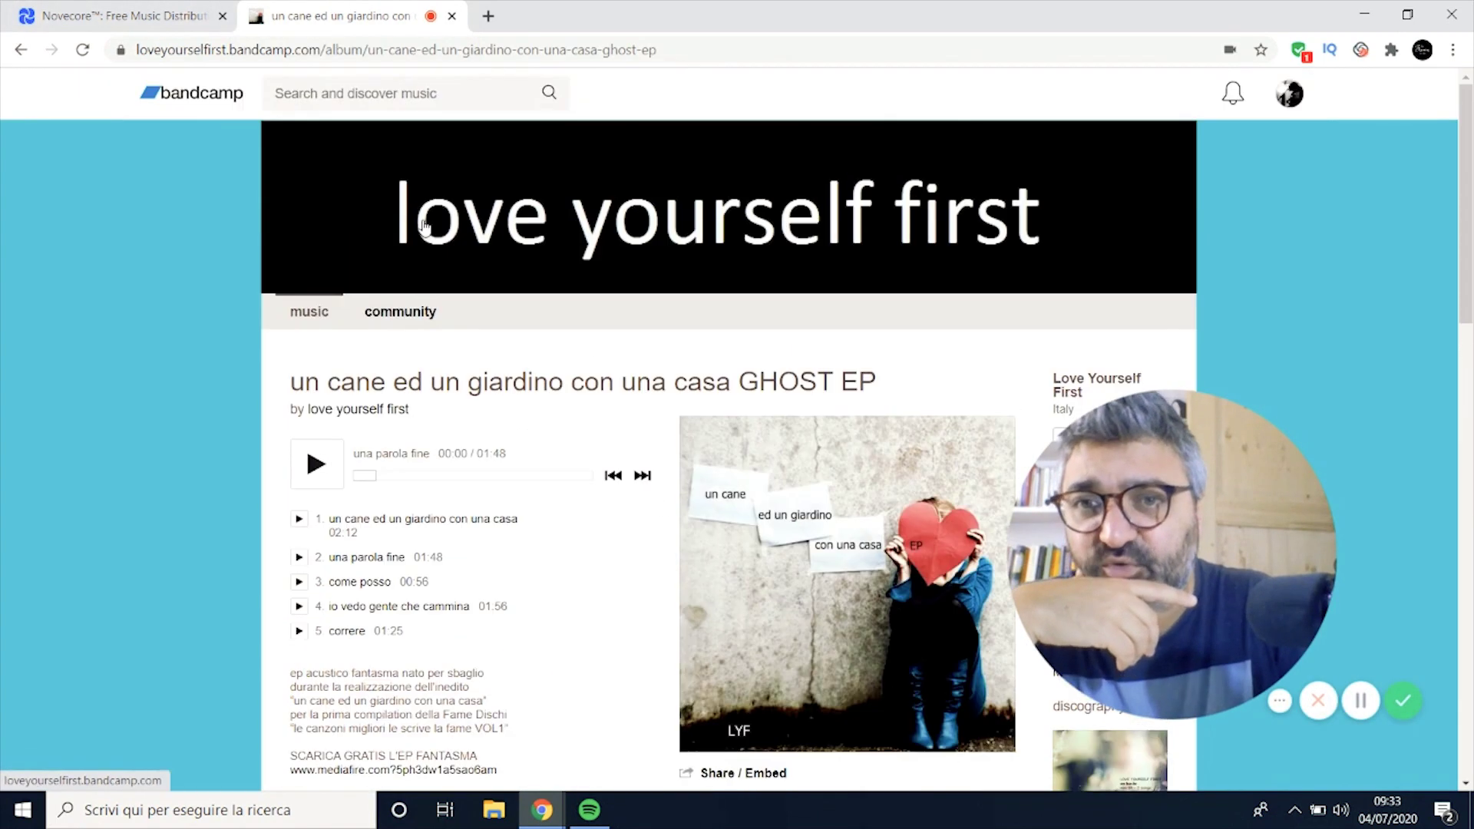
click(597, 207)
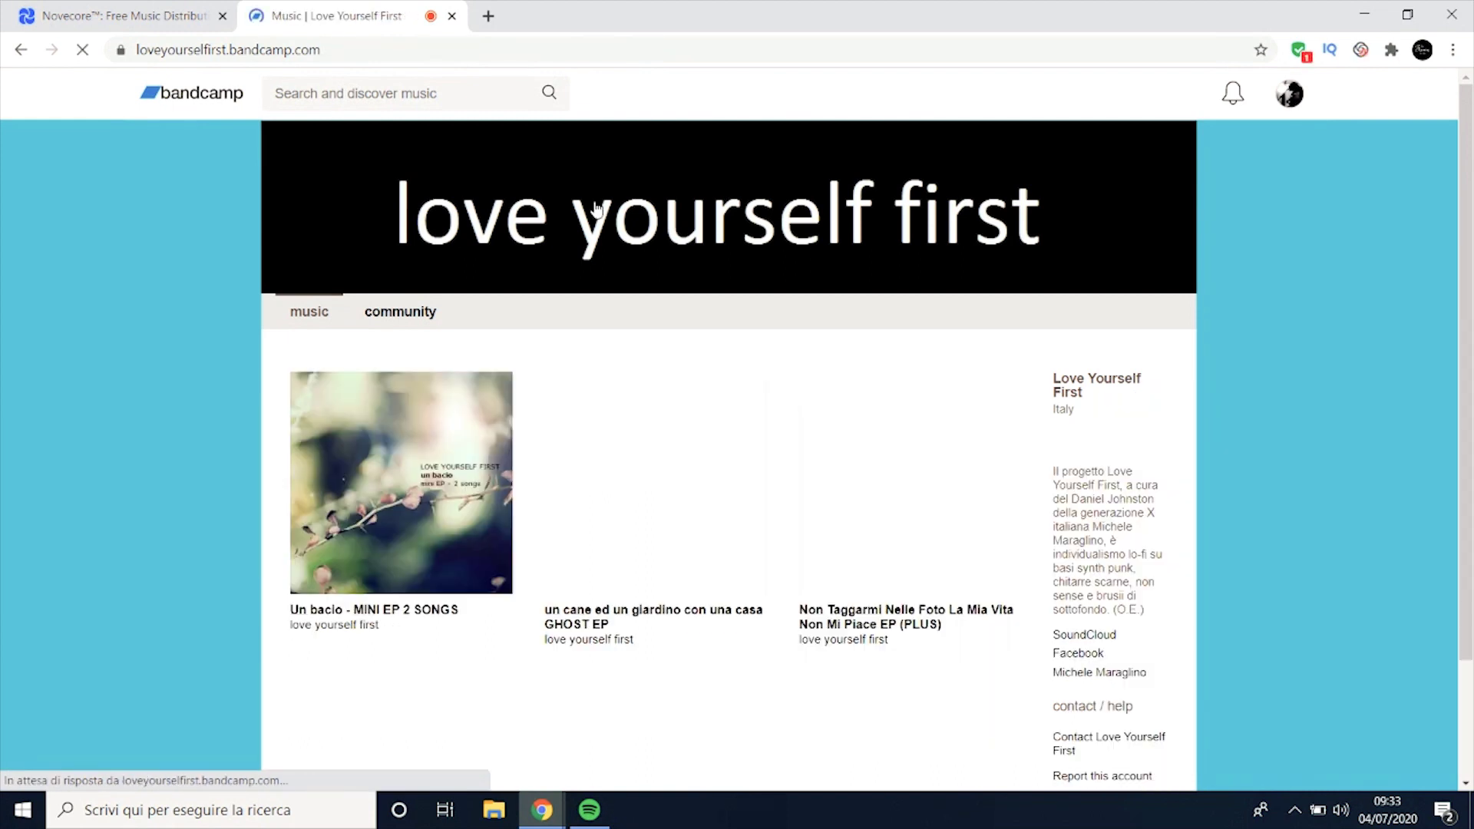
scroll(844, 538, down, 1)
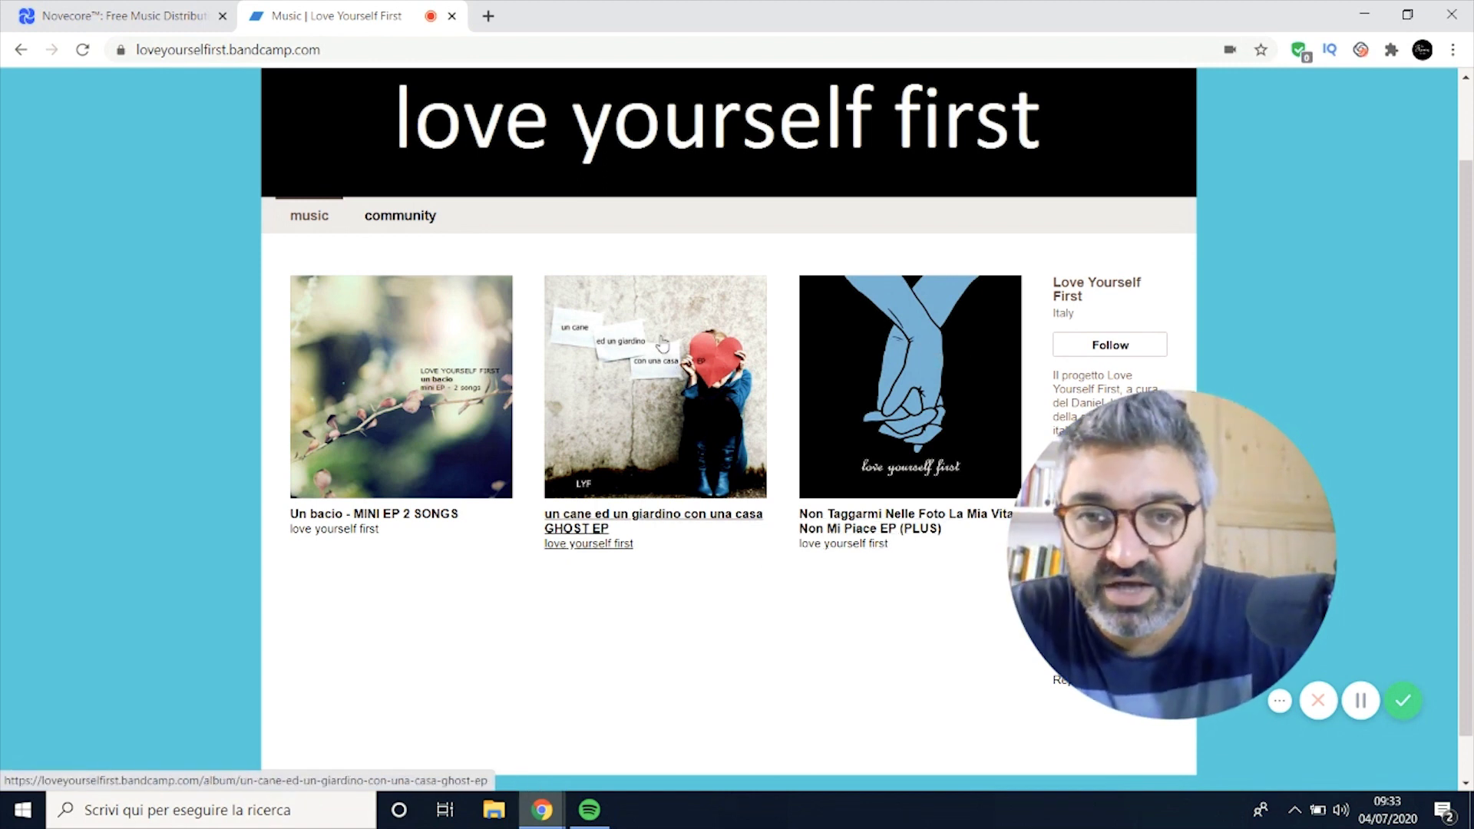
Step: Open the album page of "un cane ed un giardino con una casa GHOST EP" and return to the Novecore plans page
click(692, 525)
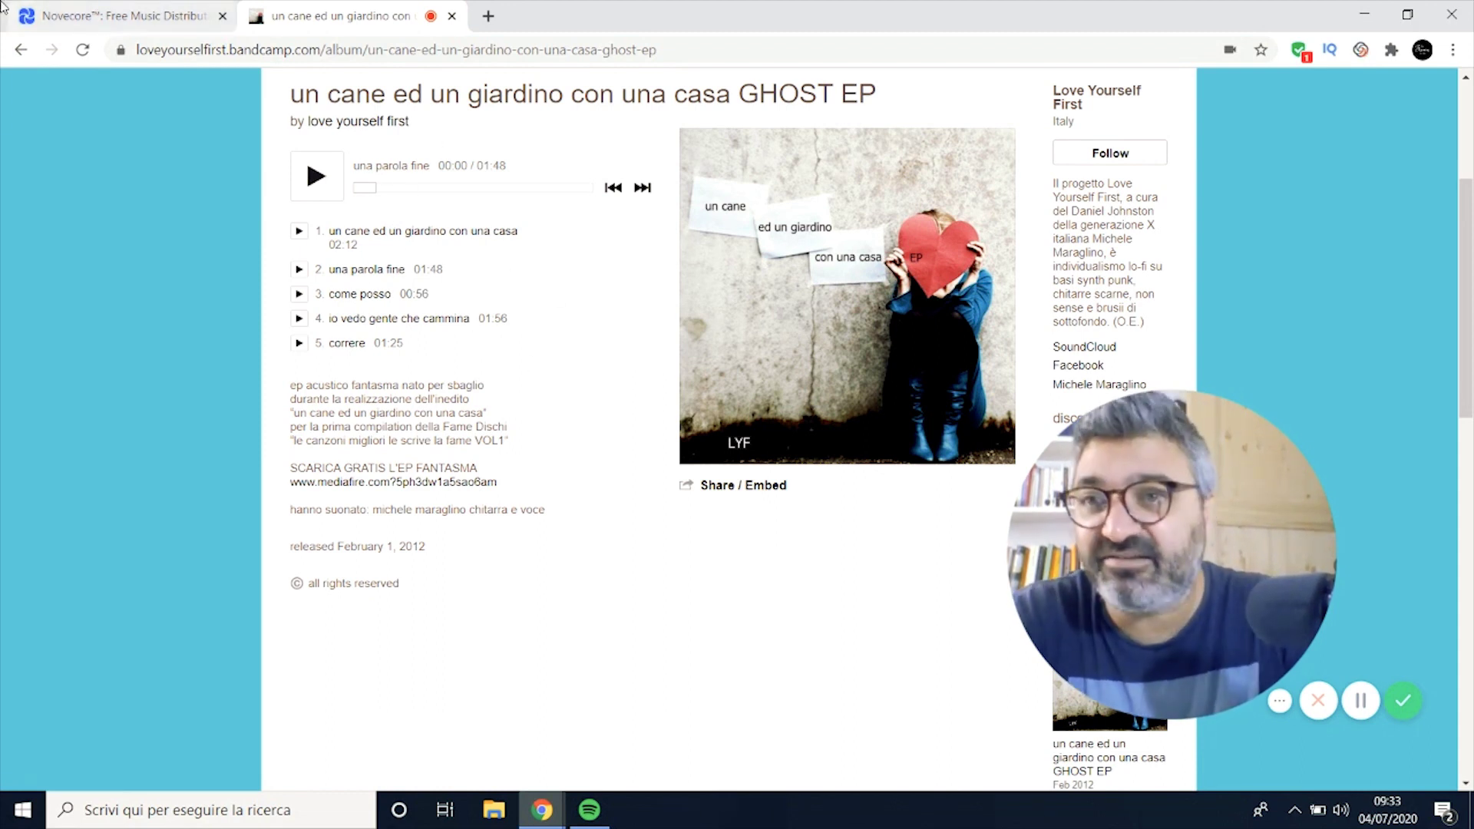
click(179, 8)
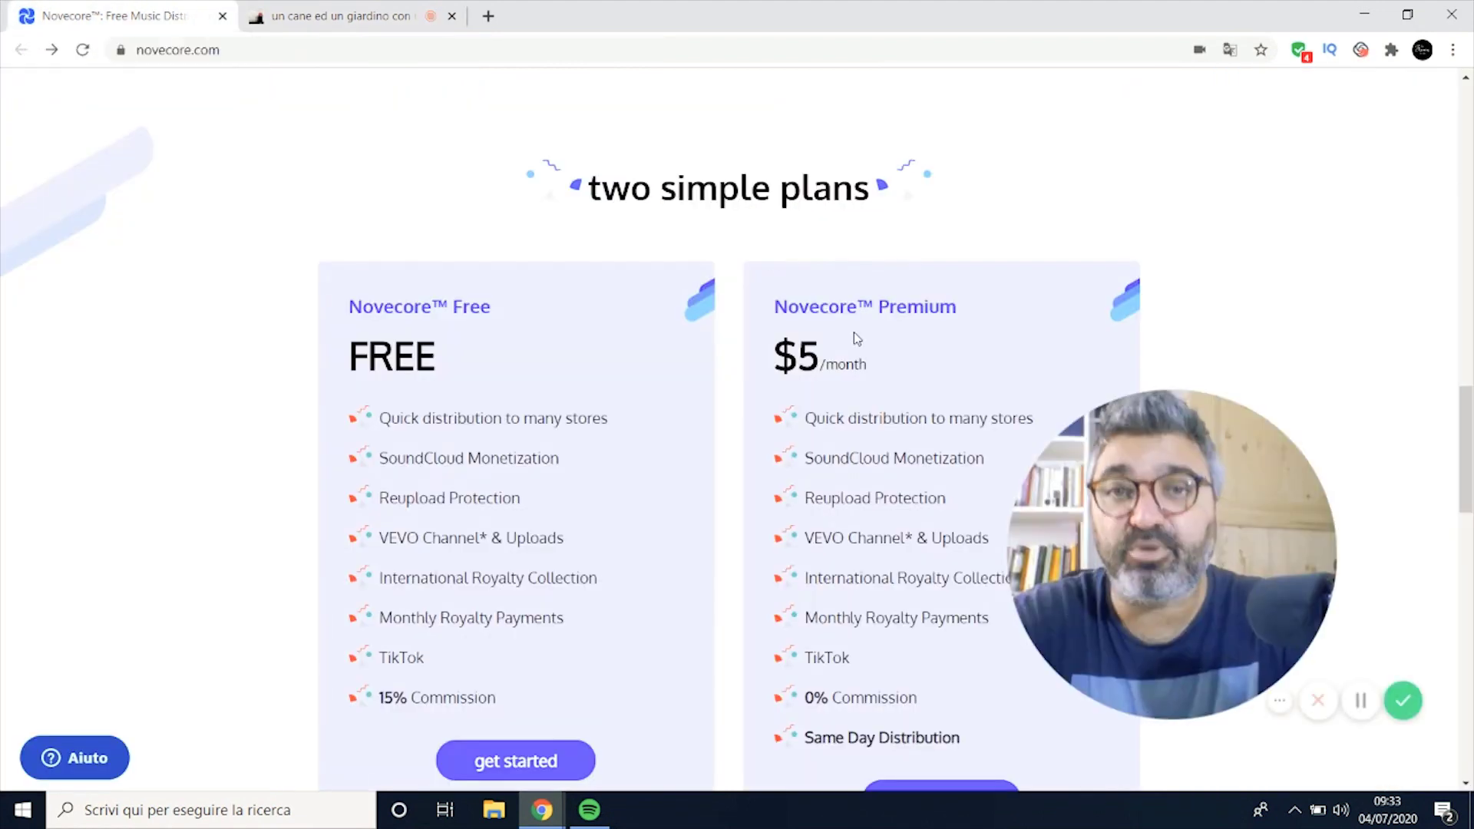
Step: Review the Free and Premium plans and get started with the Novecore Free plan
scroll(856, 338, up, 3)
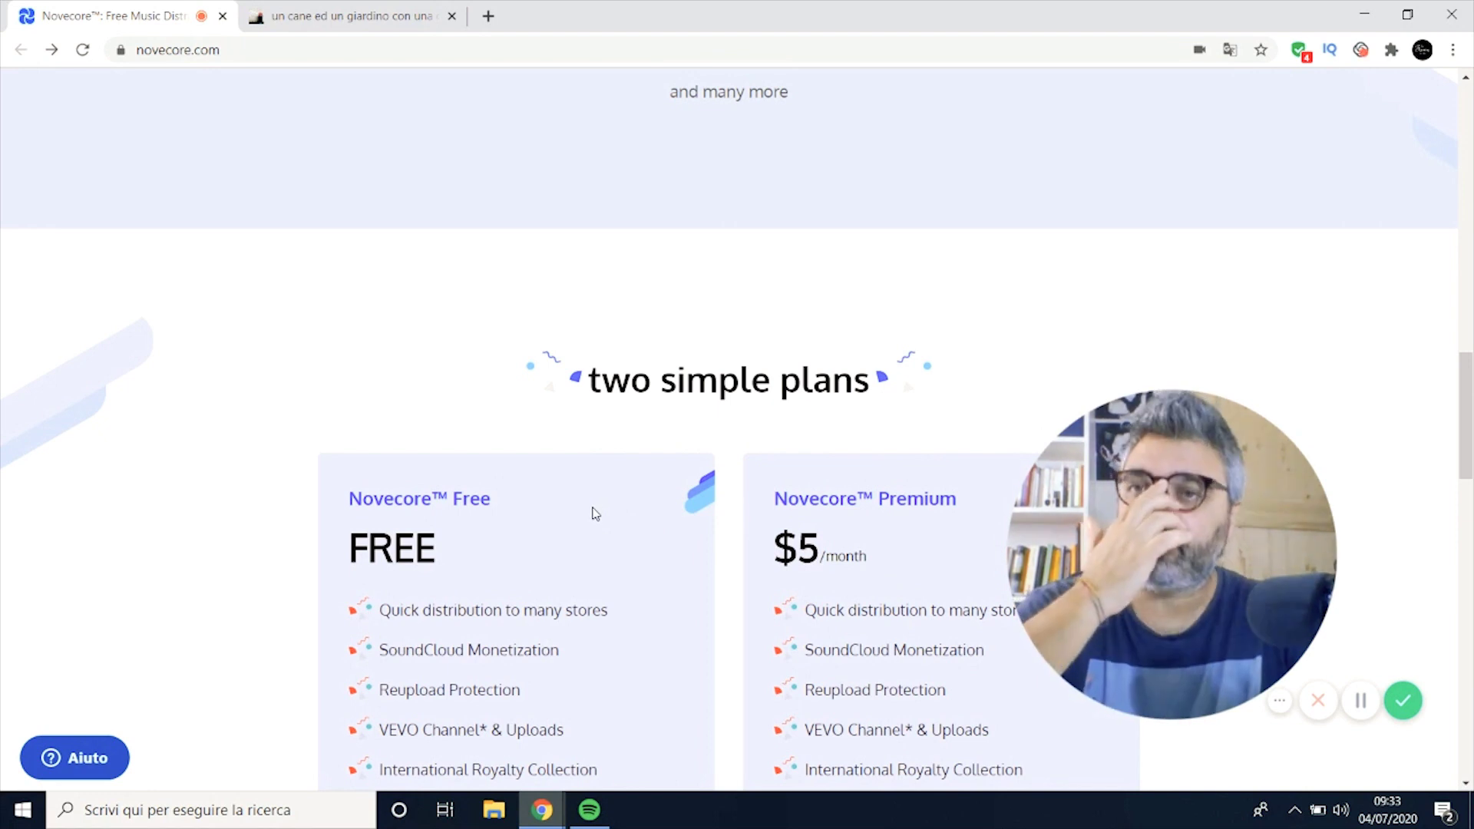
scroll(528, 488, down, 1)
scroll(528, 488, down, 6)
scroll(586, 480, up, 15)
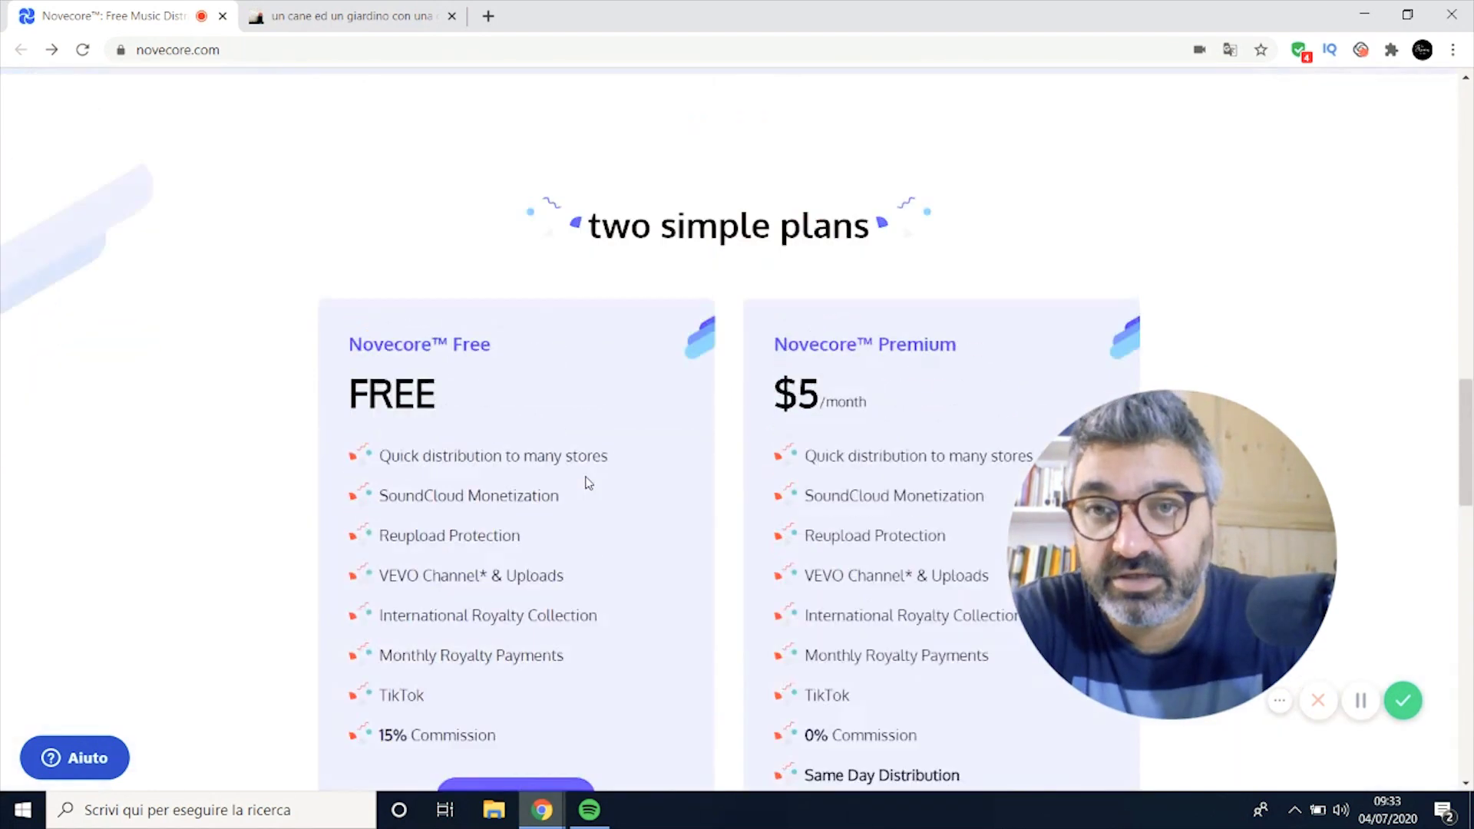
scroll(563, 450, down, 12)
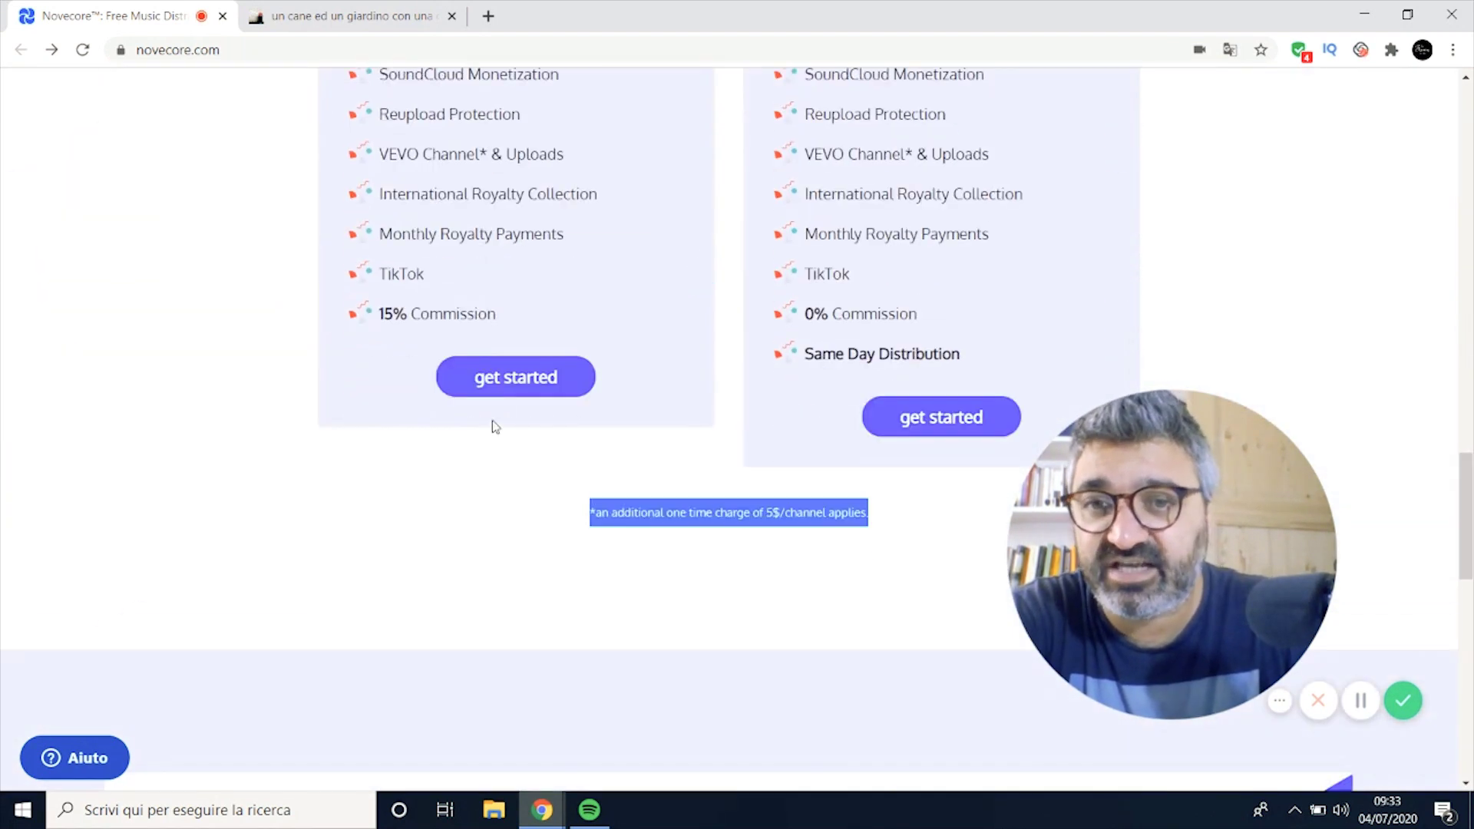
click(516, 380)
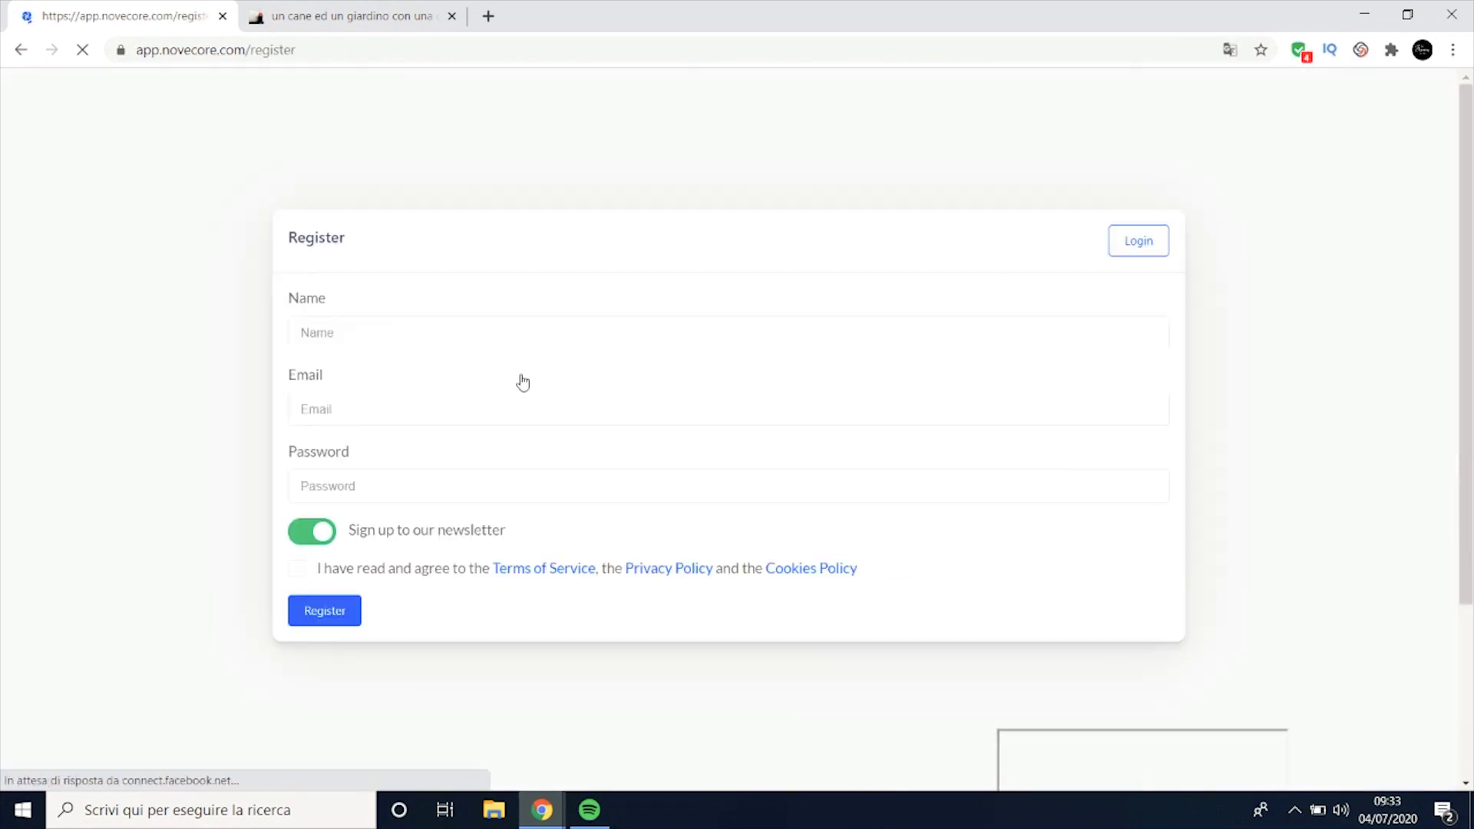
Step: Enter the full name and e-mail address in the registration form
click(390, 323)
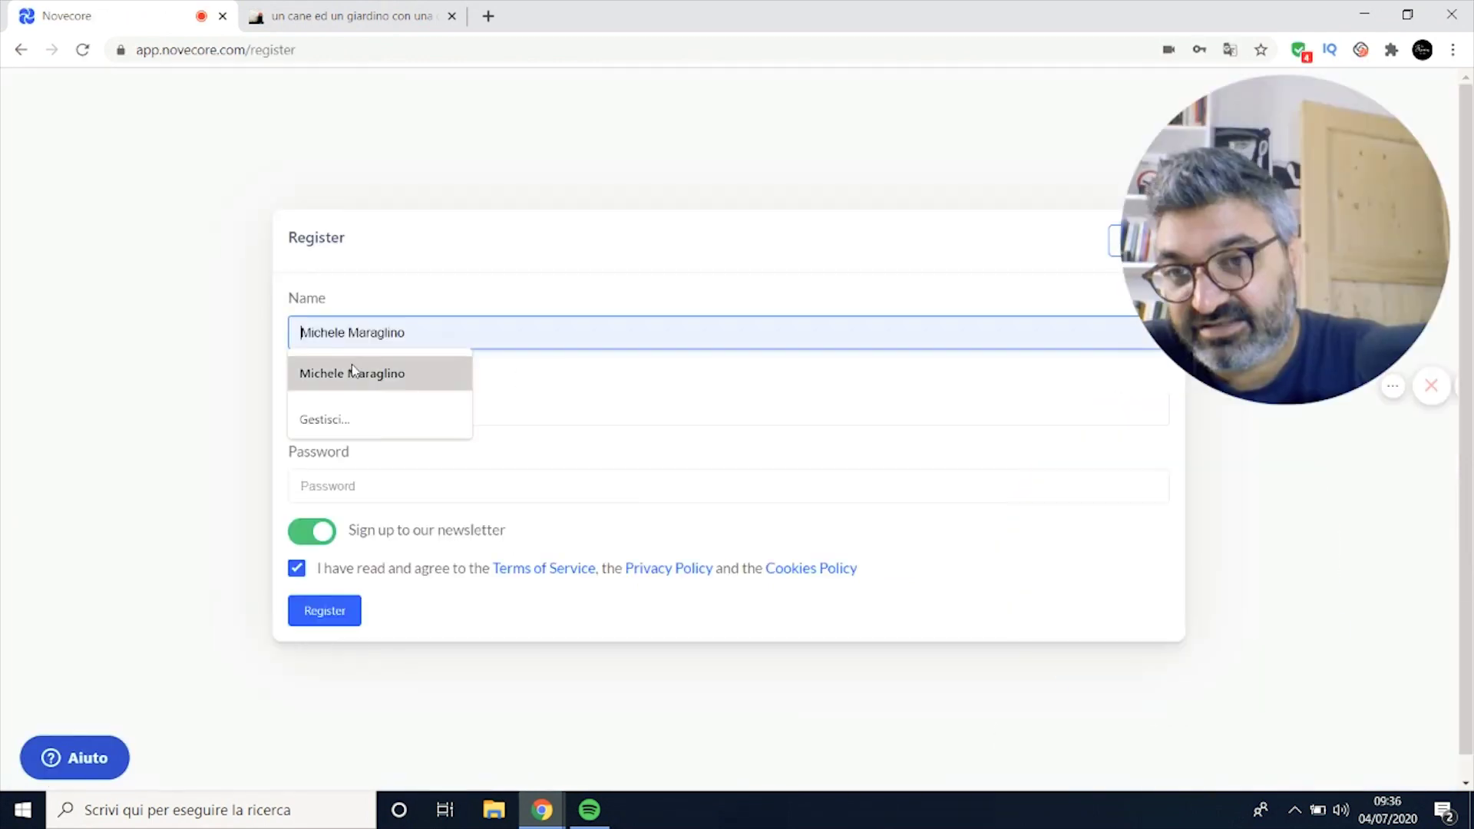
click(390, 374)
click(391, 422)
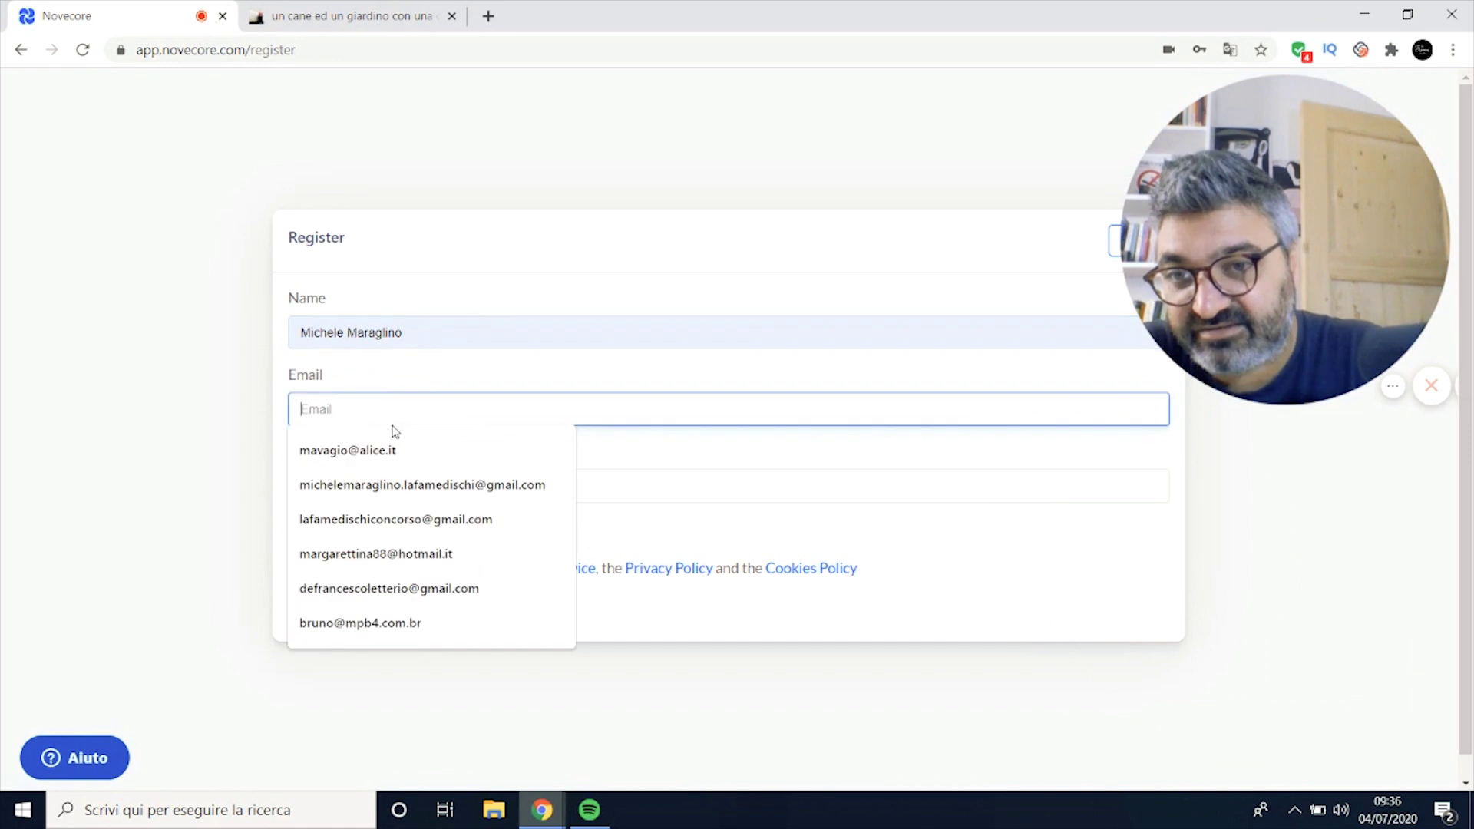
click(442, 490)
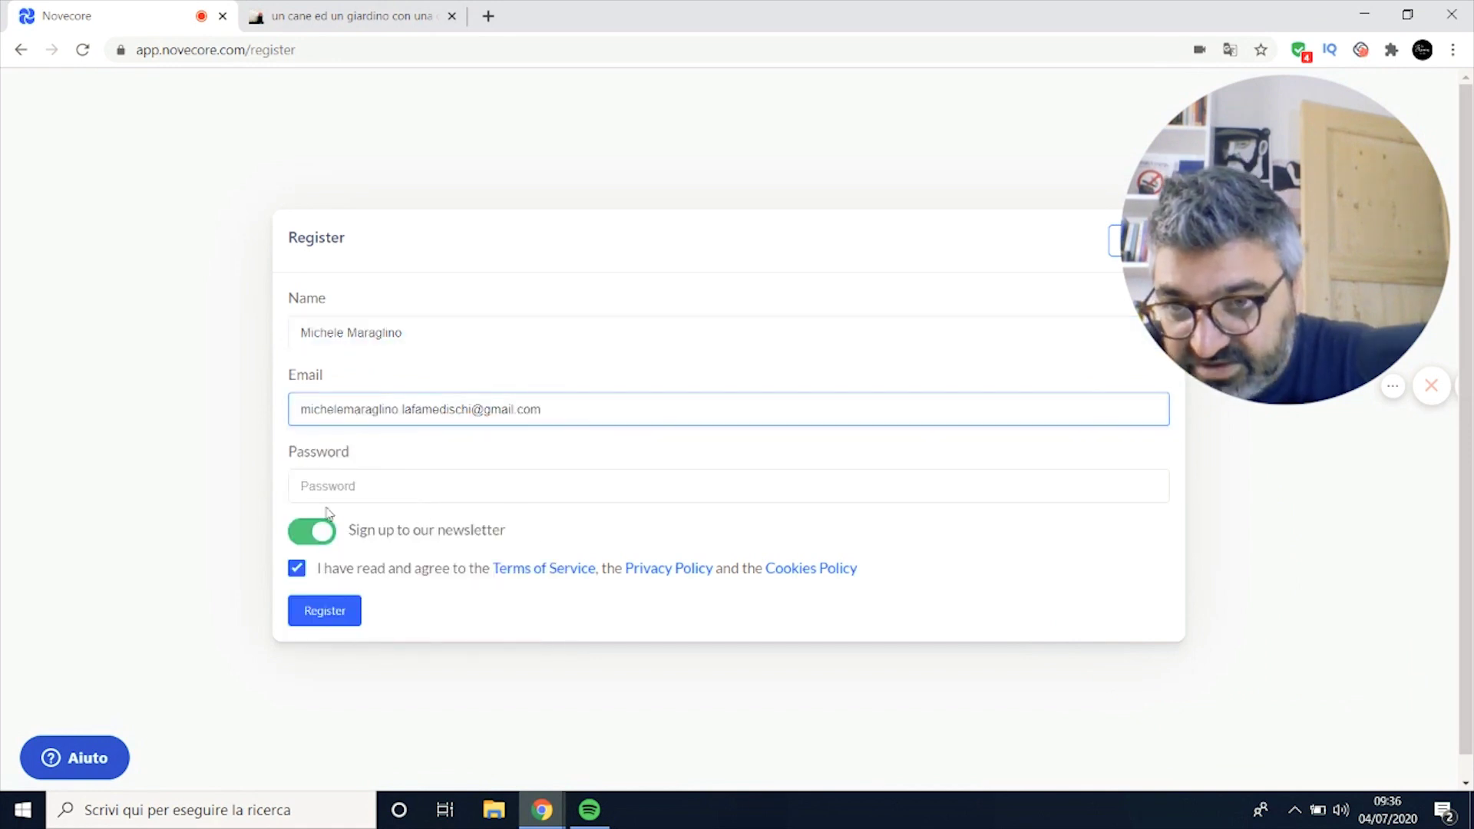
Step: Complete the form with the account password and no newsletter sign-up, and register without saving the password in the browser
click(351, 484)
text(••)
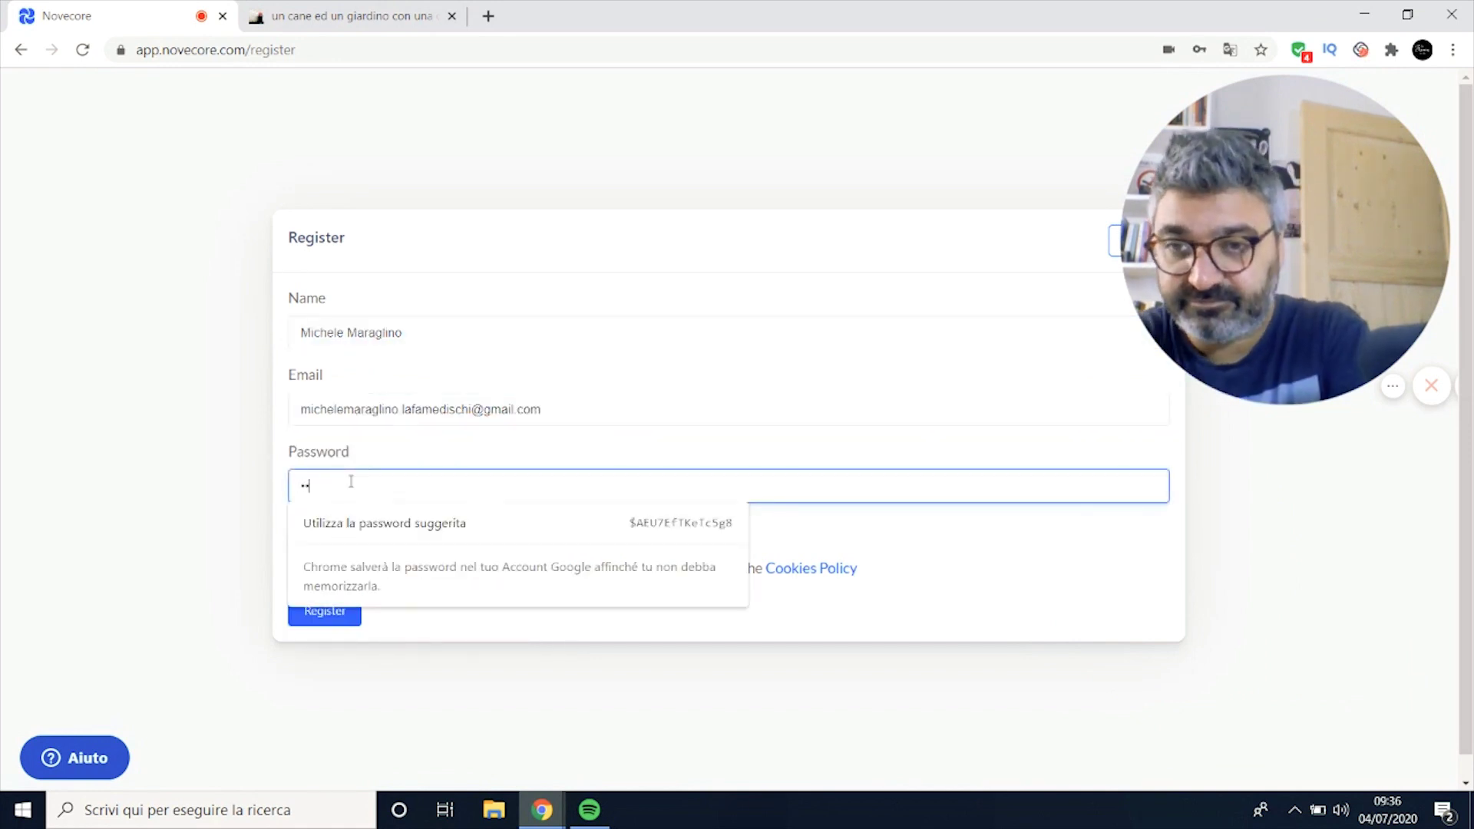
text(•••••)
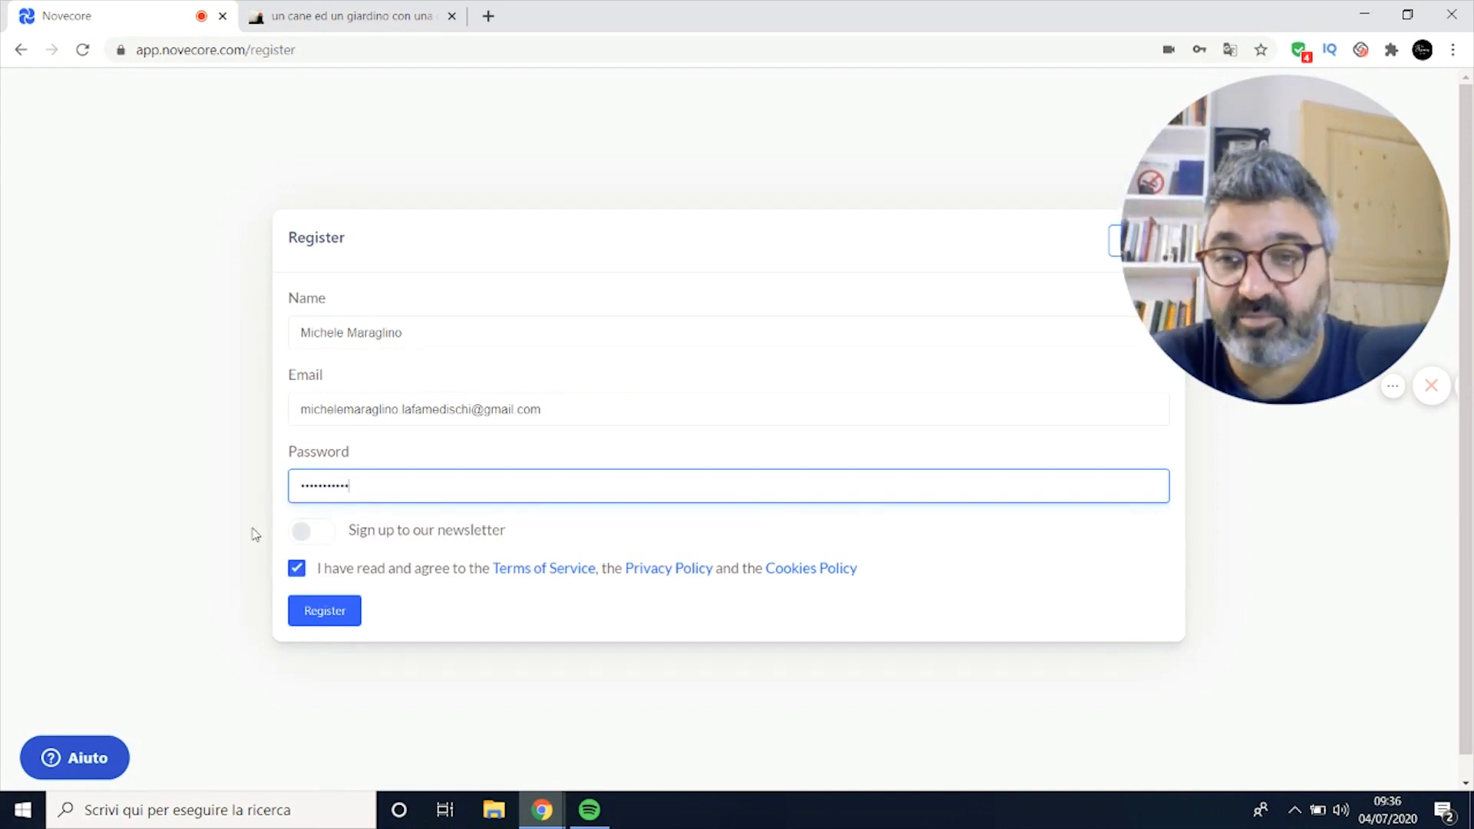
click(338, 621)
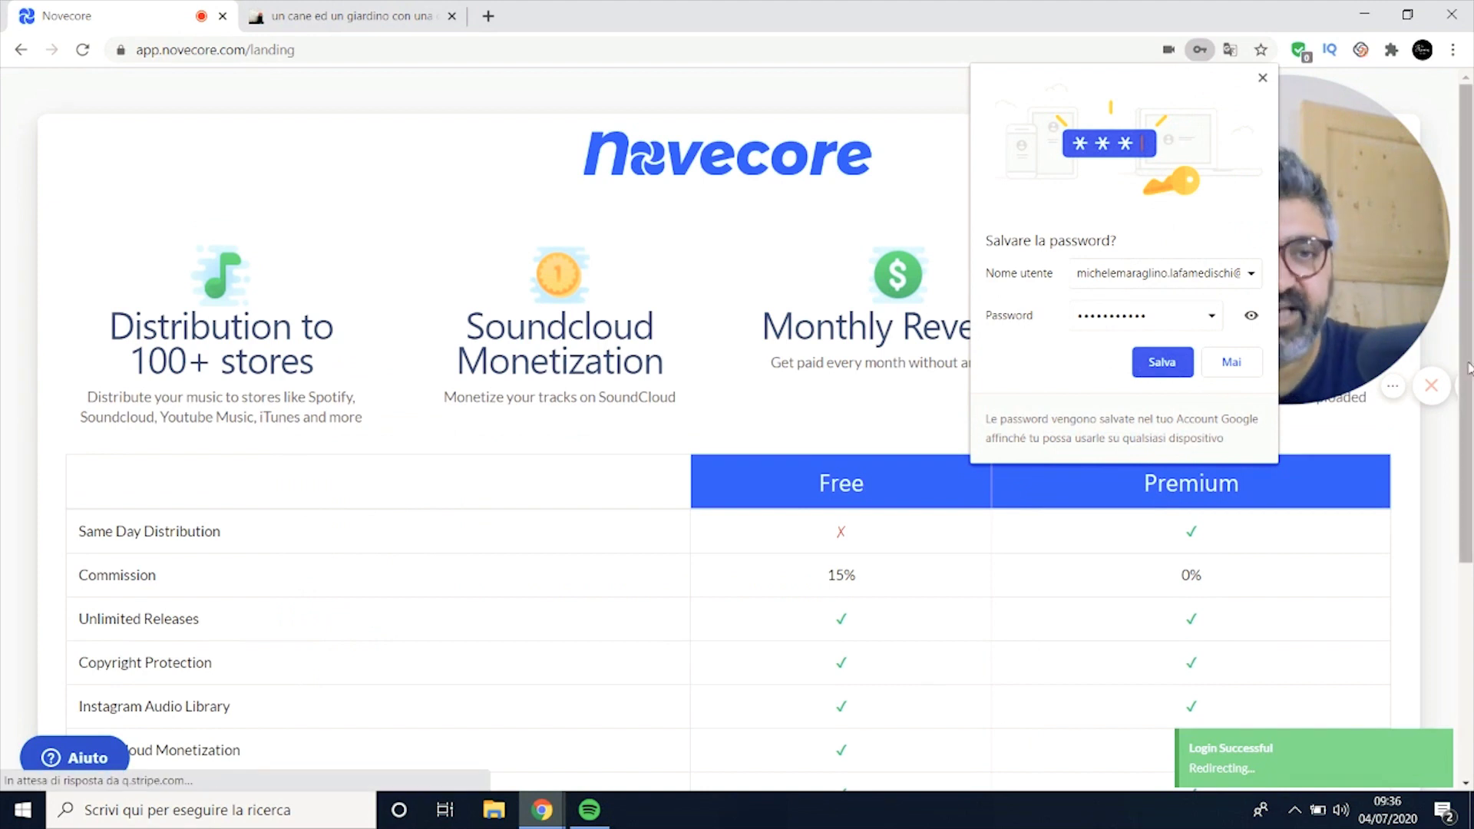
click(1232, 367)
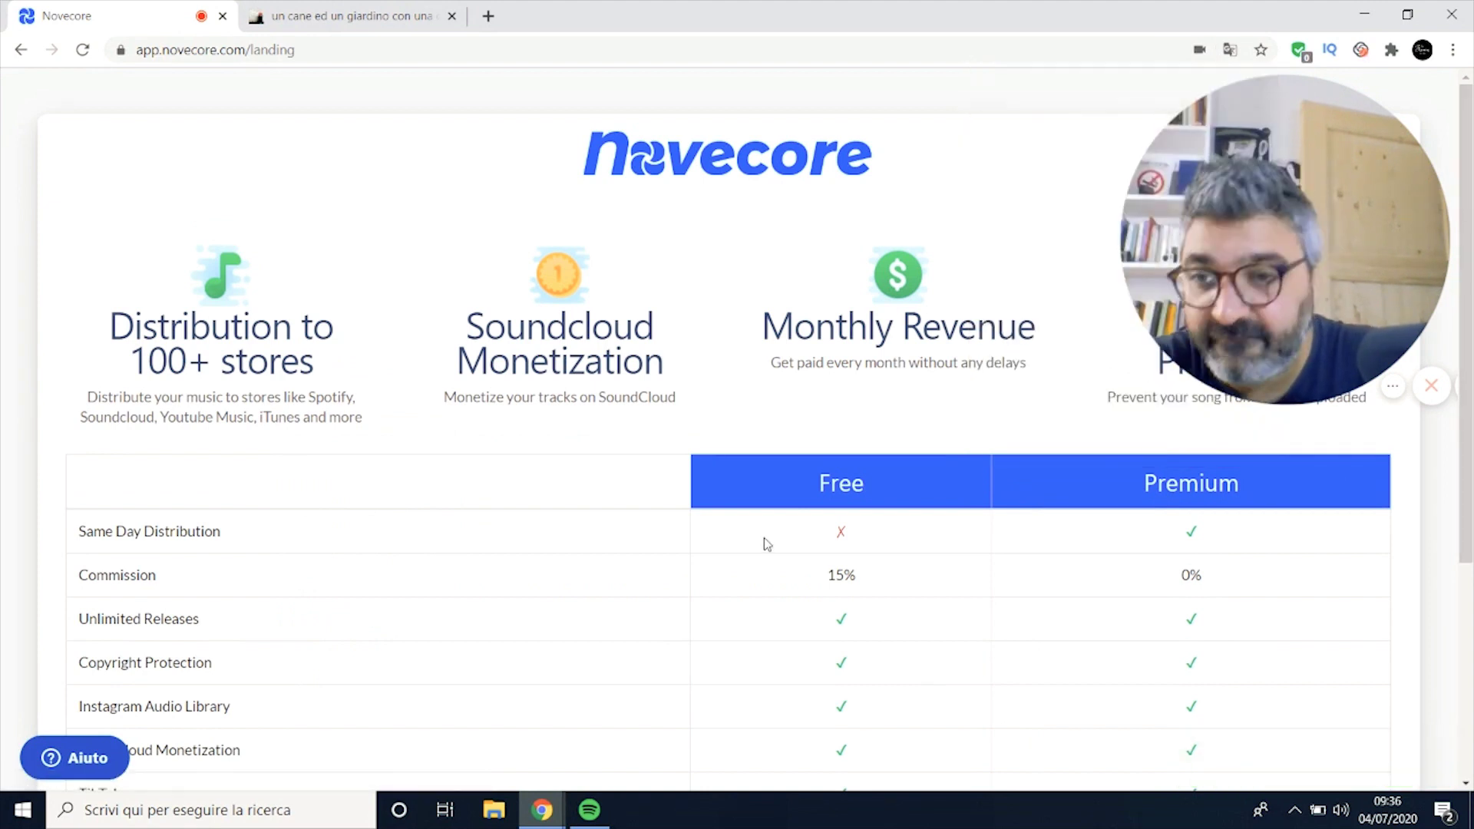
Step: Look through the Free and Premium comparison table and choose the FREE plan
scroll(880, 480, down, 4)
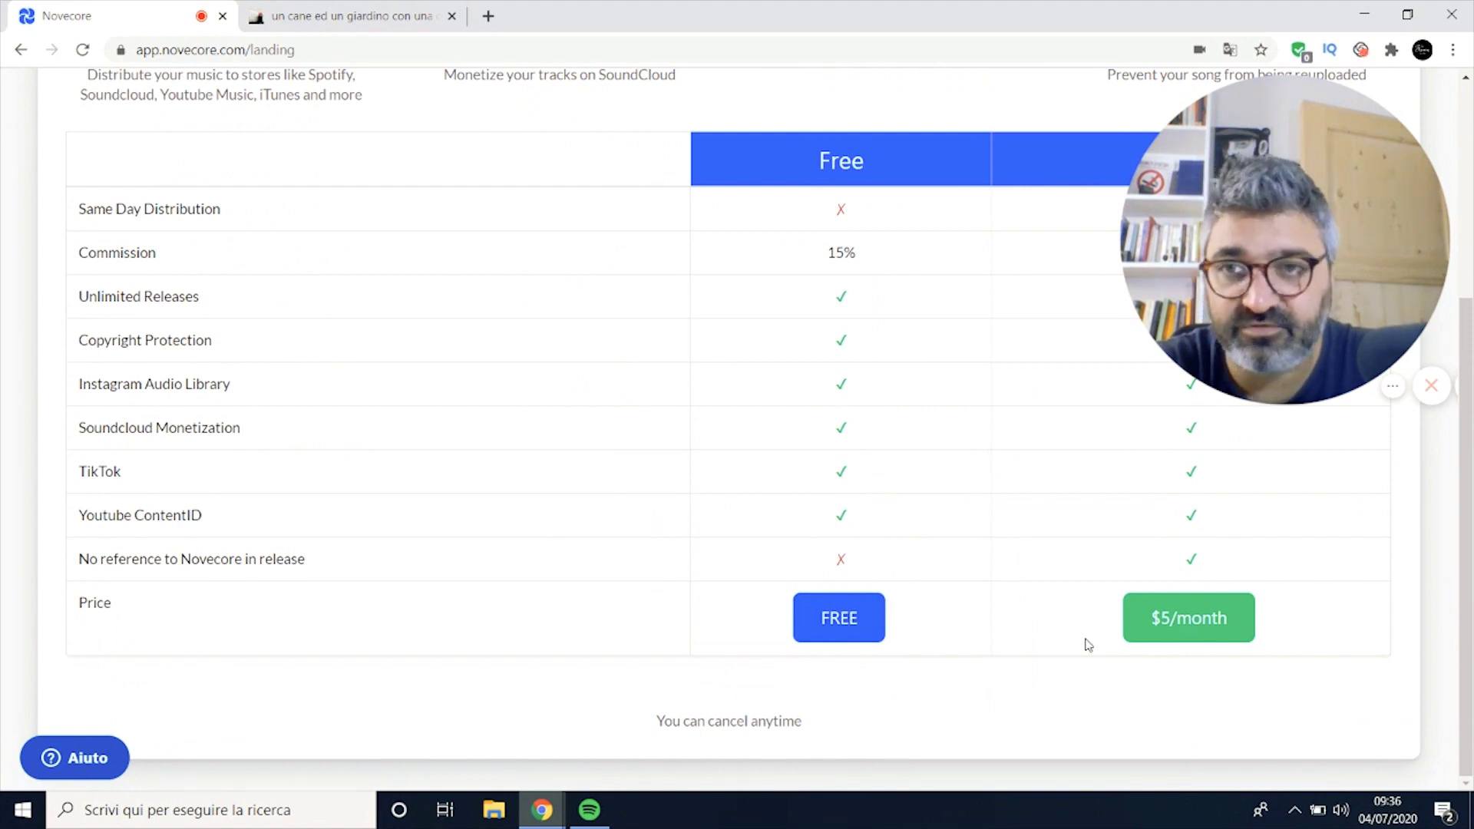
scroll(872, 342, up, 1)
mouse_move(1348, 277)
mouse_down()
mouse_move(618, 278)
mouse_move(1347, 278)
mouse_up()
right_click(795, 649)
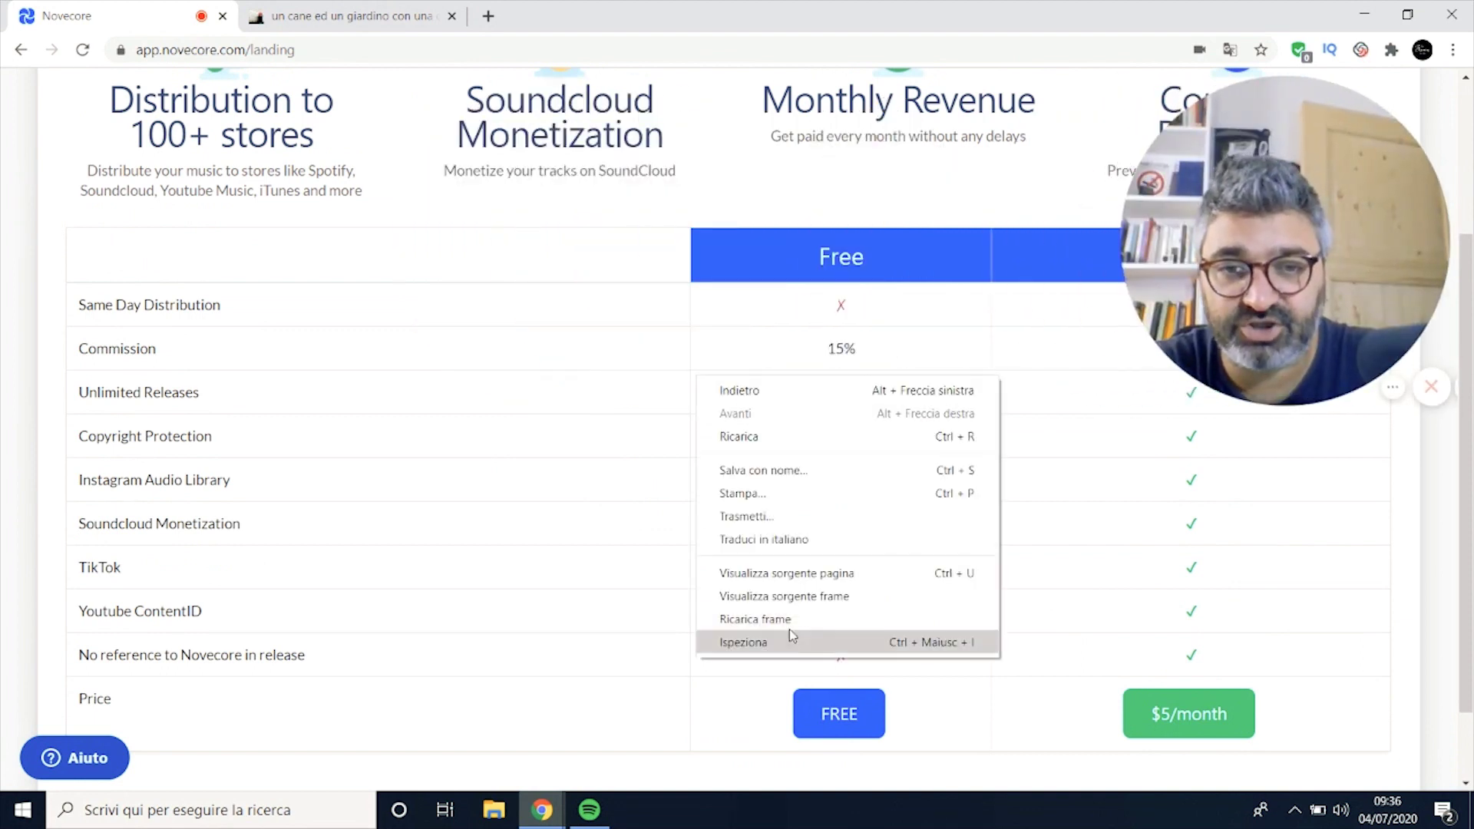
click(591, 253)
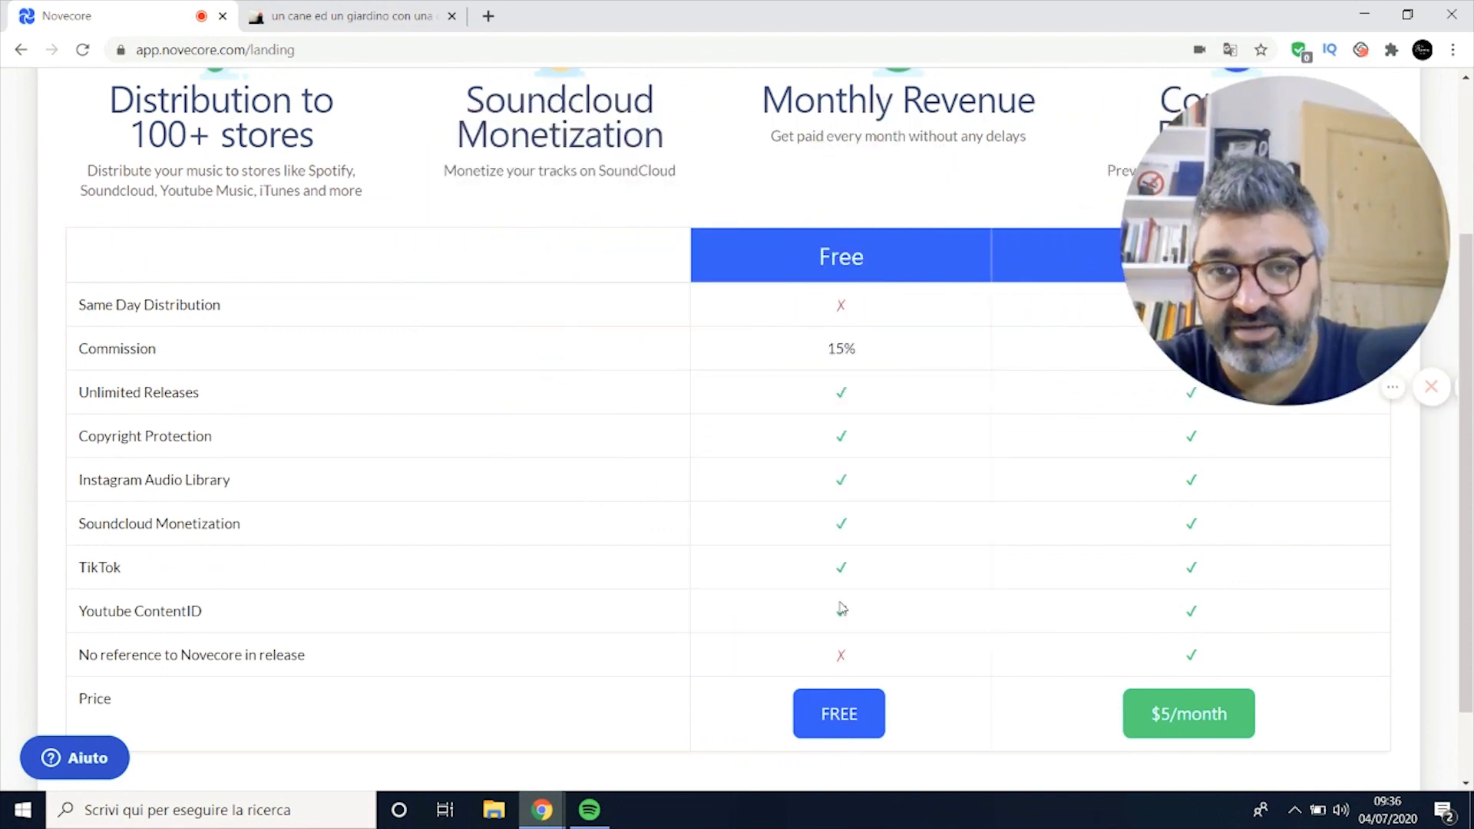
click(841, 716)
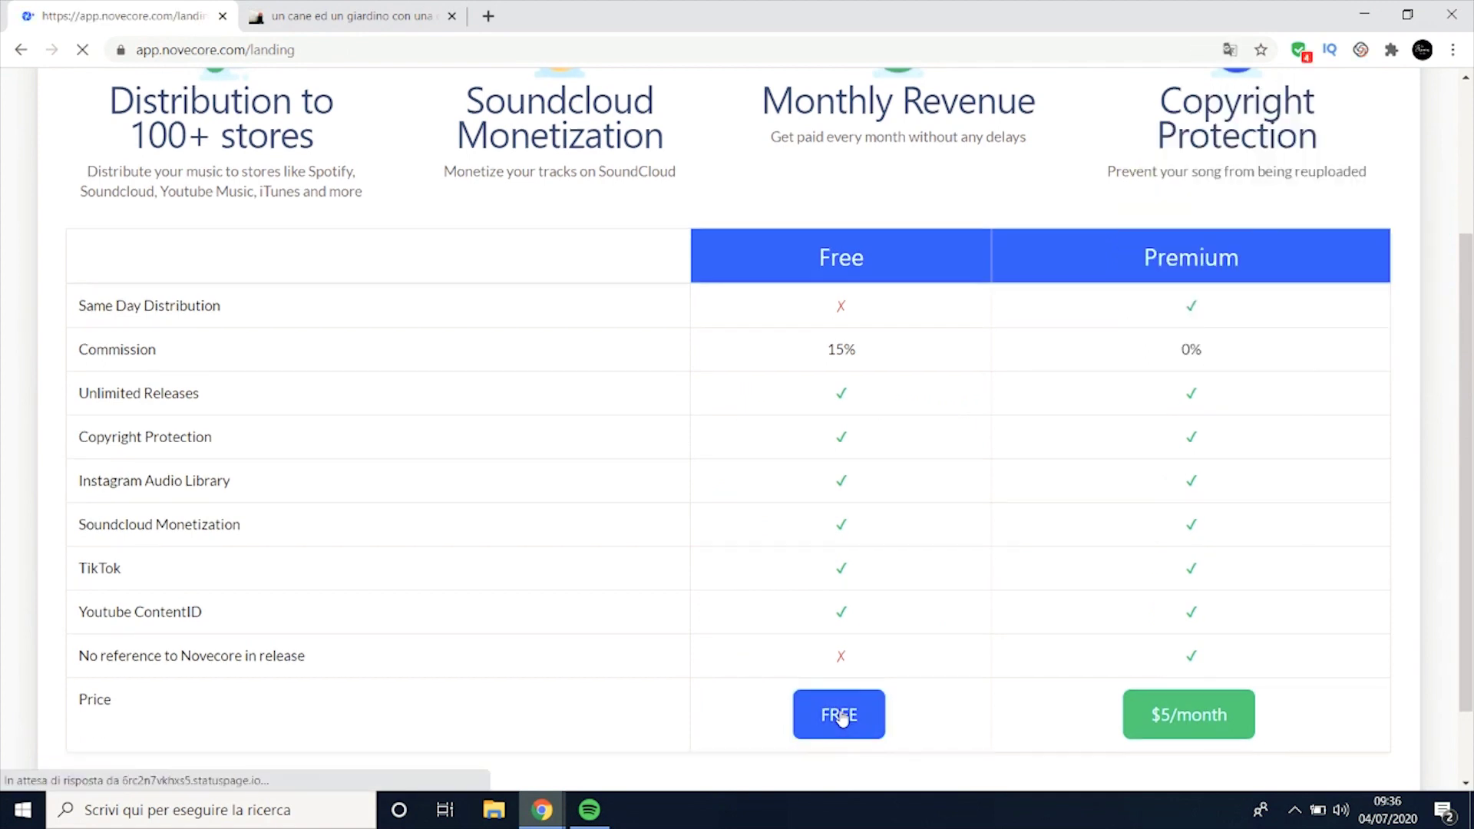
scroll(845, 606, down, 1)
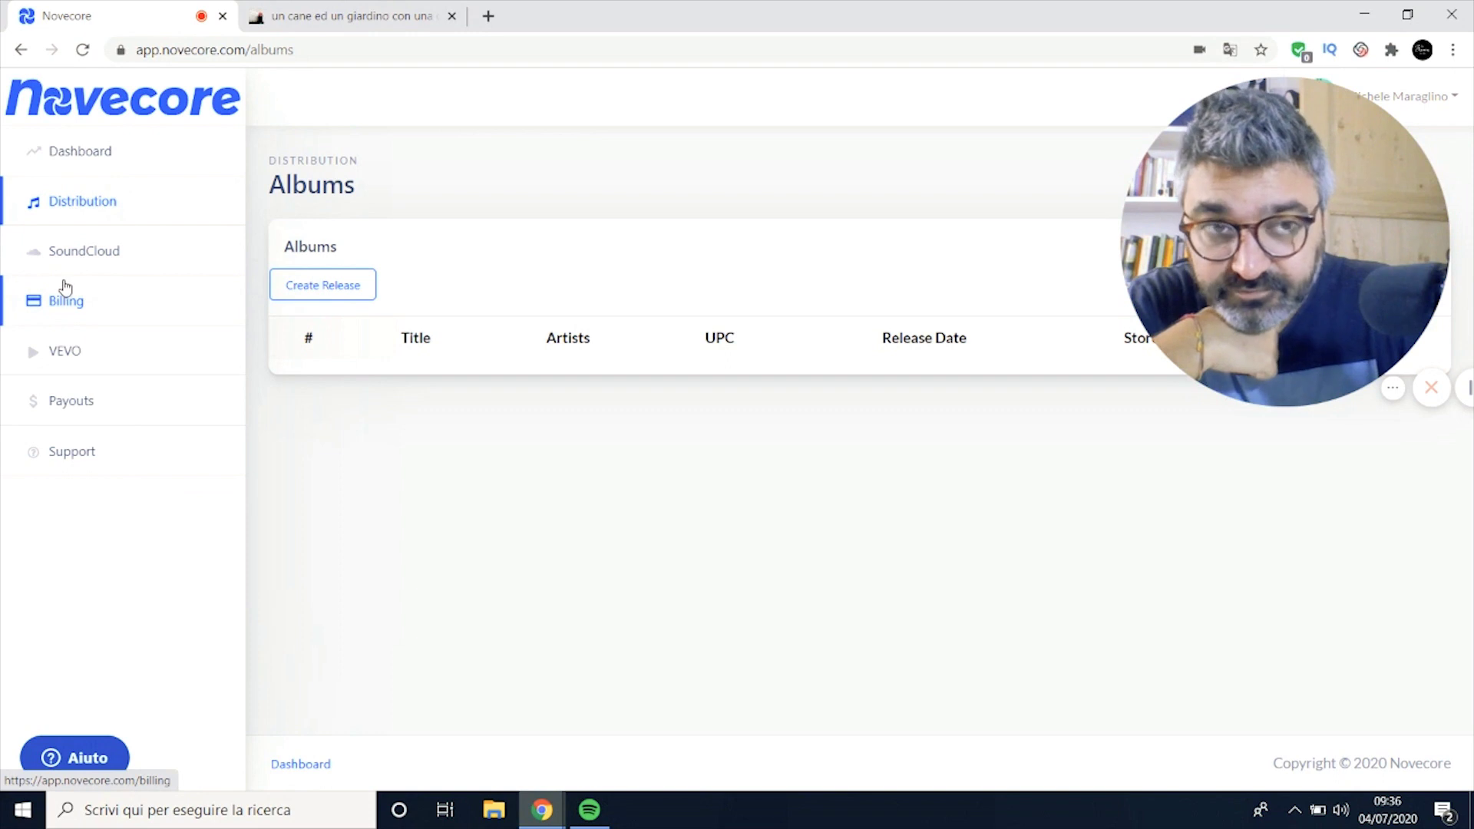
Step: Open the account's Payouts section and its payout request page
click(87, 400)
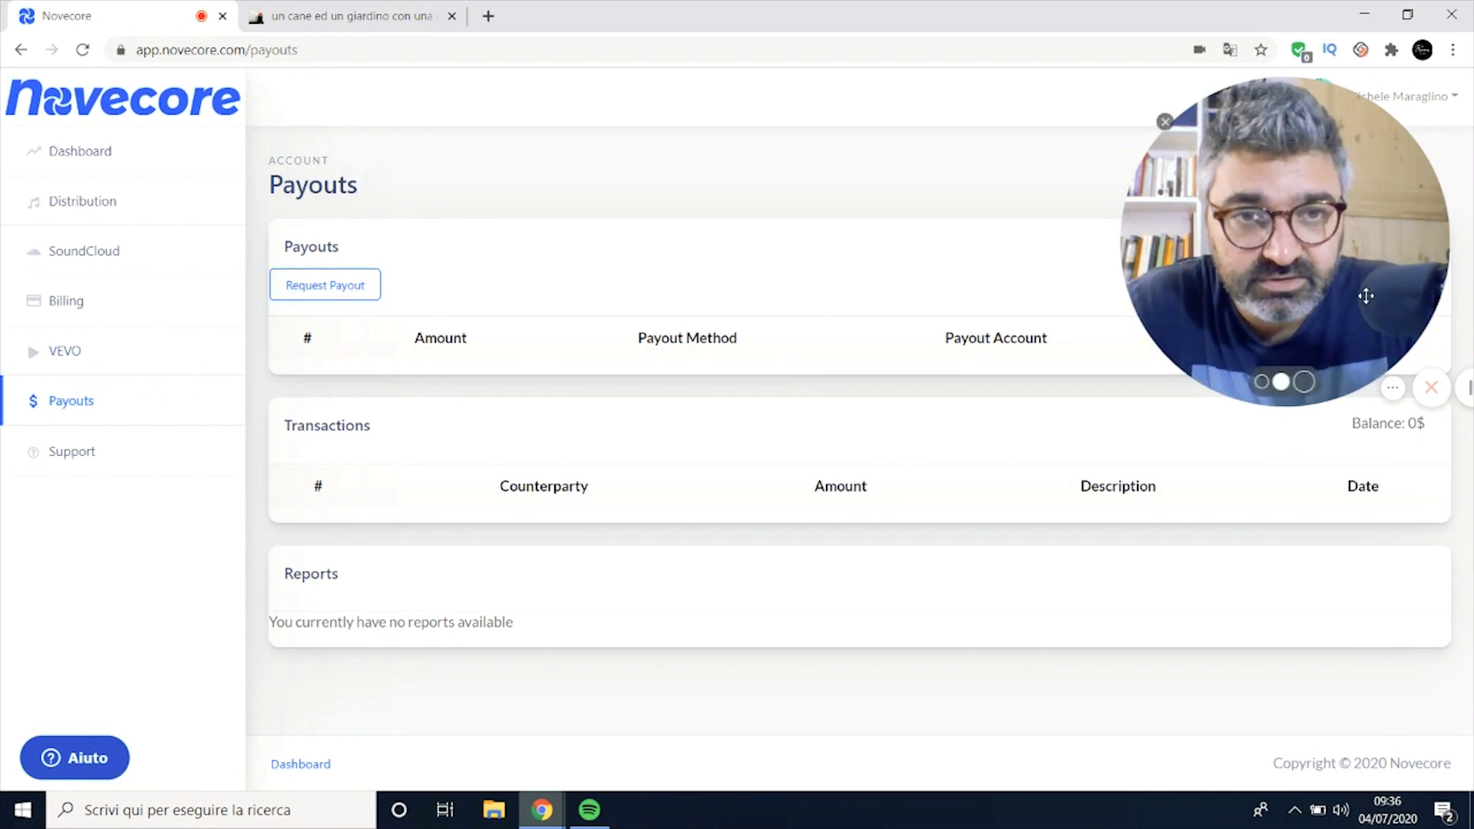
drag(1291, 247, 1207, 740)
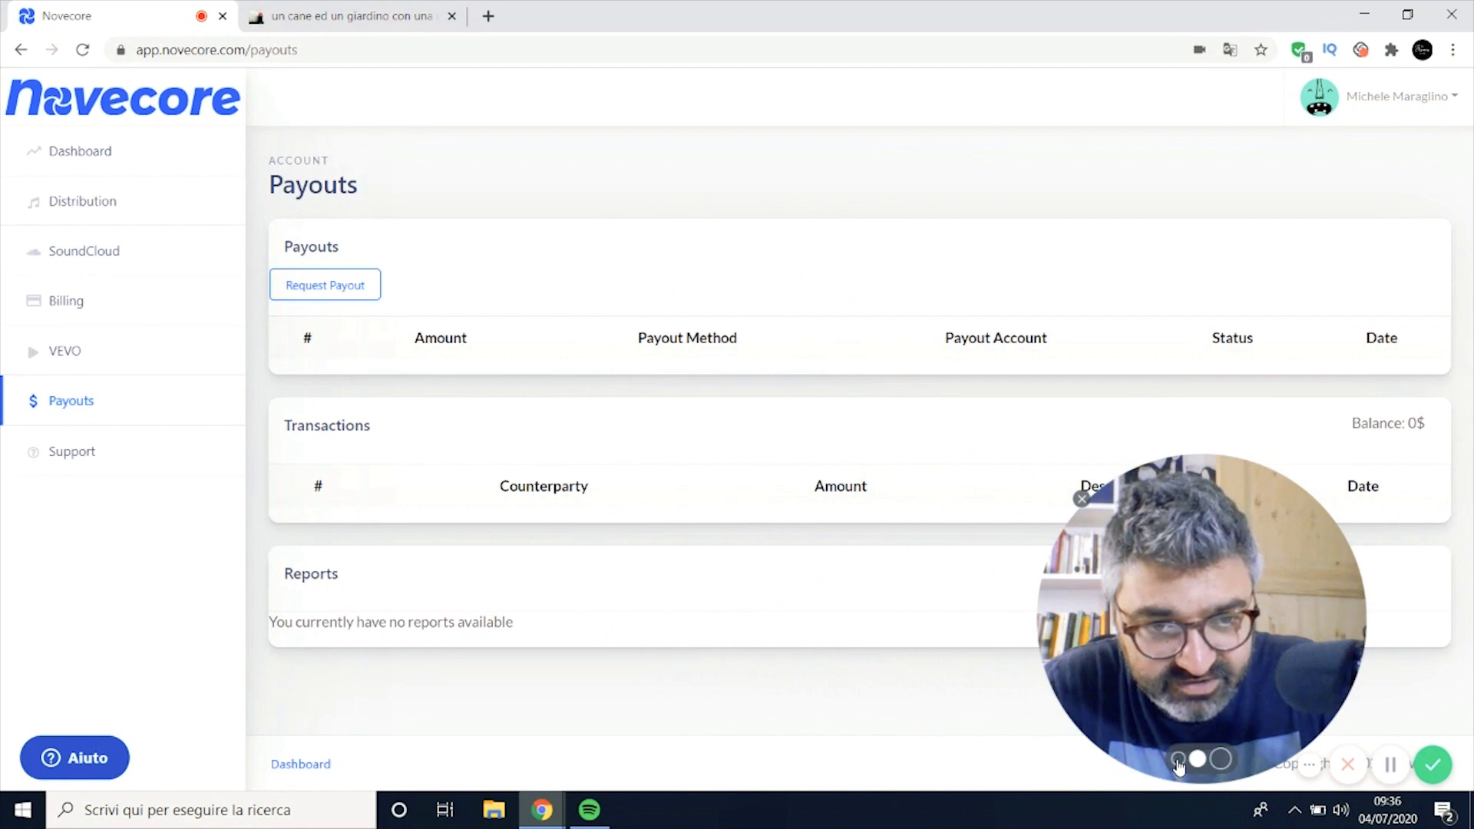
click(1178, 760)
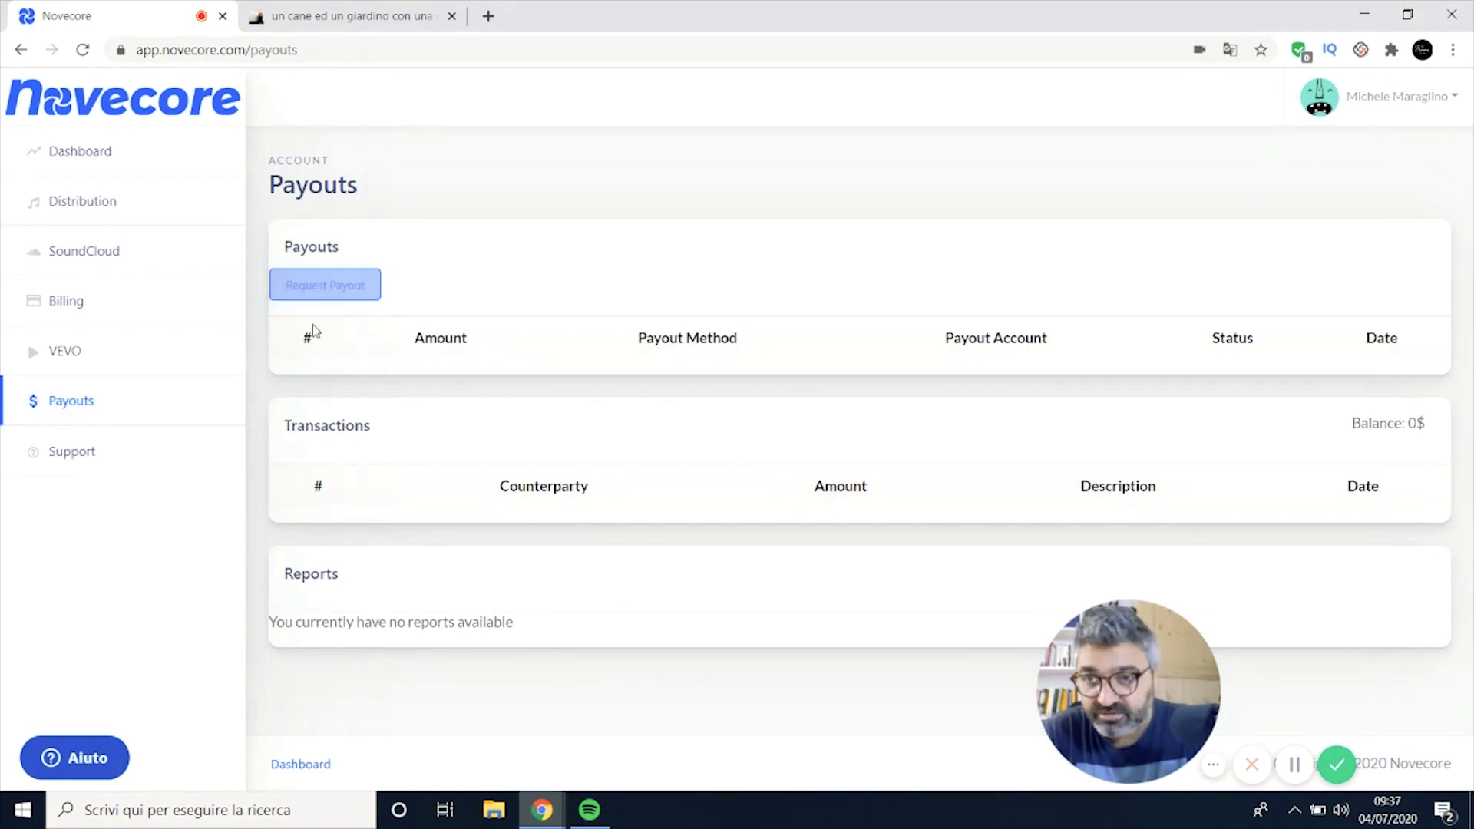
click(332, 294)
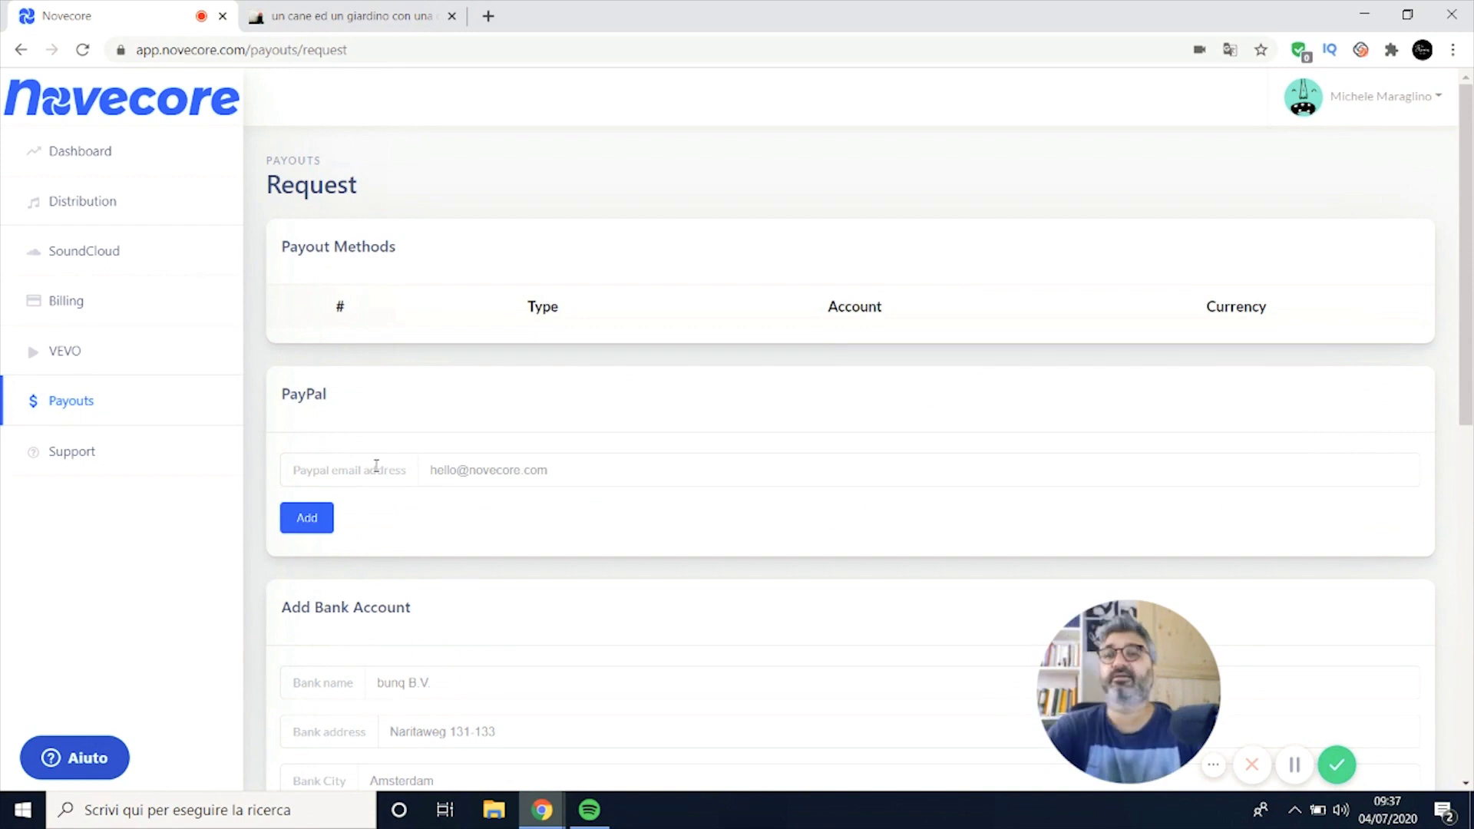
Step: Examine the PayPal, bank account and payout method sections of the payout request page, and open the VEVO channel page
scroll(362, 469, down, 5)
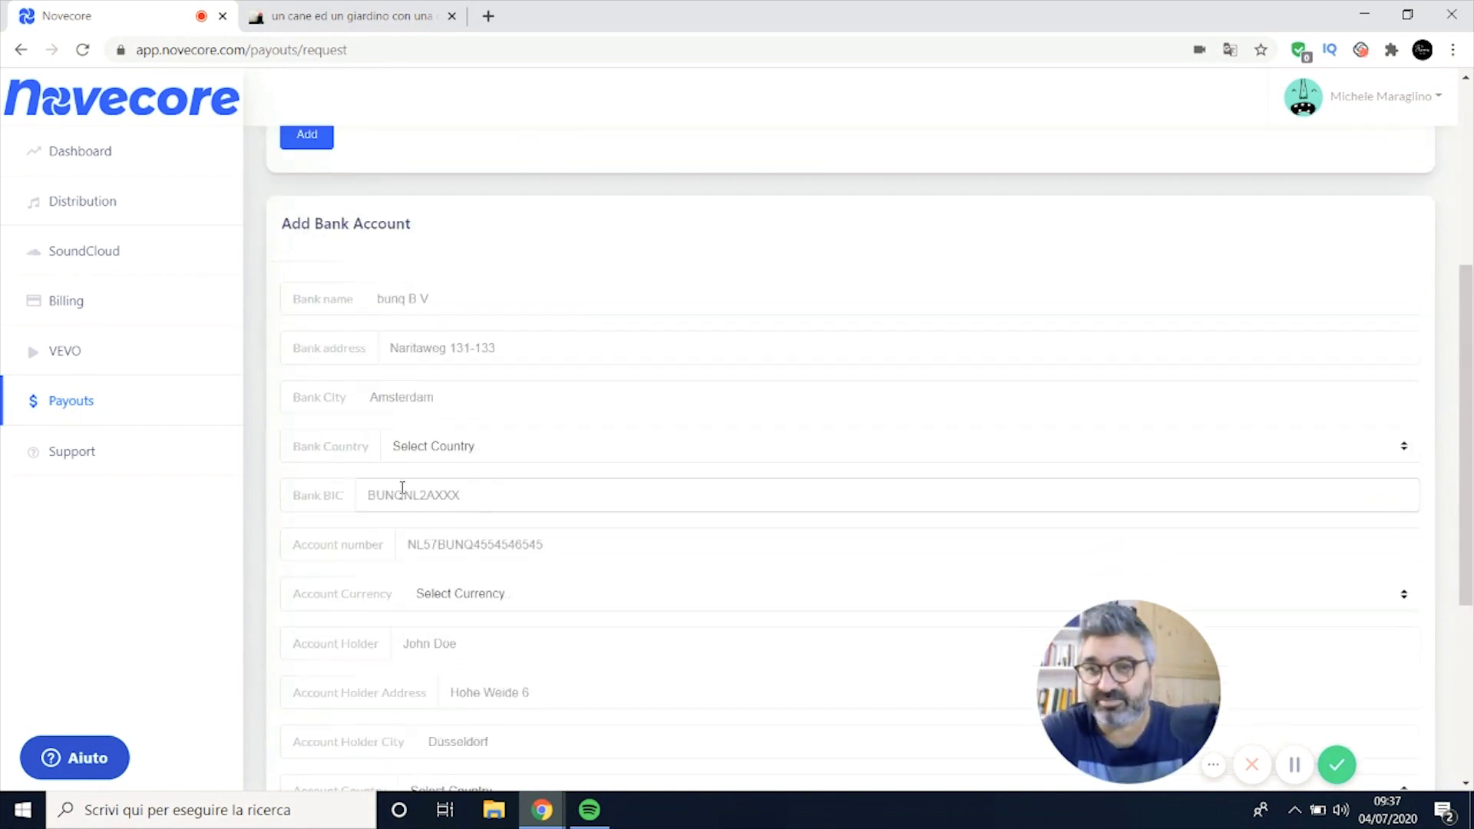
scroll(480, 344, up, 5)
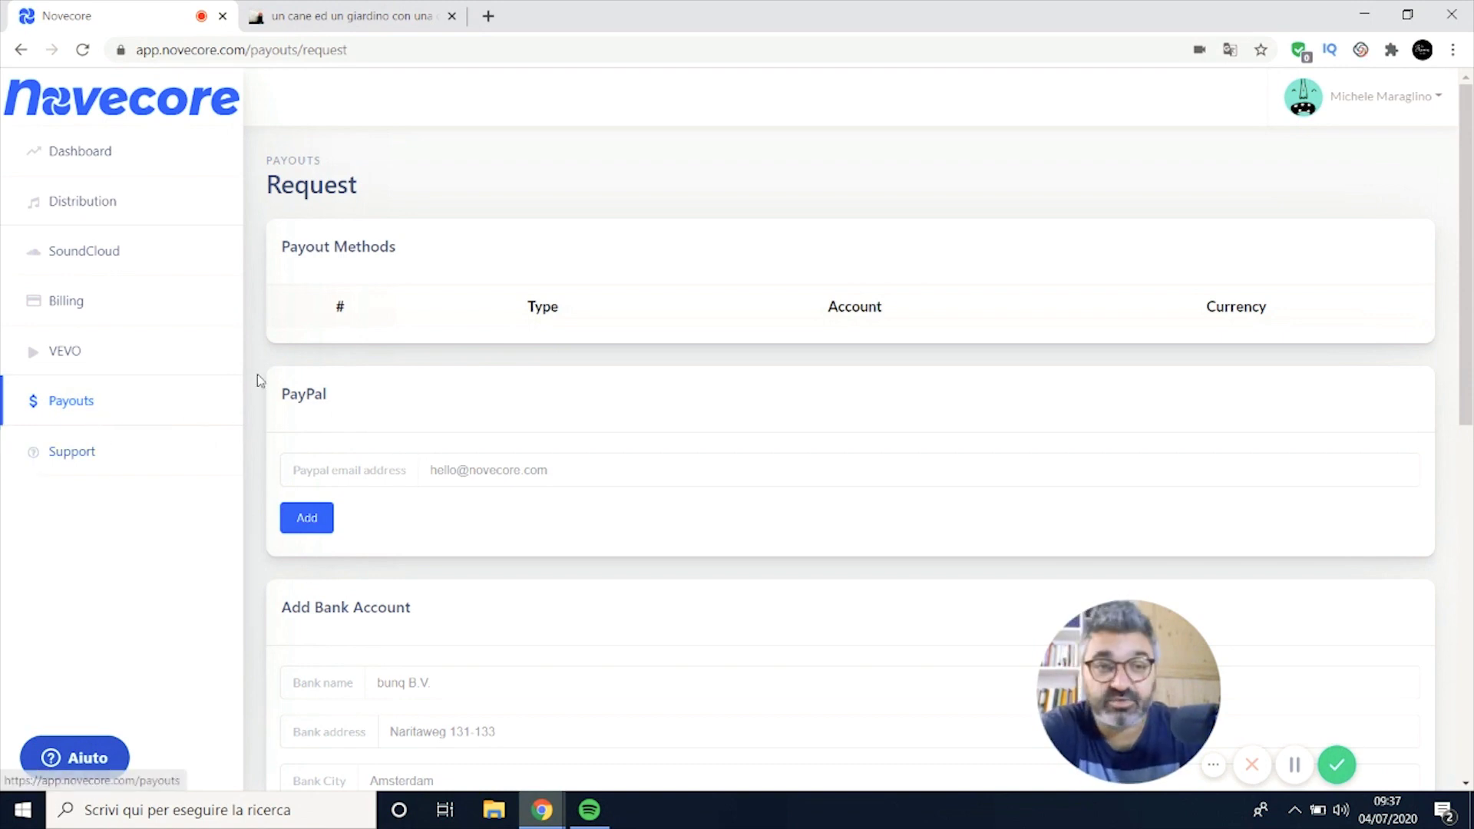
scroll(339, 355, down, 5)
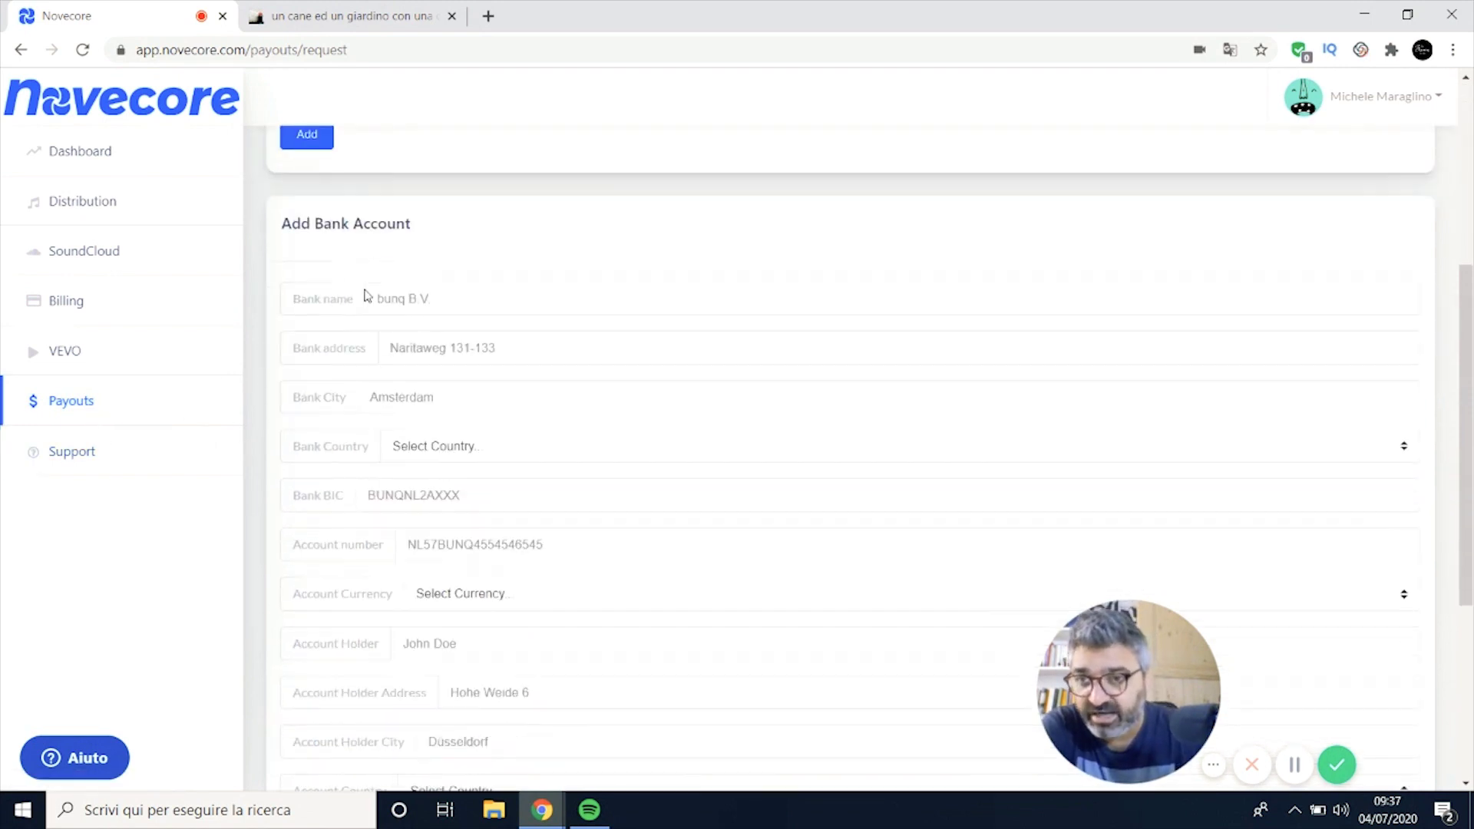
scroll(449, 332, down, 5)
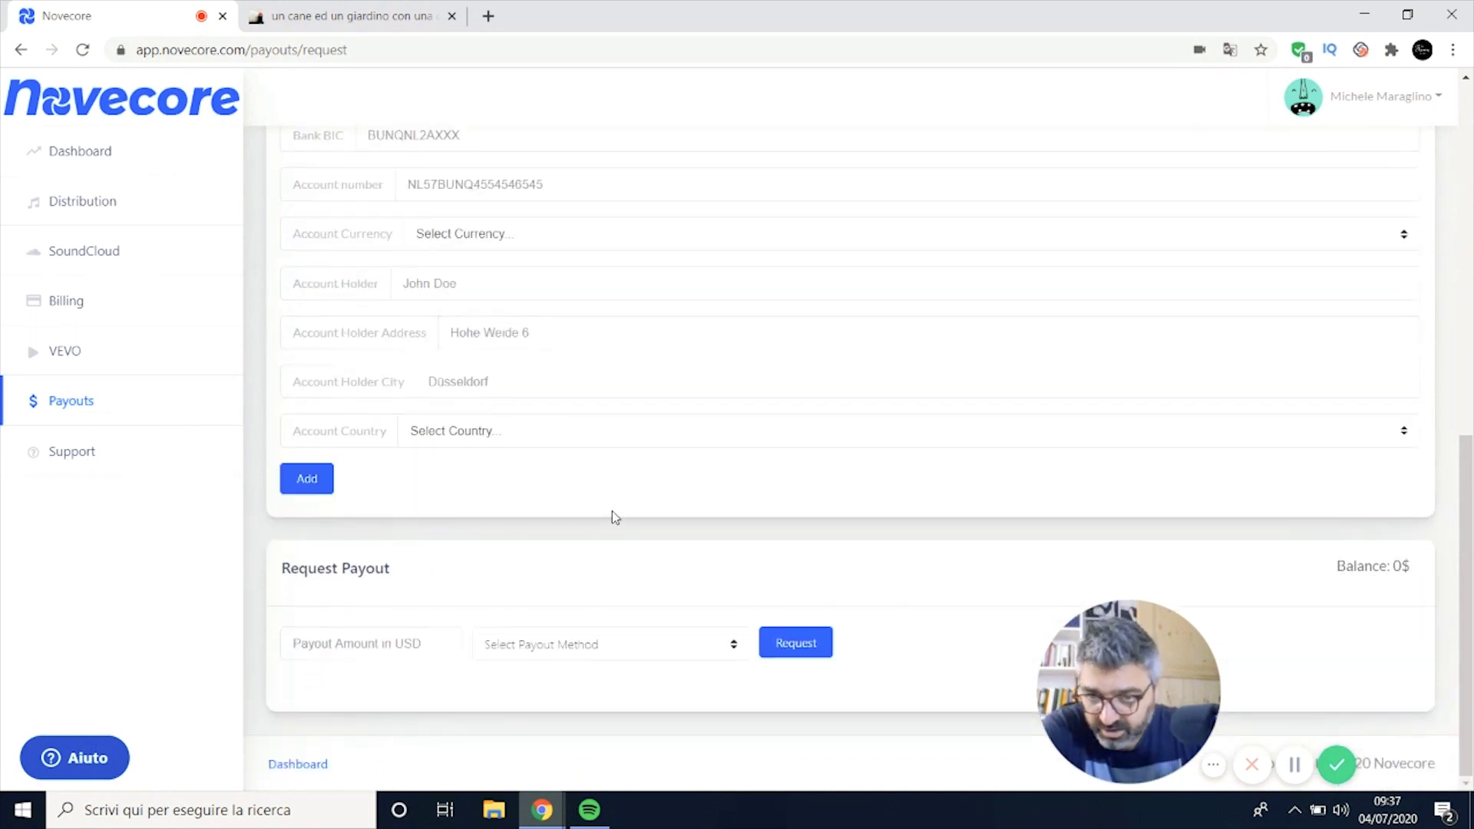
click(590, 646)
click(606, 574)
click(736, 651)
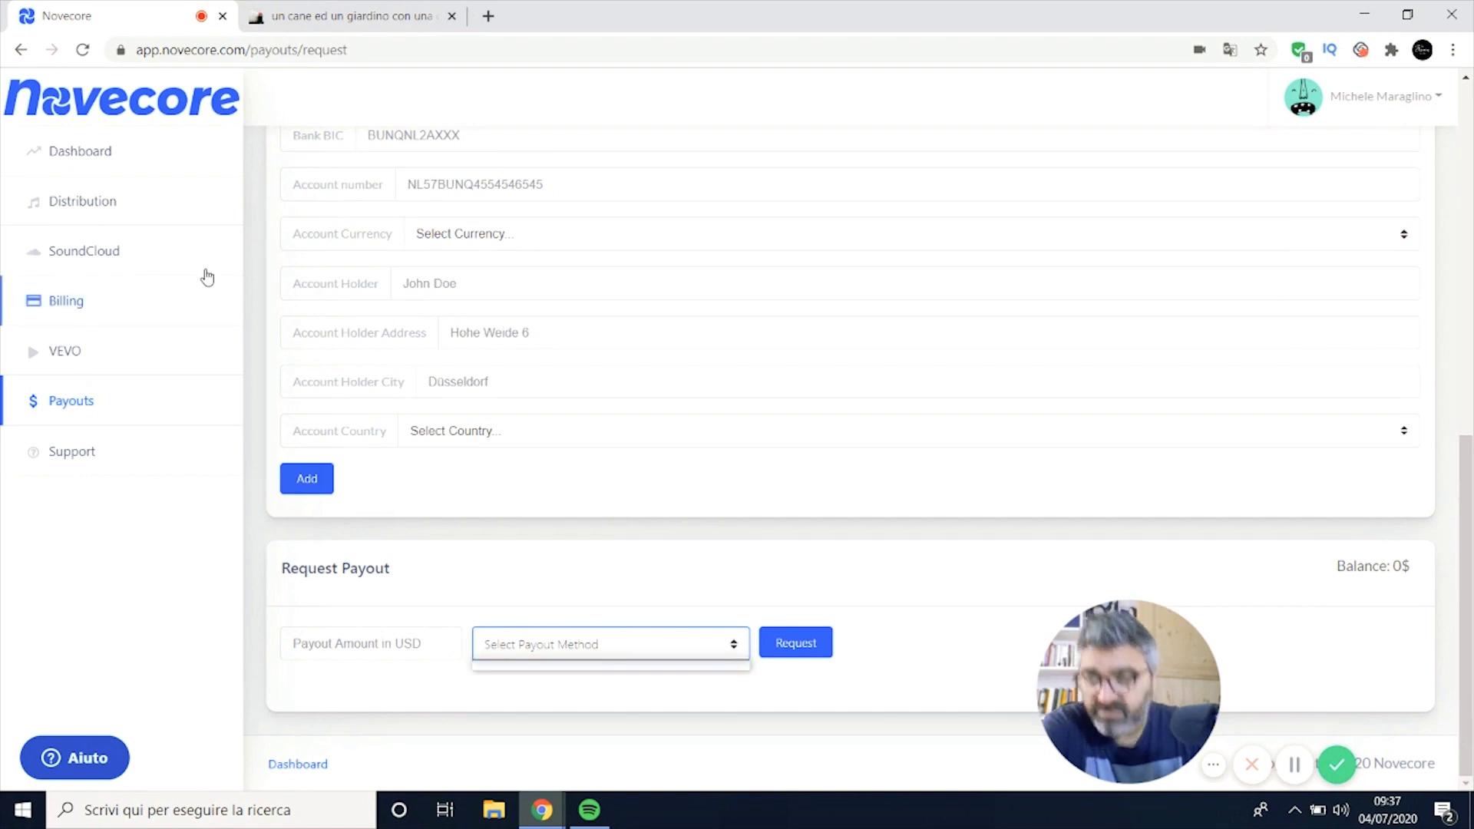
scroll(115, 245, up, 8)
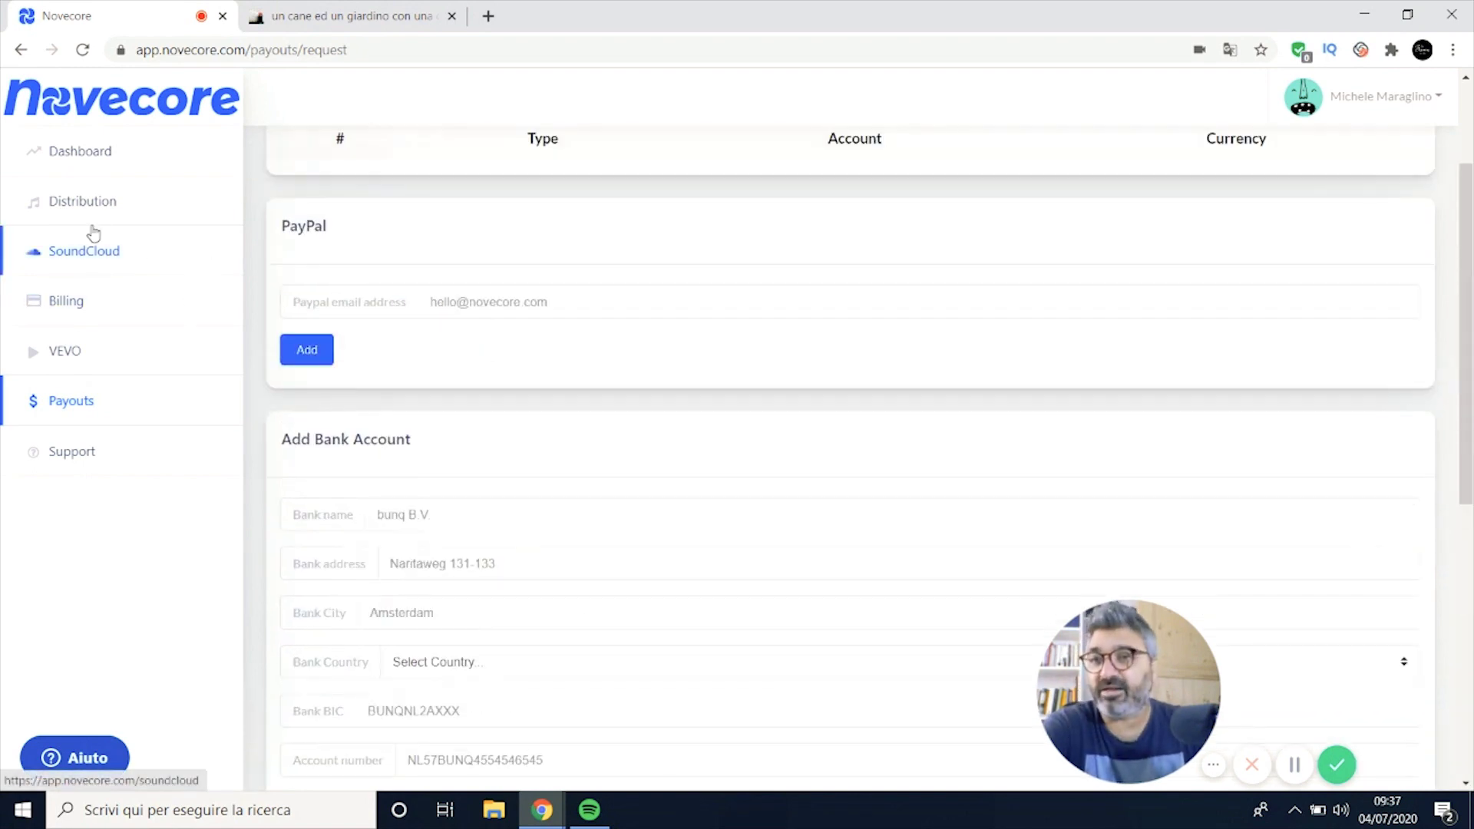
click(66, 354)
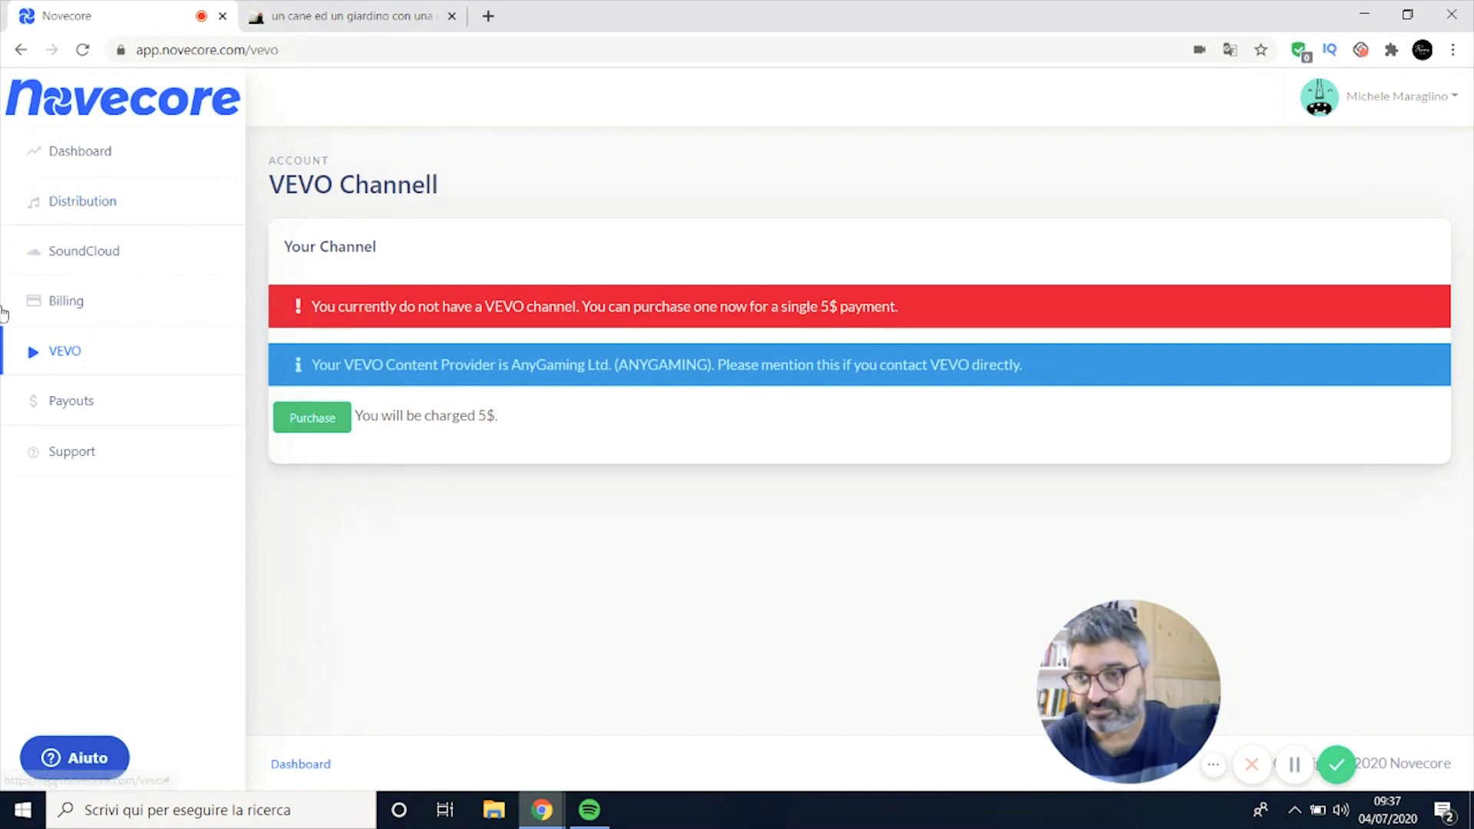
Step: Start a new release in the Distribution section with 5 tracks
click(80, 205)
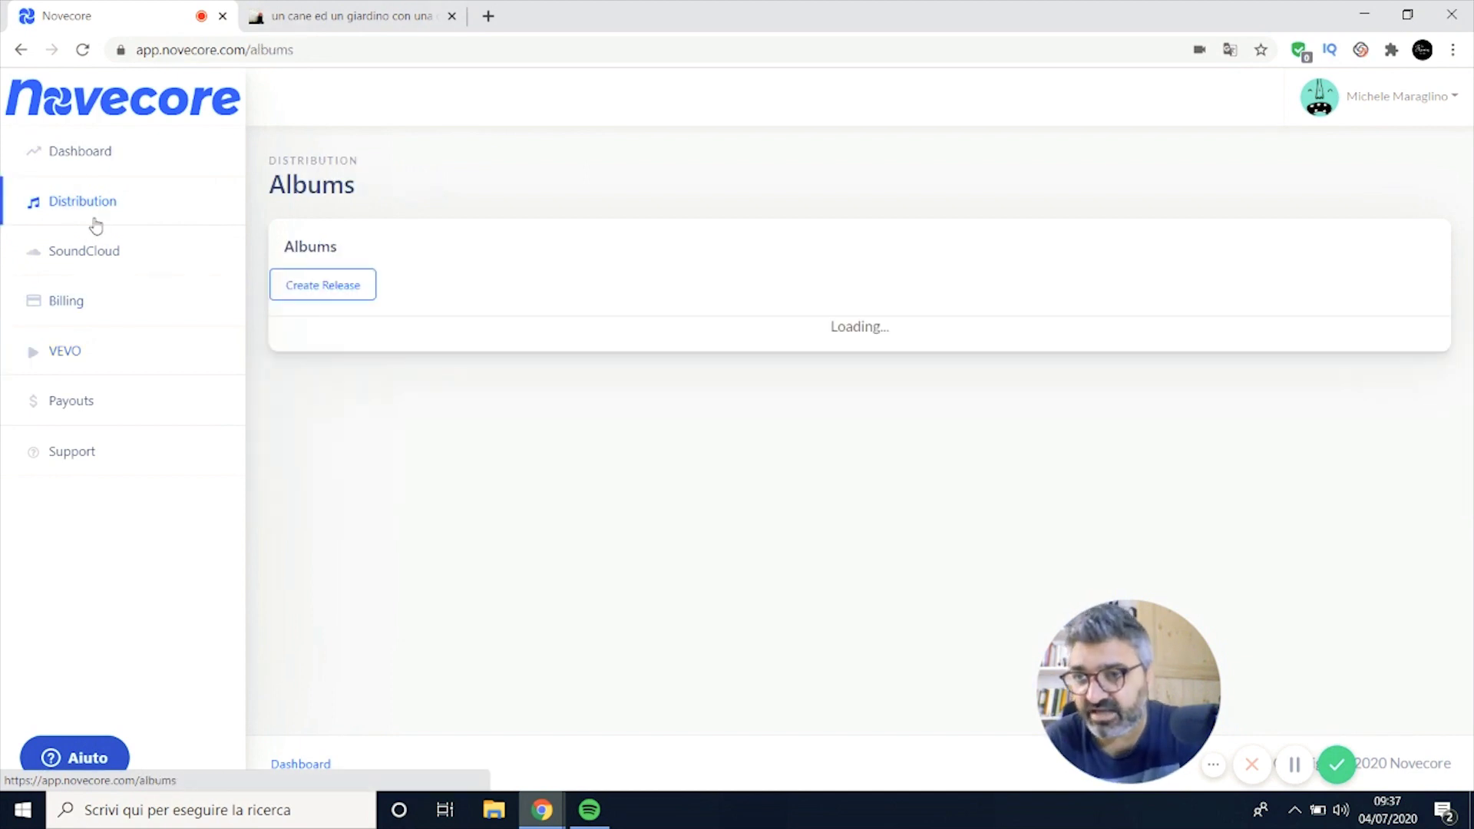
click(318, 296)
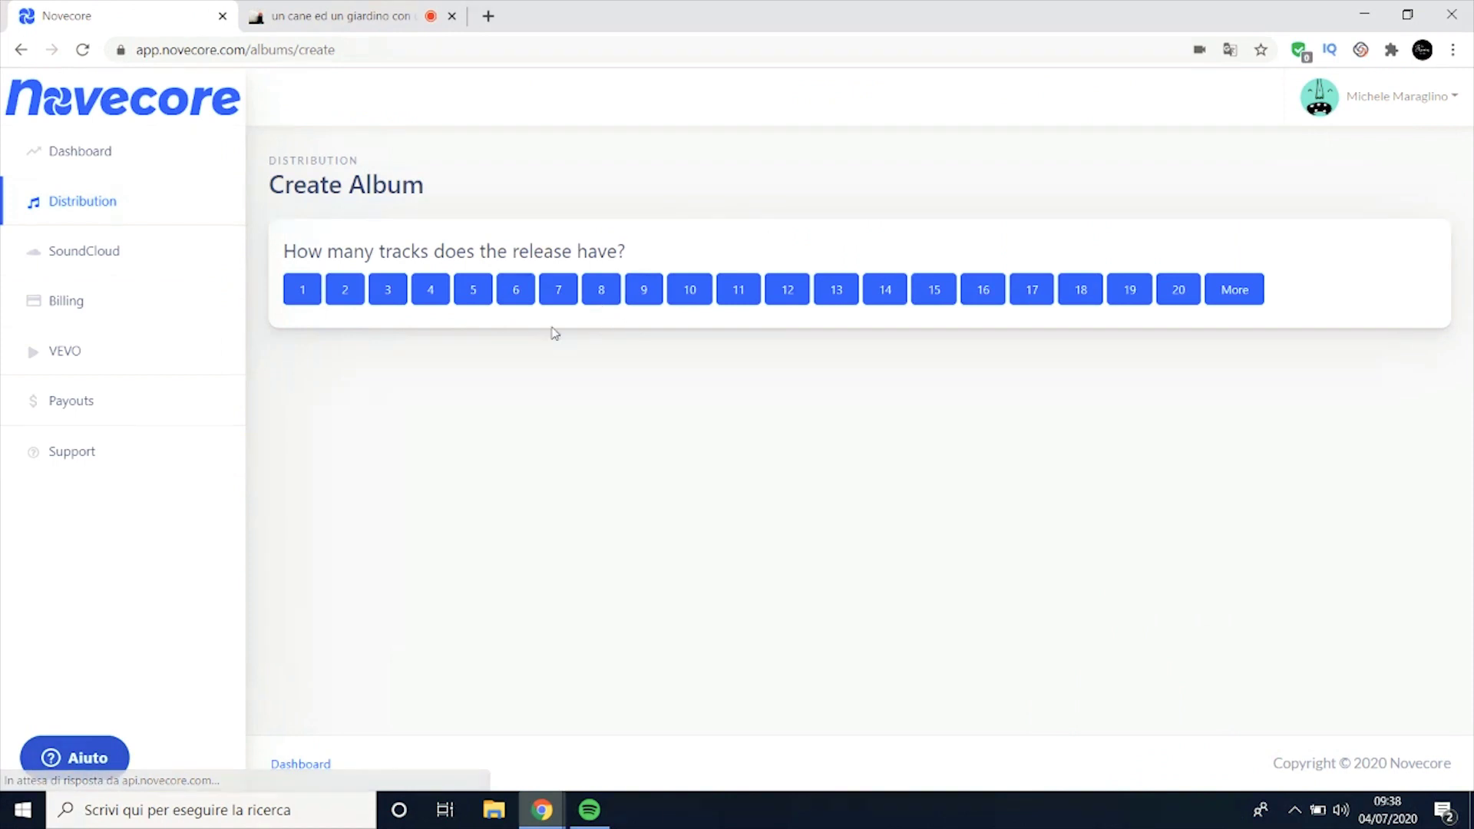
click(475, 292)
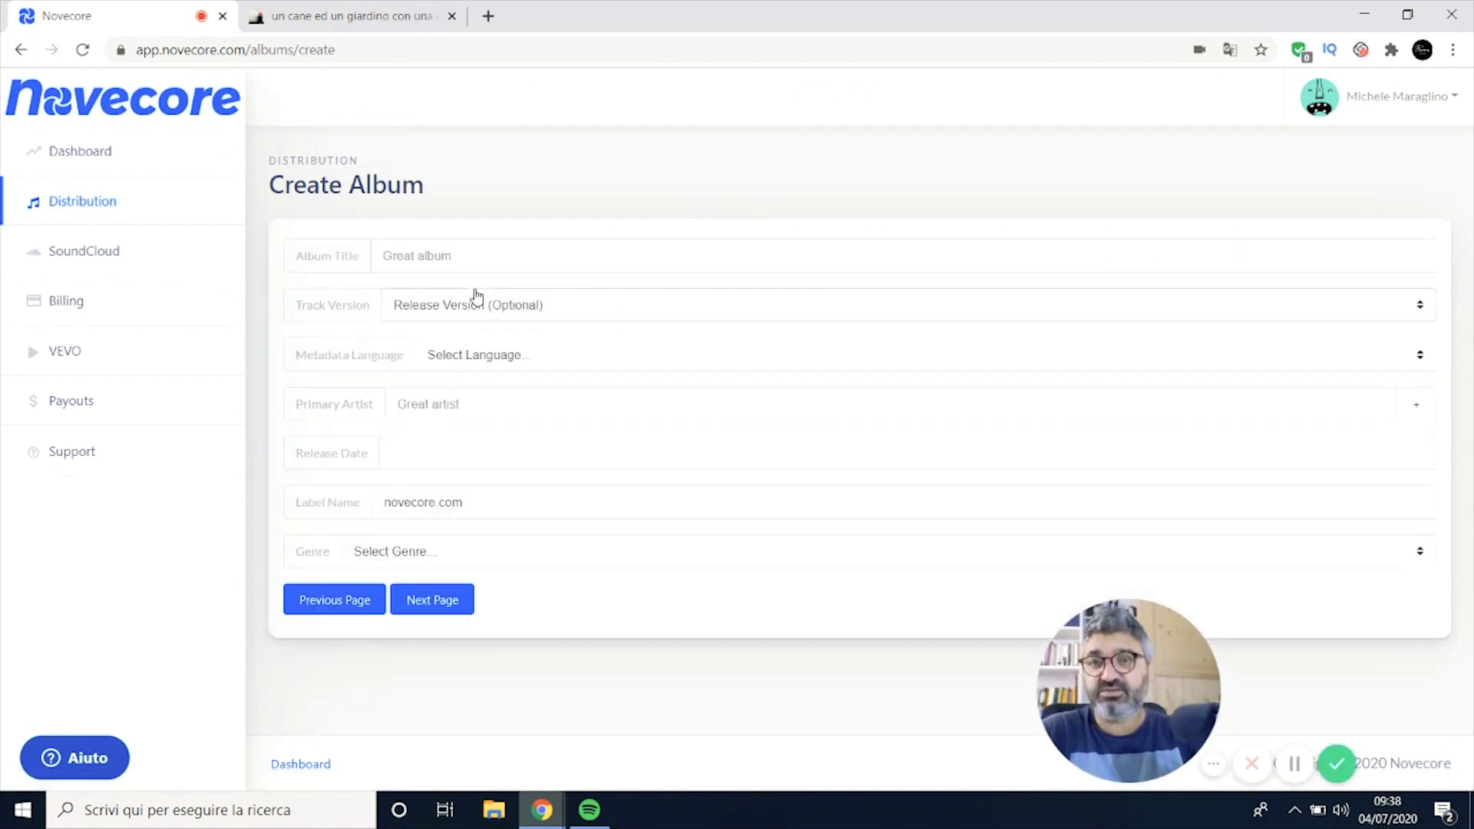
Step: Copy the title "un cane ed un giardino con una casa GHOST EP" from the Bandcamp album page into the new release's album title
click(470, 254)
click(278, 9)
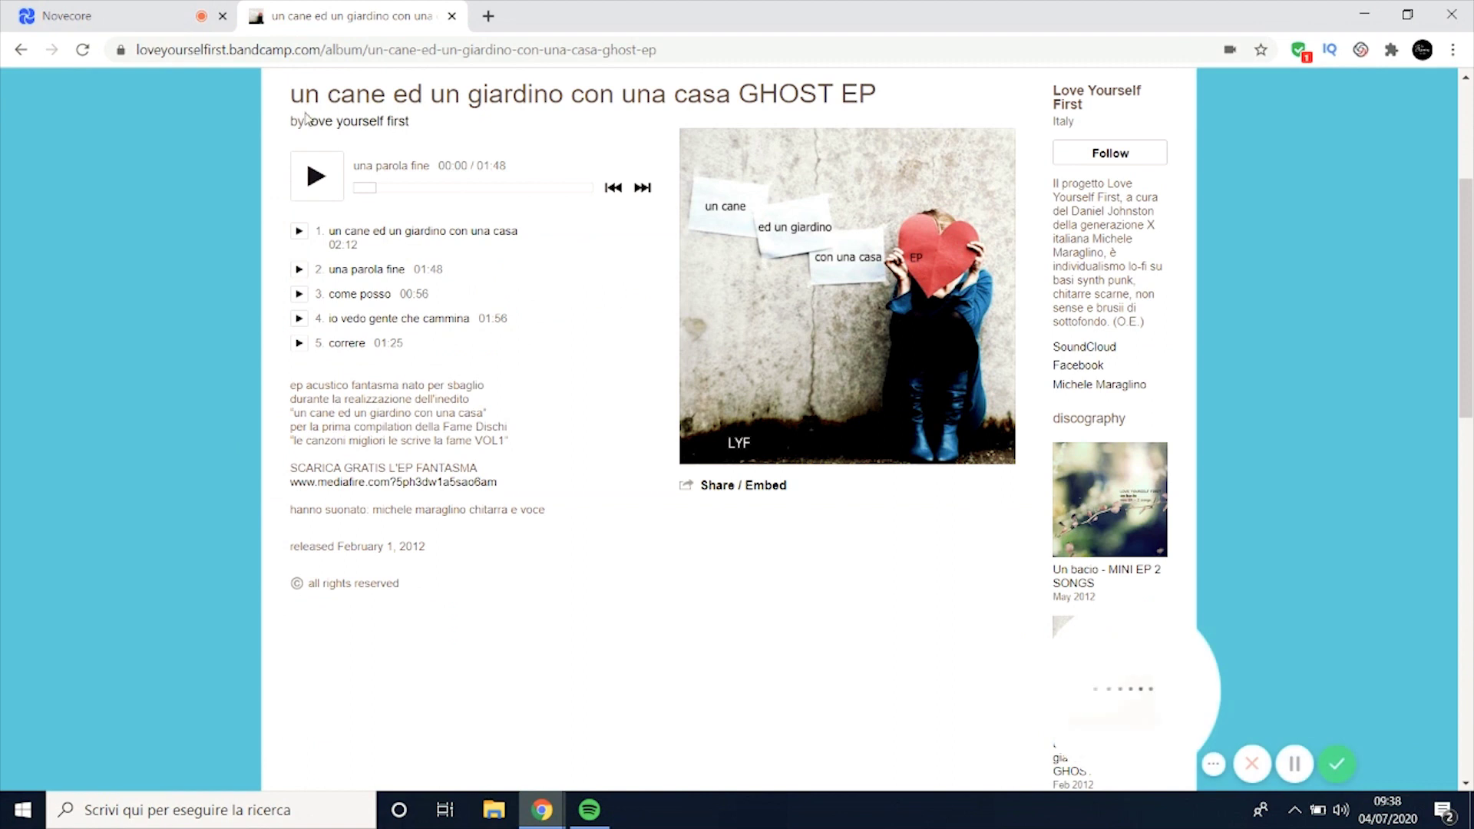
drag(291, 93, 865, 91)
right_click(865, 91)
click(875, 105)
key(ctrl+Tab)
key(ctrl+v)
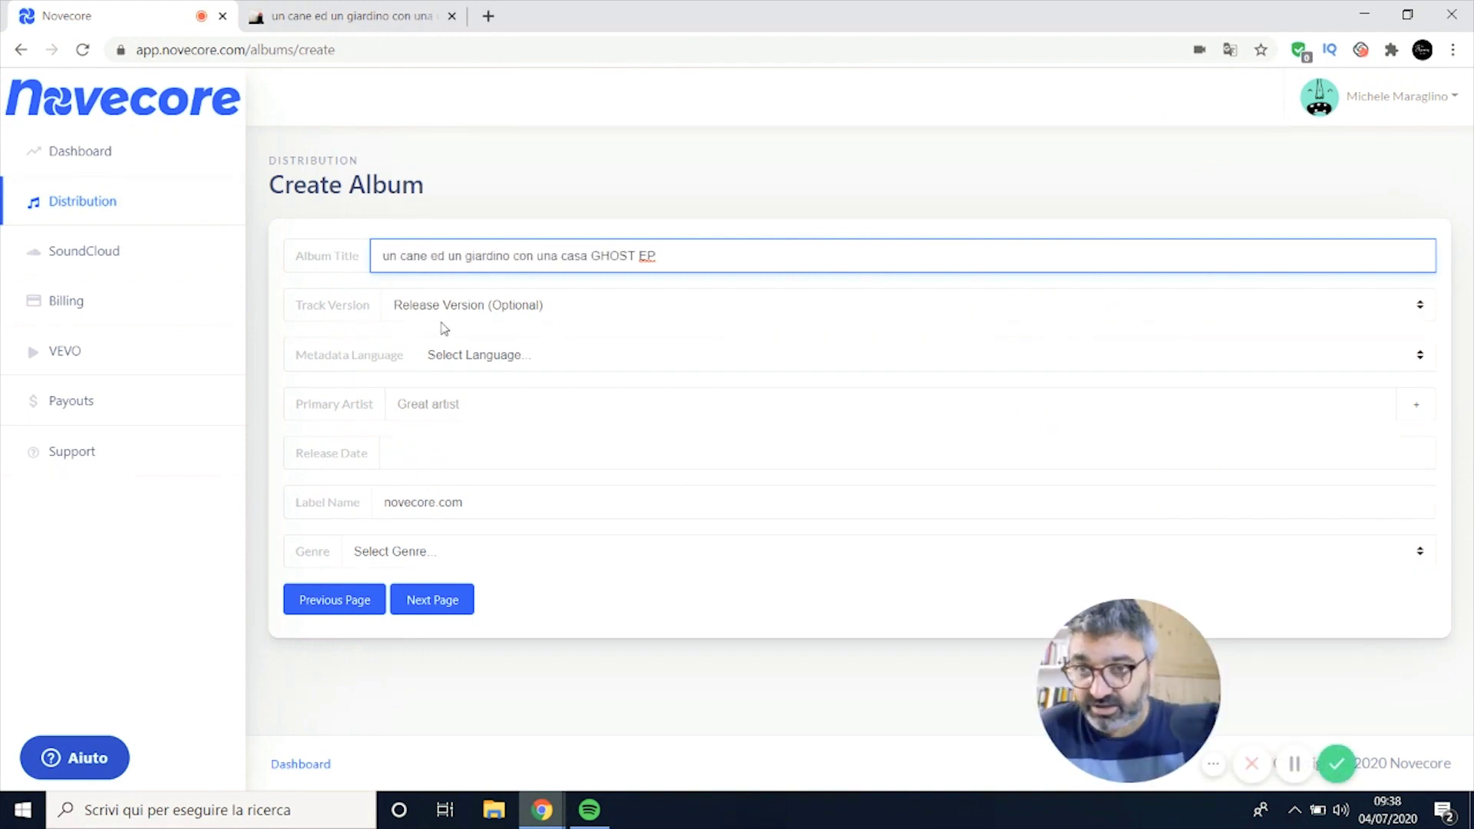
Step: Set the release's metadata language to Italian
click(482, 368)
key(i)
scroll(572, 439, down, 2)
key(Down)
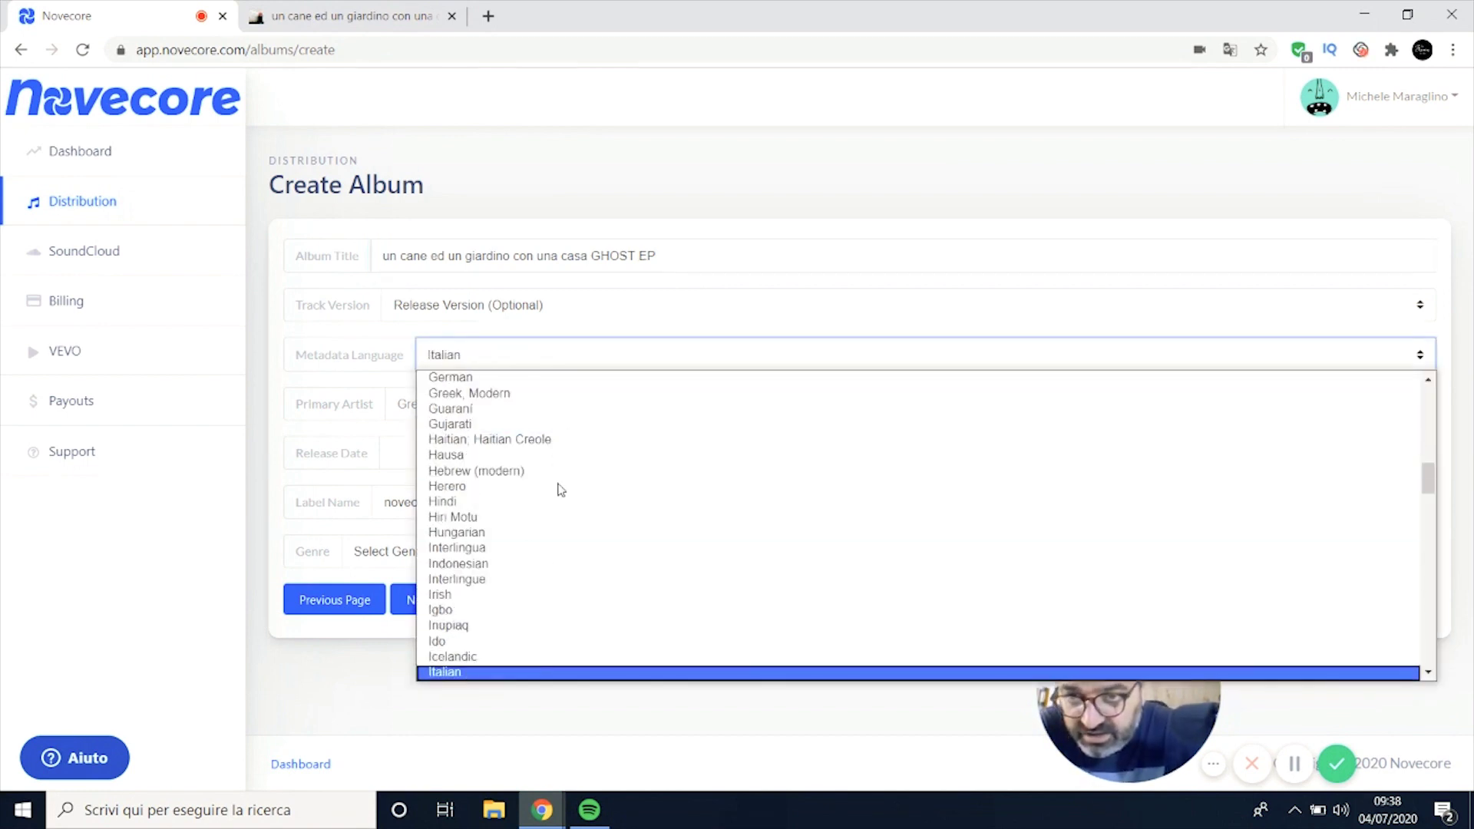
Step: Confirm Italian as the metadata language and enter Love Yourself First as the album's primary artist
key(Return)
click(574, 412)
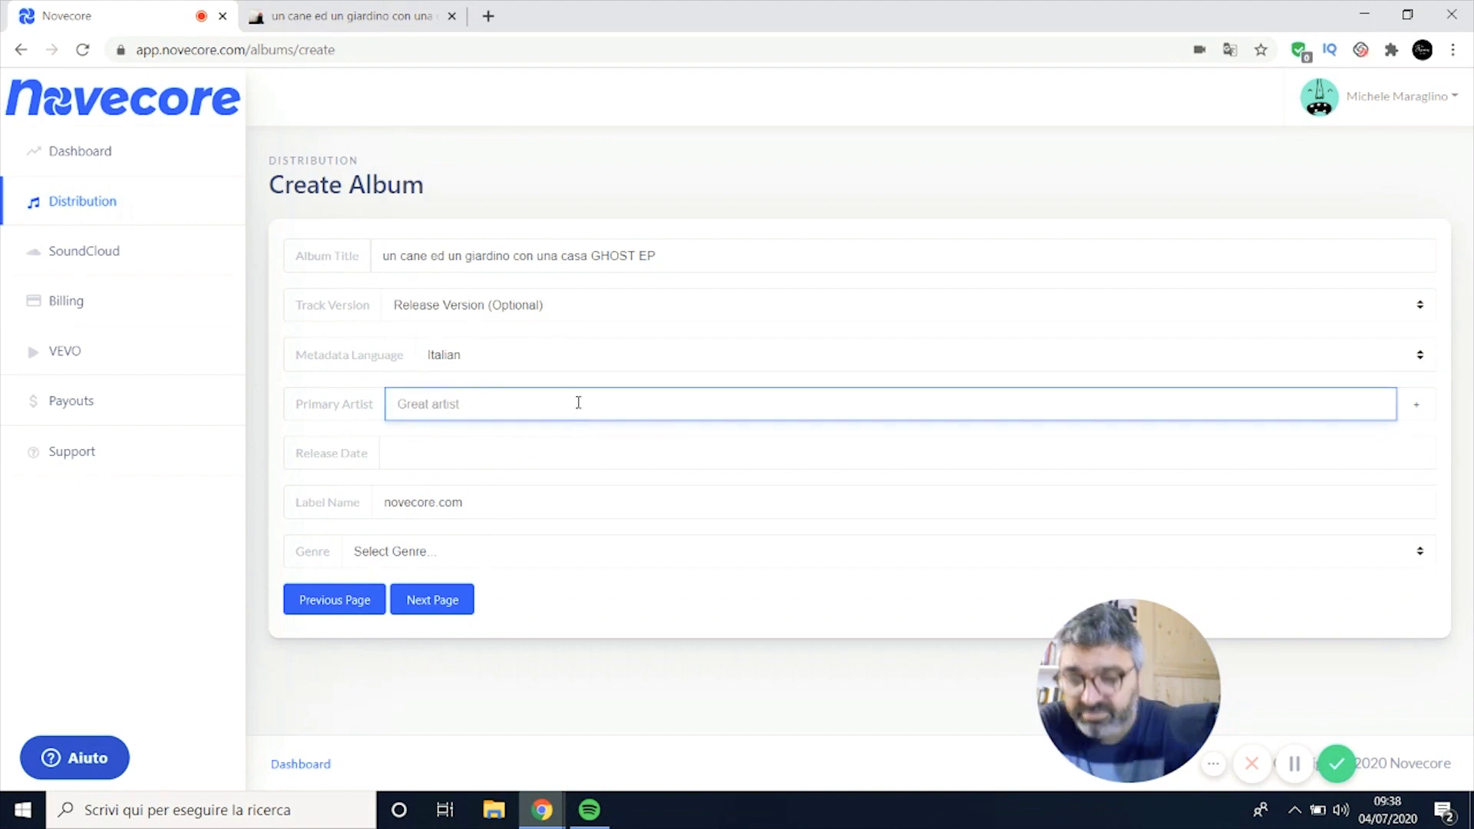
text(Lov)
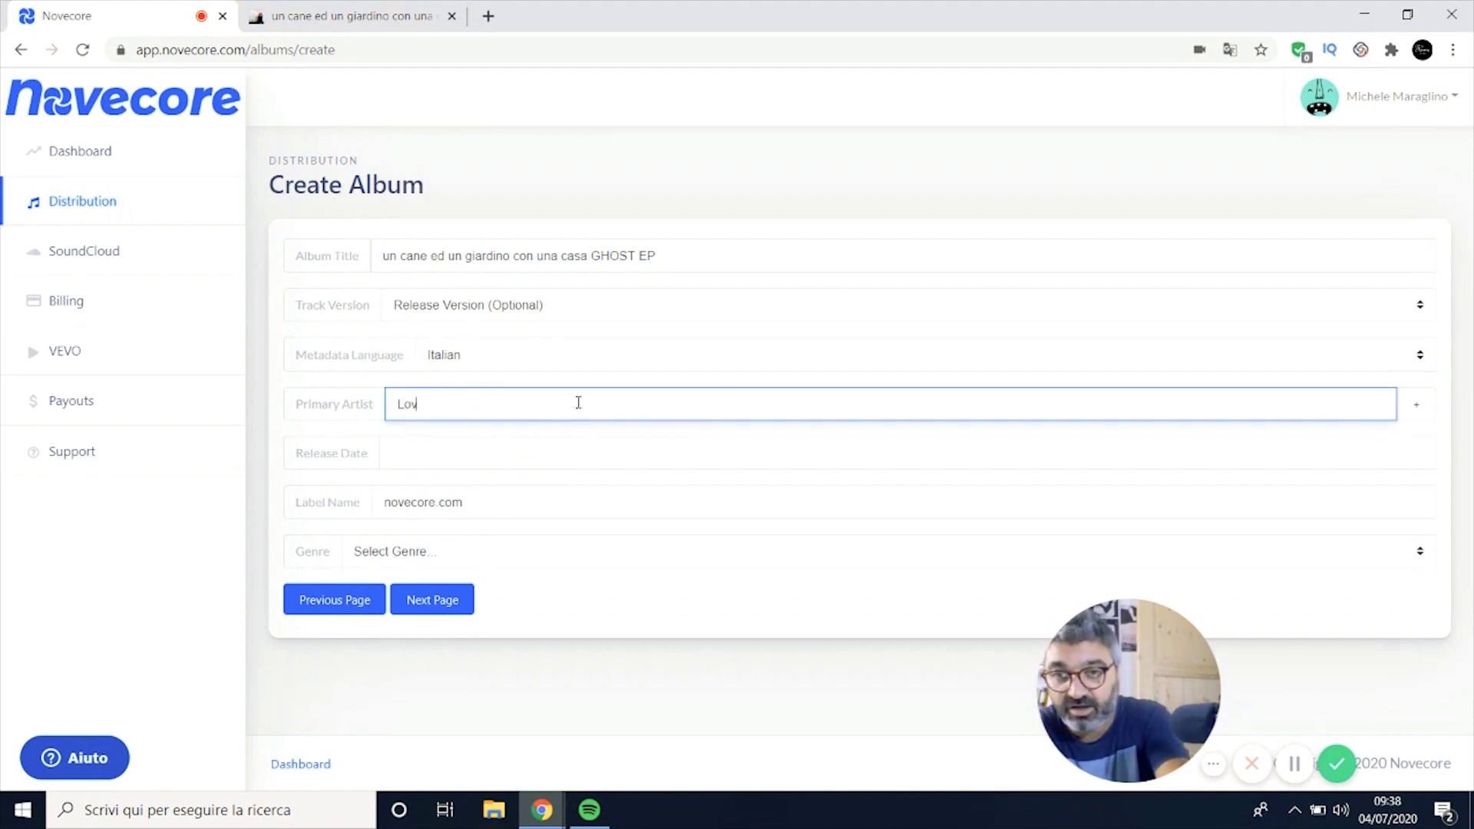
text(e Yourself First)
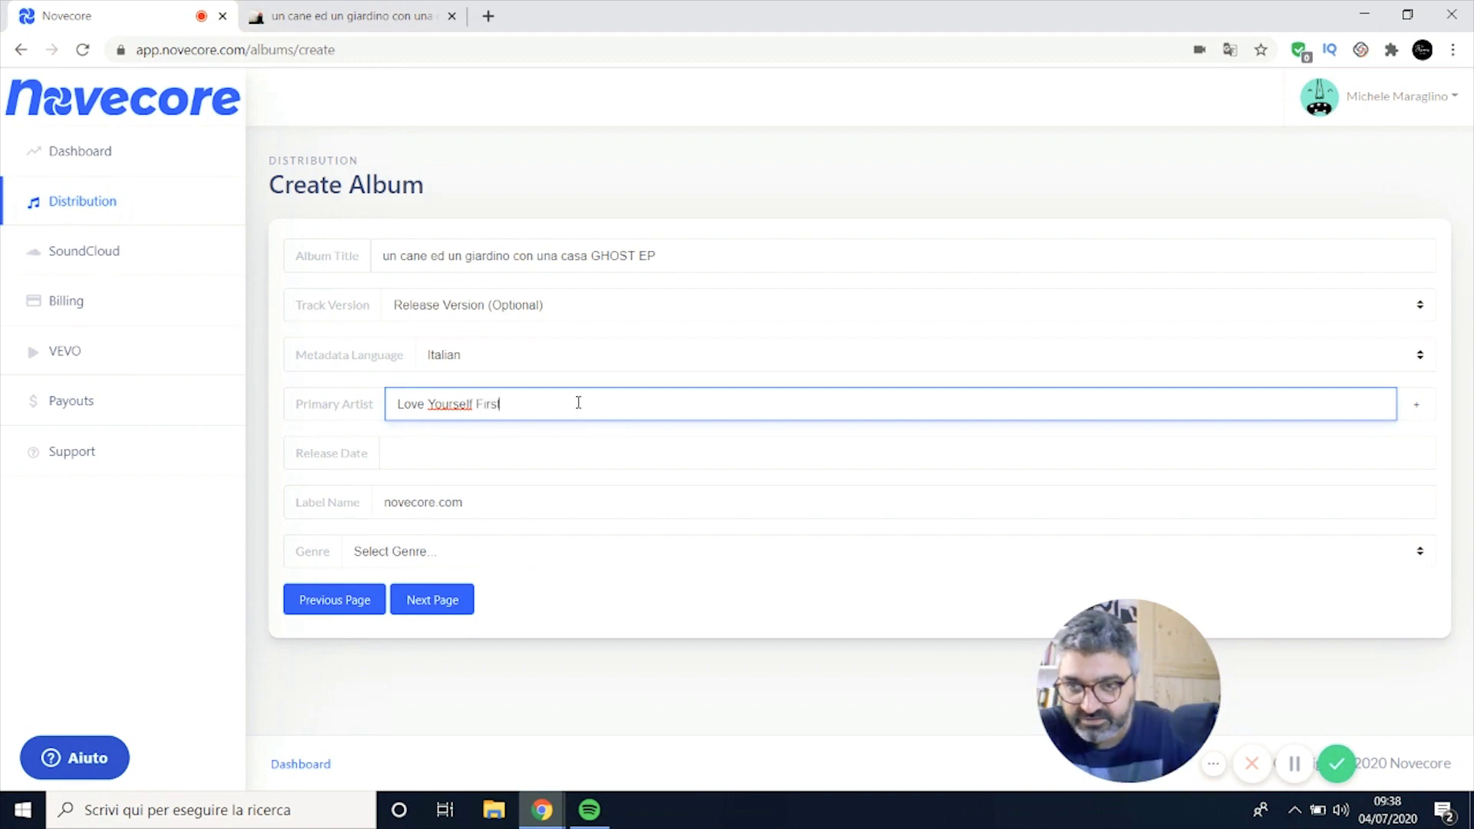
Step: Check the release date on the Bandcamp album page and take the new album's release date calendar back to October 2017
click(345, 15)
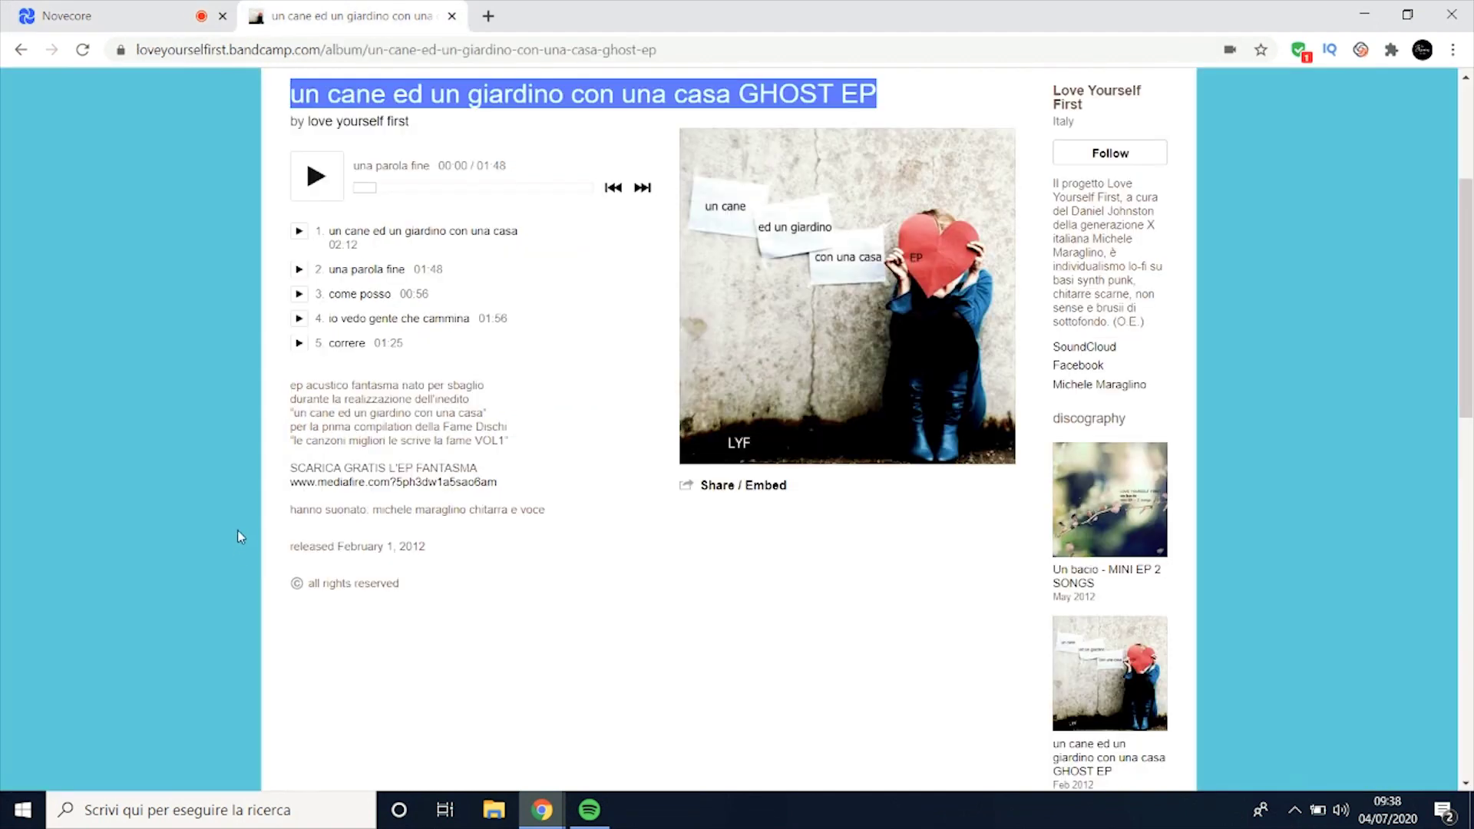
key(ctrl+shift+Tab)
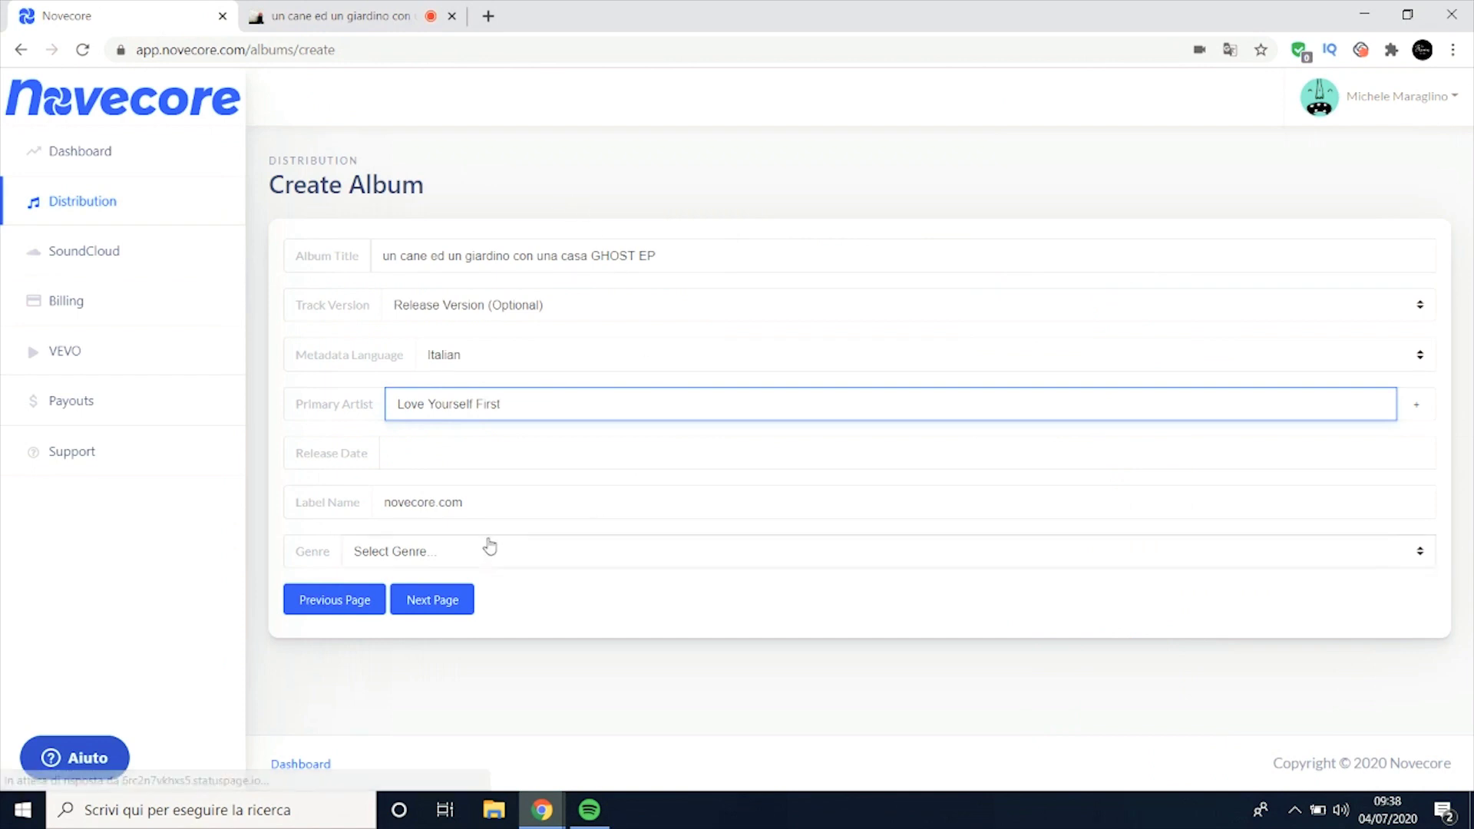
click(422, 458)
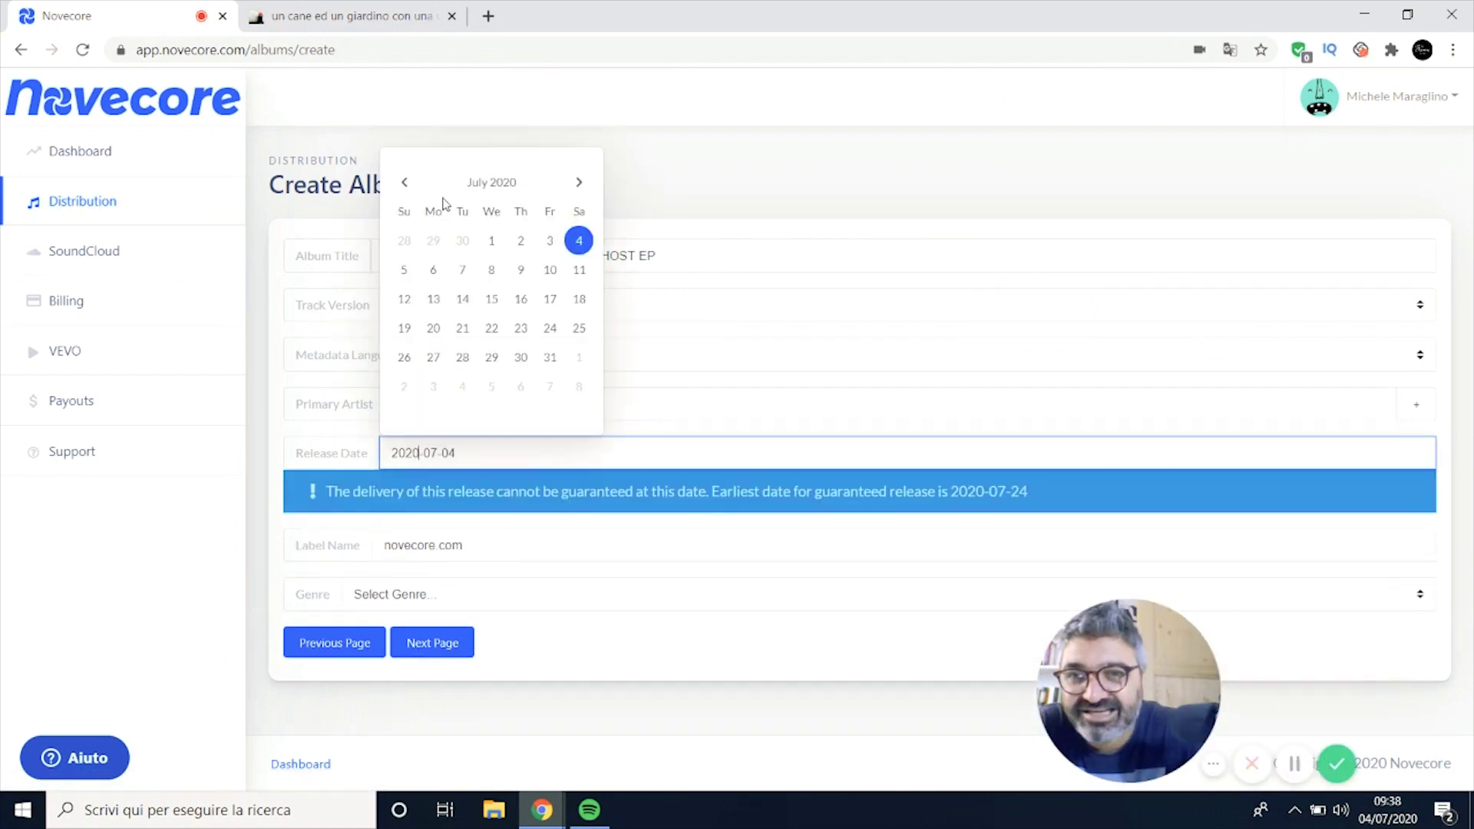
click(407, 183)
click(408, 183)
click(407, 183)
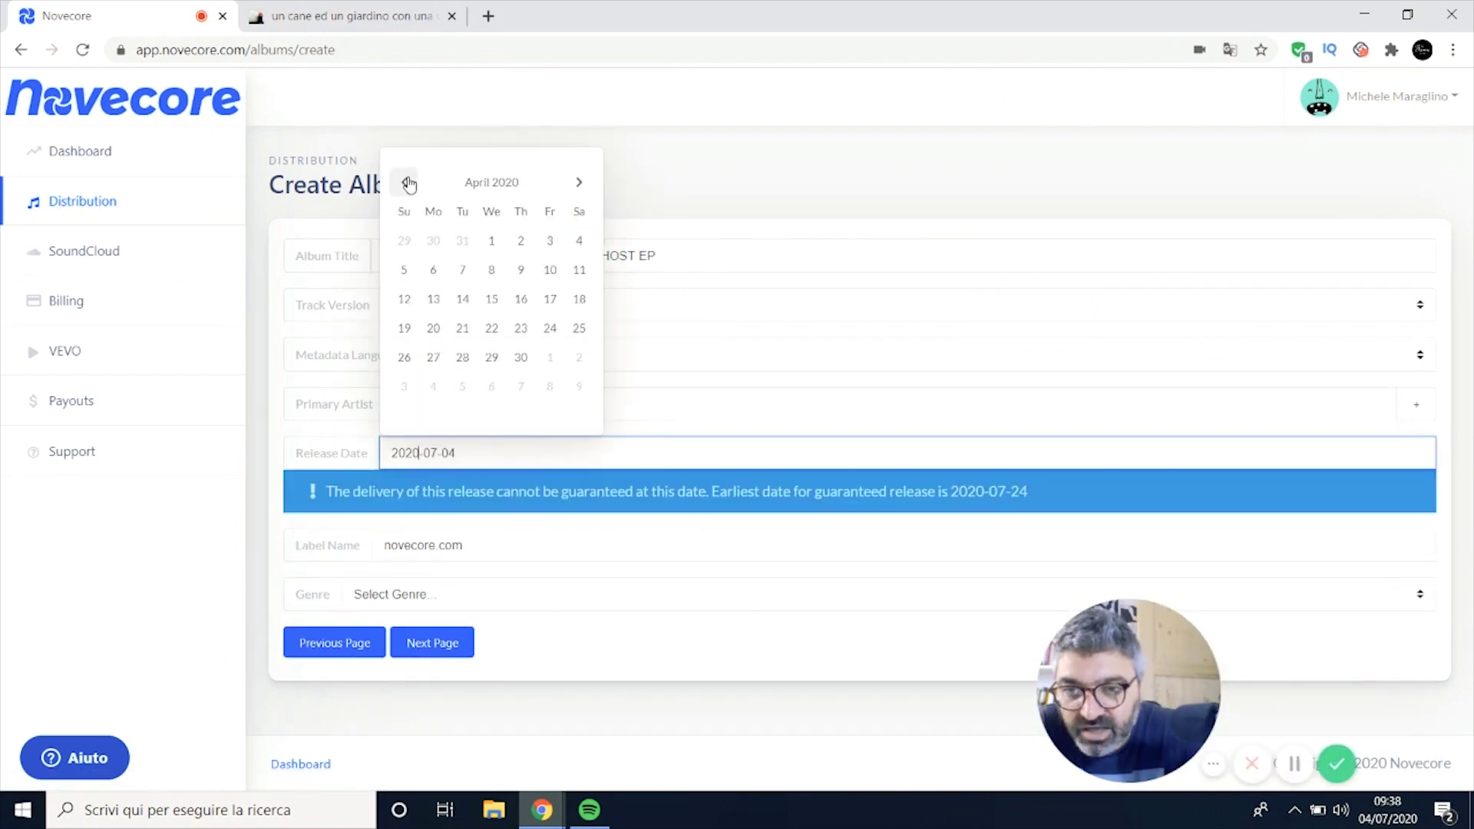
click(408, 183)
click(408, 182)
click(408, 183)
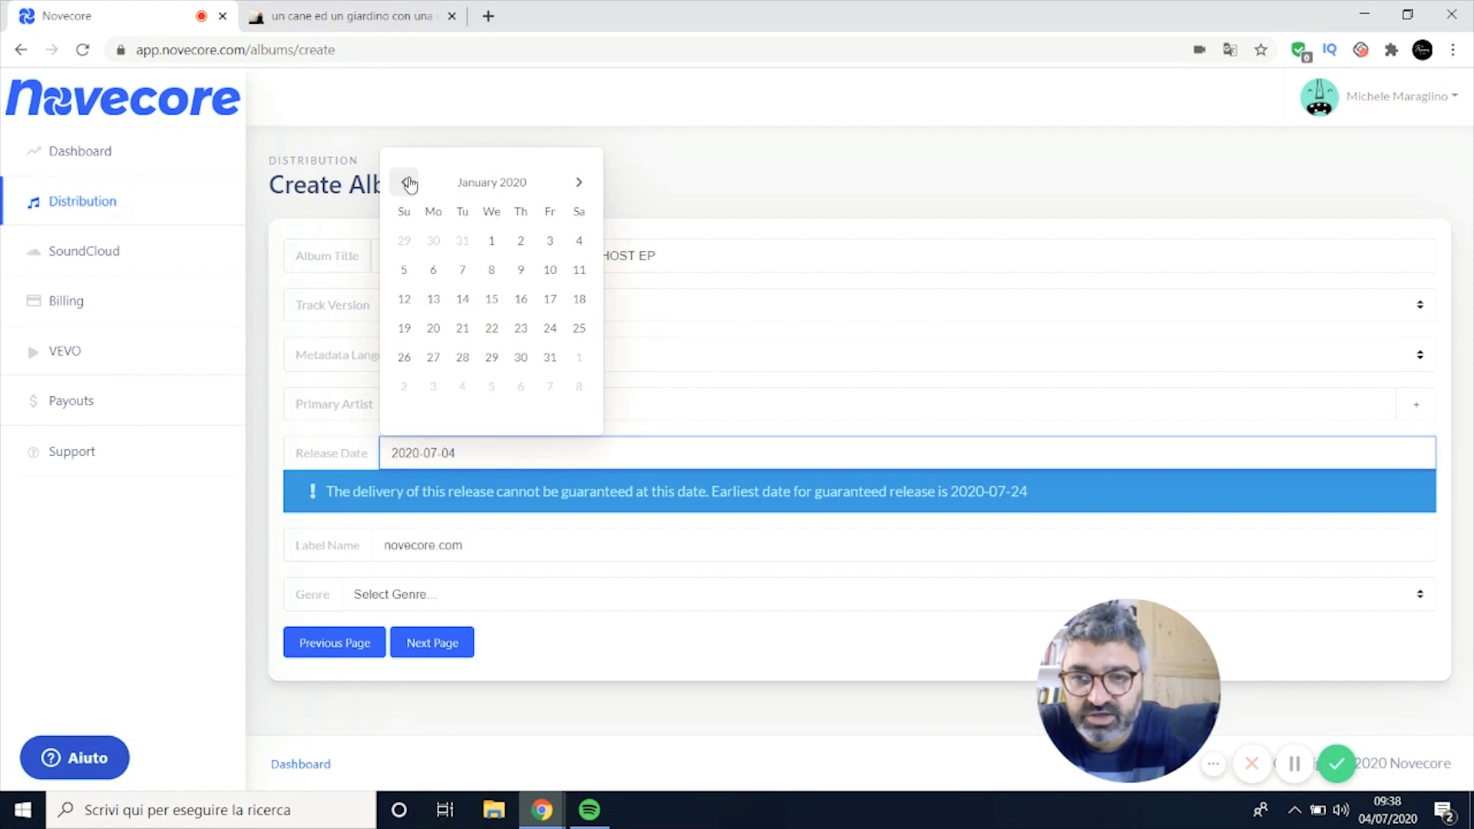
click(407, 182)
click(408, 183)
click(408, 183)
click(407, 183)
click(407, 183)
click(407, 182)
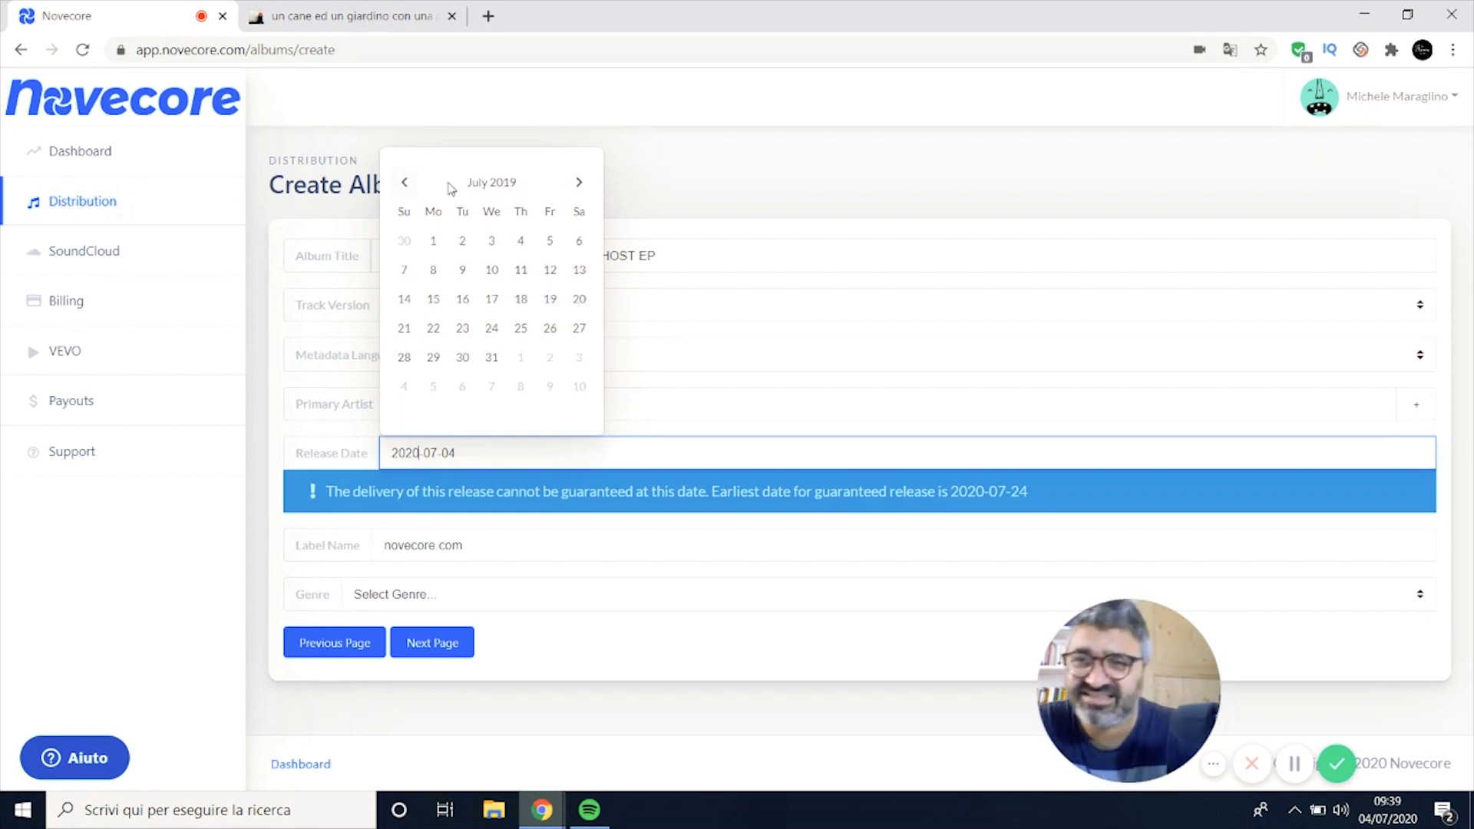
click(406, 185)
click(405, 184)
double_click(405, 183)
double_click(405, 183)
double_click(406, 182)
double_click(405, 183)
double_click(405, 183)
click(407, 185)
double_click(404, 184)
double_click(404, 184)
click(404, 184)
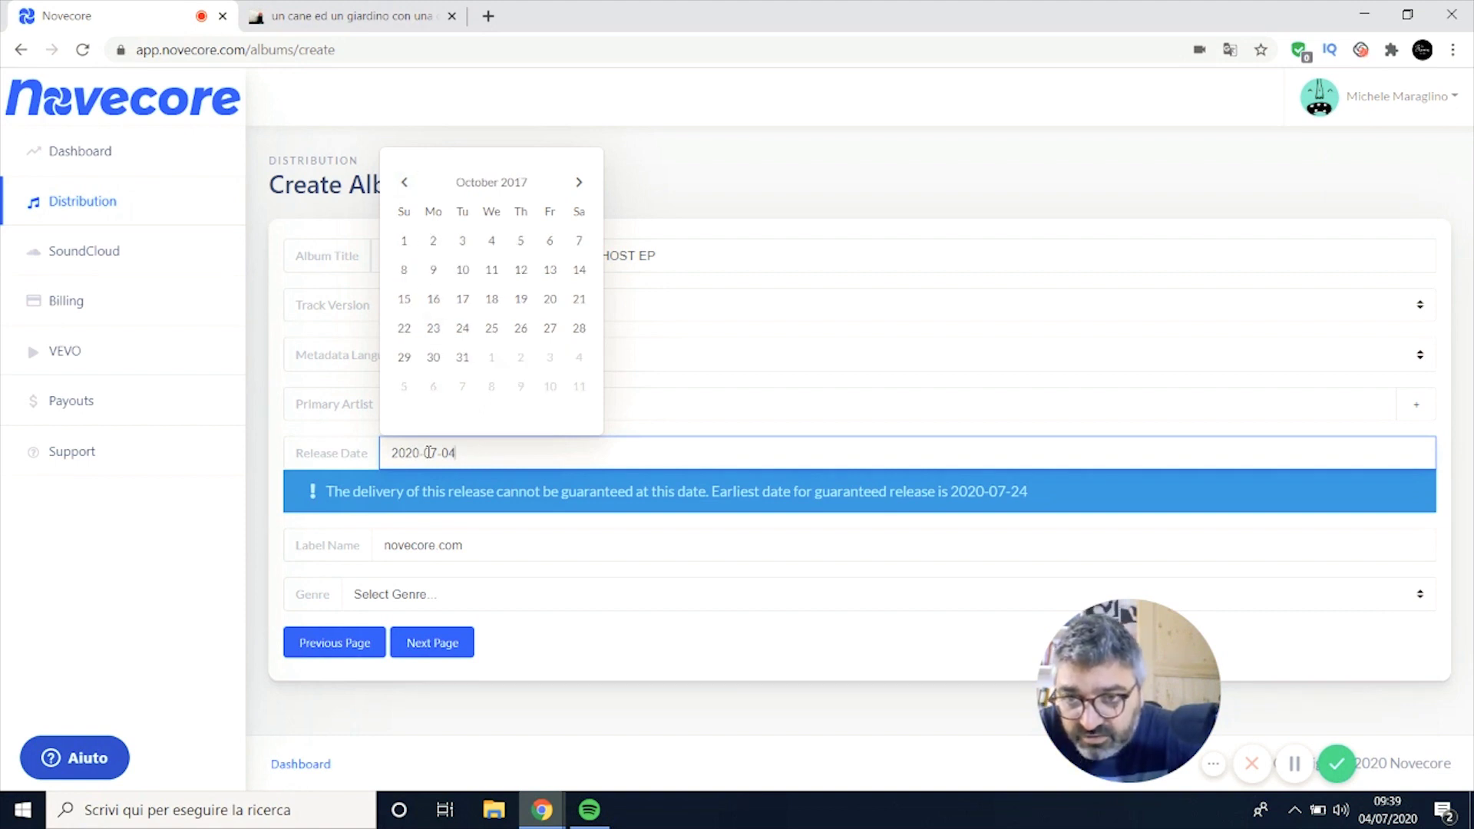
key(BackSpace)
key(BackSpace)
text(12)
key(BackSpace)
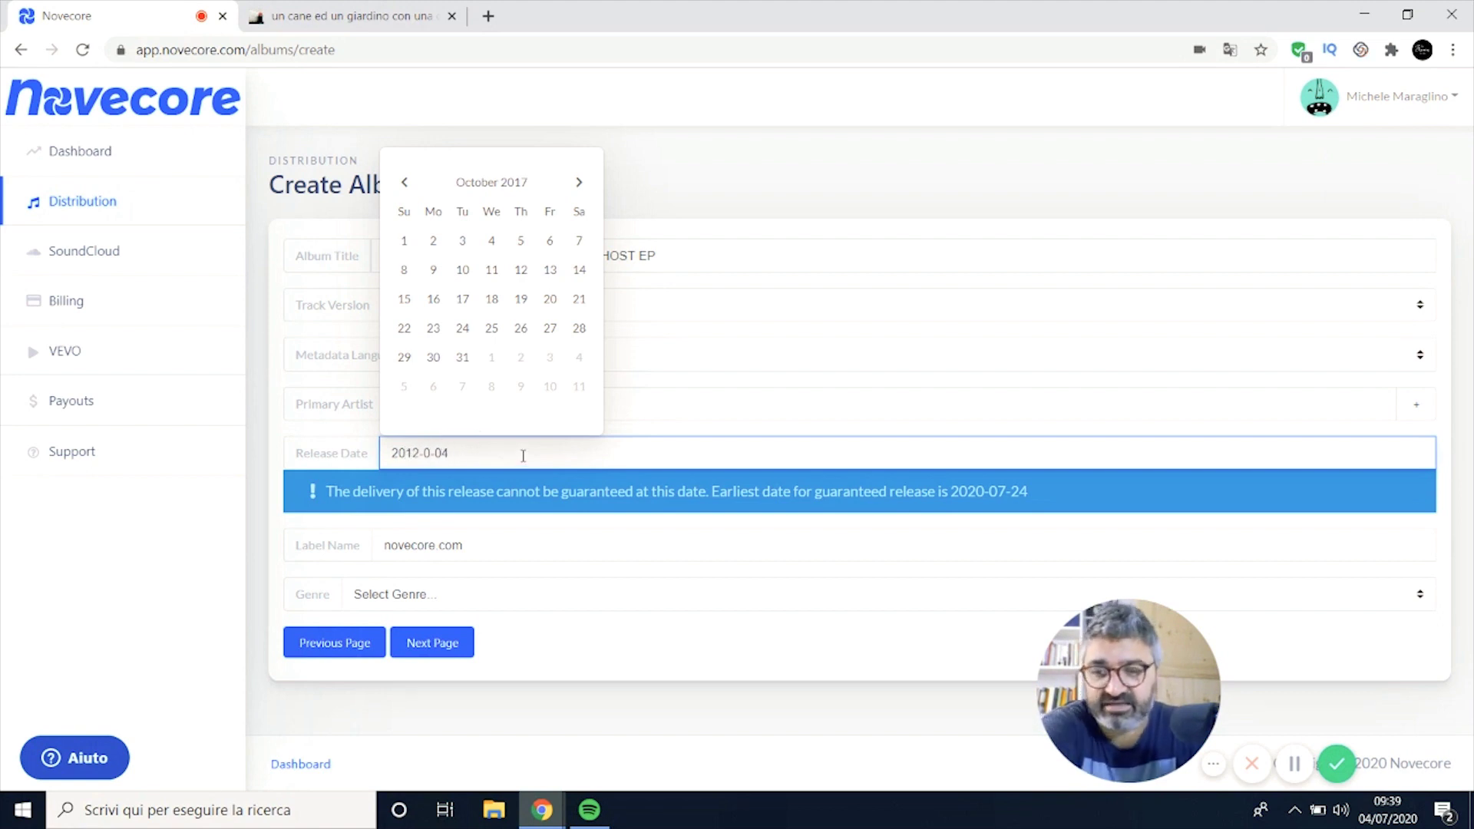
text(2)
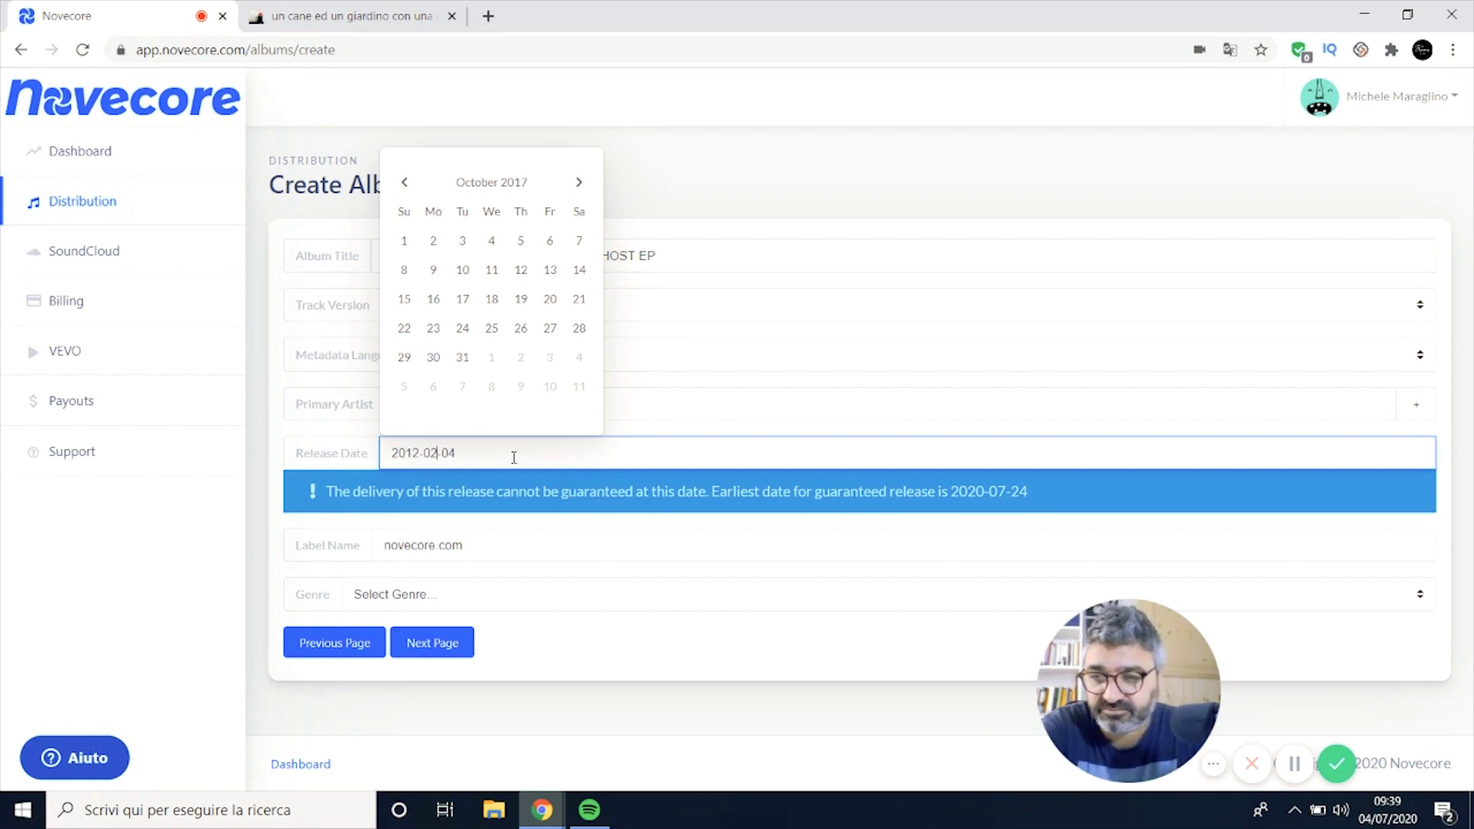
key(ctrl+a)
key(BackSpace)
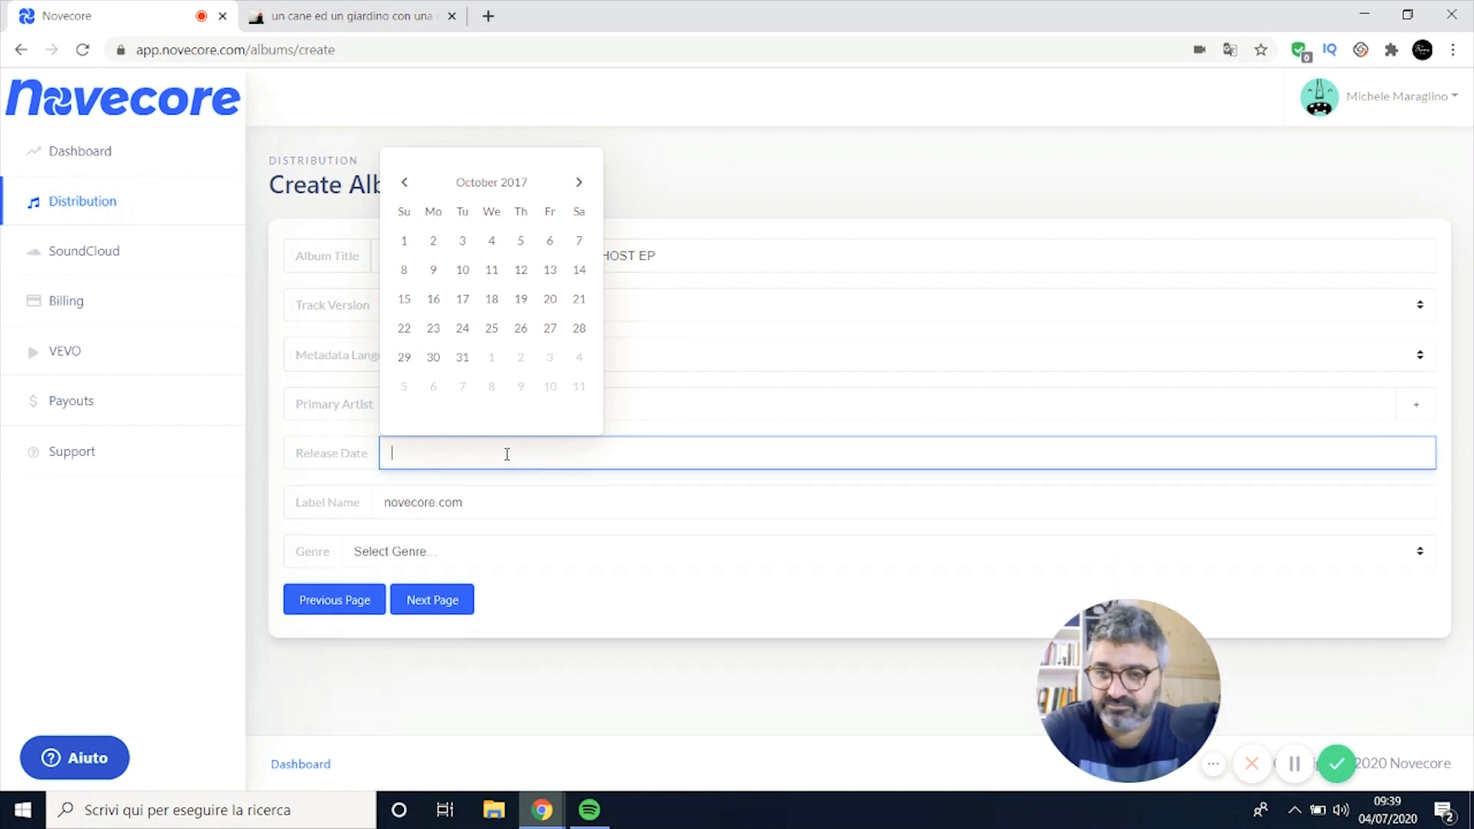
Step: Set the album's release date to 2012-02-01
double_click(406, 183)
double_click(405, 183)
double_click(405, 182)
click(406, 183)
double_click(406, 182)
click(405, 182)
double_click(405, 183)
double_click(412, 184)
double_click(412, 184)
double_click(413, 184)
click(412, 185)
double_click(412, 184)
click(413, 184)
double_click(412, 184)
click(412, 184)
double_click(415, 187)
click(415, 187)
double_click(415, 188)
click(416, 188)
double_click(416, 188)
click(416, 188)
double_click(418, 189)
click(418, 189)
double_click(417, 187)
click(418, 188)
double_click(417, 188)
click(417, 187)
double_click(417, 188)
click(417, 187)
double_click(418, 187)
double_click(418, 187)
double_click(417, 187)
click(418, 187)
double_click(418, 187)
click(418, 188)
double_click(418, 188)
double_click(418, 187)
click(418, 187)
double_click(417, 187)
click(418, 187)
click(418, 187)
click(418, 187)
click(417, 187)
click(418, 188)
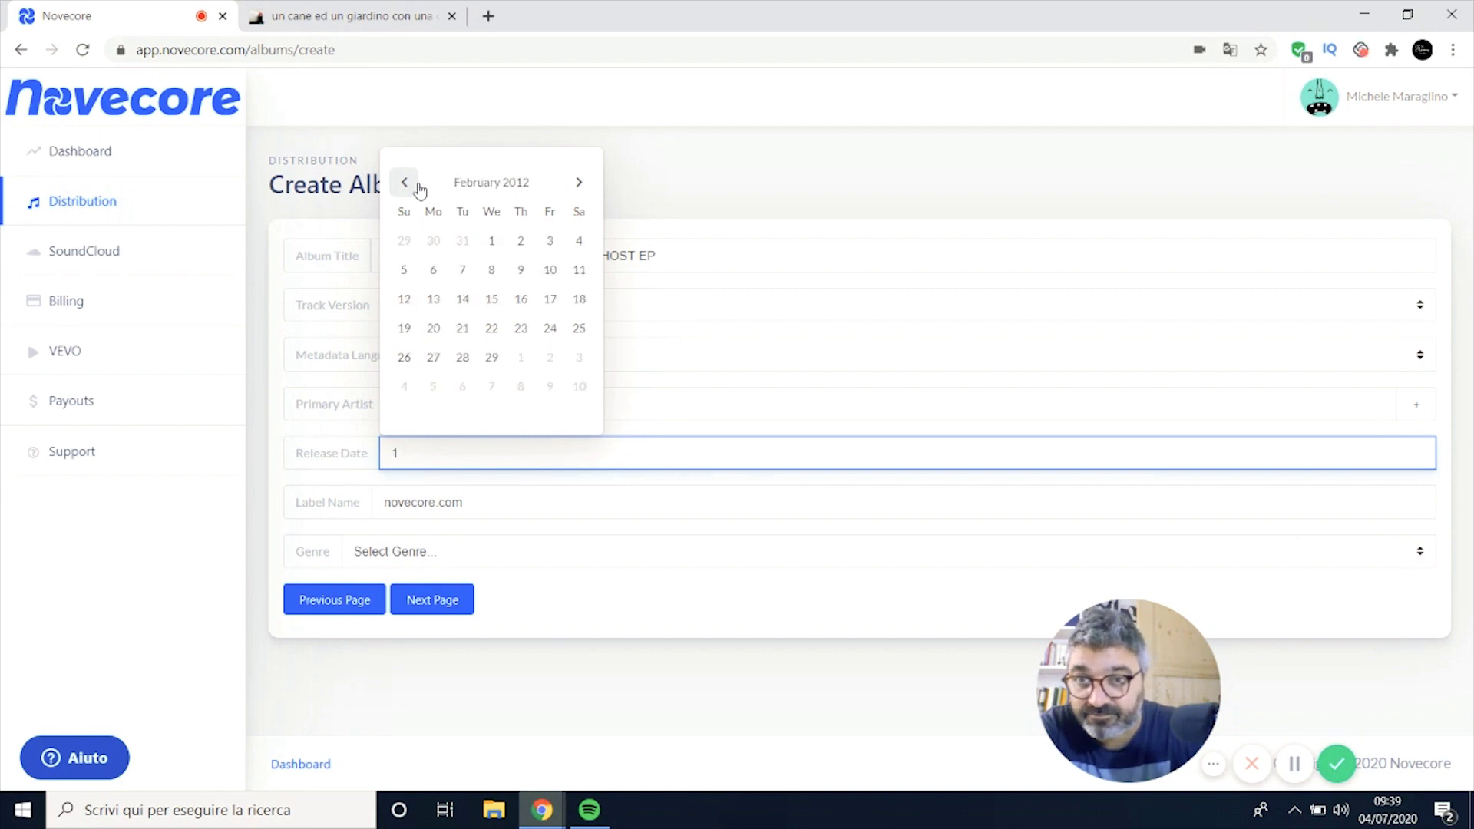
click(490, 244)
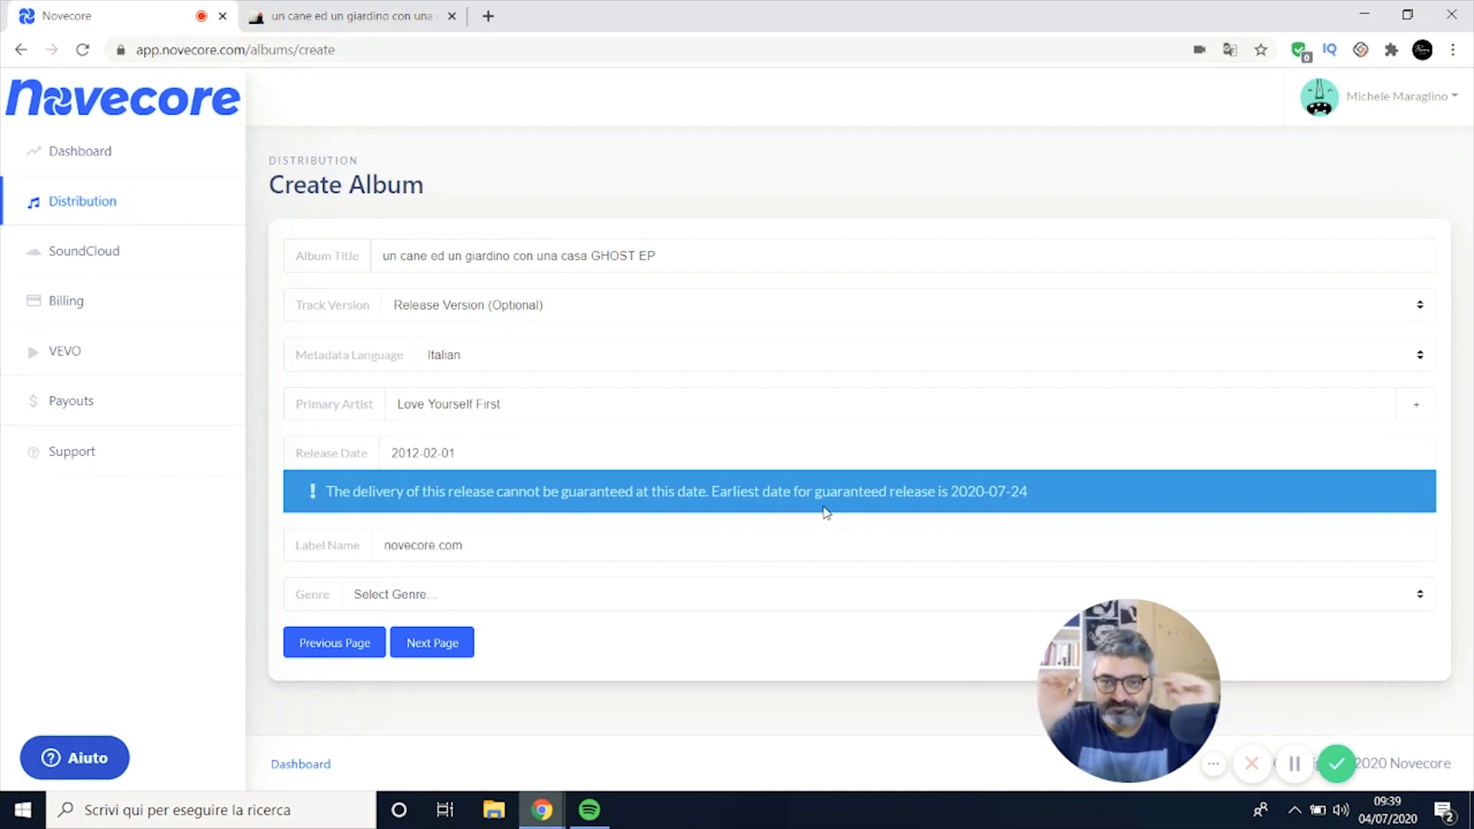
Step: Replace the label name with La Fame Dischi
click(506, 550)
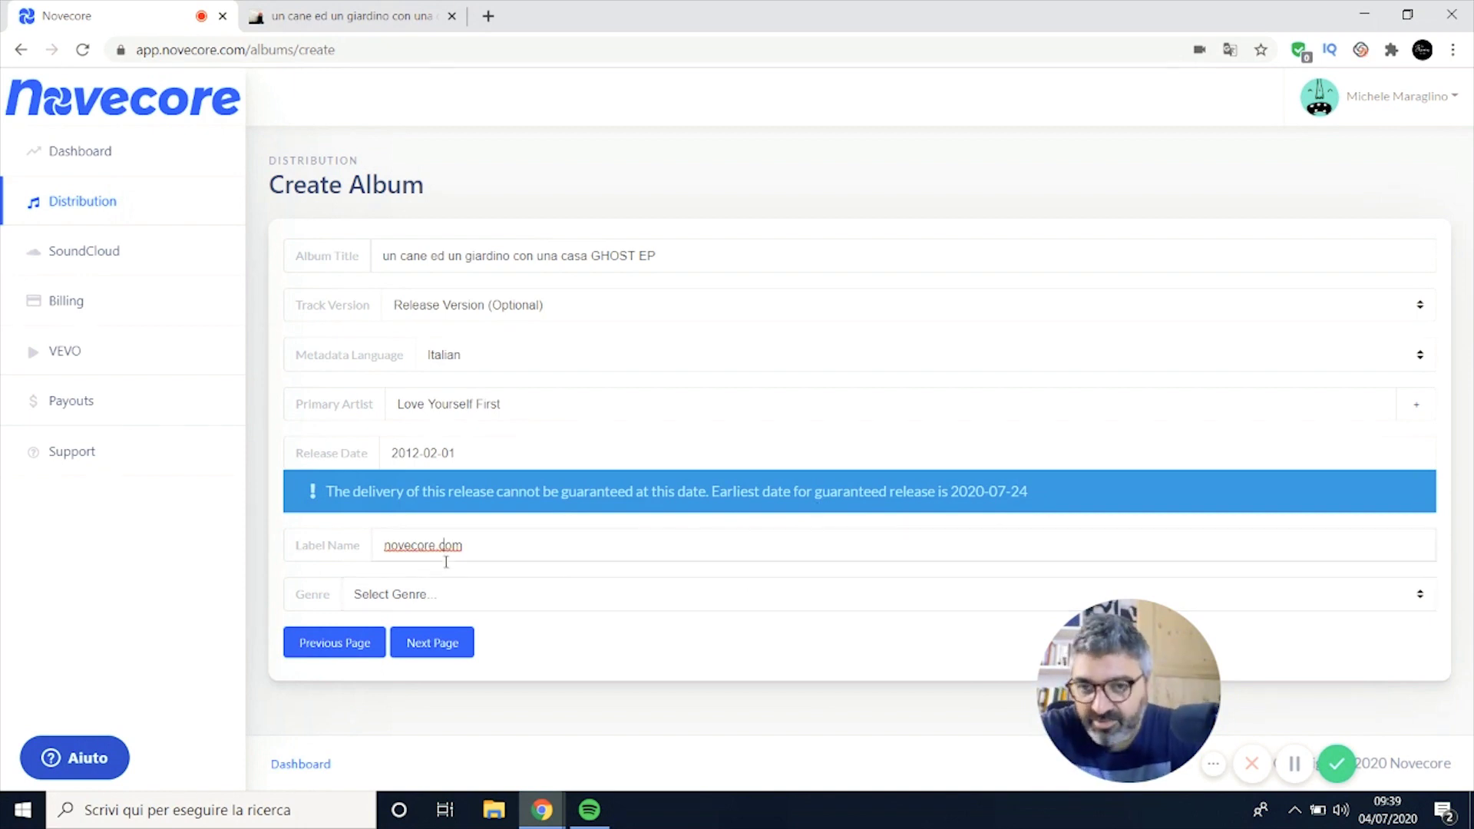
drag(507, 550, 356, 530)
text(La )
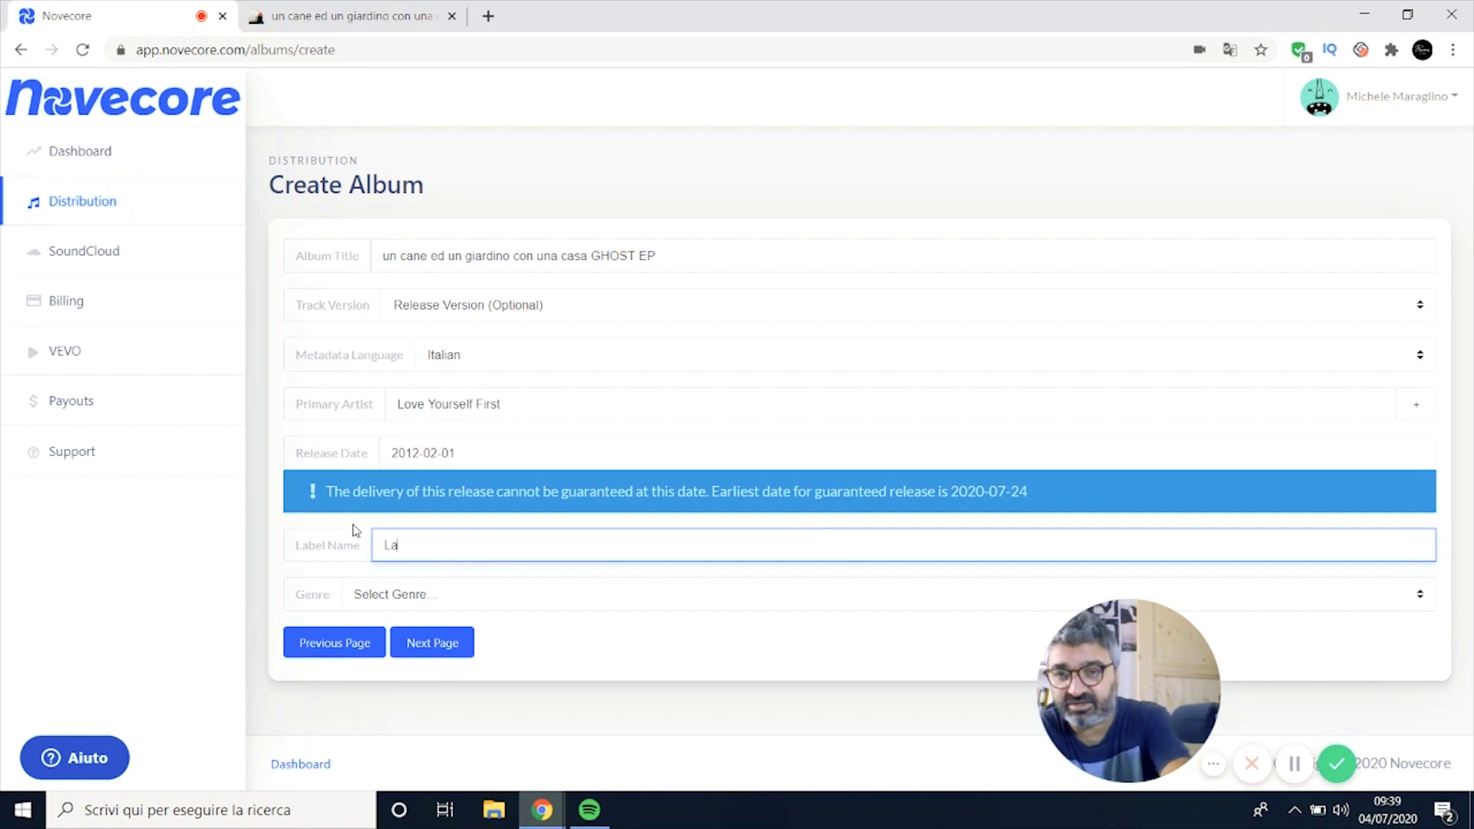
text(Fame Dischi)
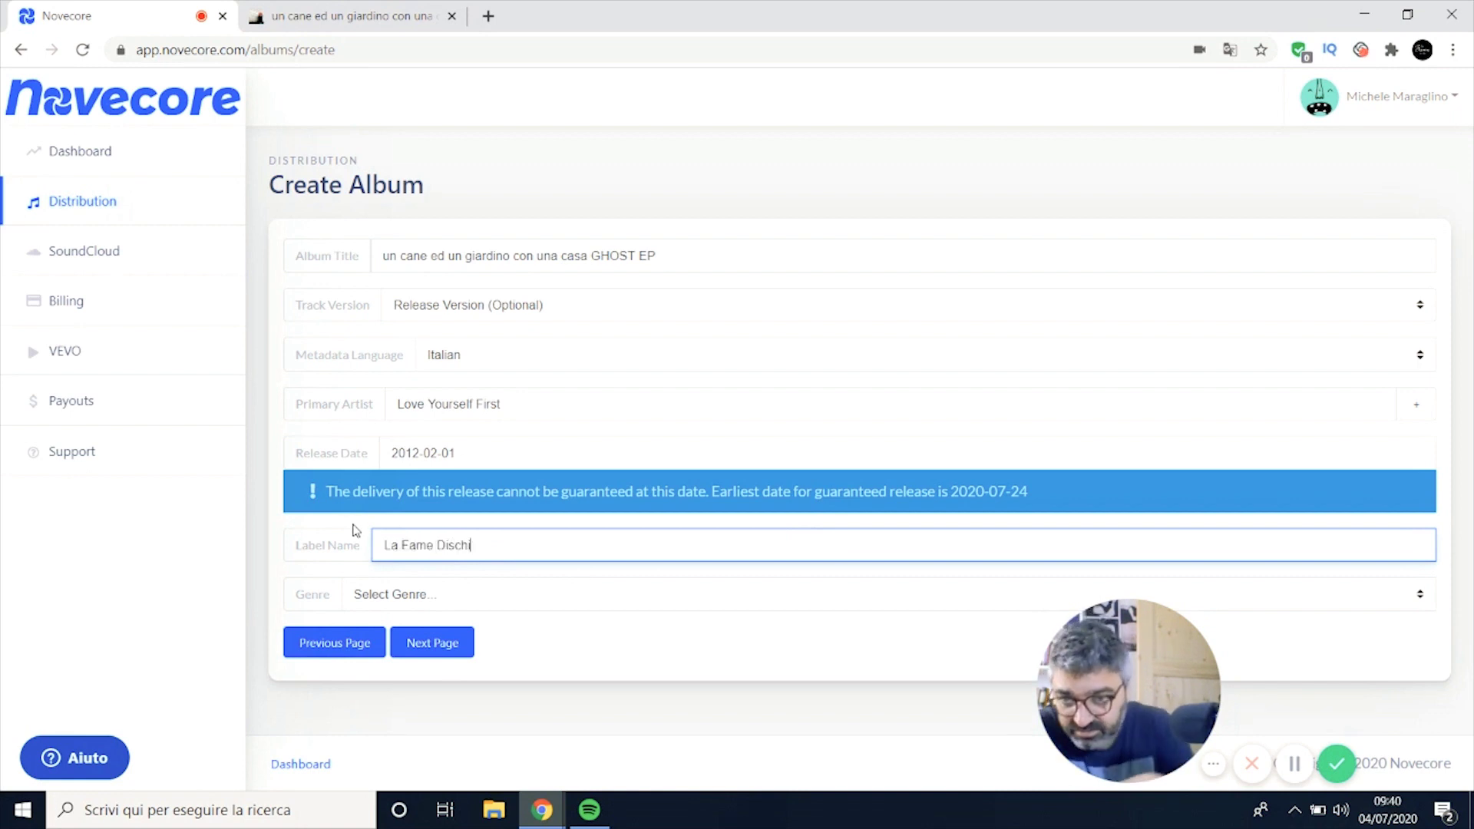
Step: Set the album's genre to Alternative and continue to the cover image page
click(434, 594)
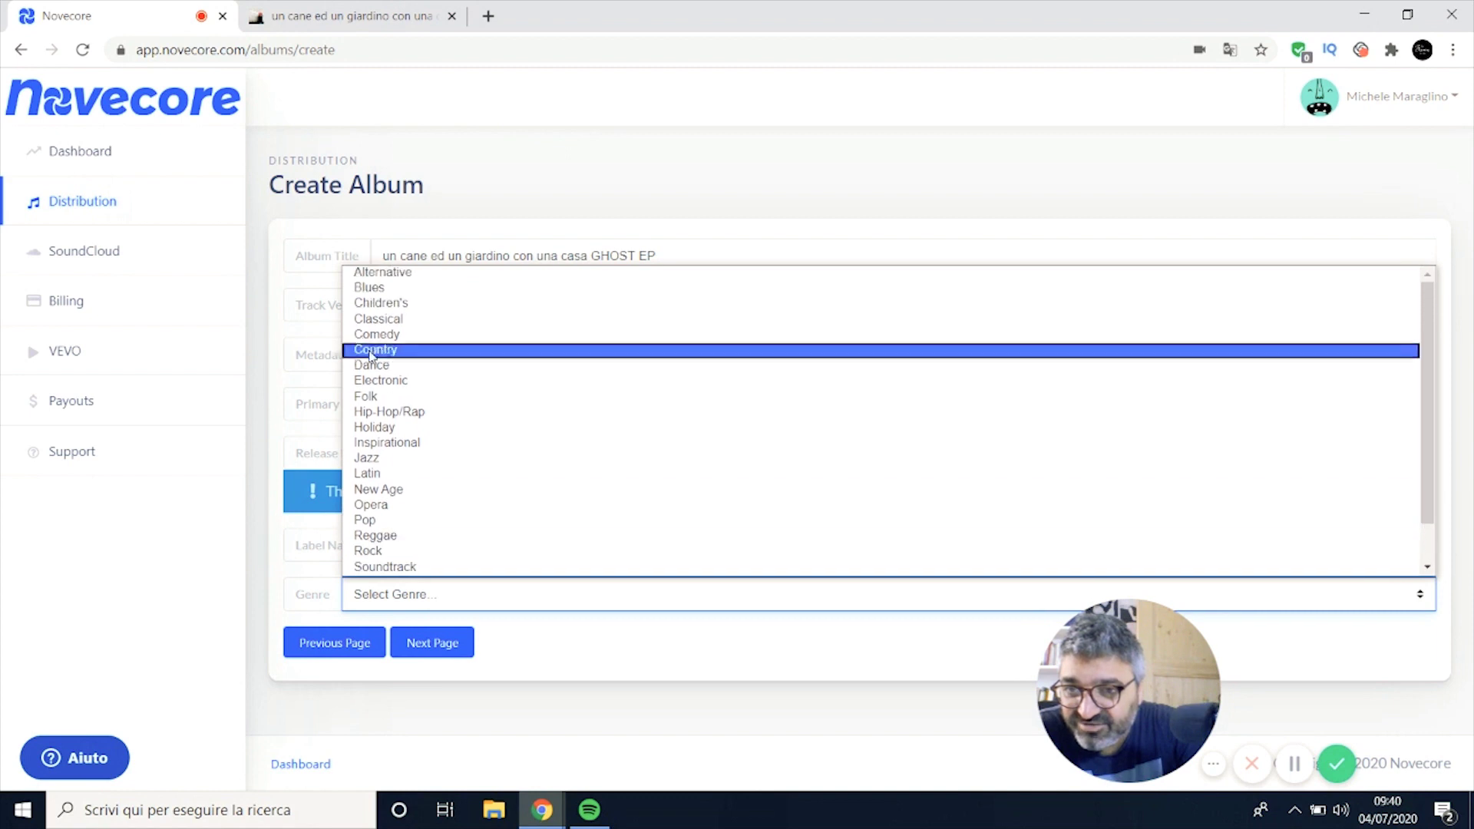
click(389, 273)
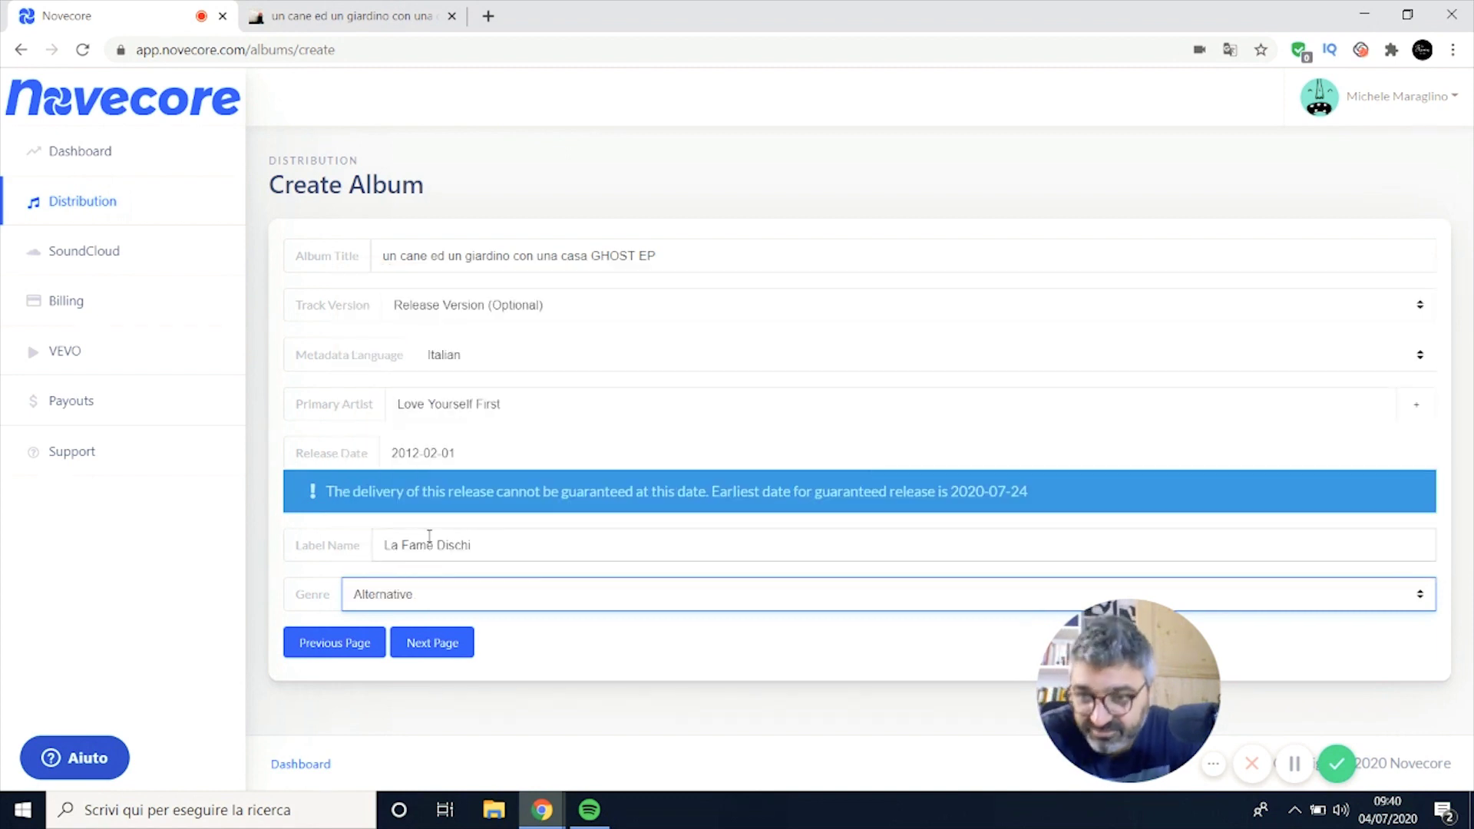
click(428, 645)
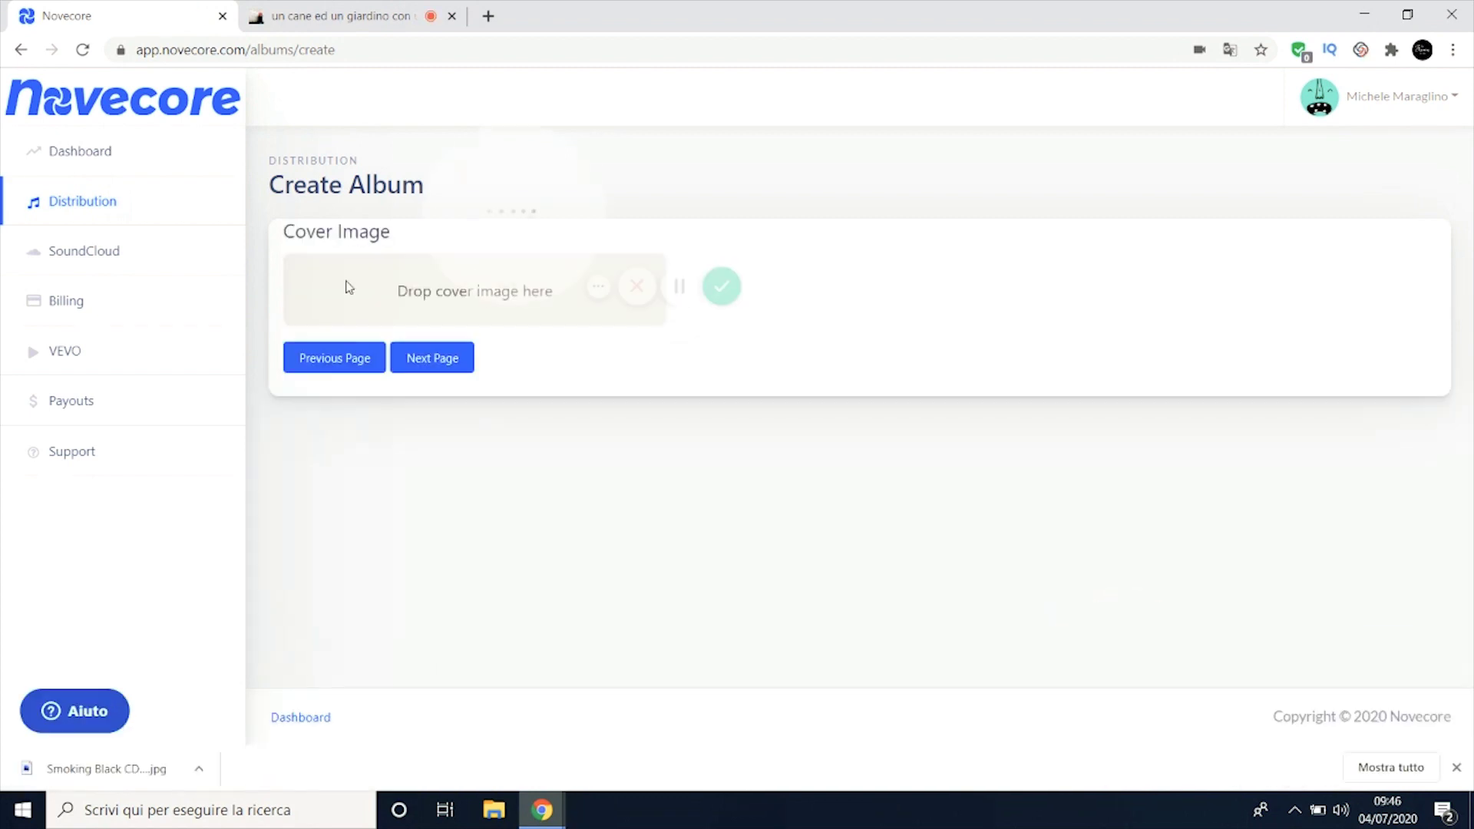
Step: Upload the Smoking Black CD Cover file as the album's cover image and continue to the track 1 details
drag(487, 283, 1240, 541)
click(532, 306)
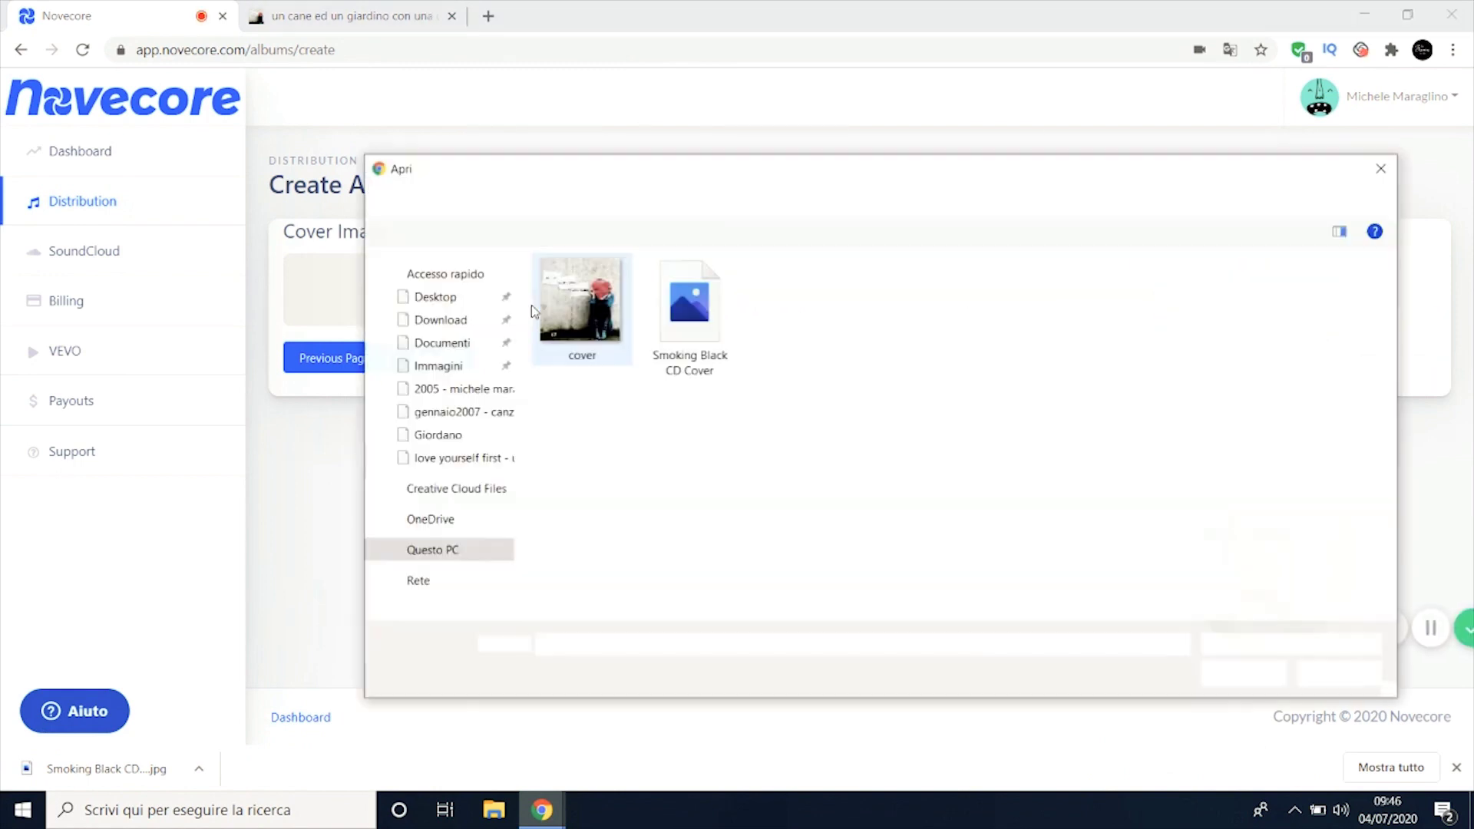
double_click(714, 292)
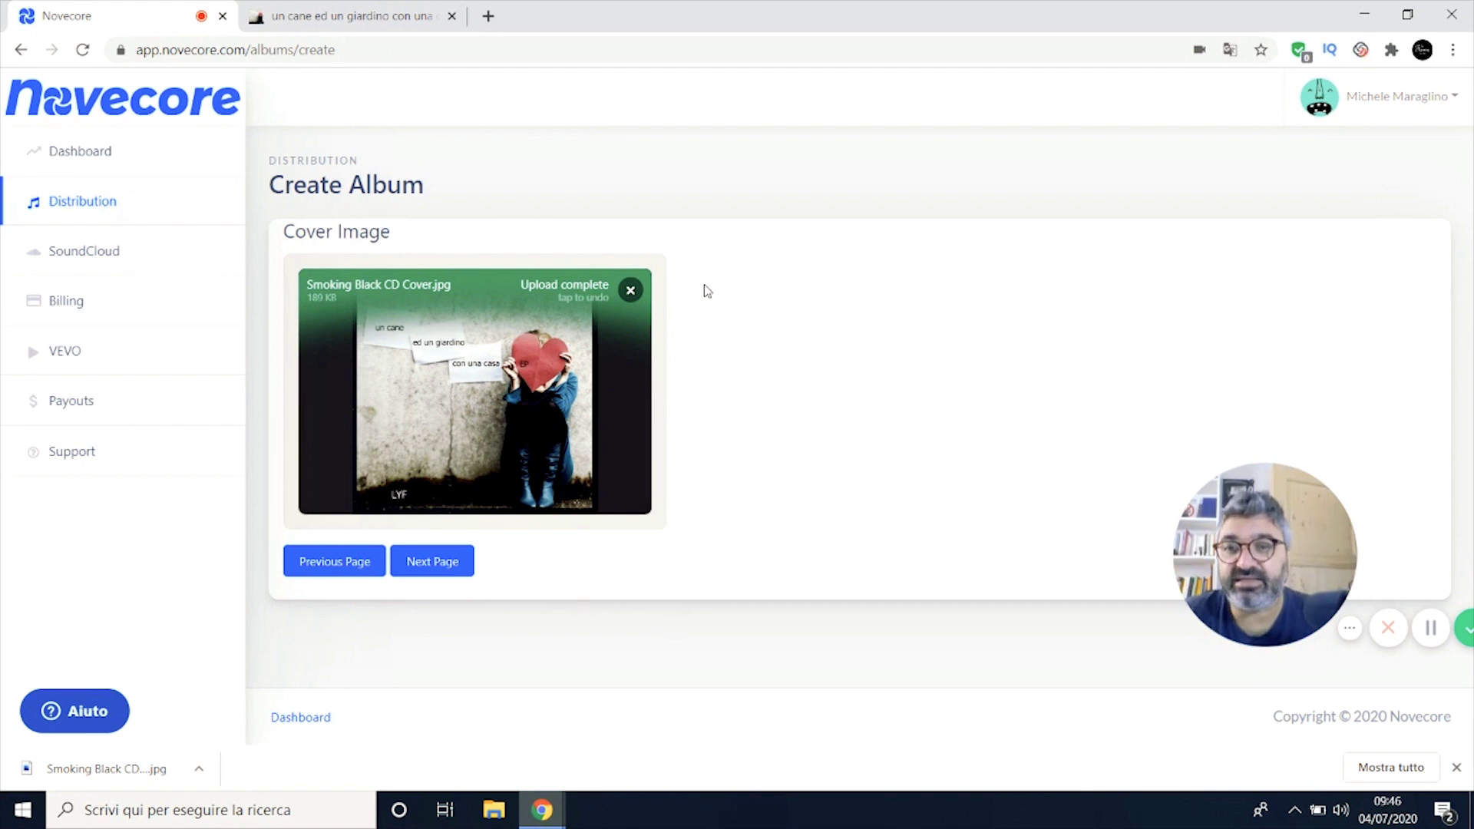
click(442, 559)
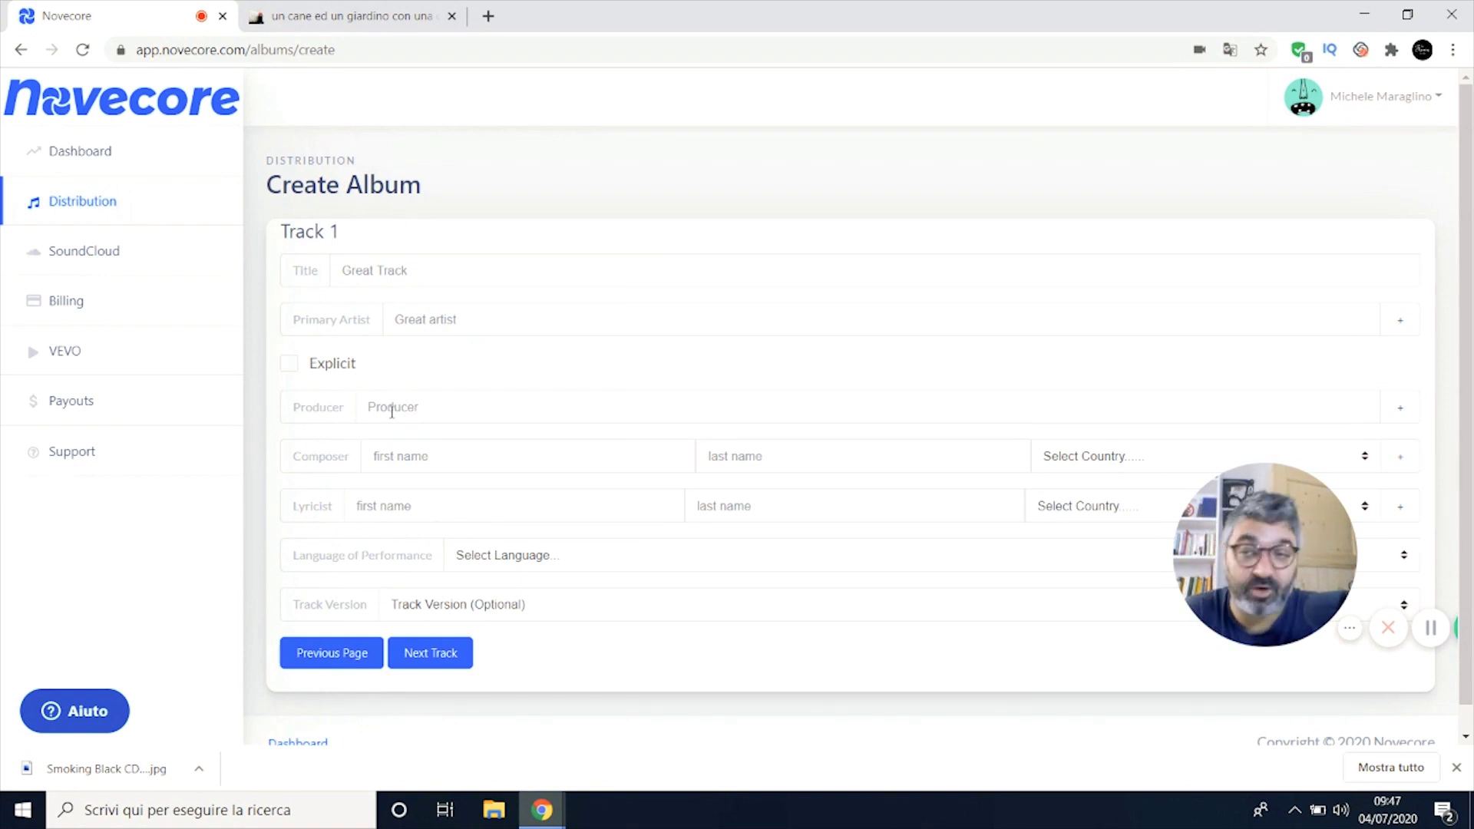
click(495, 815)
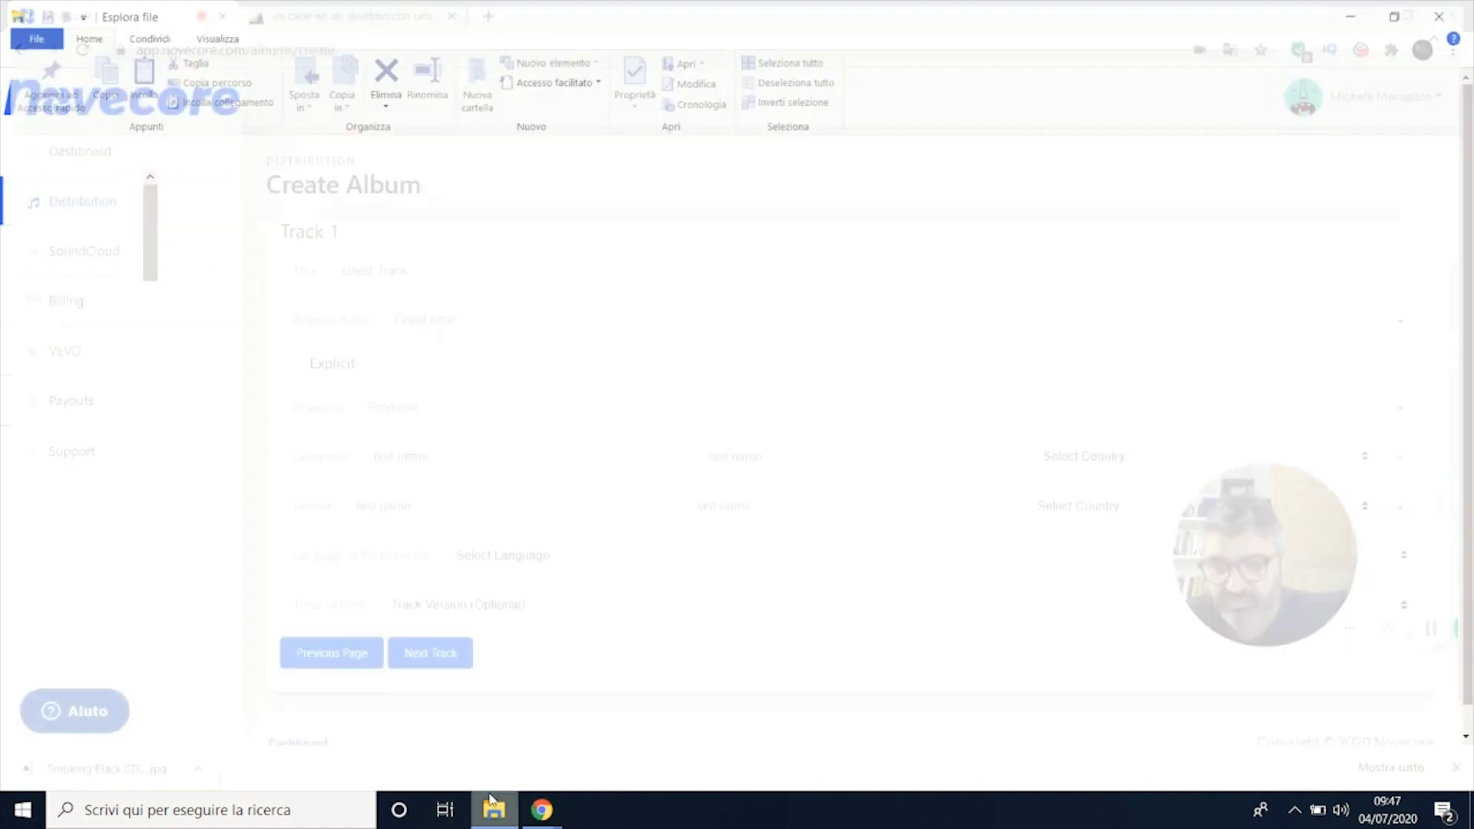
click(495, 810)
click(399, 6)
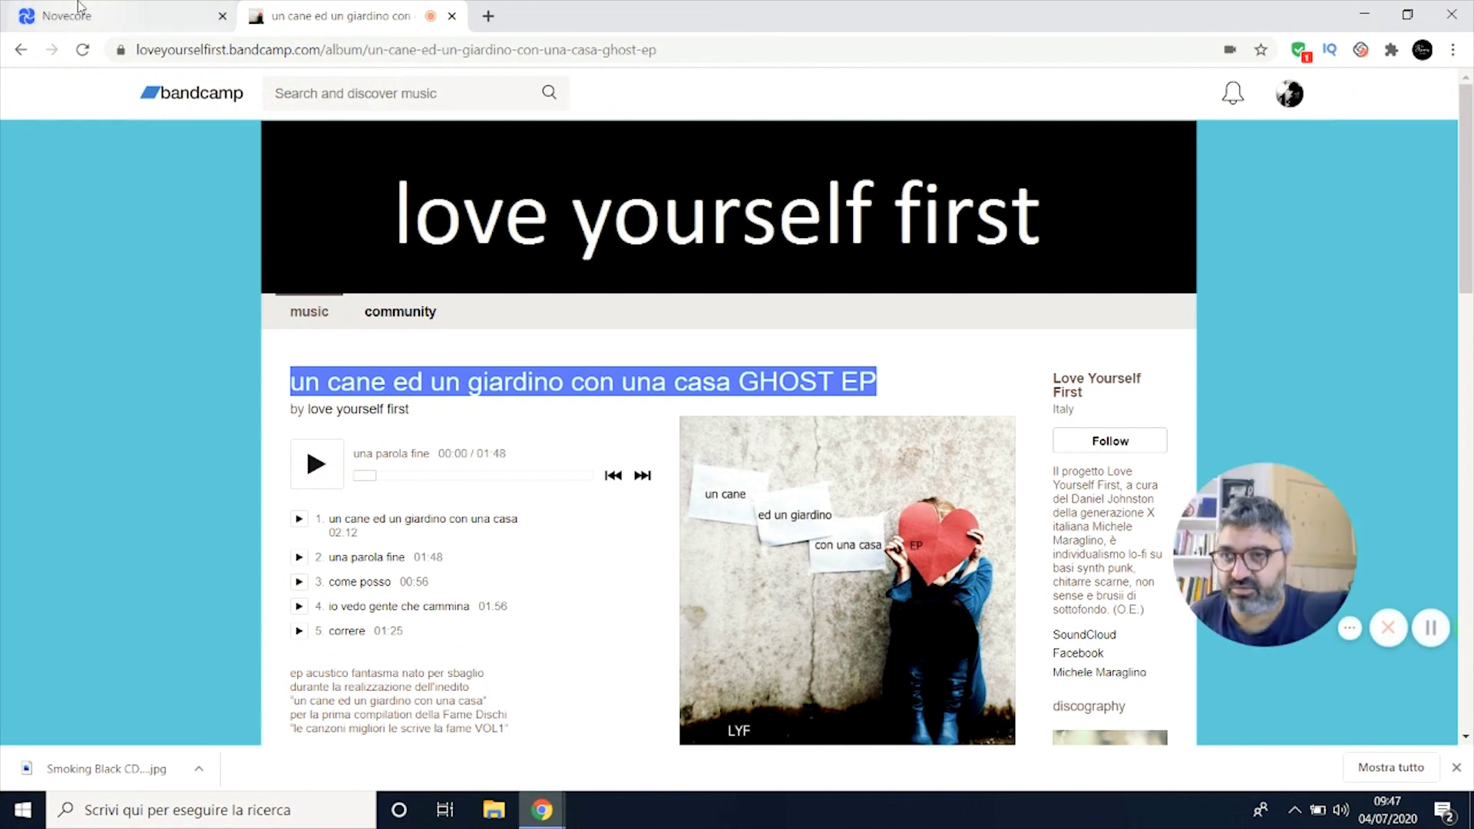
click(100, 7)
Step: Copy the first song's title "un cane ed un giardino con una casa" from the Bandcamp track list into track 1's title
click(414, 258)
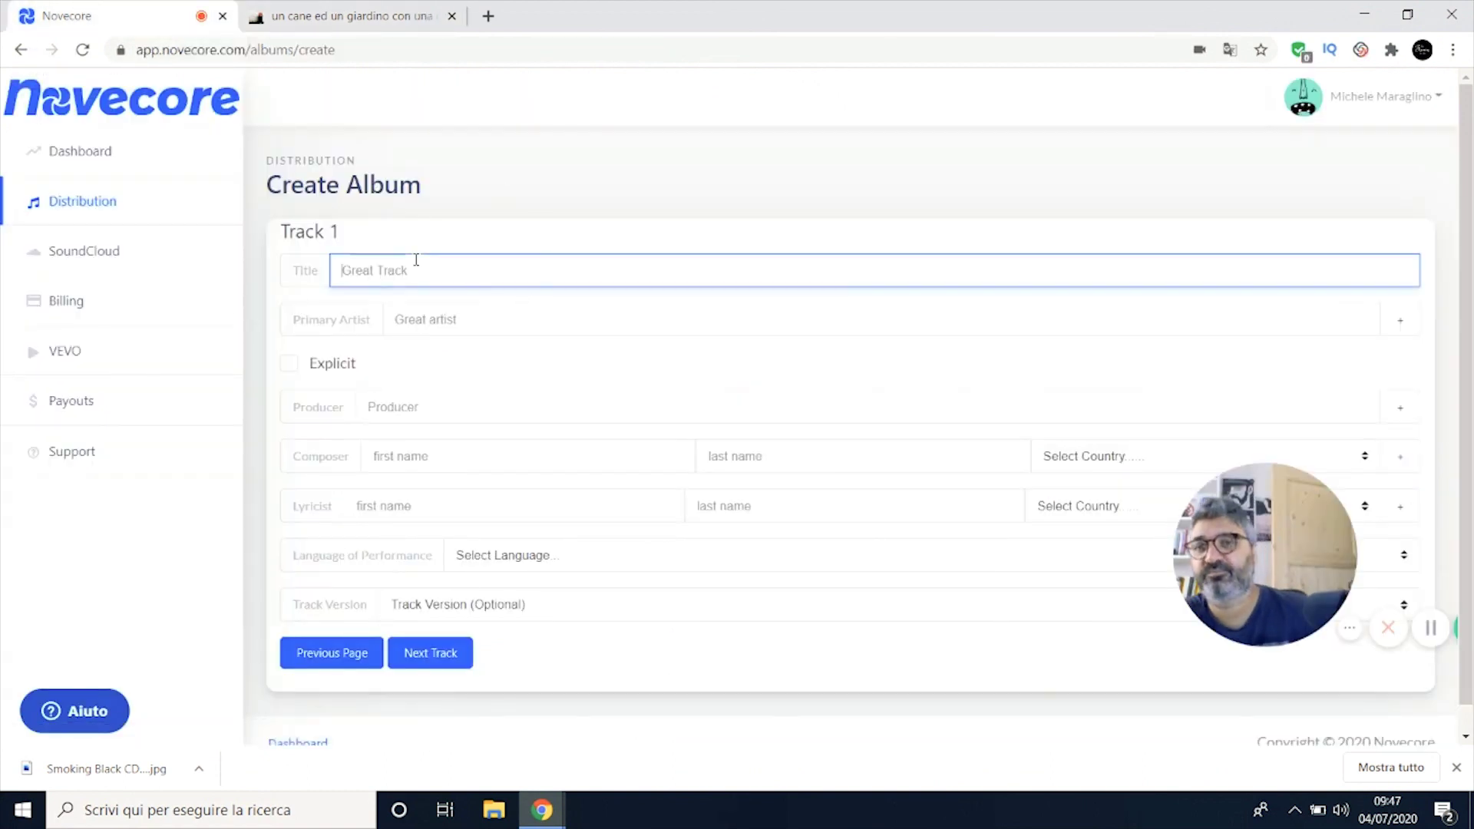
text(un cane)
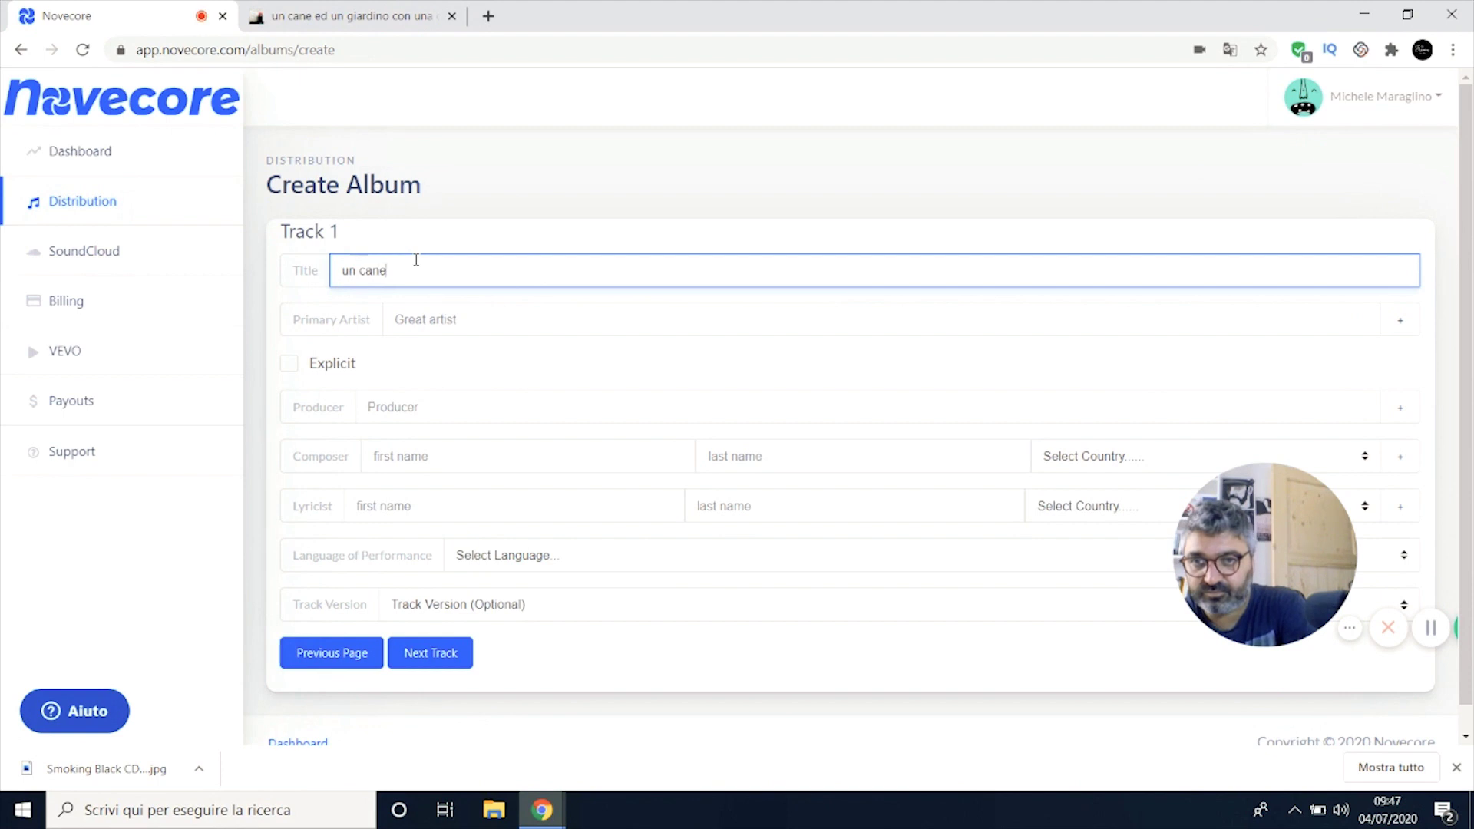
click(345, 16)
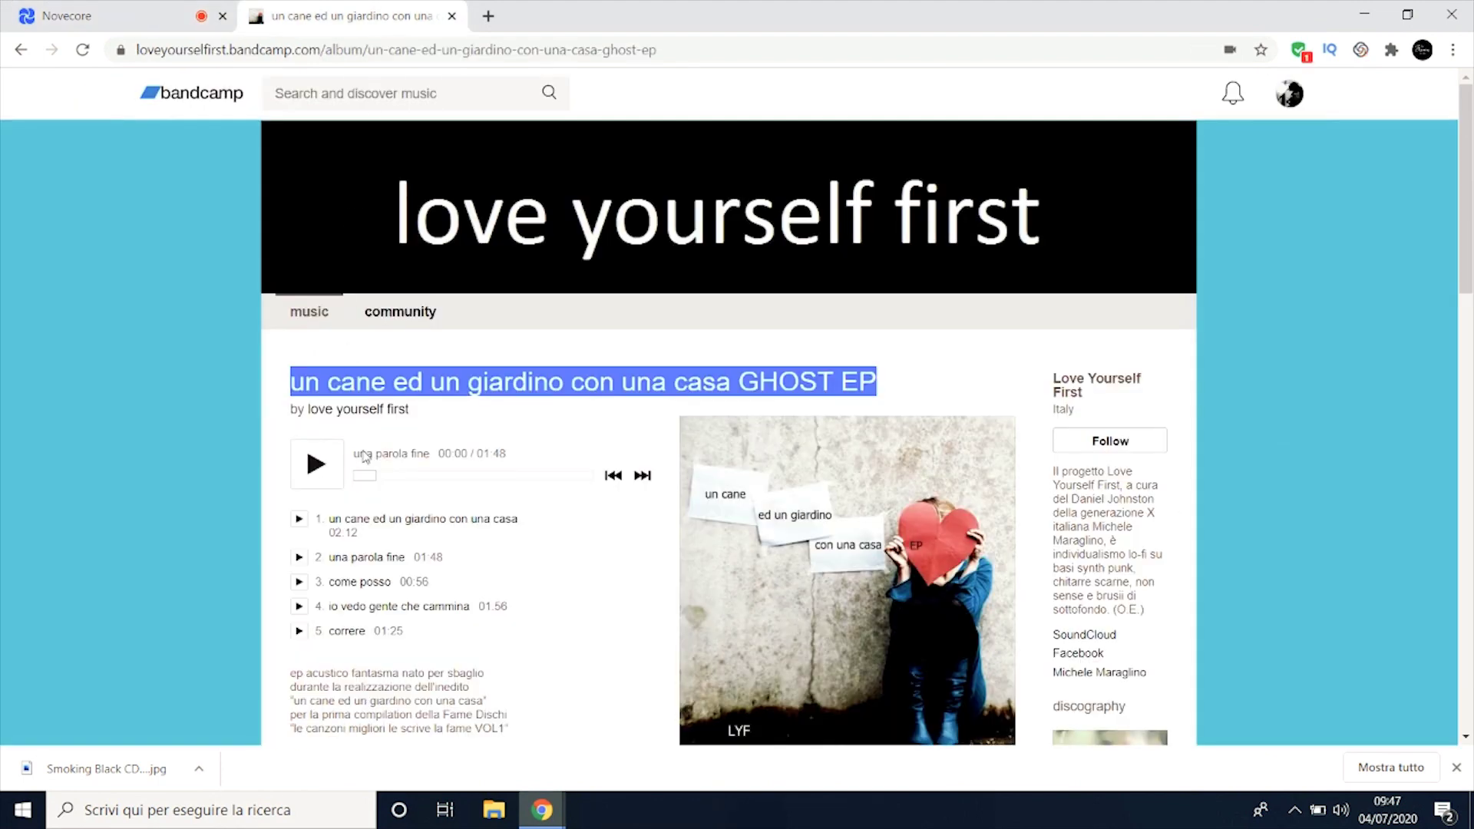
drag(328, 520, 523, 521)
key(ctrl+c)
click(115, 15)
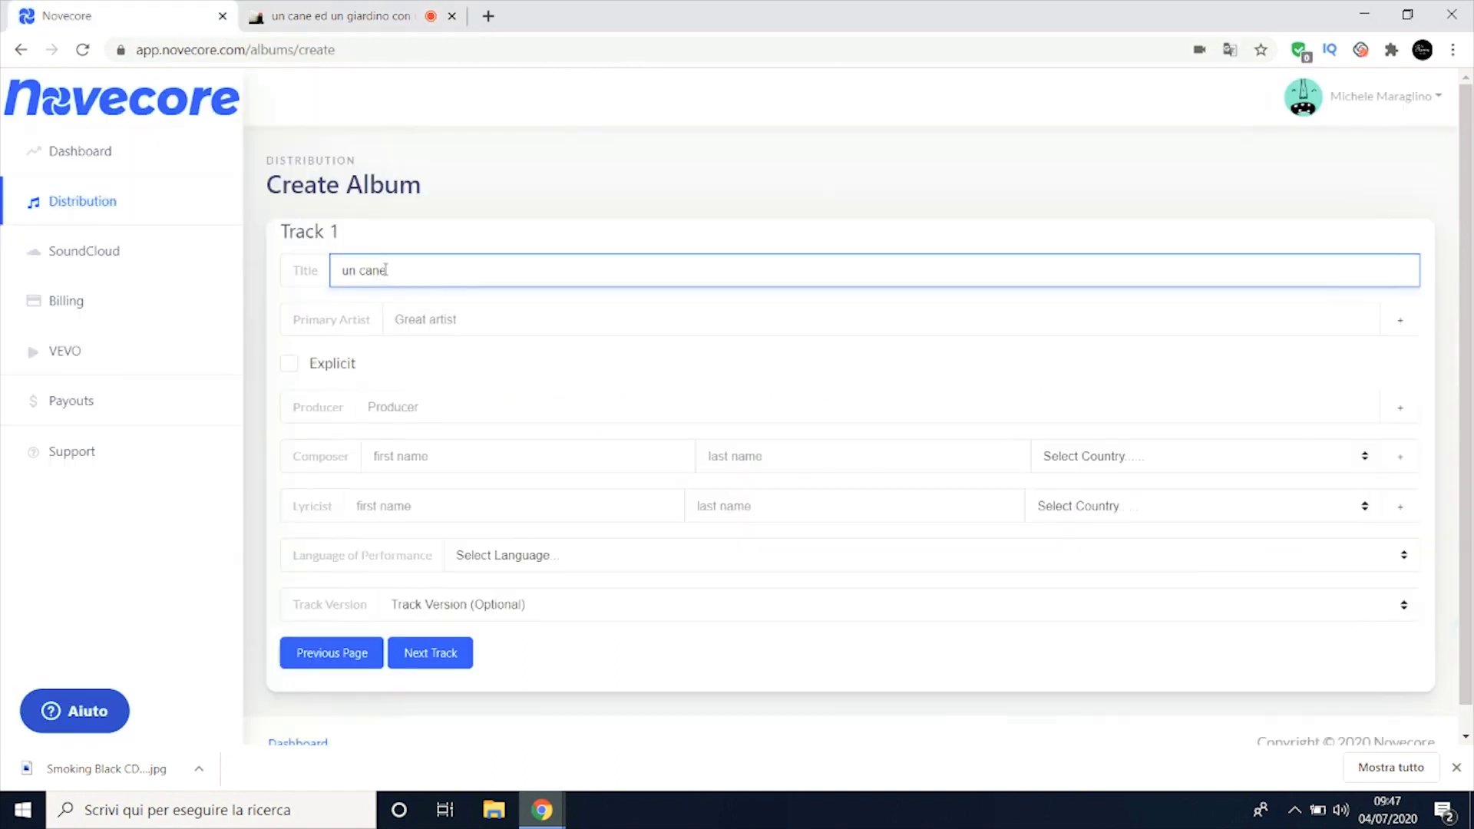
drag(388, 270, 306, 268)
key(ctrl+v)
Step: Enter Love Yourself First as track 1's primary artist
click(450, 322)
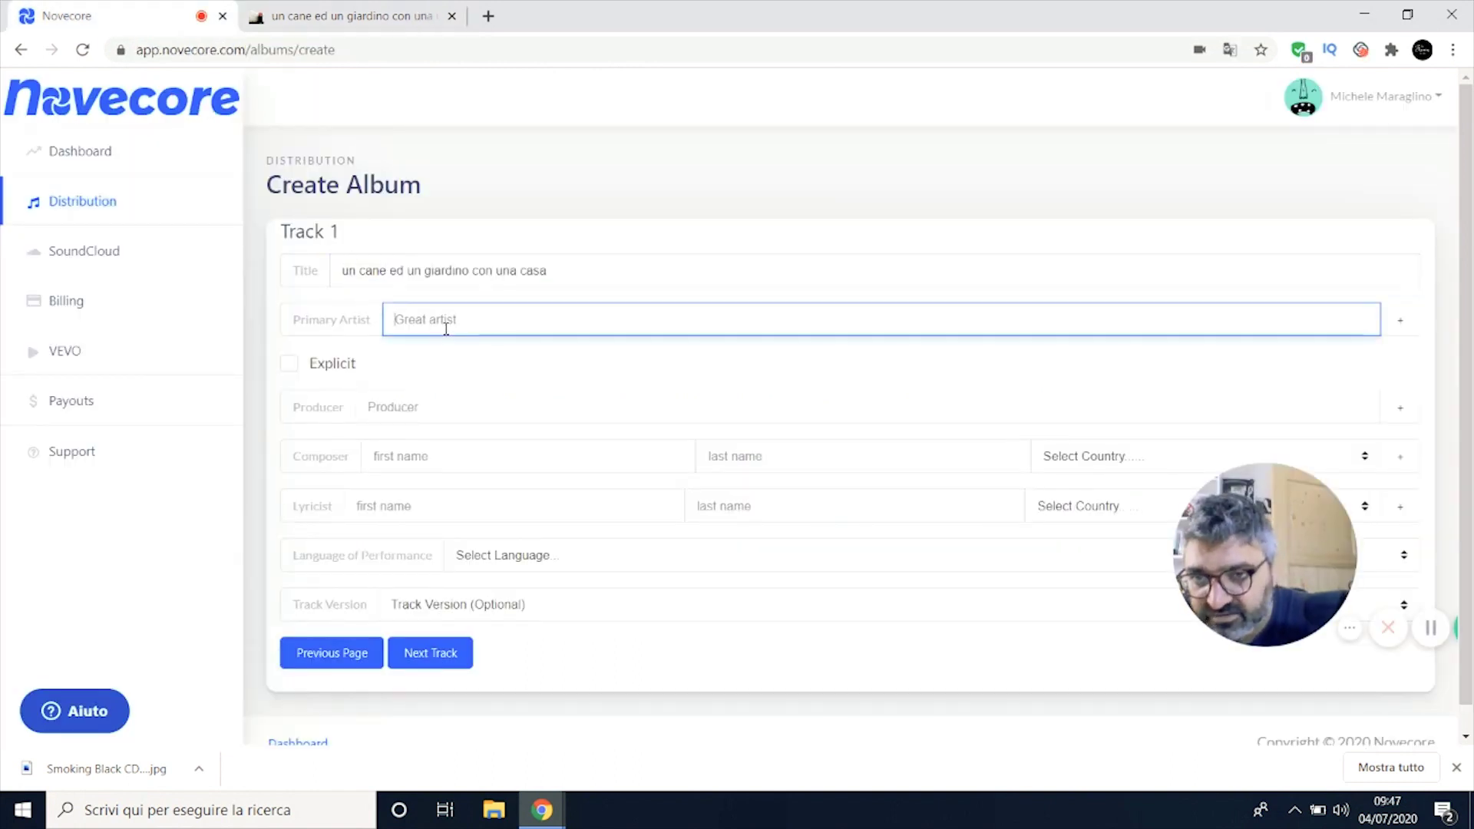
text(Love)
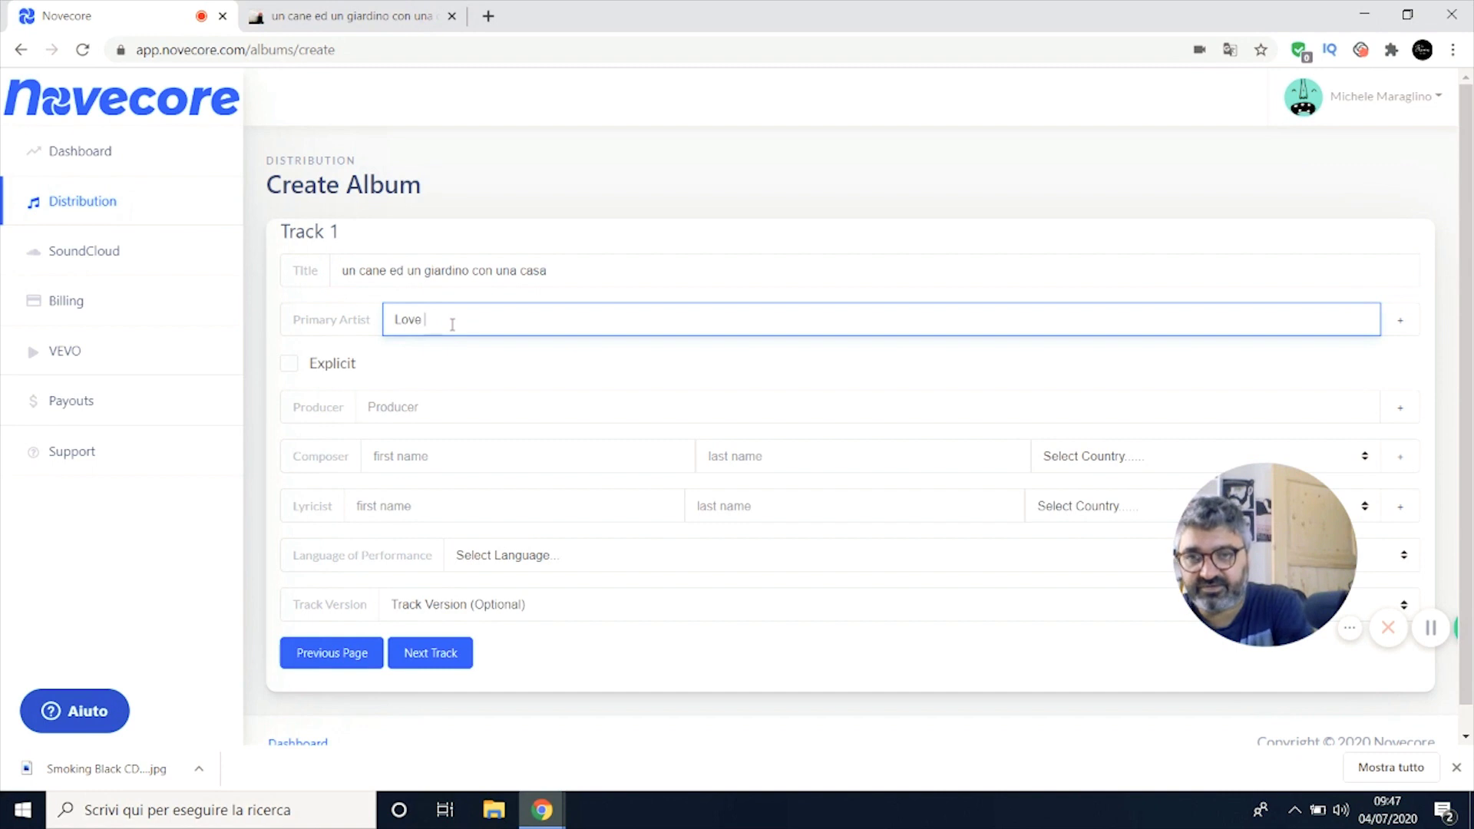
text( Yourself First)
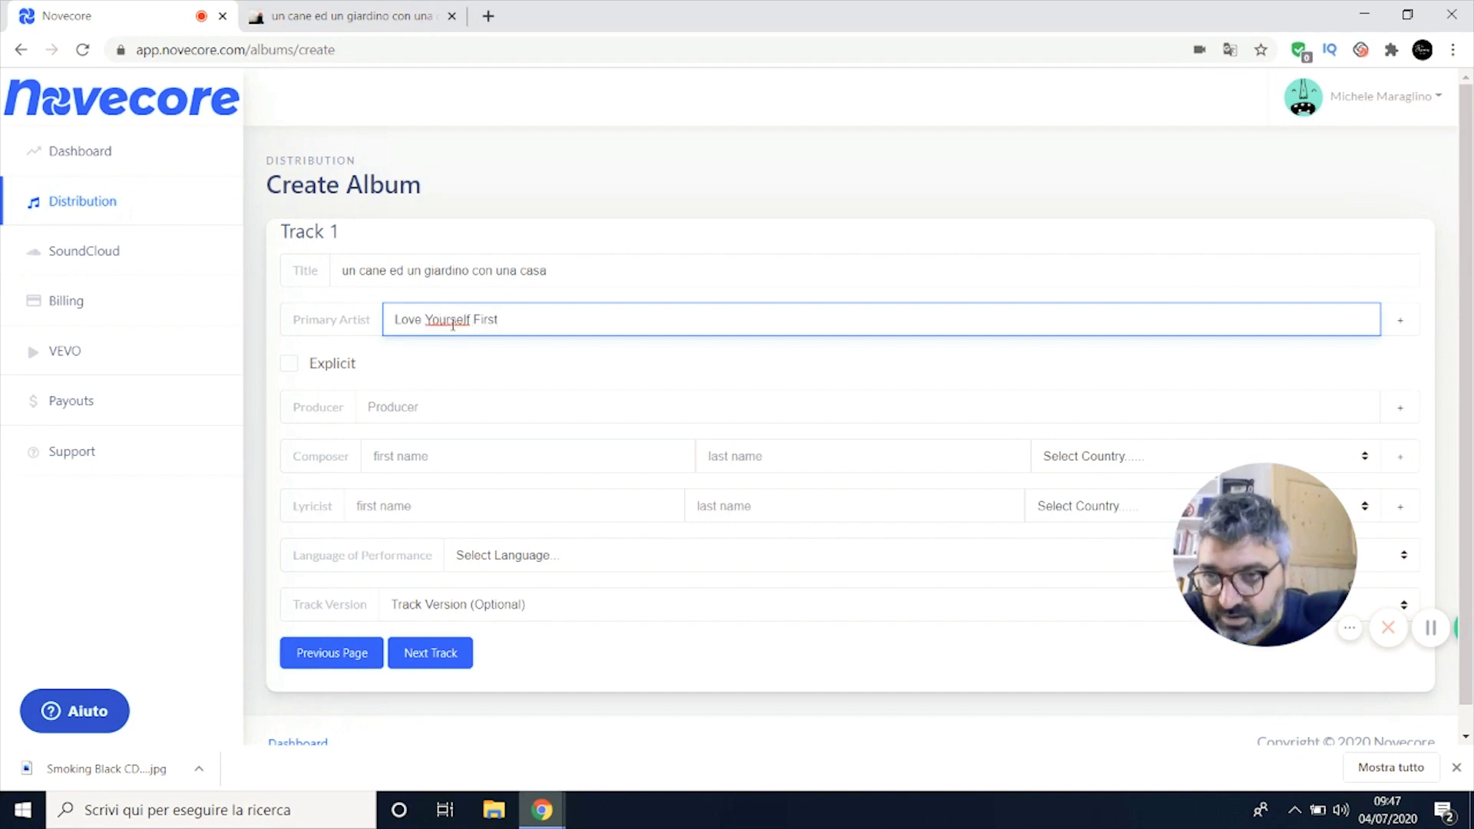
Step: Add an additional artist row to track 1 and view its artist role options
click(511, 410)
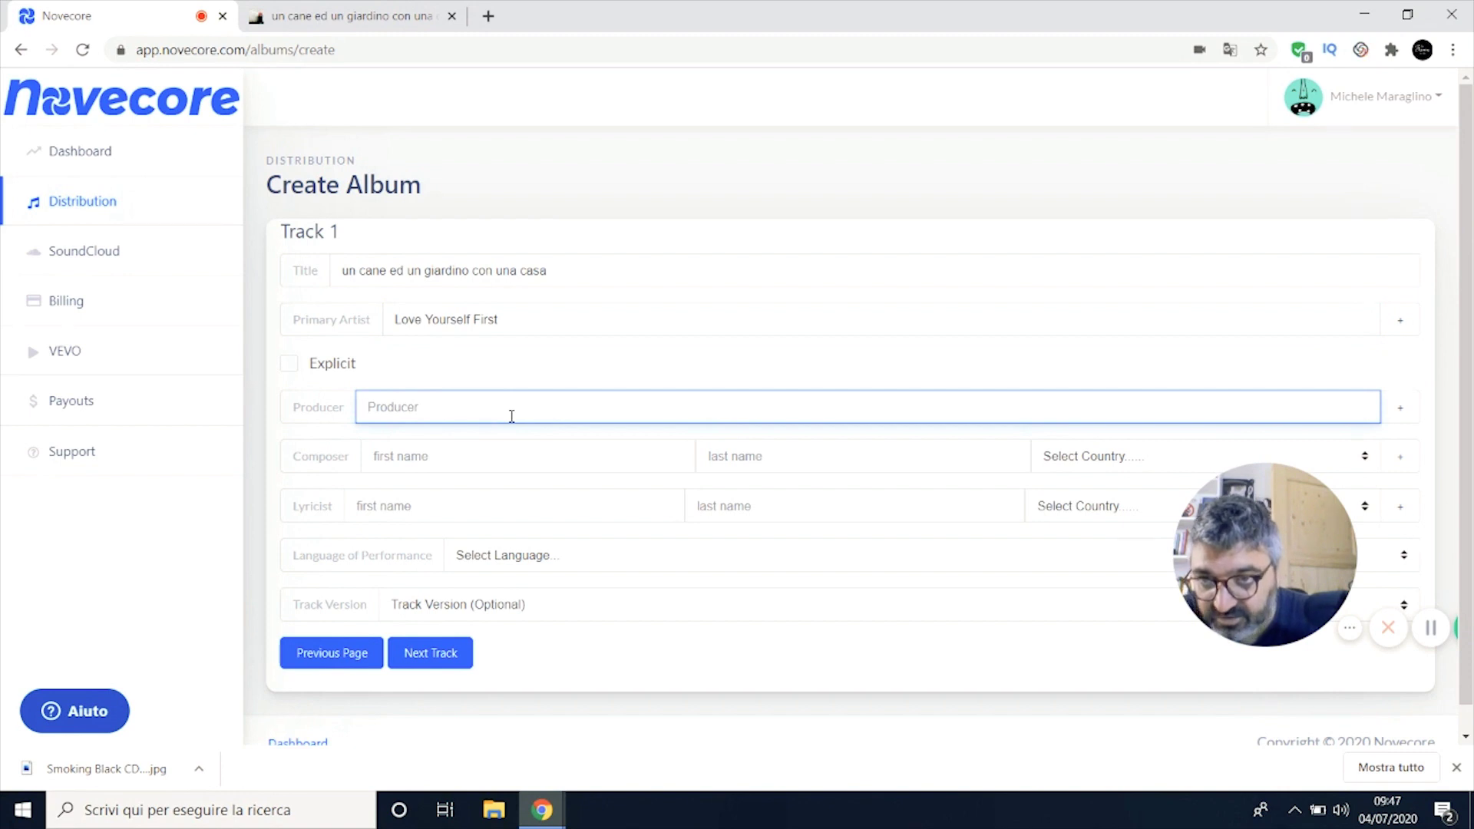
text(l)
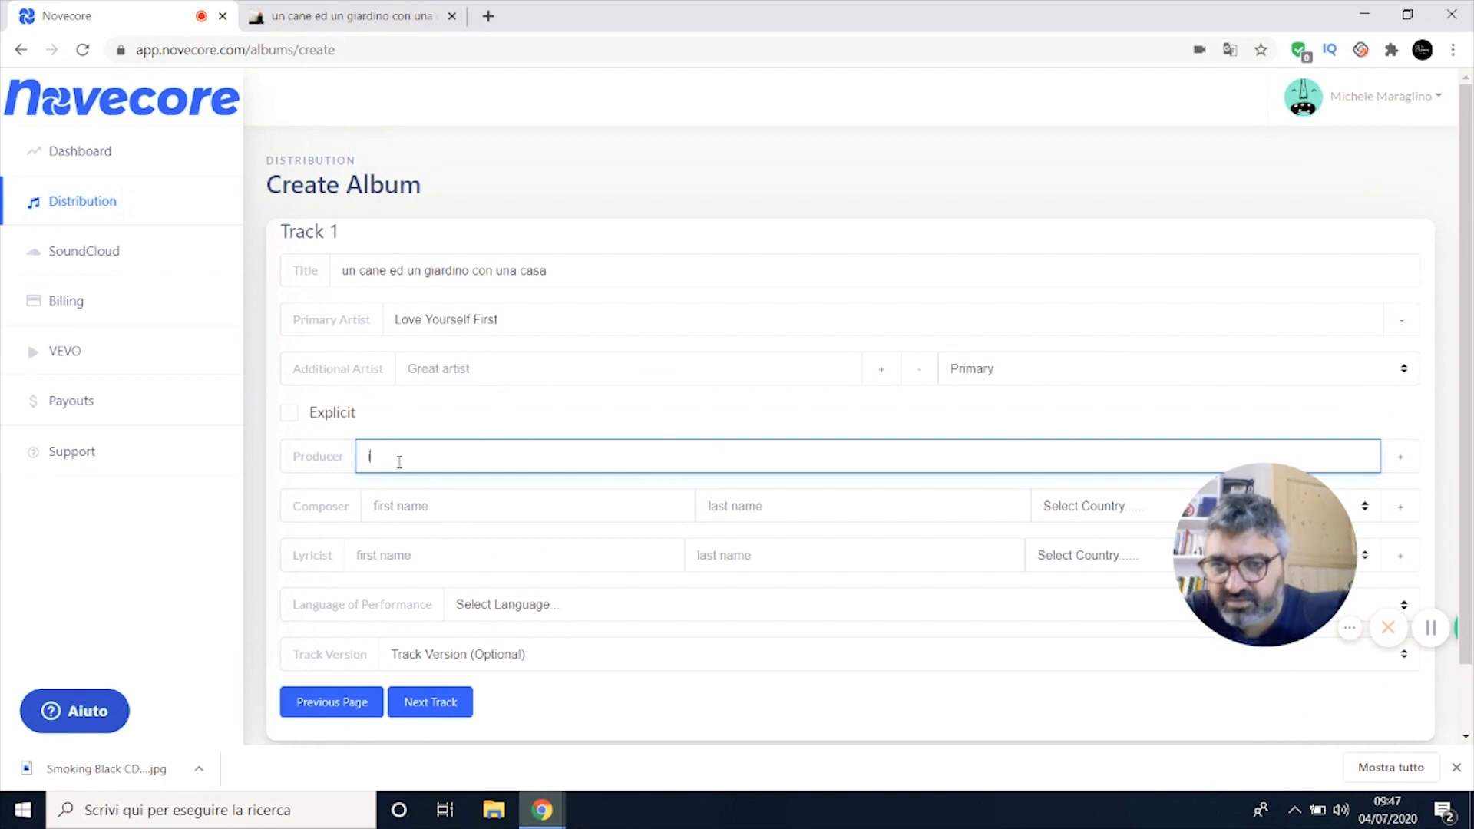
key(BackSpace)
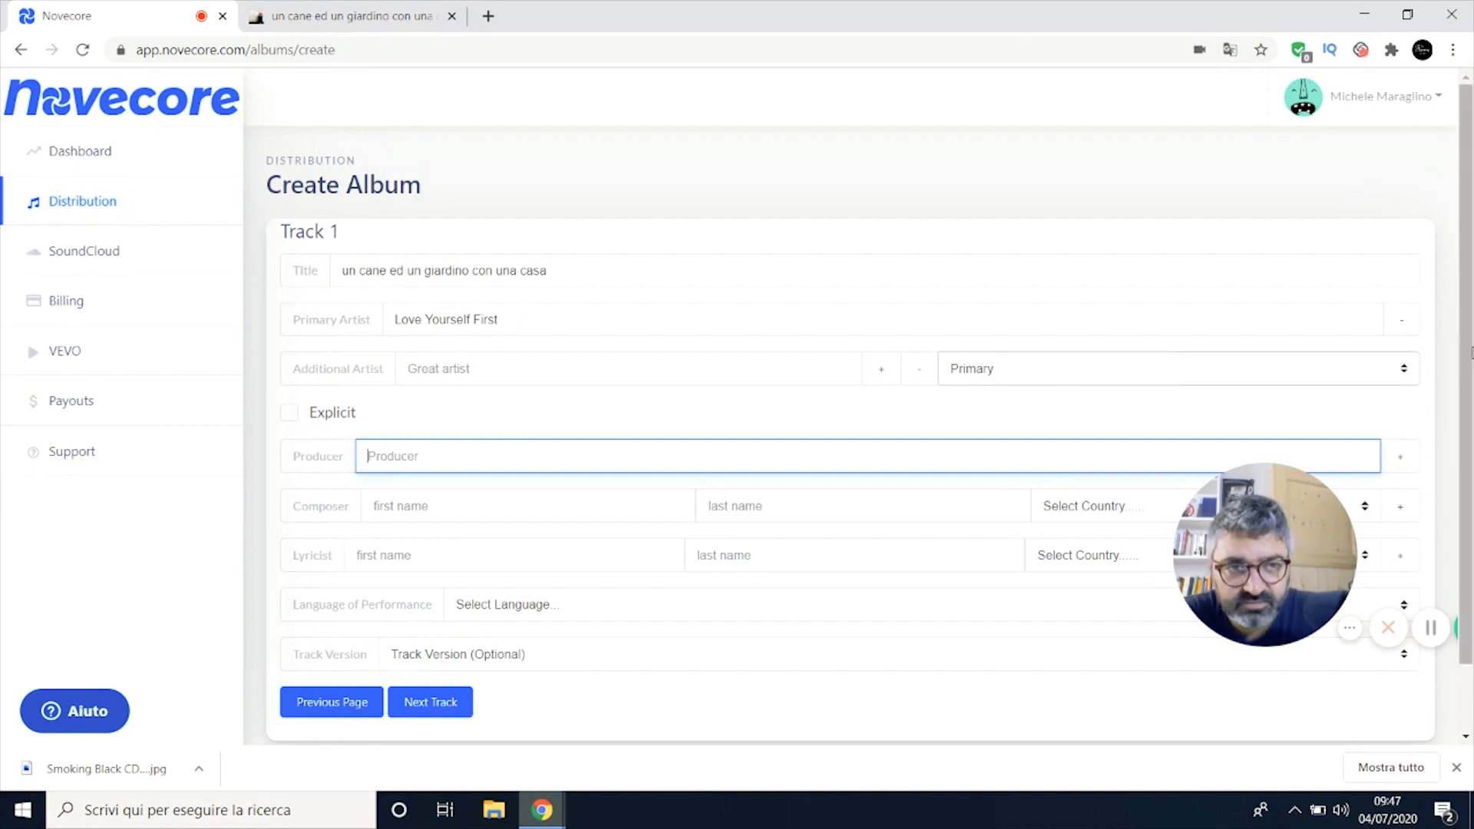
click(1403, 370)
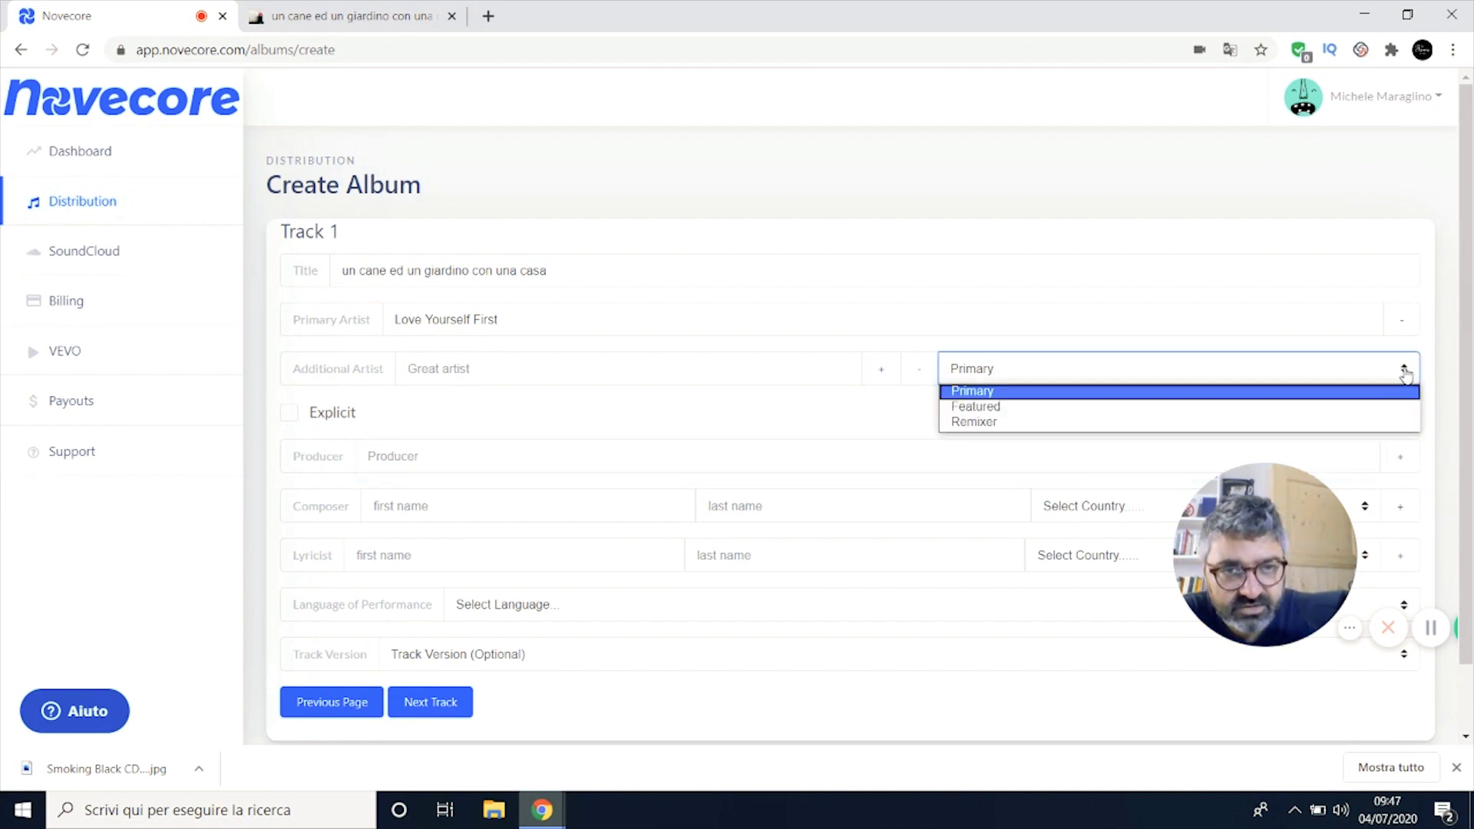
click(433, 367)
Step: Enter the producer's full name for track 1
click(399, 452)
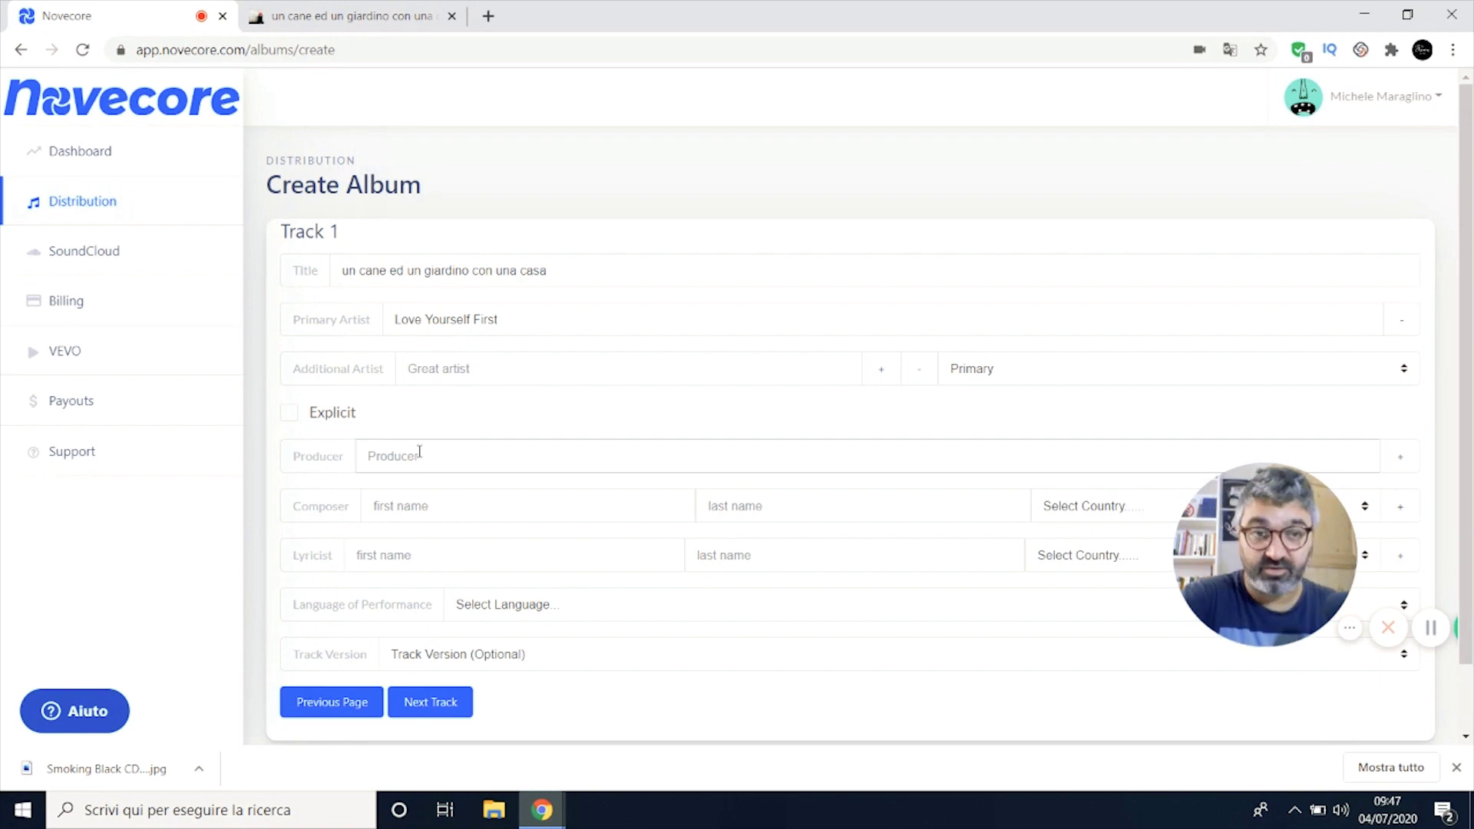
click(419, 453)
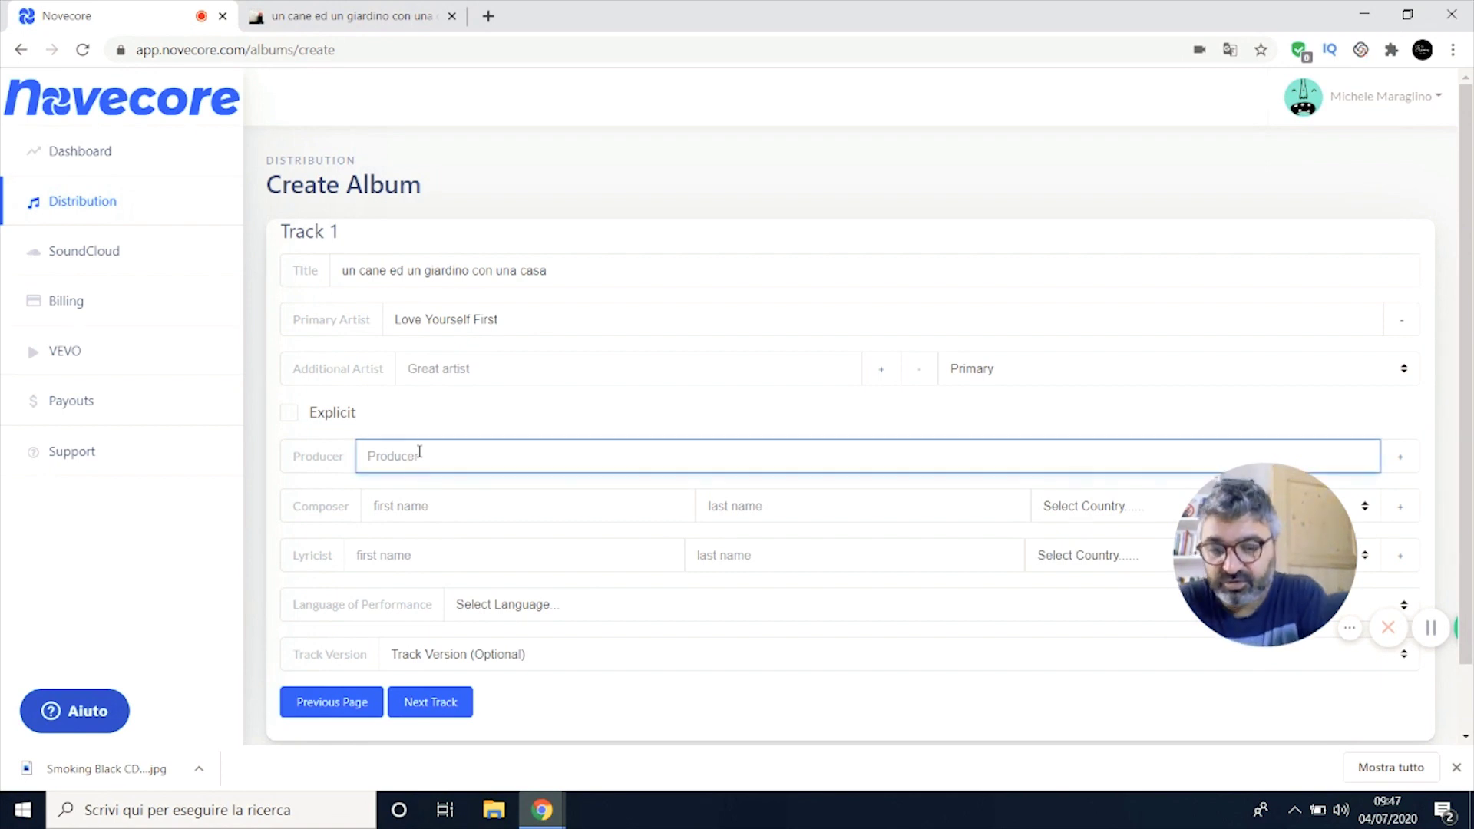
text(Michele Maraglino)
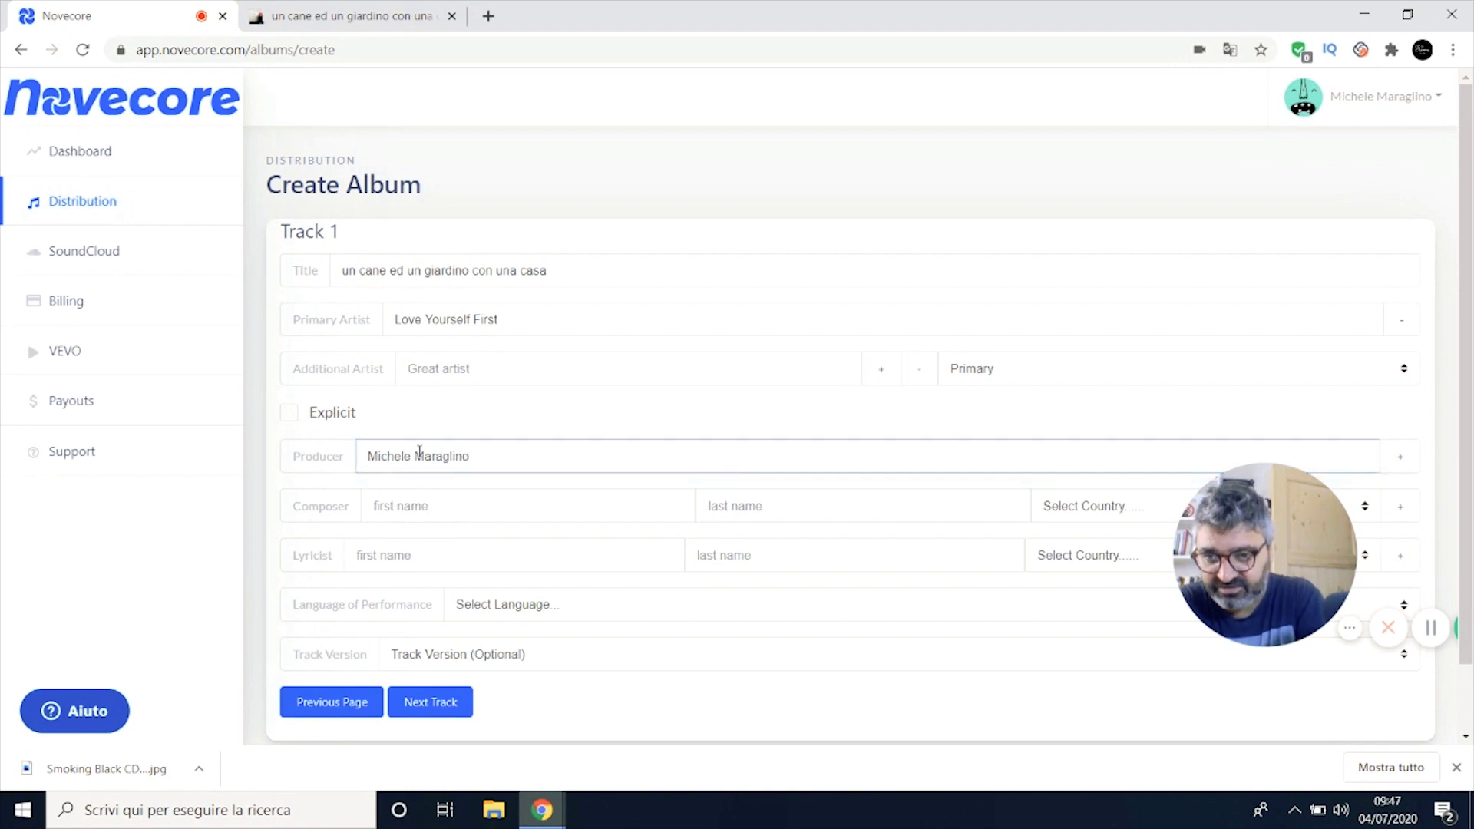
Step: Fill in track 1's composer with the first and last name and set the composer's country to Italy
click(483, 503)
text(Michele)
key(Tab)
text(Maraglino)
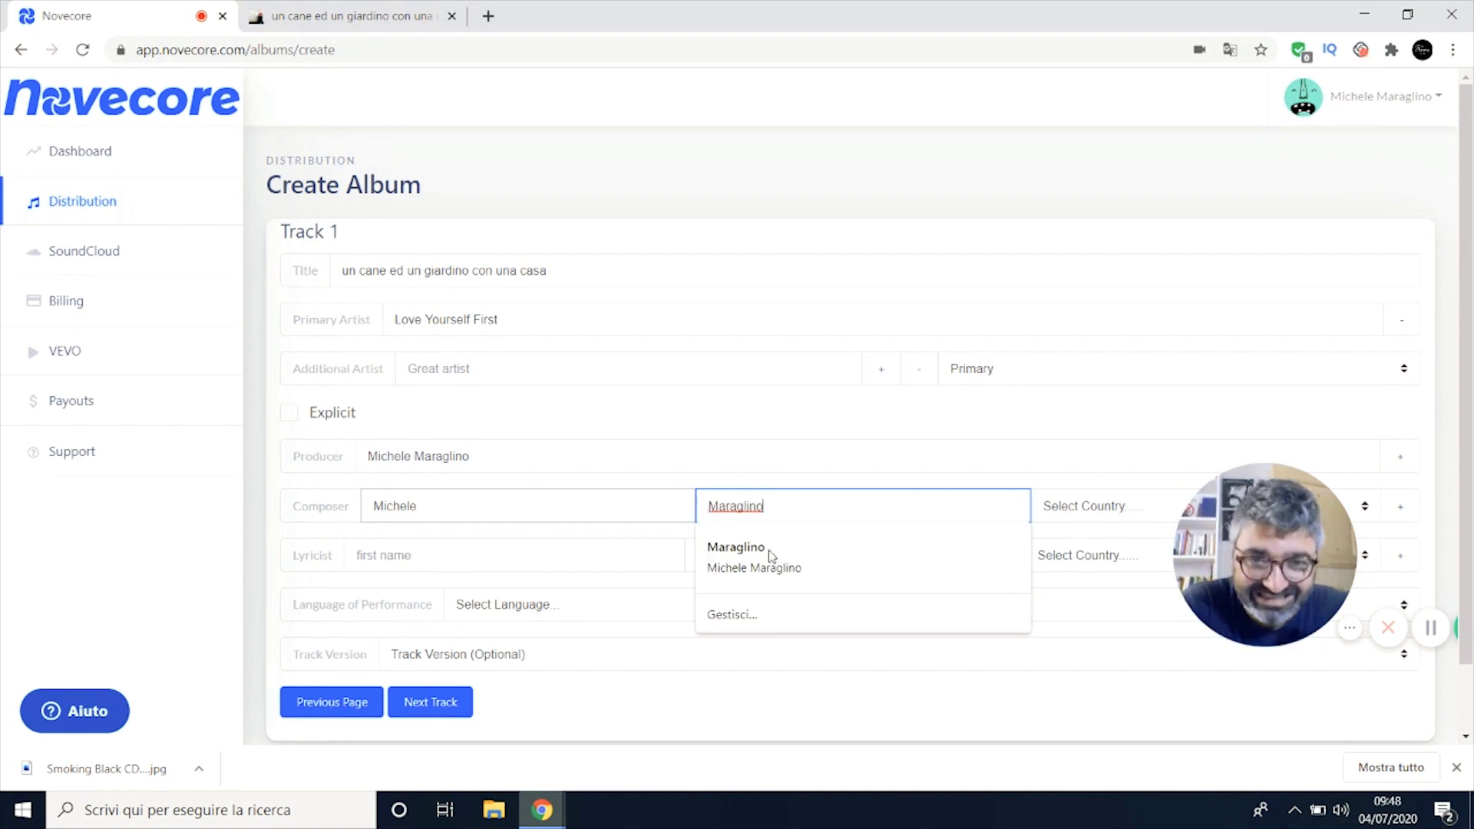
click(760, 557)
click(1091, 513)
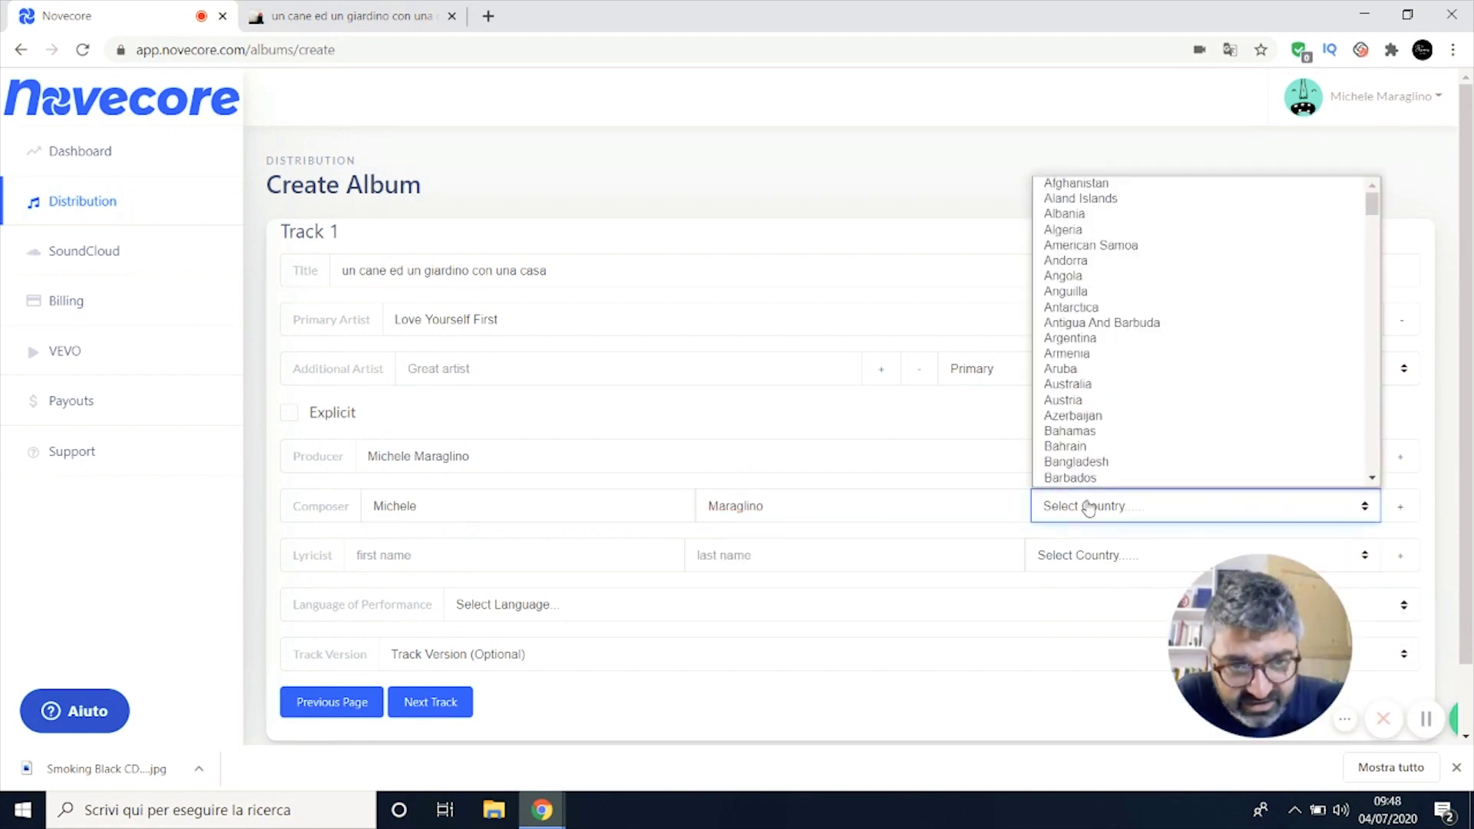
text(italy)
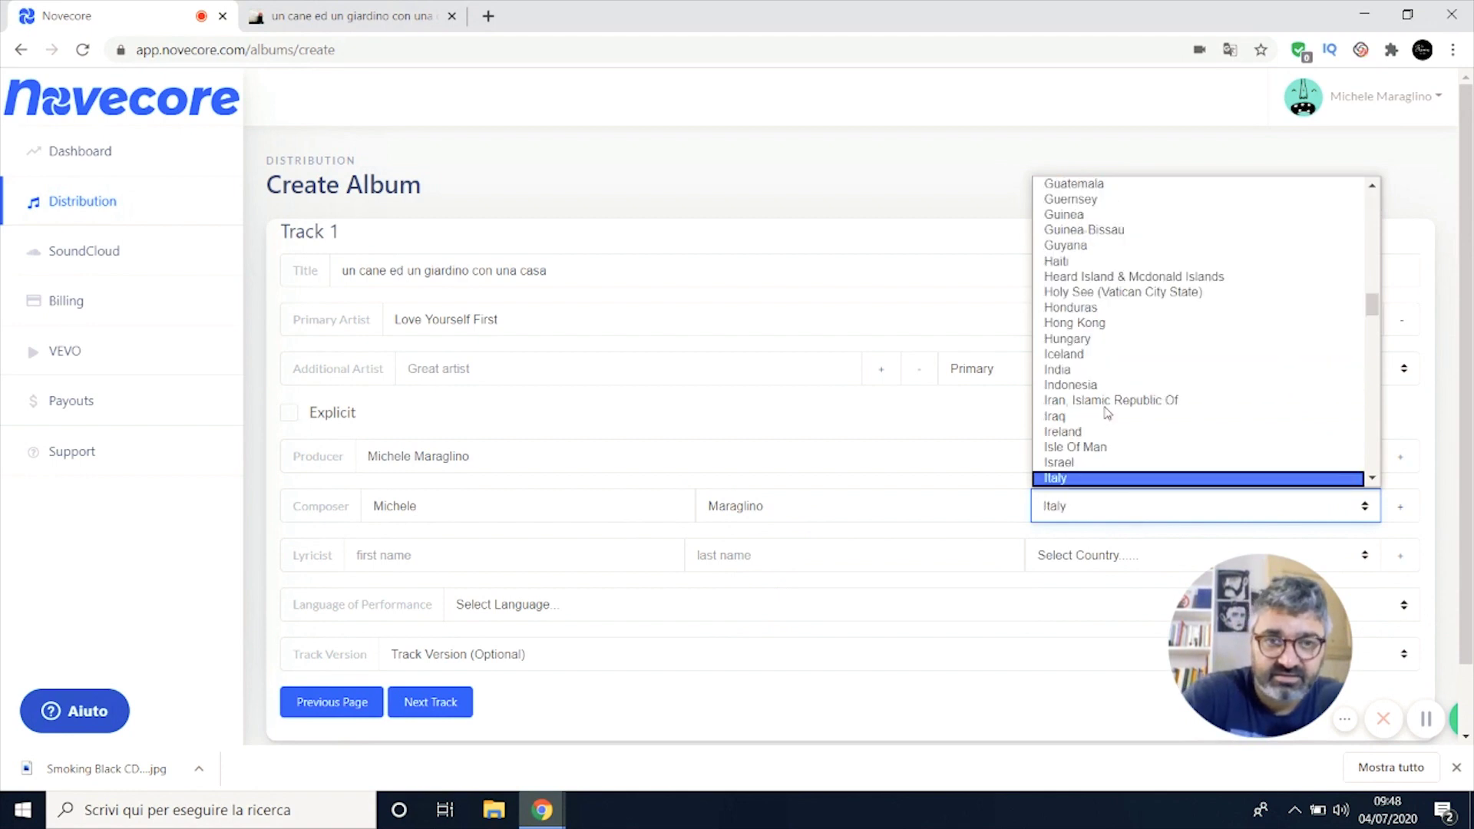
scroll(1107, 406, down, 1)
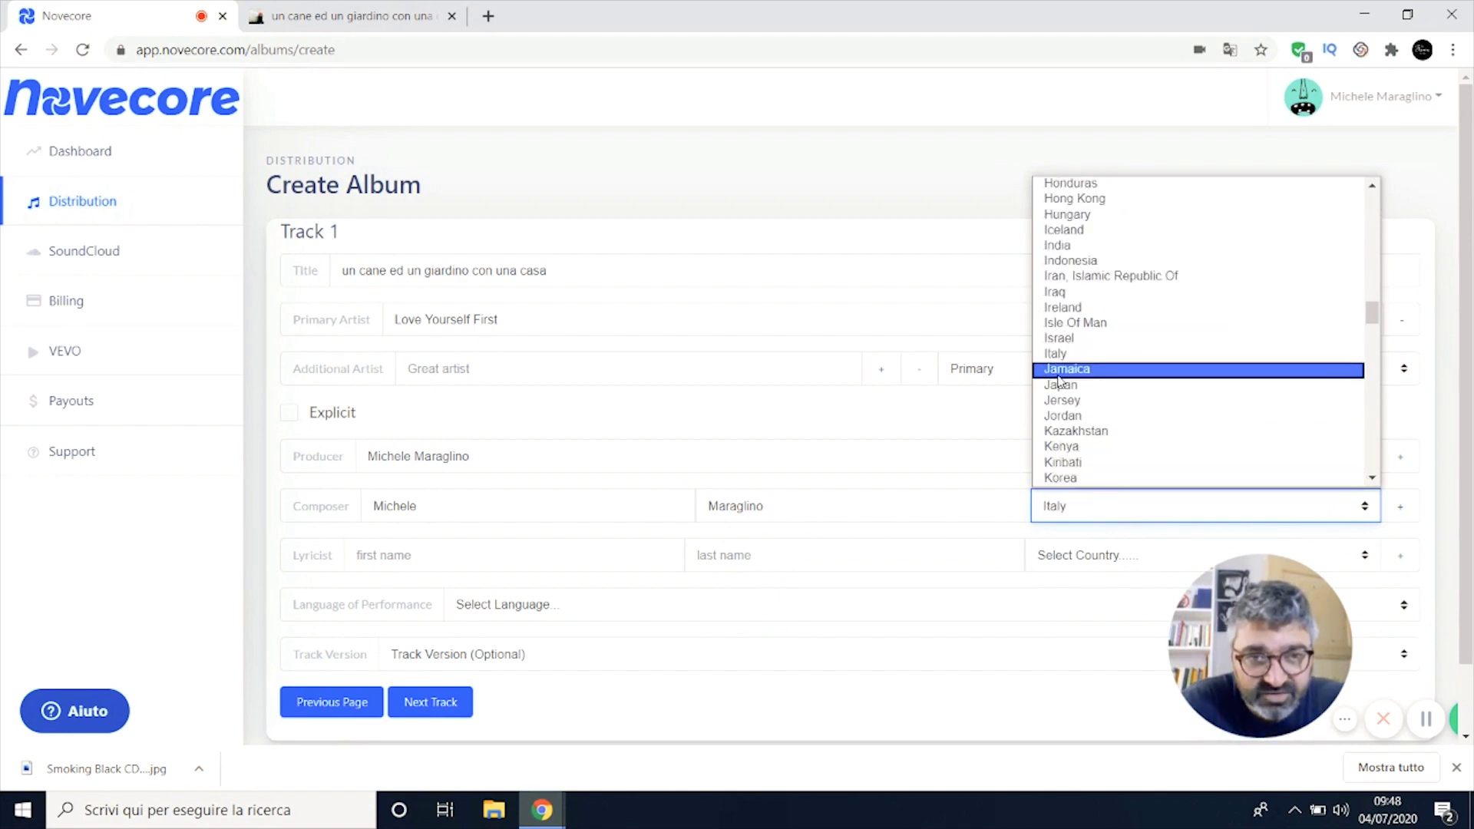
click(1105, 353)
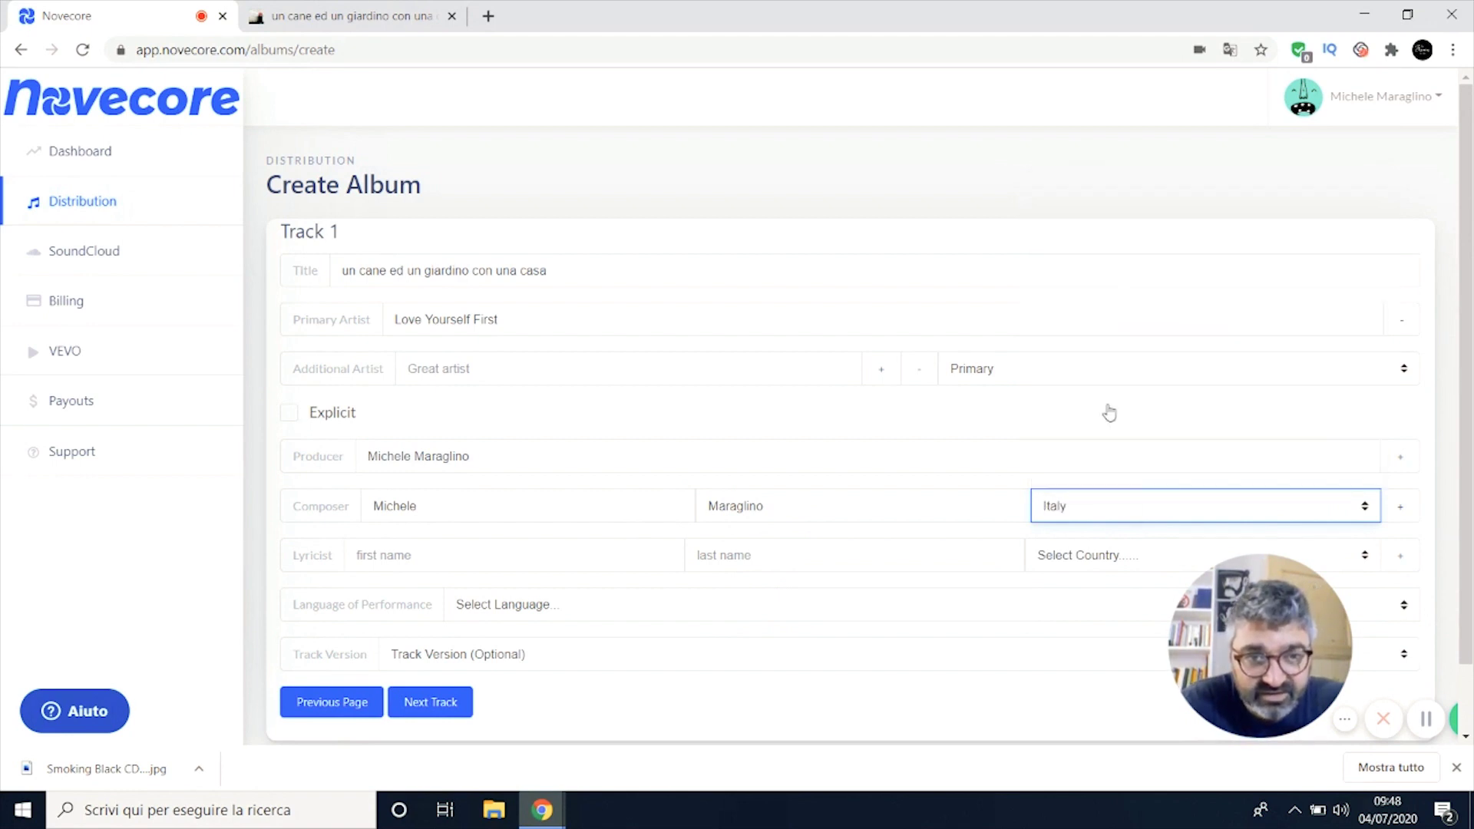
Step: Fill in track 1's lyricist with the saved first and last name and set the lyricist's country to Italy
click(596, 552)
click(568, 607)
click(1101, 555)
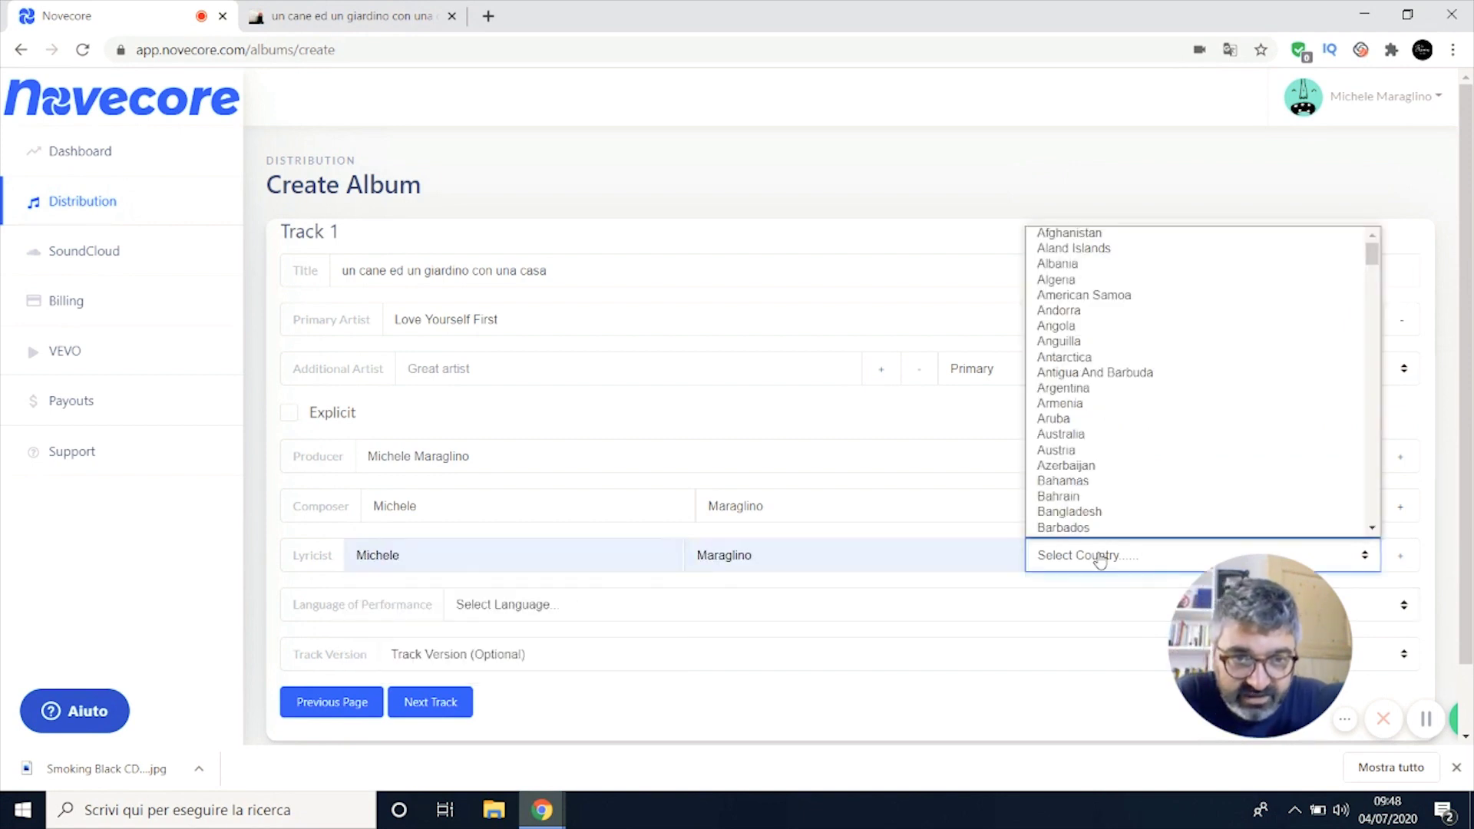
text(it)
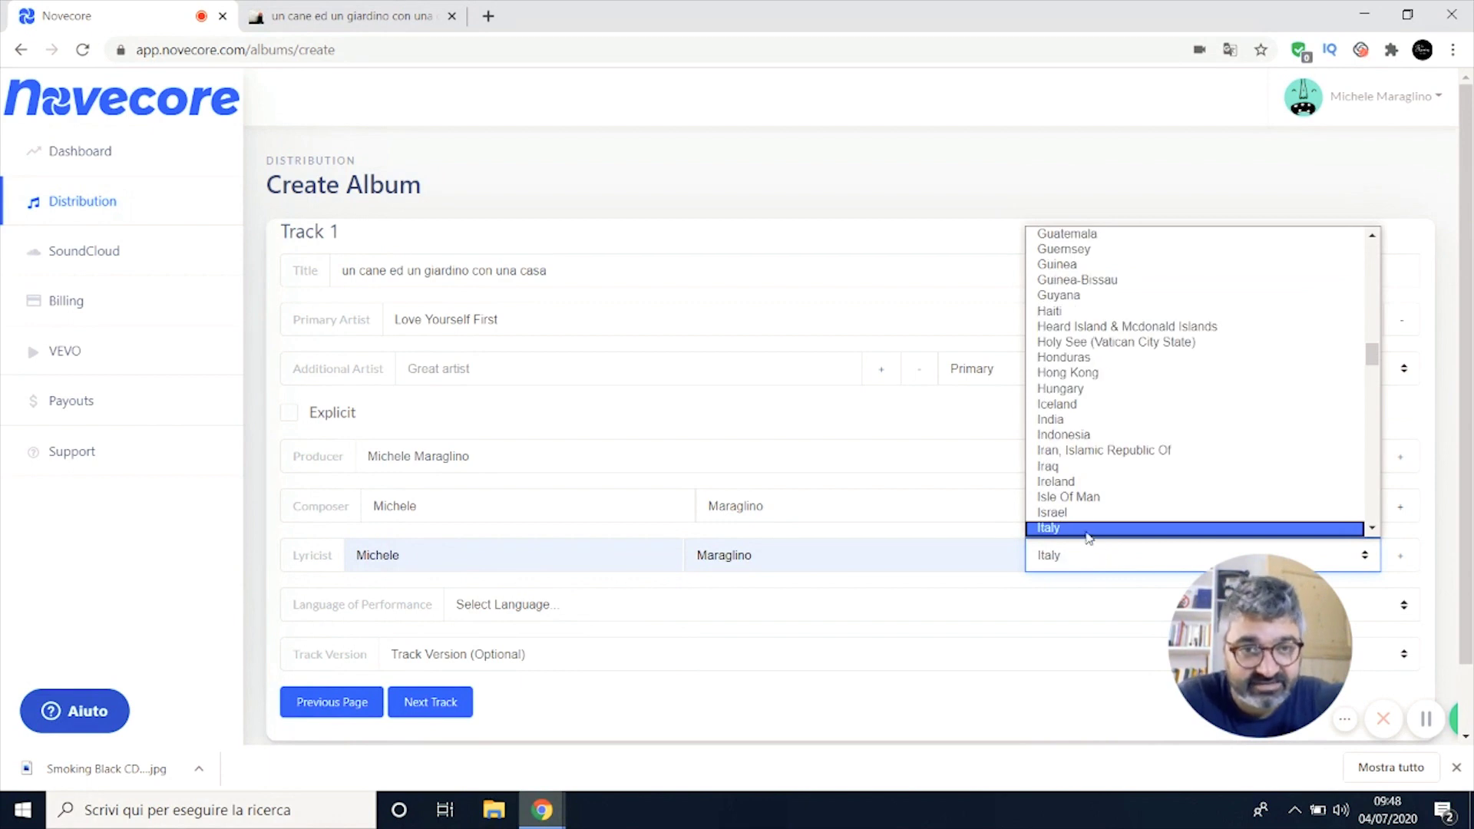
click(1084, 530)
Step: Set track 1's language of performance to Italian and try to continue to the next track
click(559, 612)
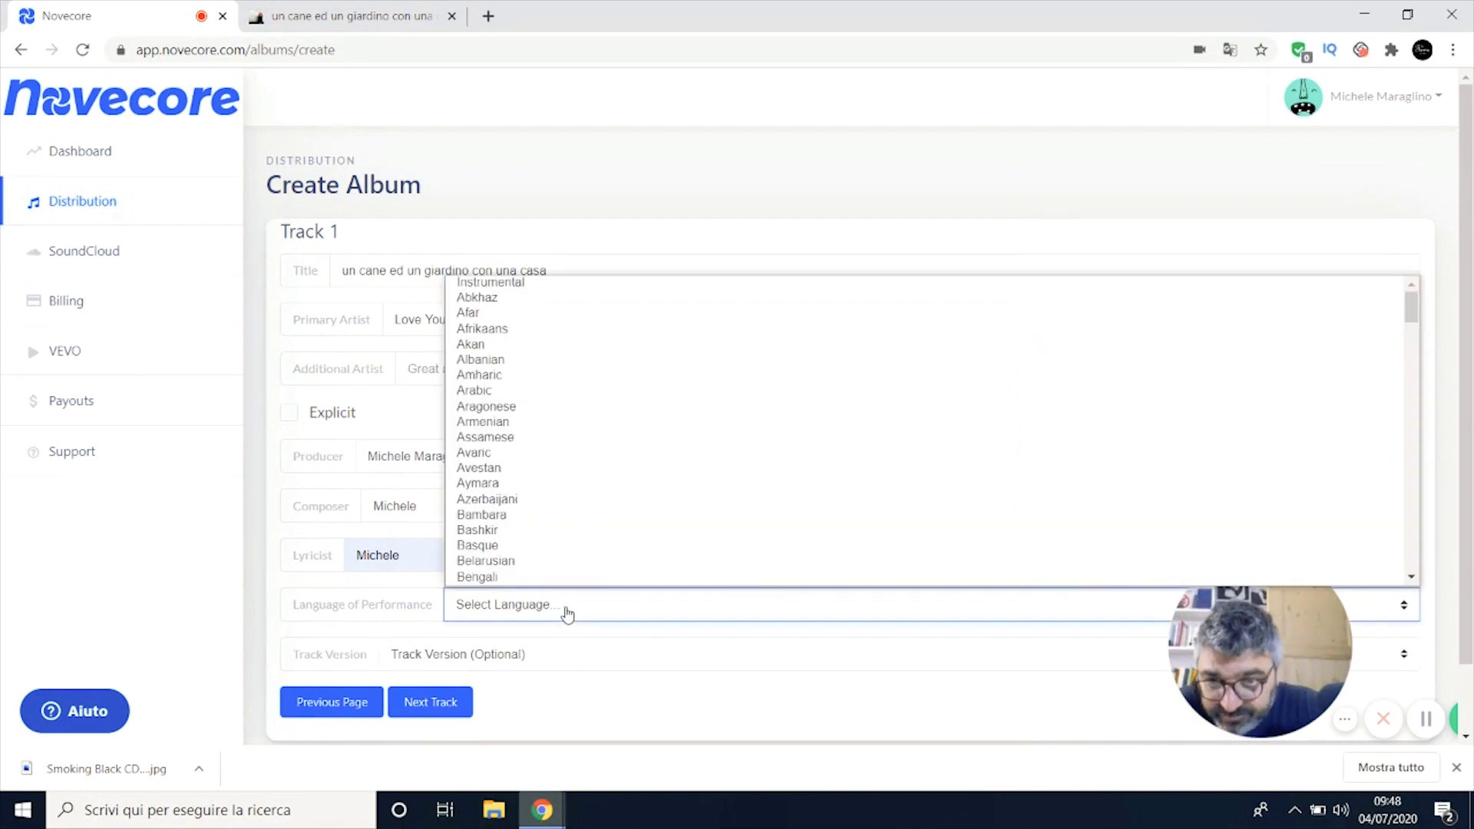
text(it)
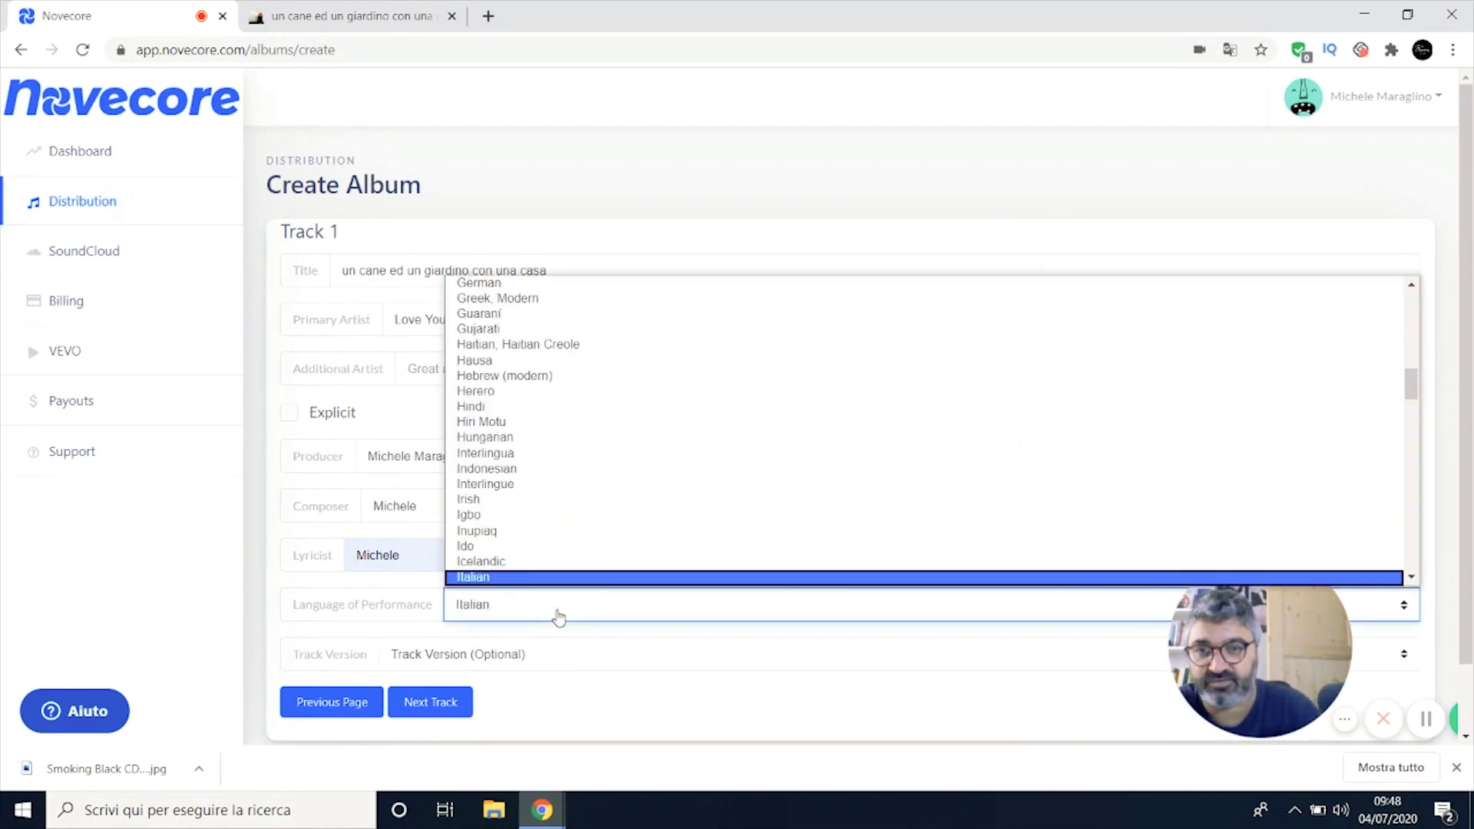
click(664, 612)
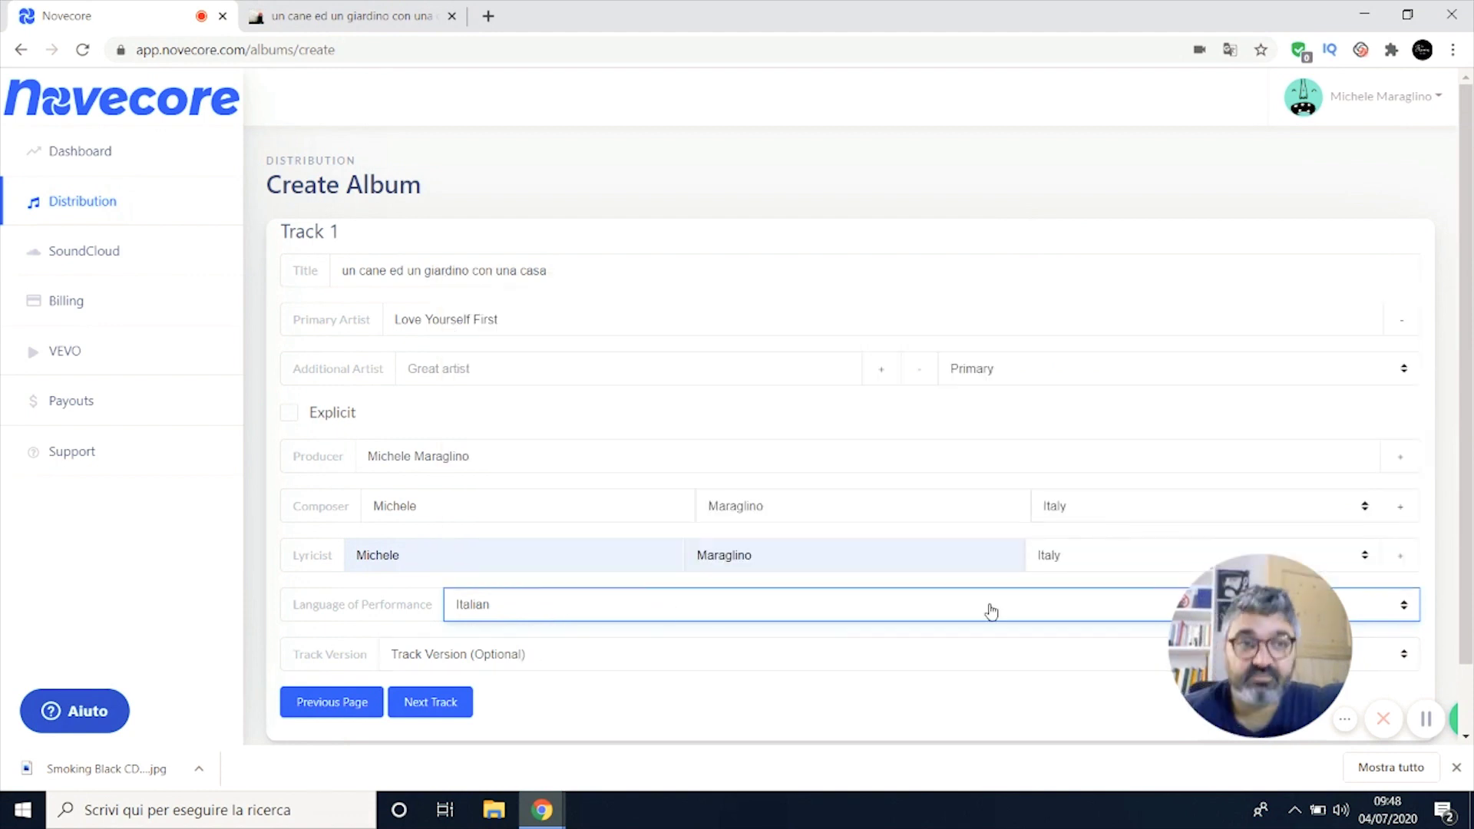
click(431, 706)
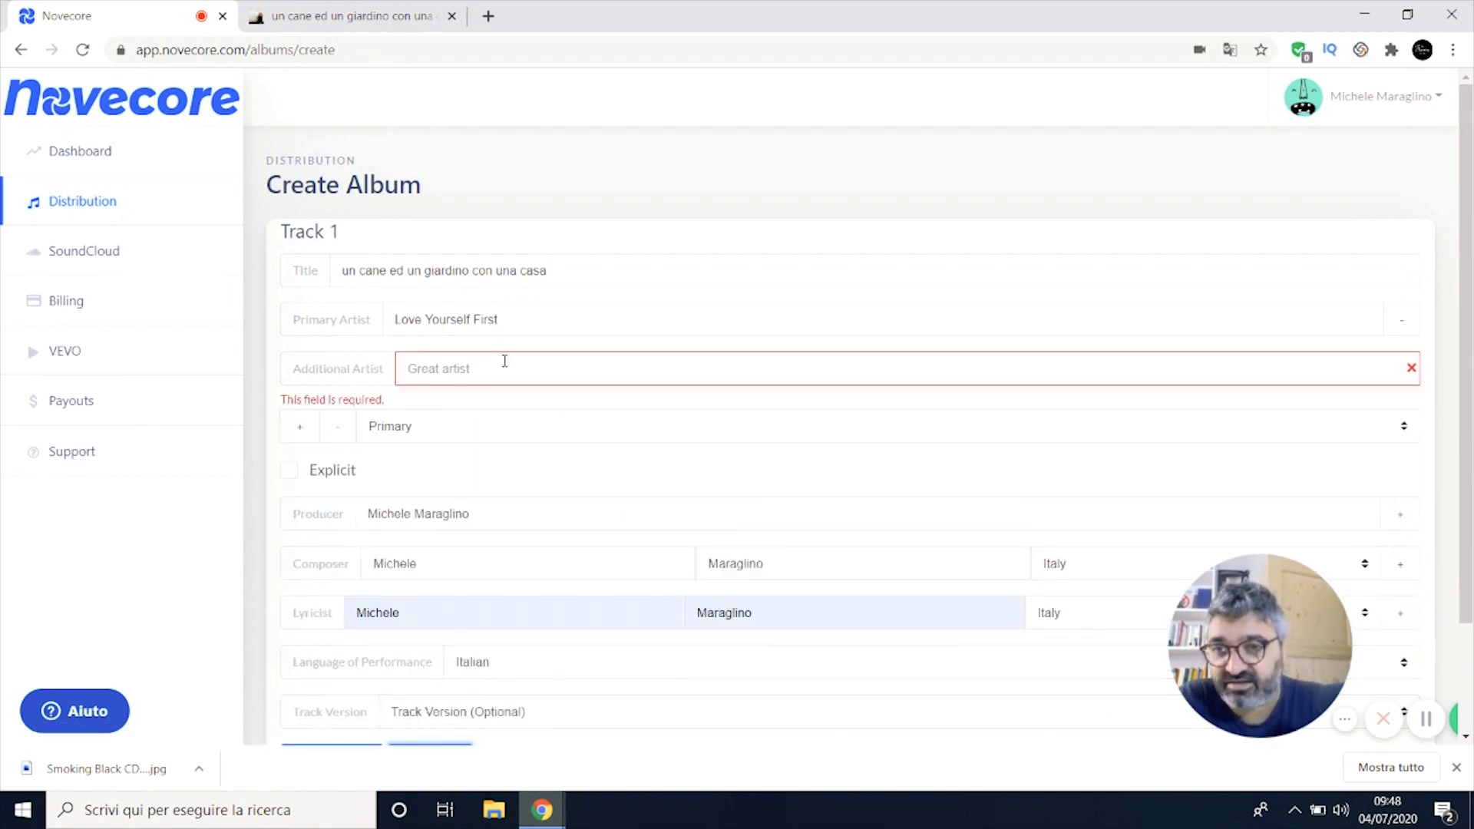
Step: Remove the empty additional artist row from track 1 and continue to the track 2 details
click(609, 359)
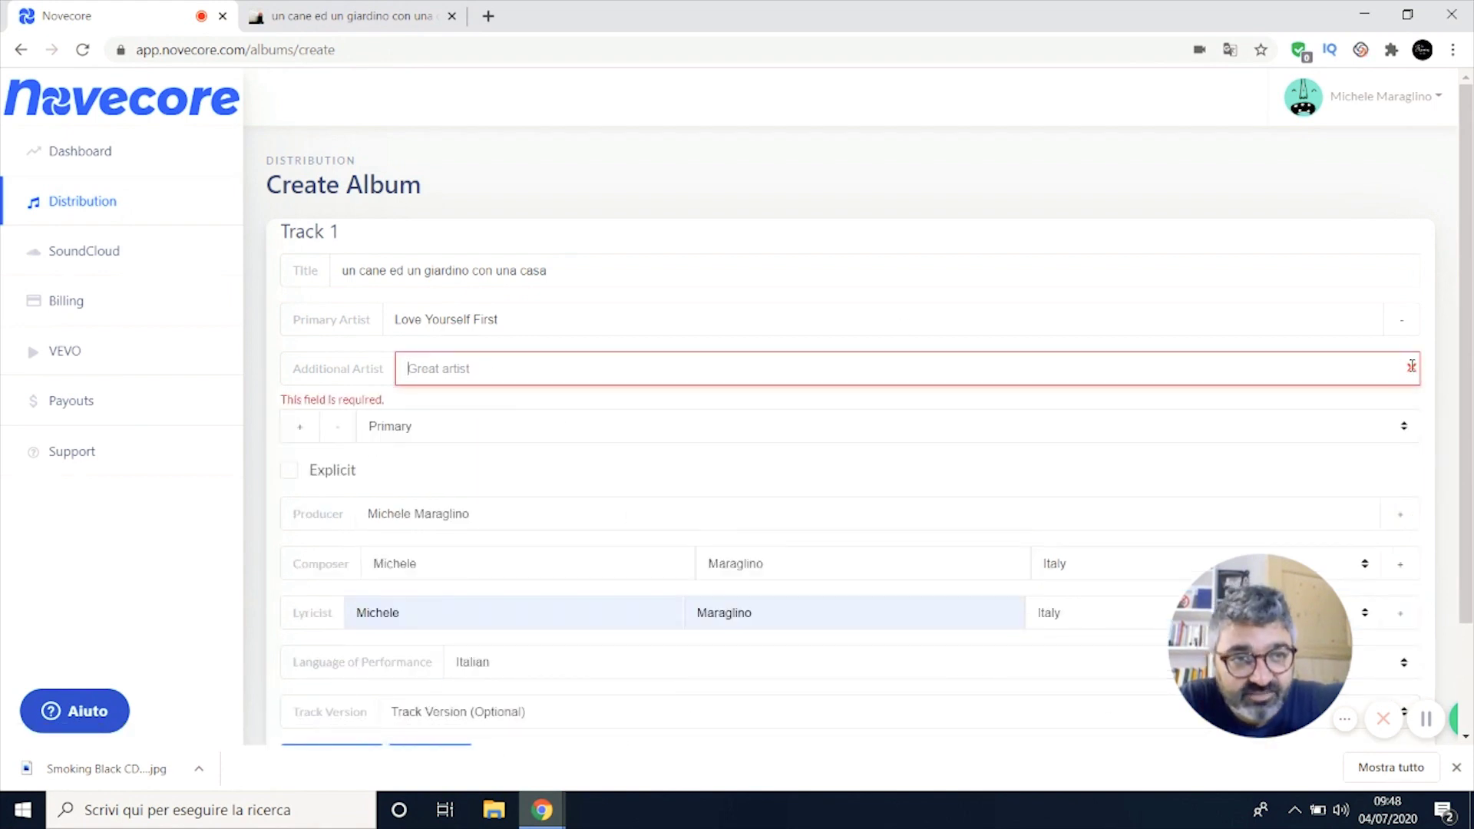
click(360, 380)
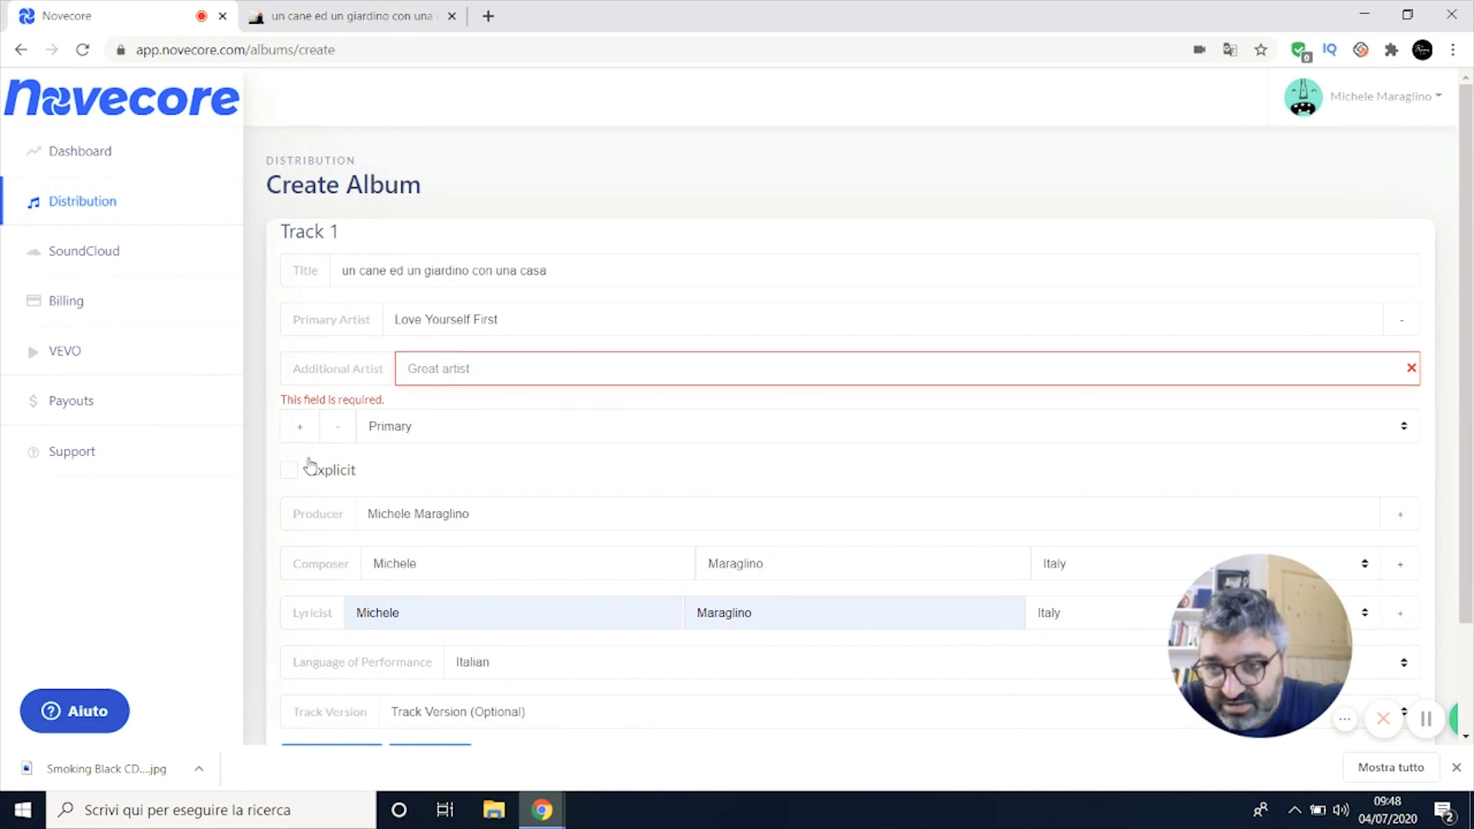
click(334, 429)
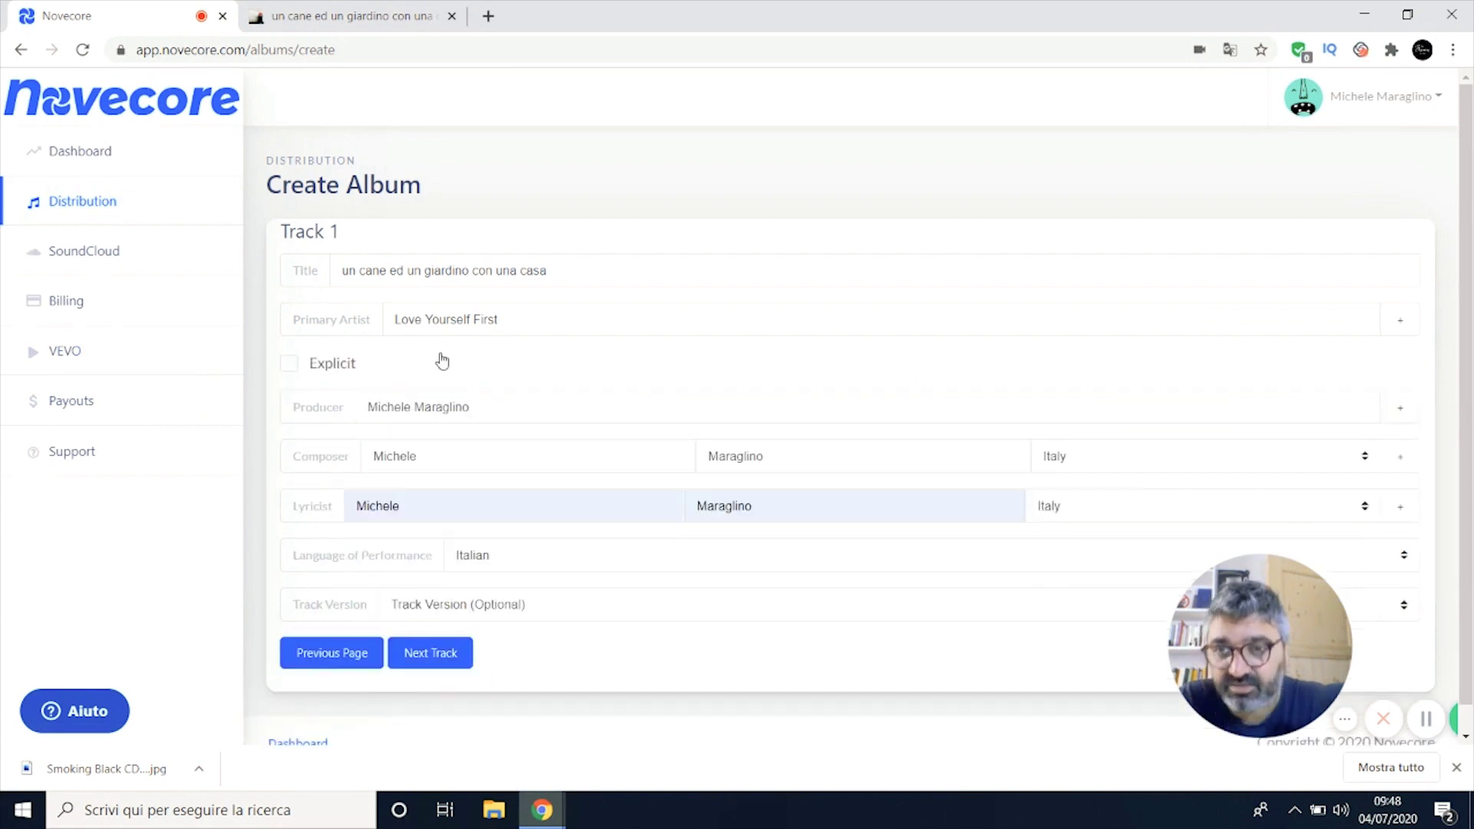
click(415, 651)
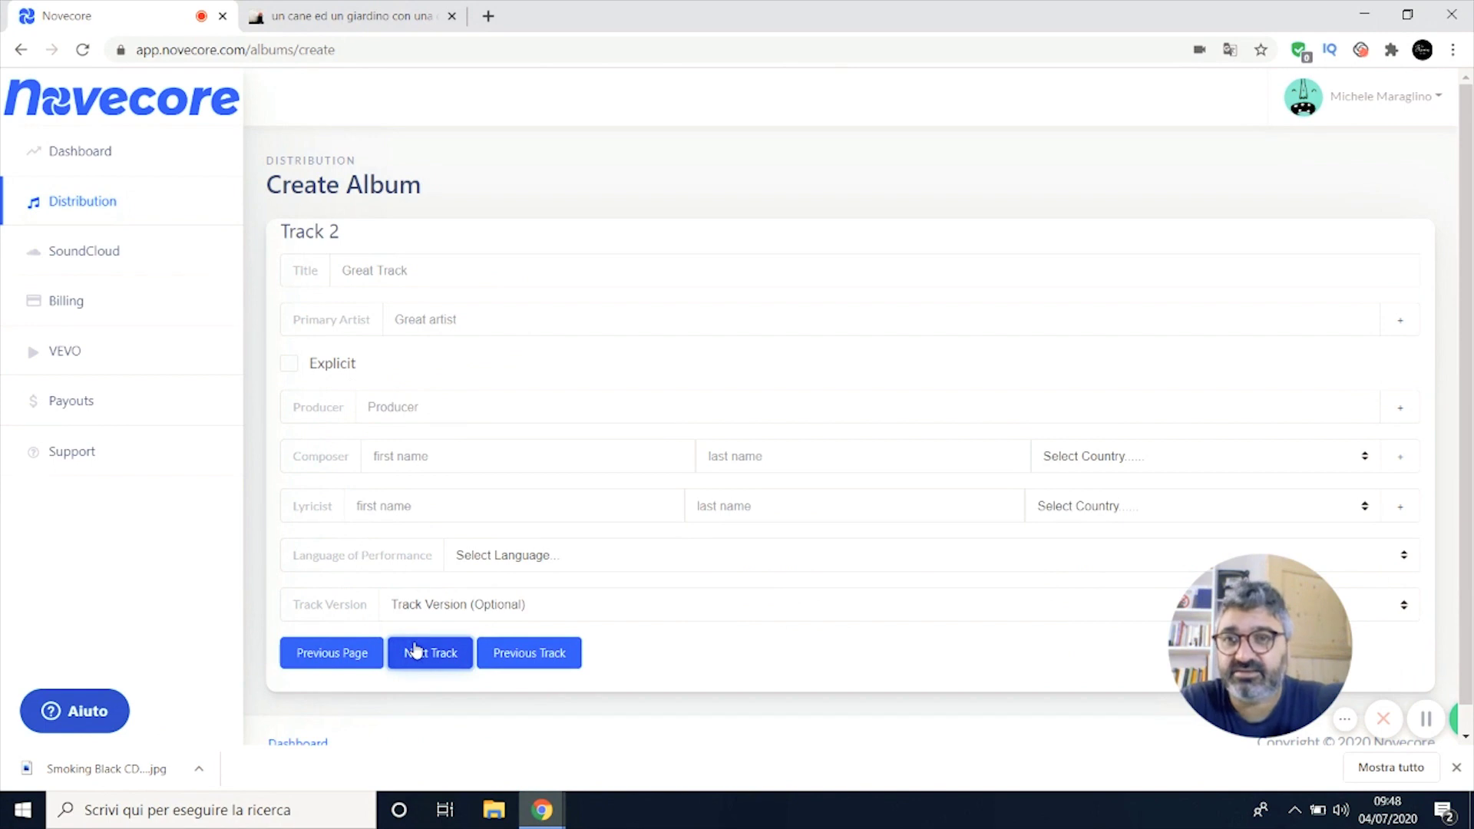
Step: Copy the second song's title "una parola fine" from the Bandcamp track list into track 2's title
click(376, 16)
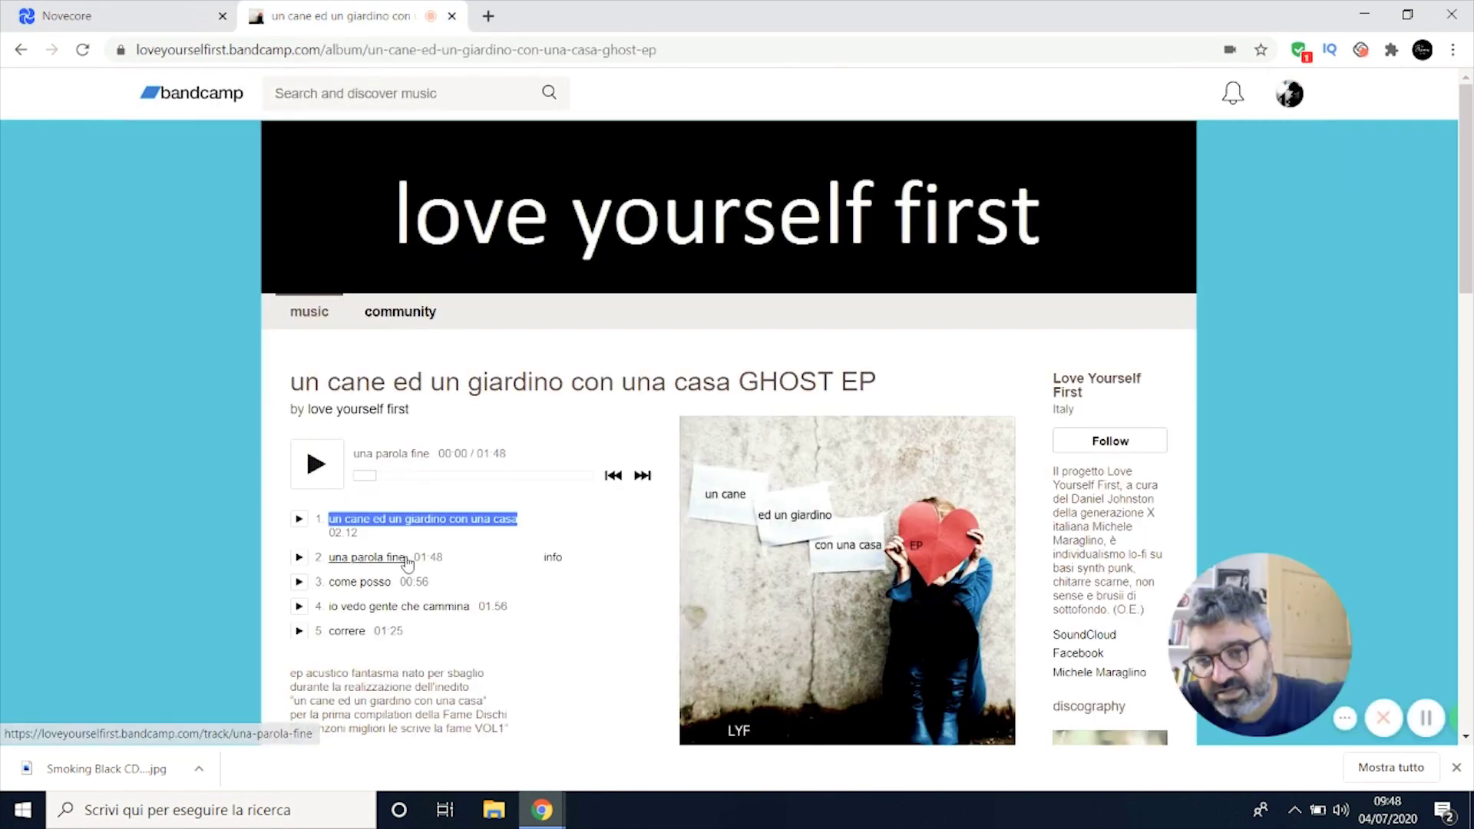
click(335, 556)
drag(335, 556, 407, 557)
key(ctrl+c)
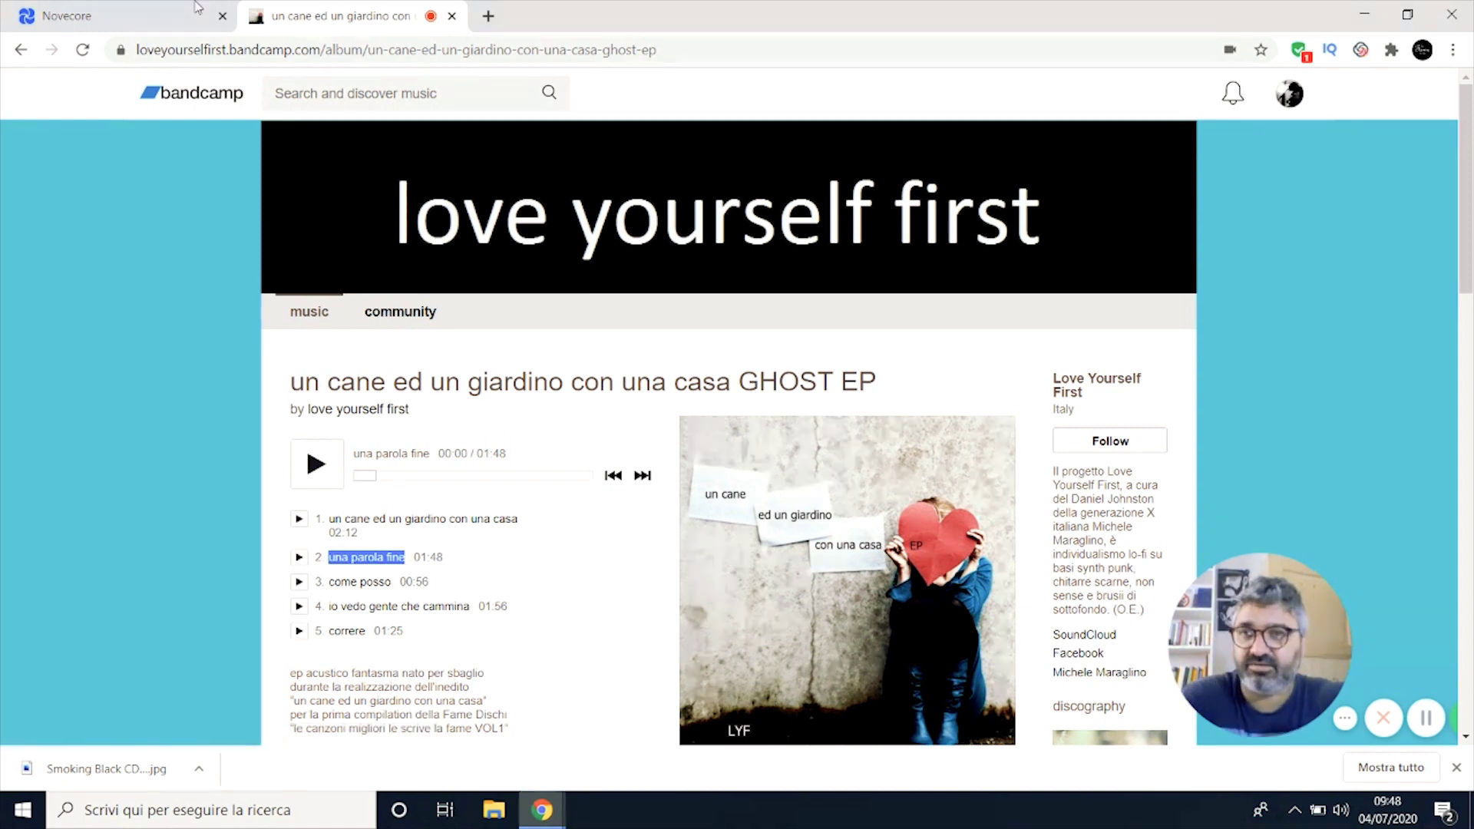
click(67, 15)
click(439, 269)
key(ctrl+v)
Step: Enter Love Yourself First as track 2's primary artist and fill in the producer's full name
click(463, 317)
text(Lo)
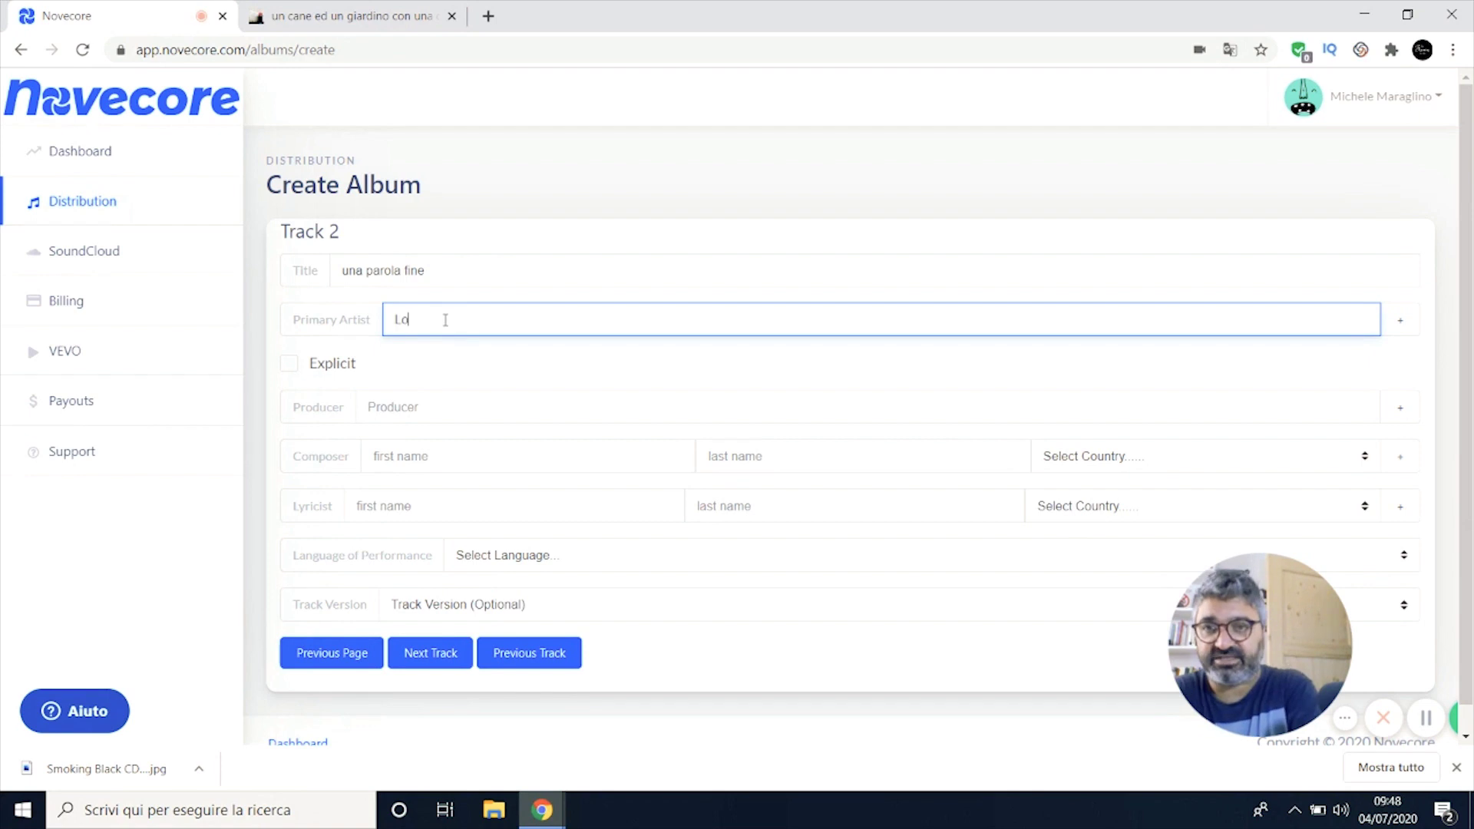
text(ve Yourse)
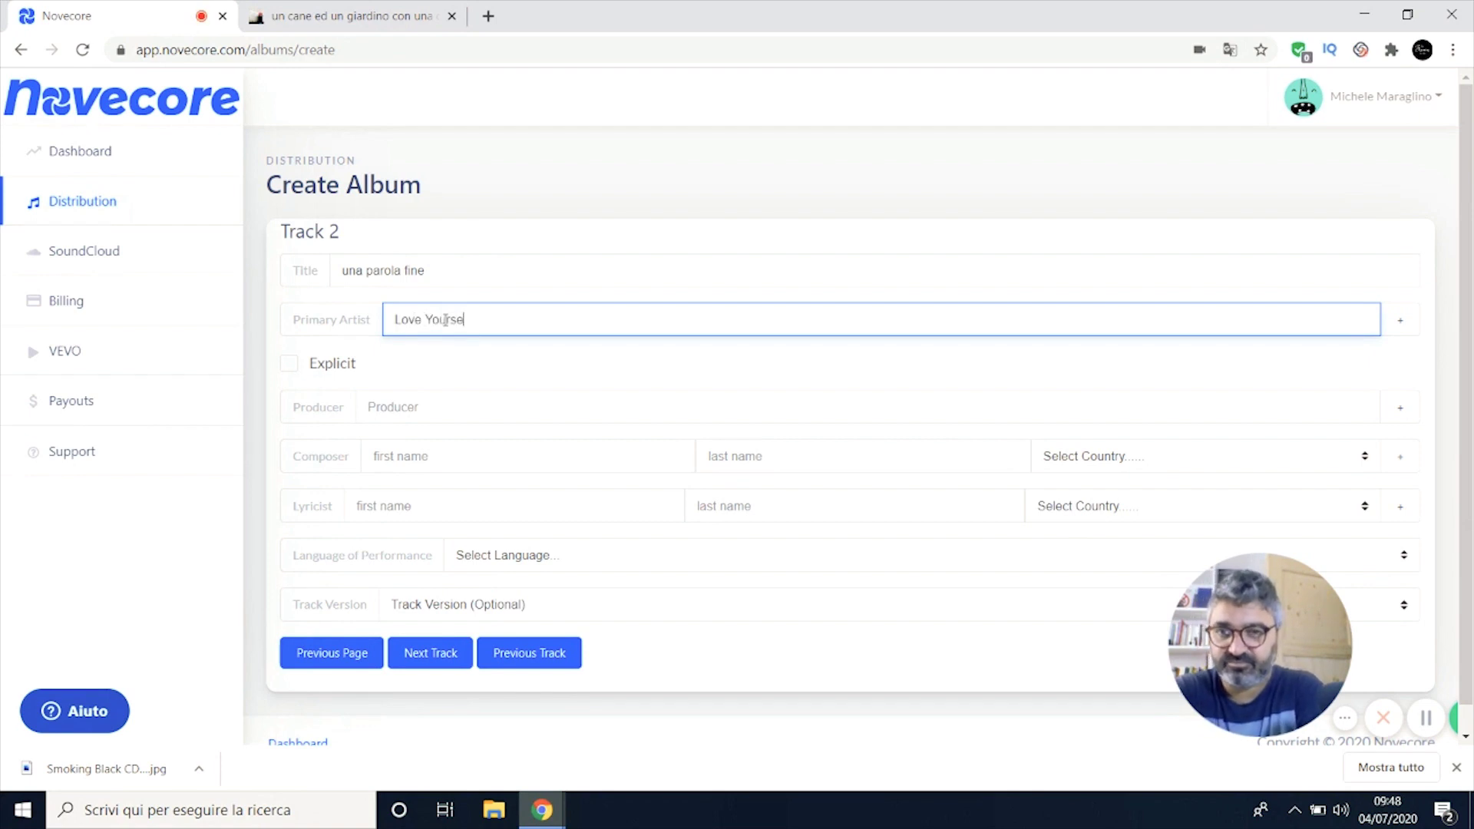
text(lf Firsdyt)
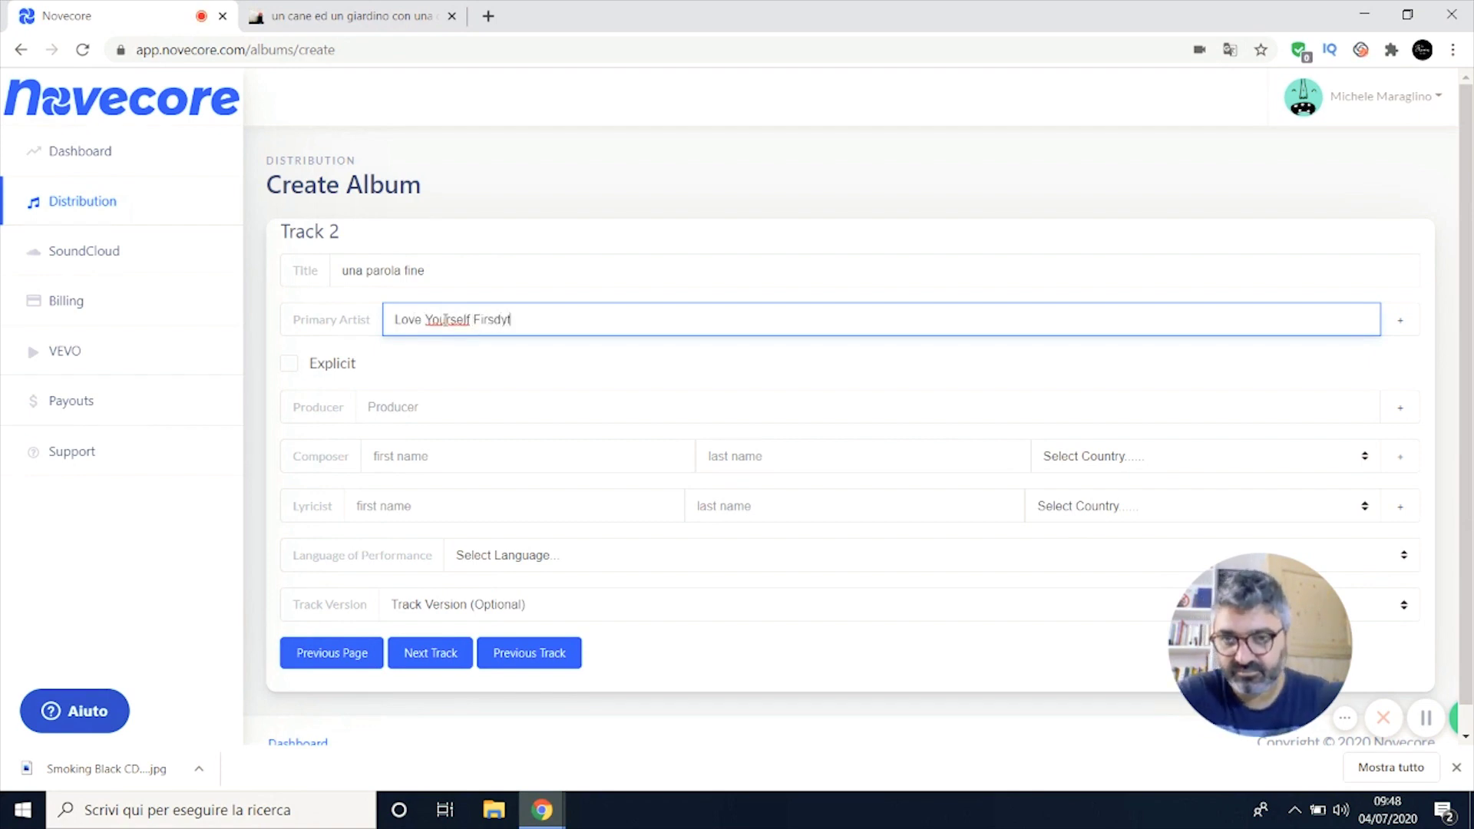
click(461, 415)
text(Michele Maraglino)
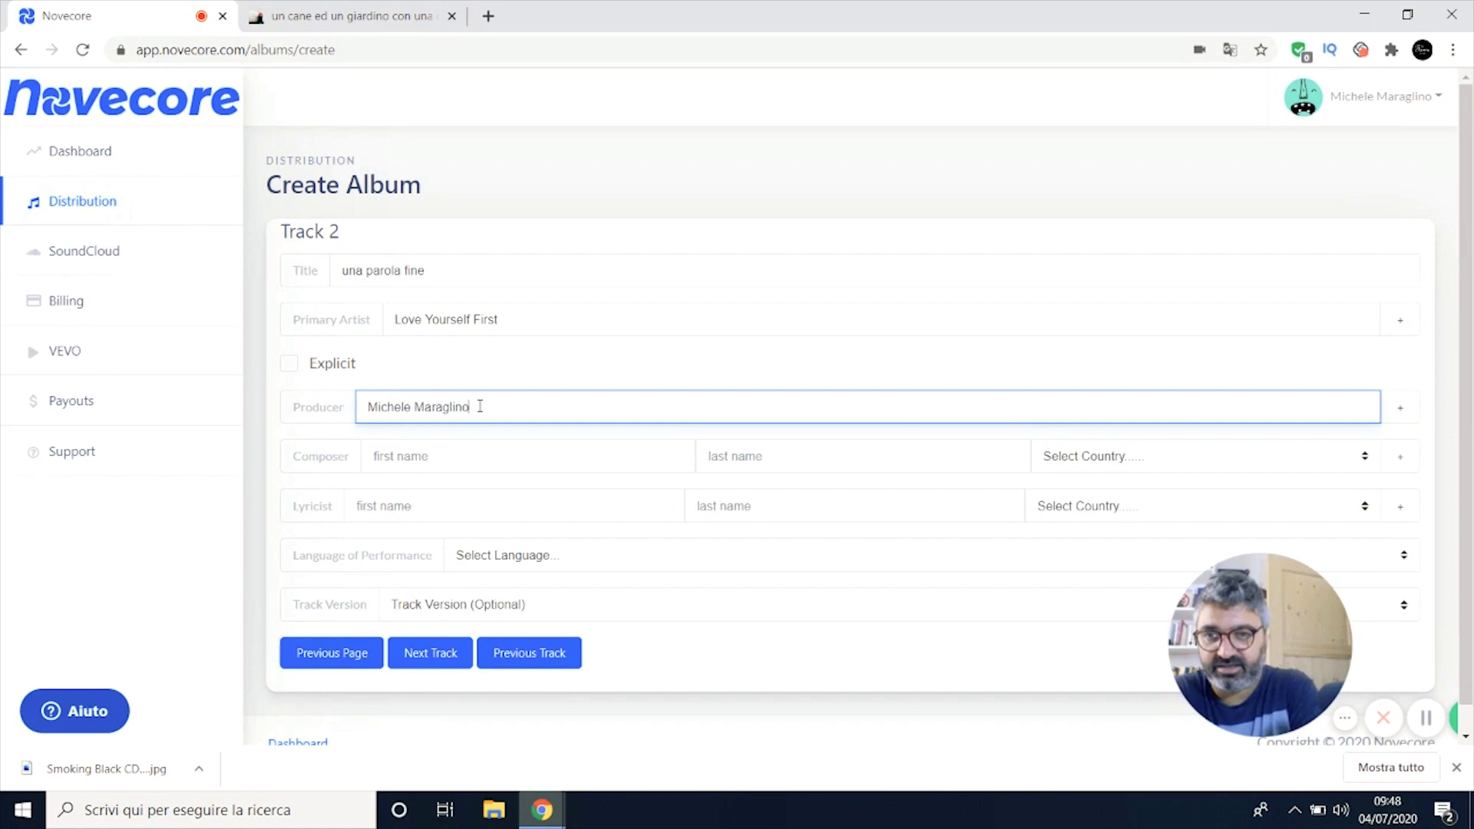
Step: Fill in the first and last names of track 2's composer and lyricist with the saved name
click(494, 463)
click(476, 500)
click(461, 516)
click(395, 552)
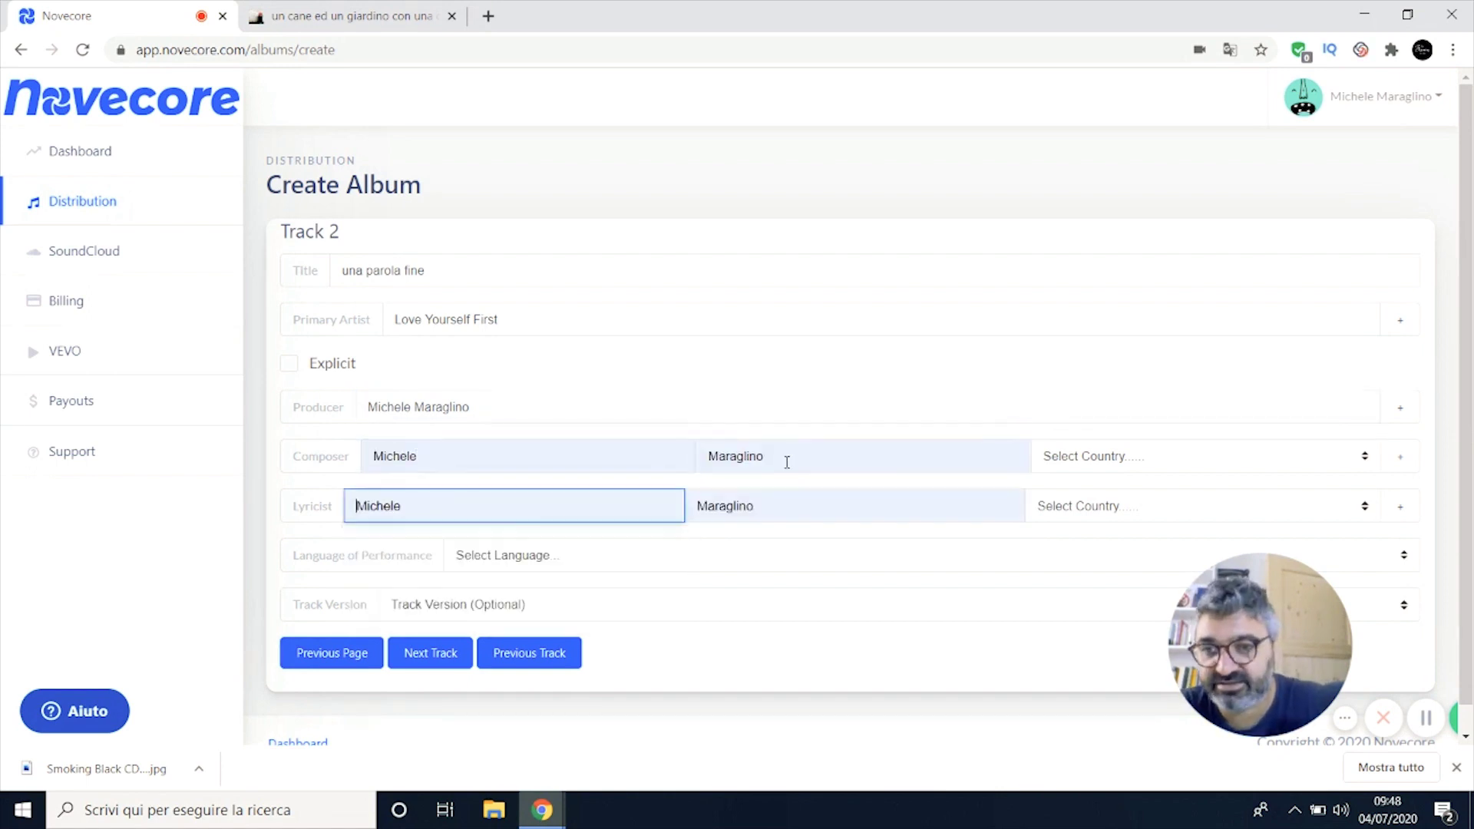
Step: Set the country of both track 2's composer and its lyricist to Italy
click(1139, 465)
key(i)
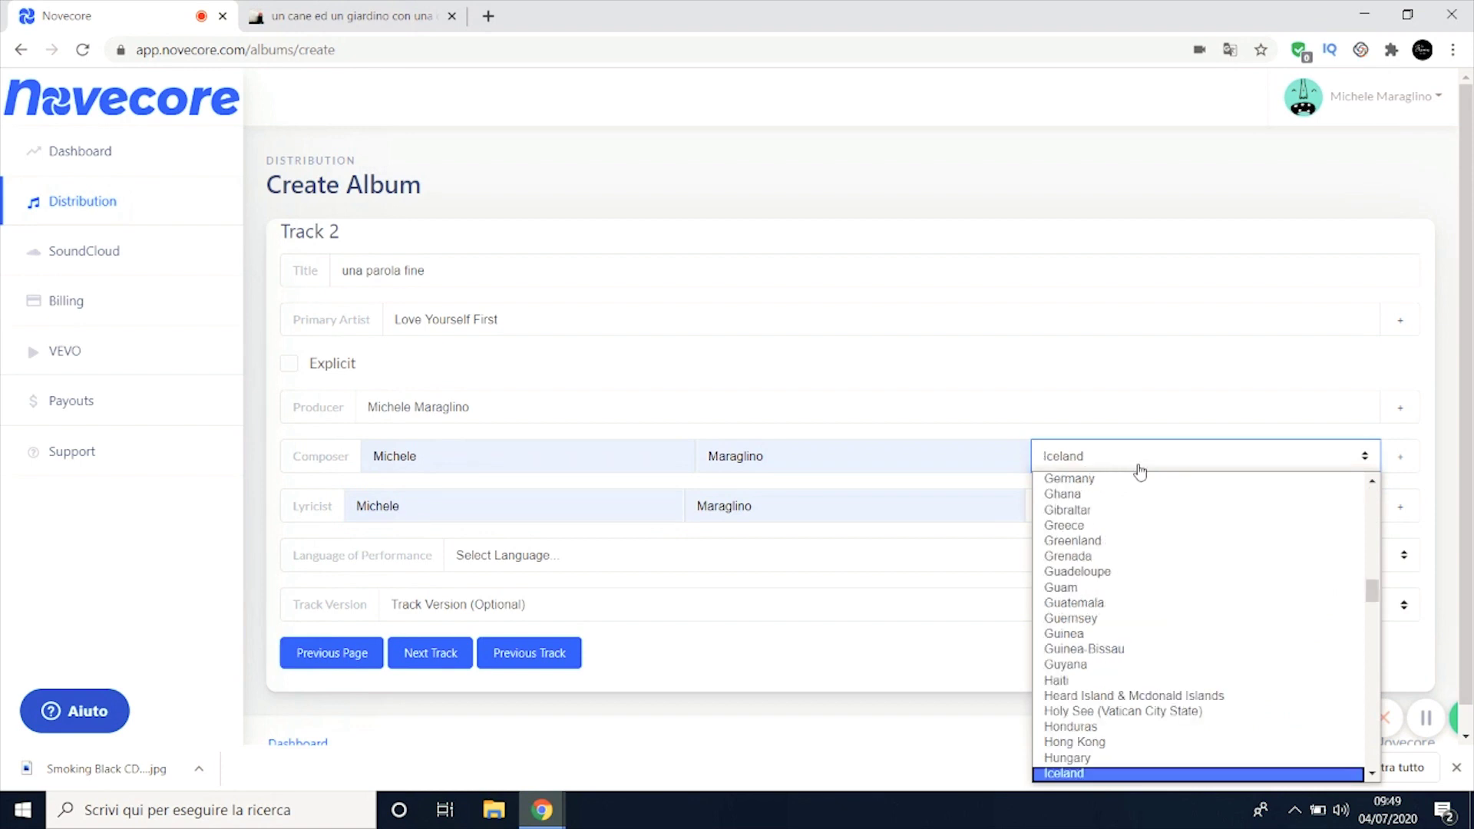
key(t)
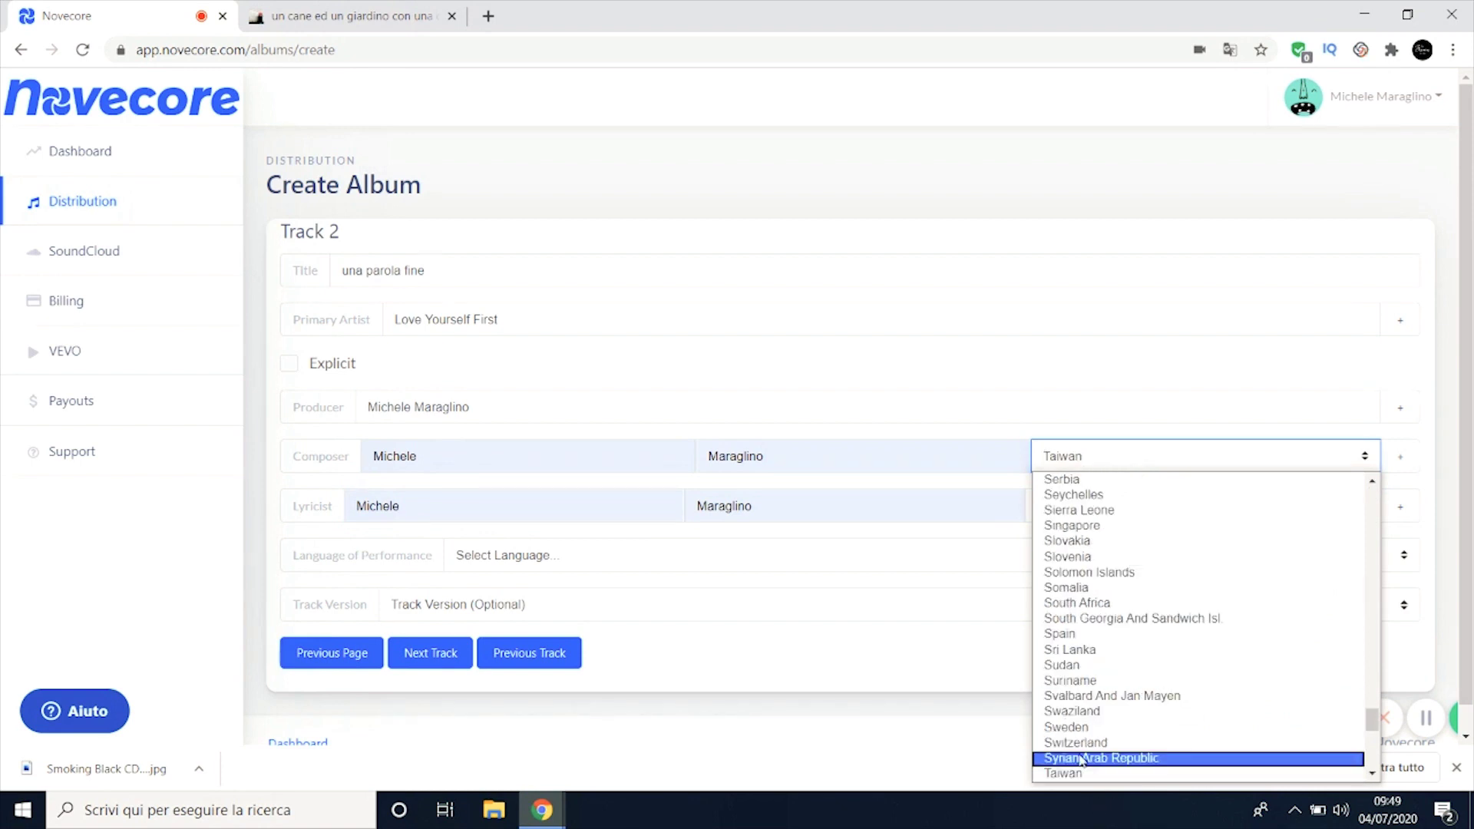
key(i)
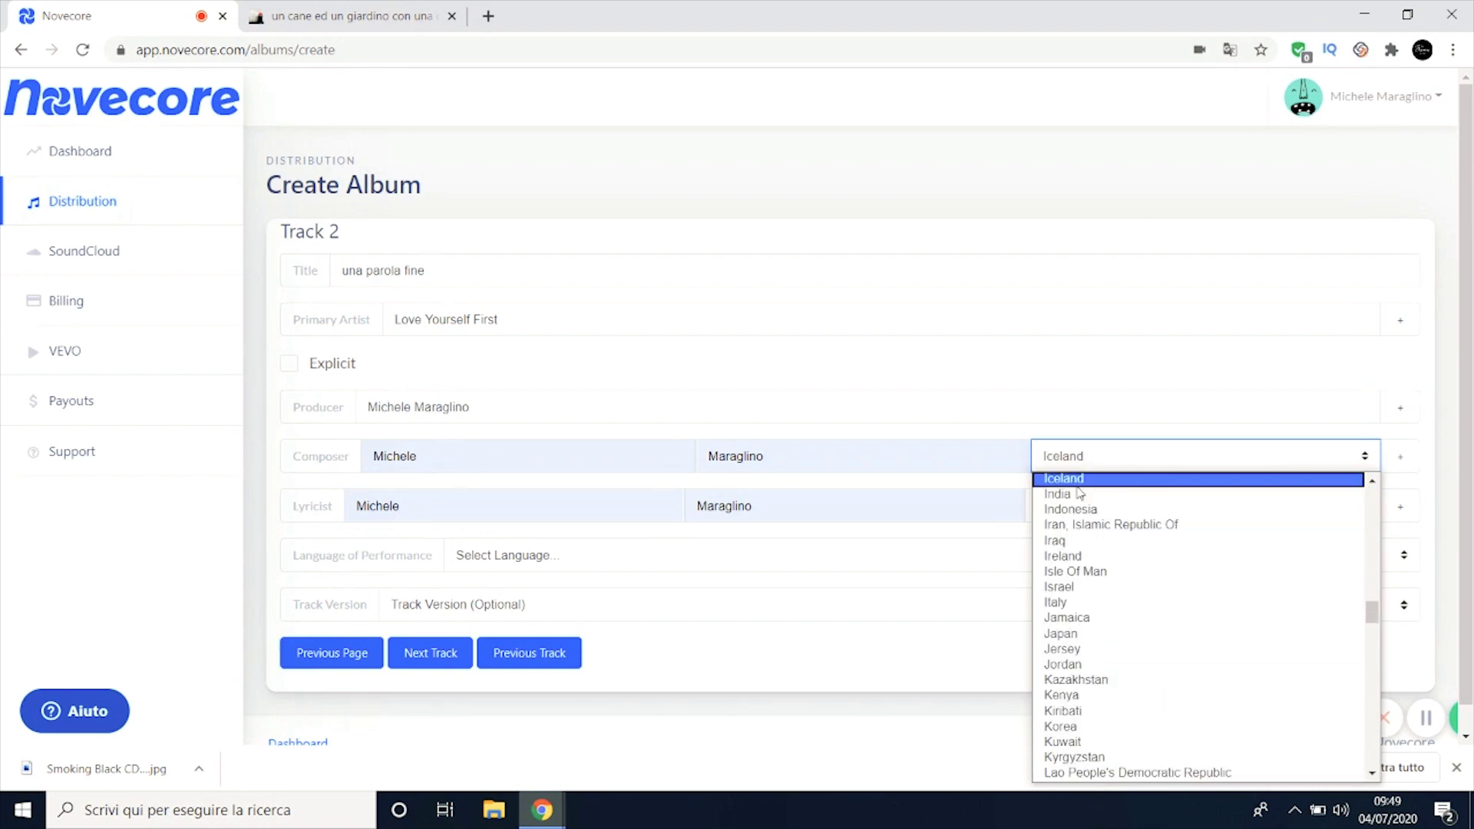
click(1086, 601)
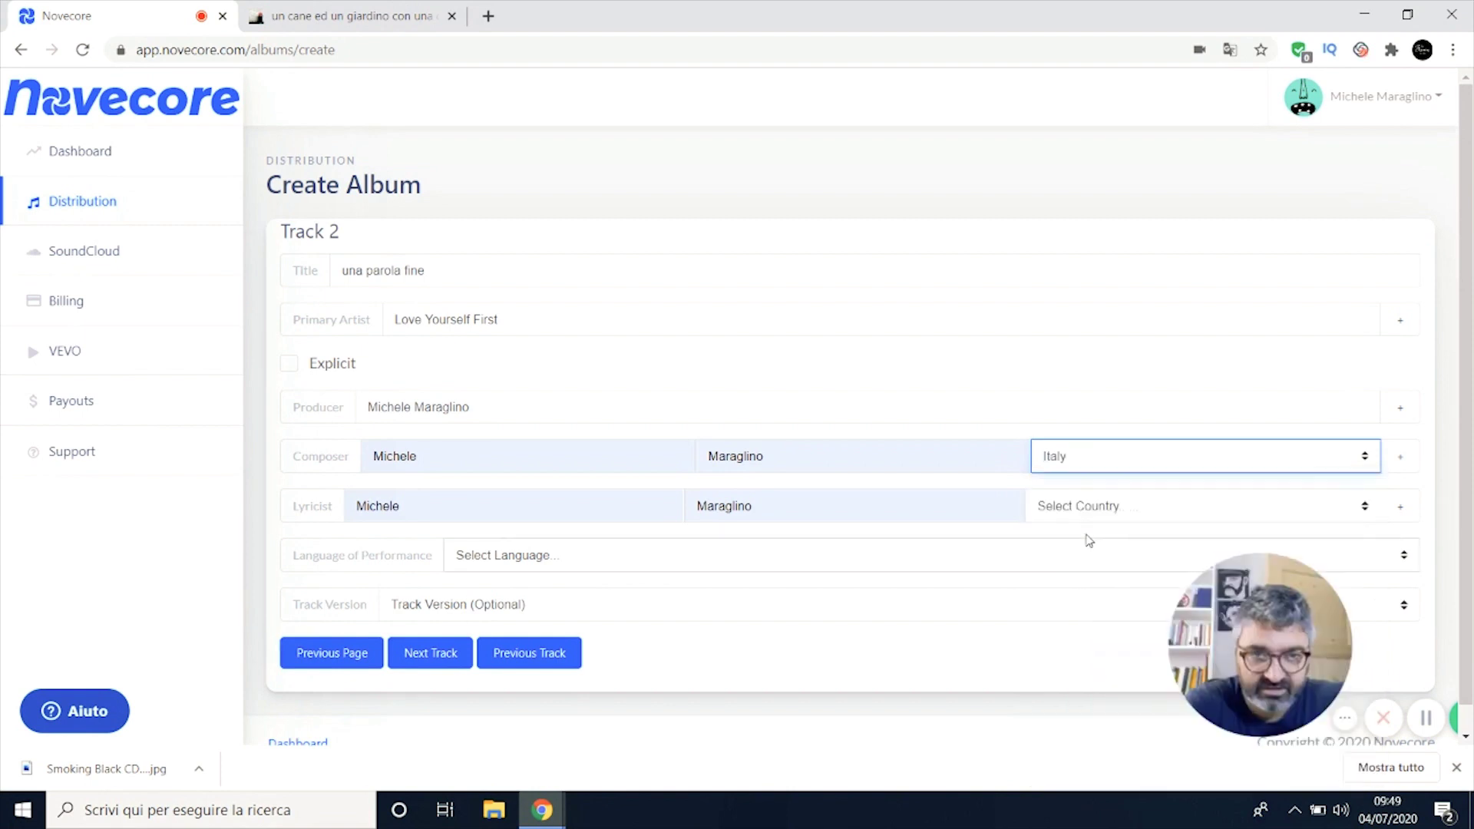
click(1095, 514)
key(i)
scroll(1097, 430, down, 3)
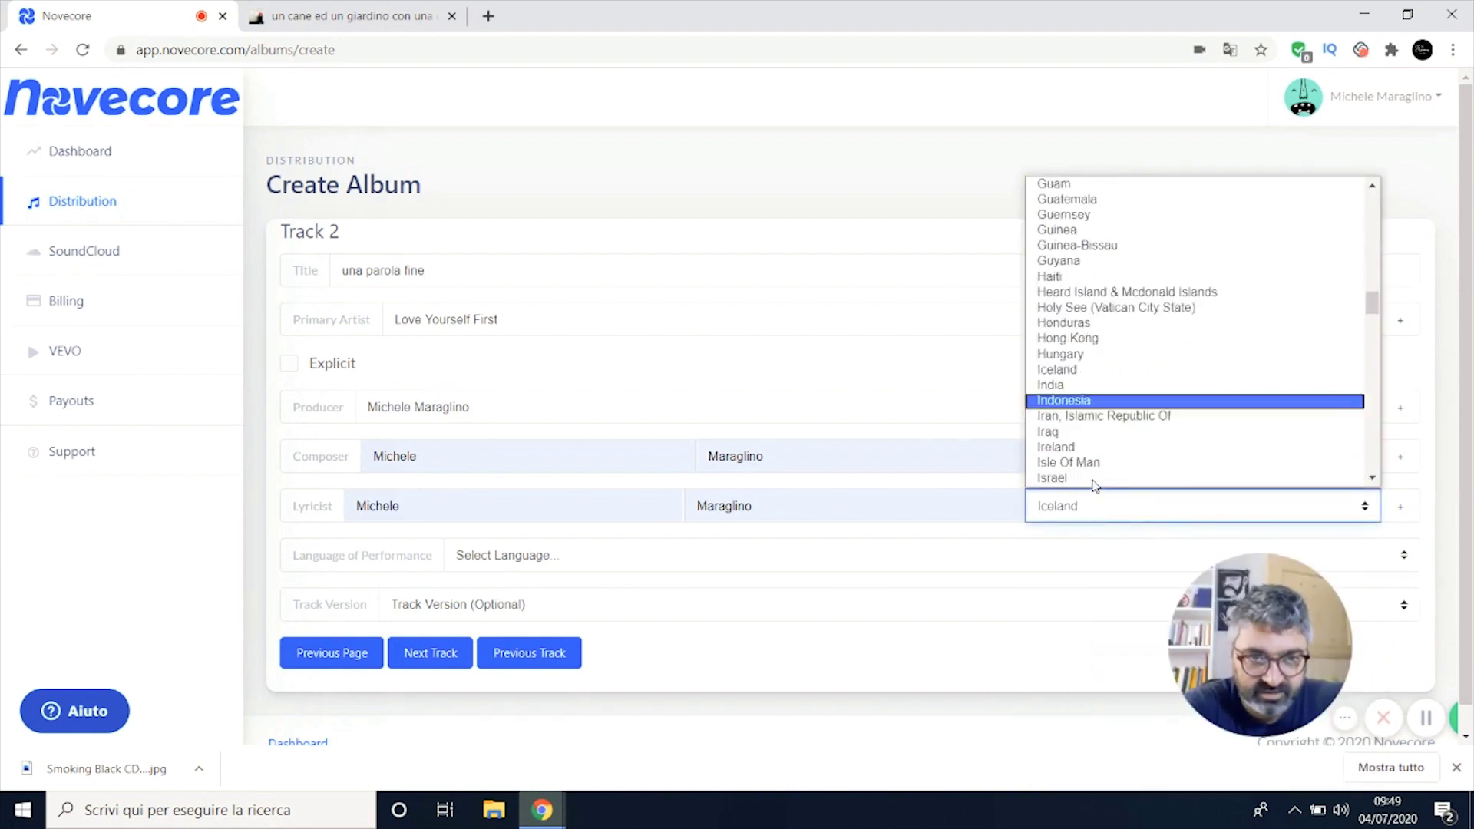
click(1066, 379)
Step: Set track 2's language of performance to Italian and continue to track 3
click(526, 554)
key(i)
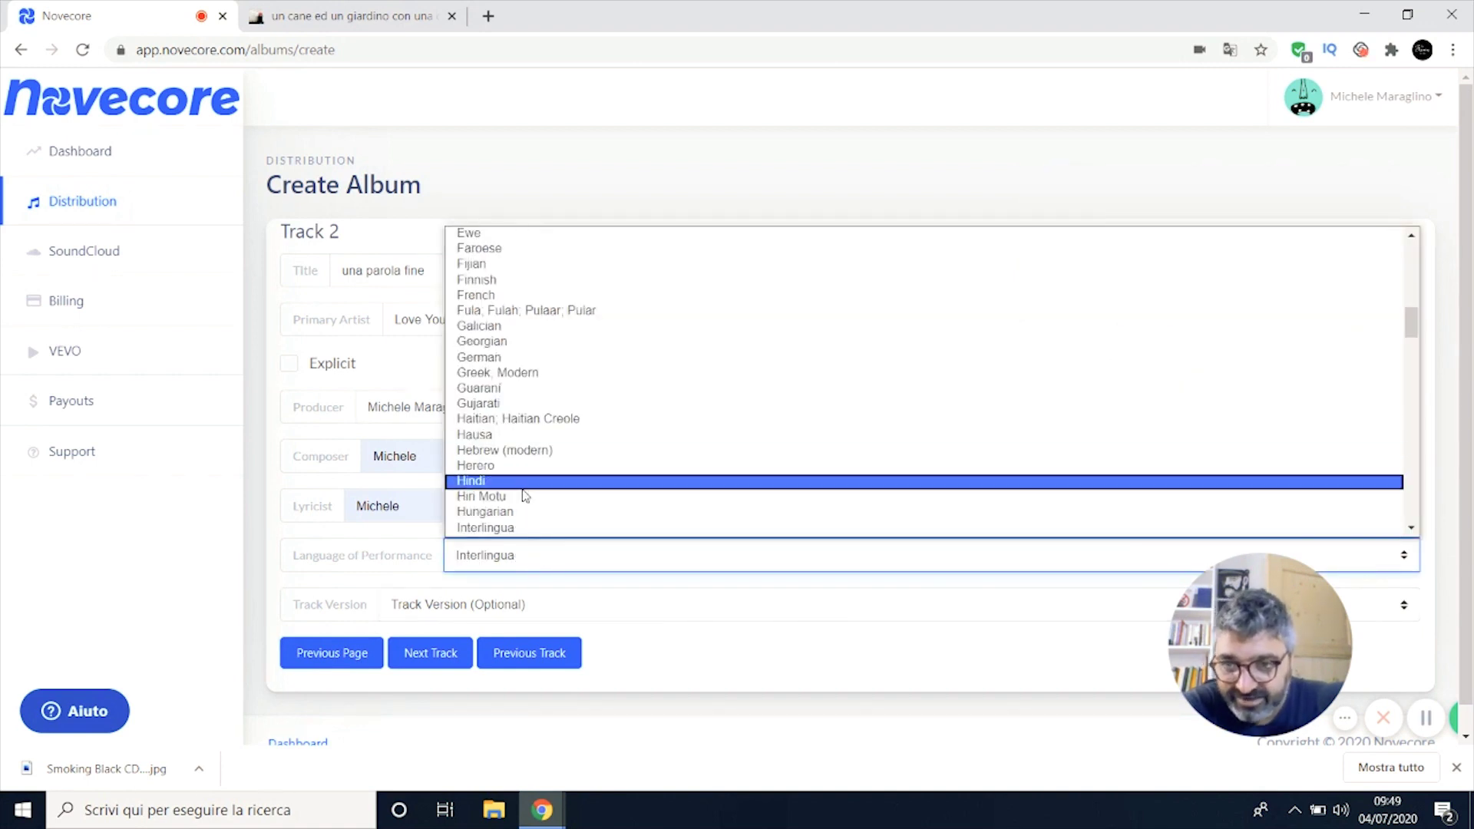
scroll(521, 499, down, 3)
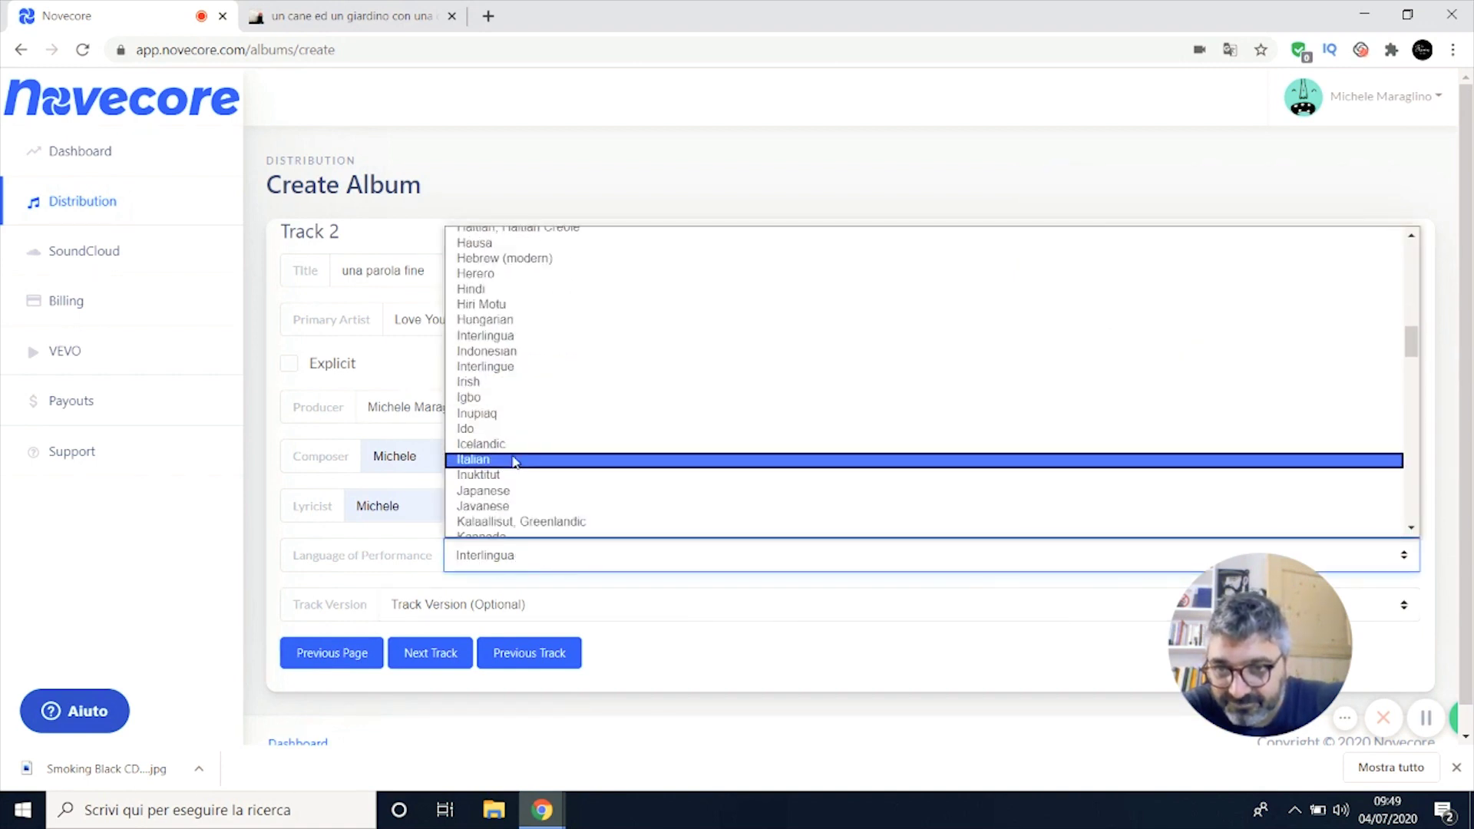
click(516, 461)
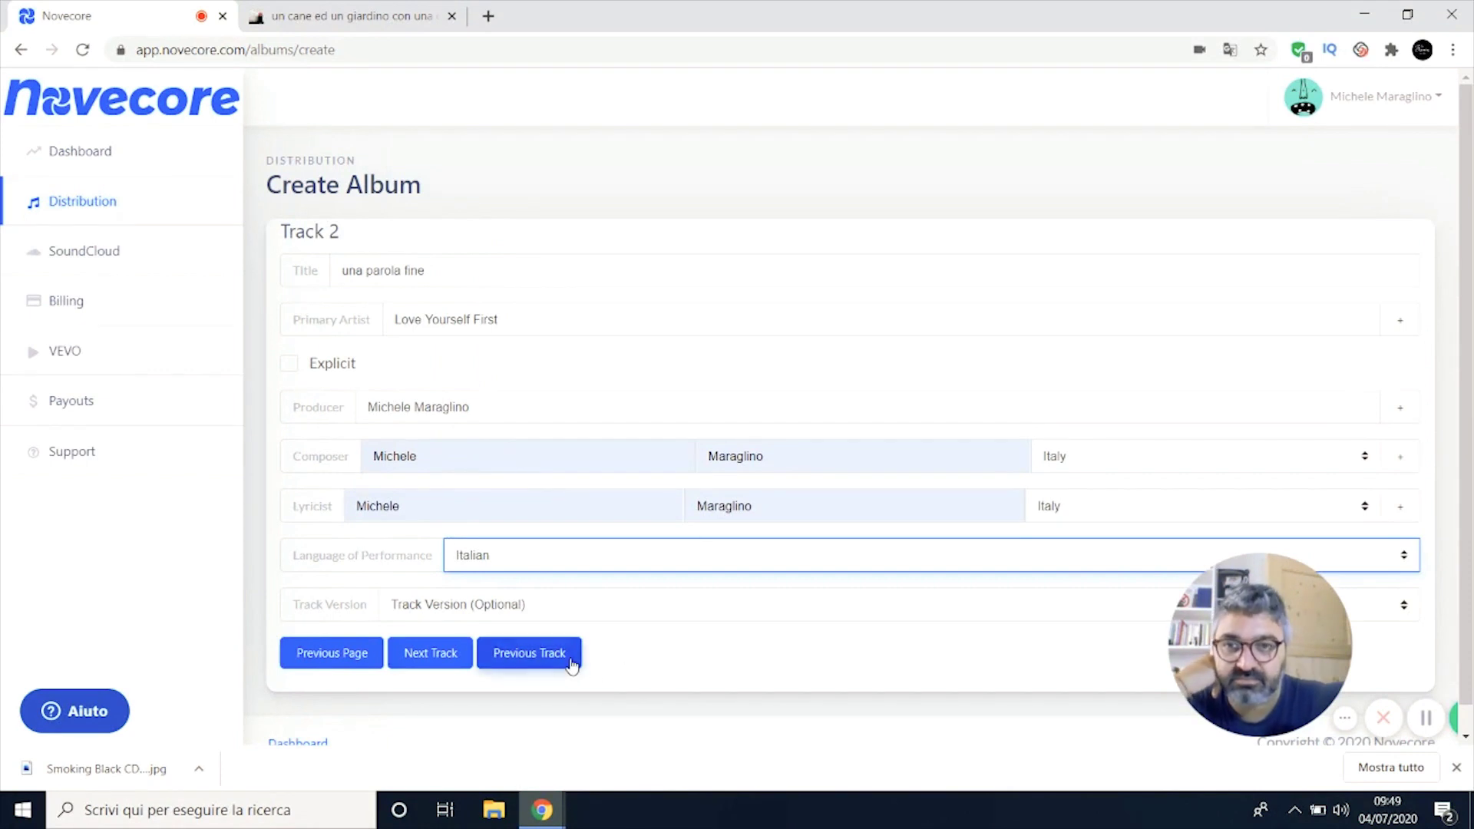
click(446, 658)
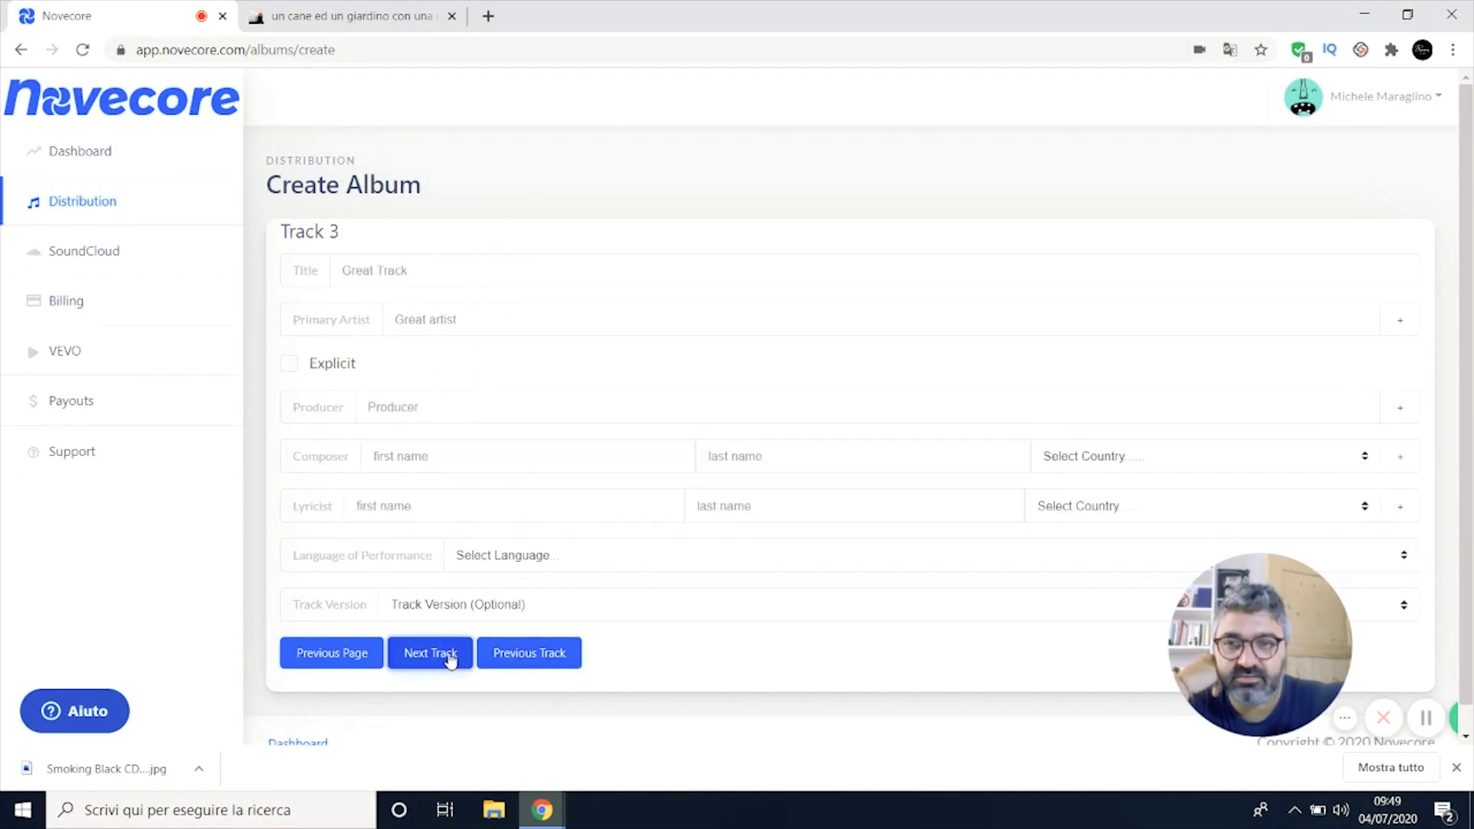
Step: Look up the third song on the Bandcamp track list and title track 3 "come posso"
click(345, 16)
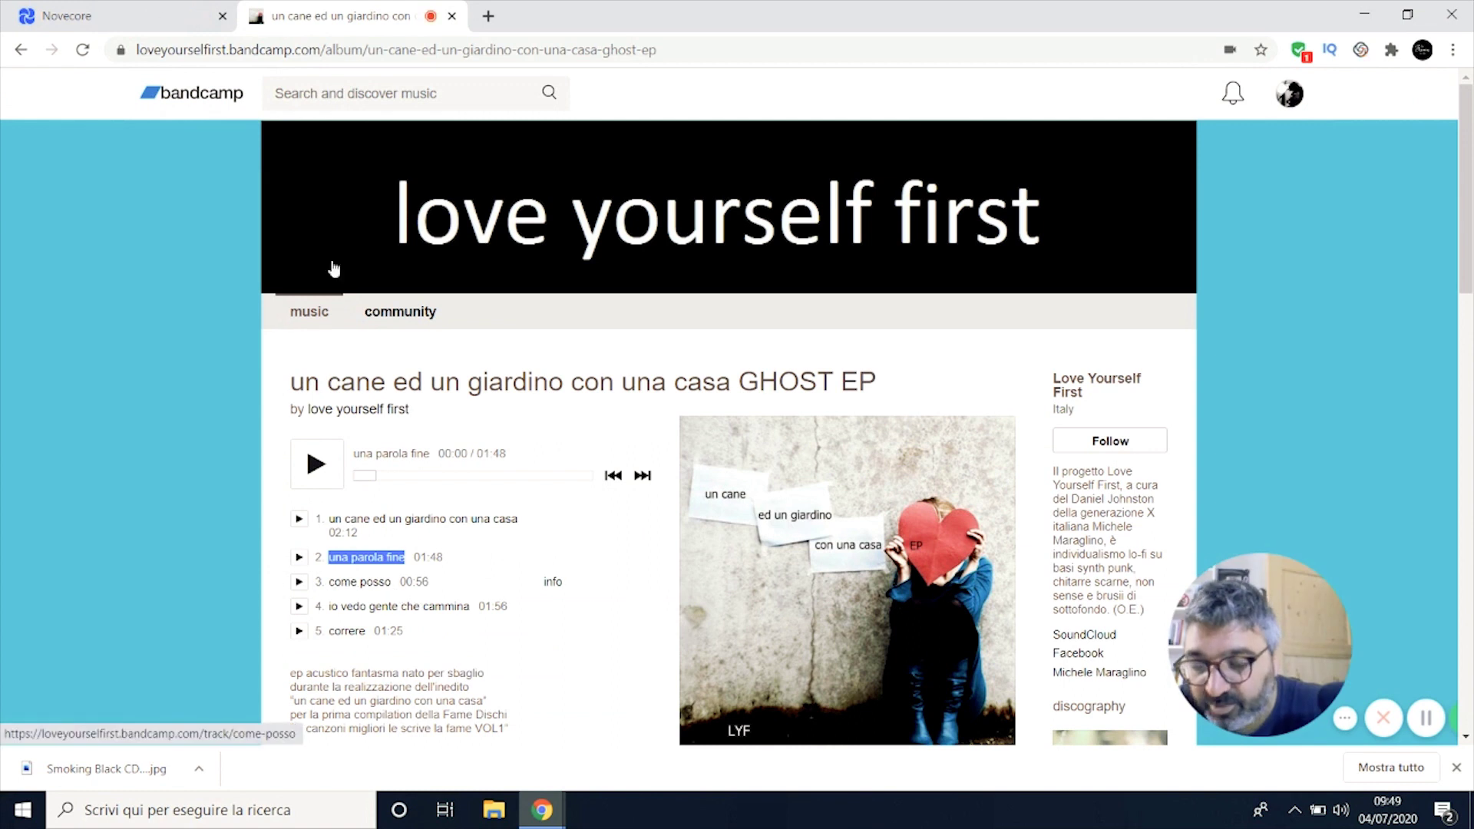
click(123, 15)
click(380, 263)
text(come posso)
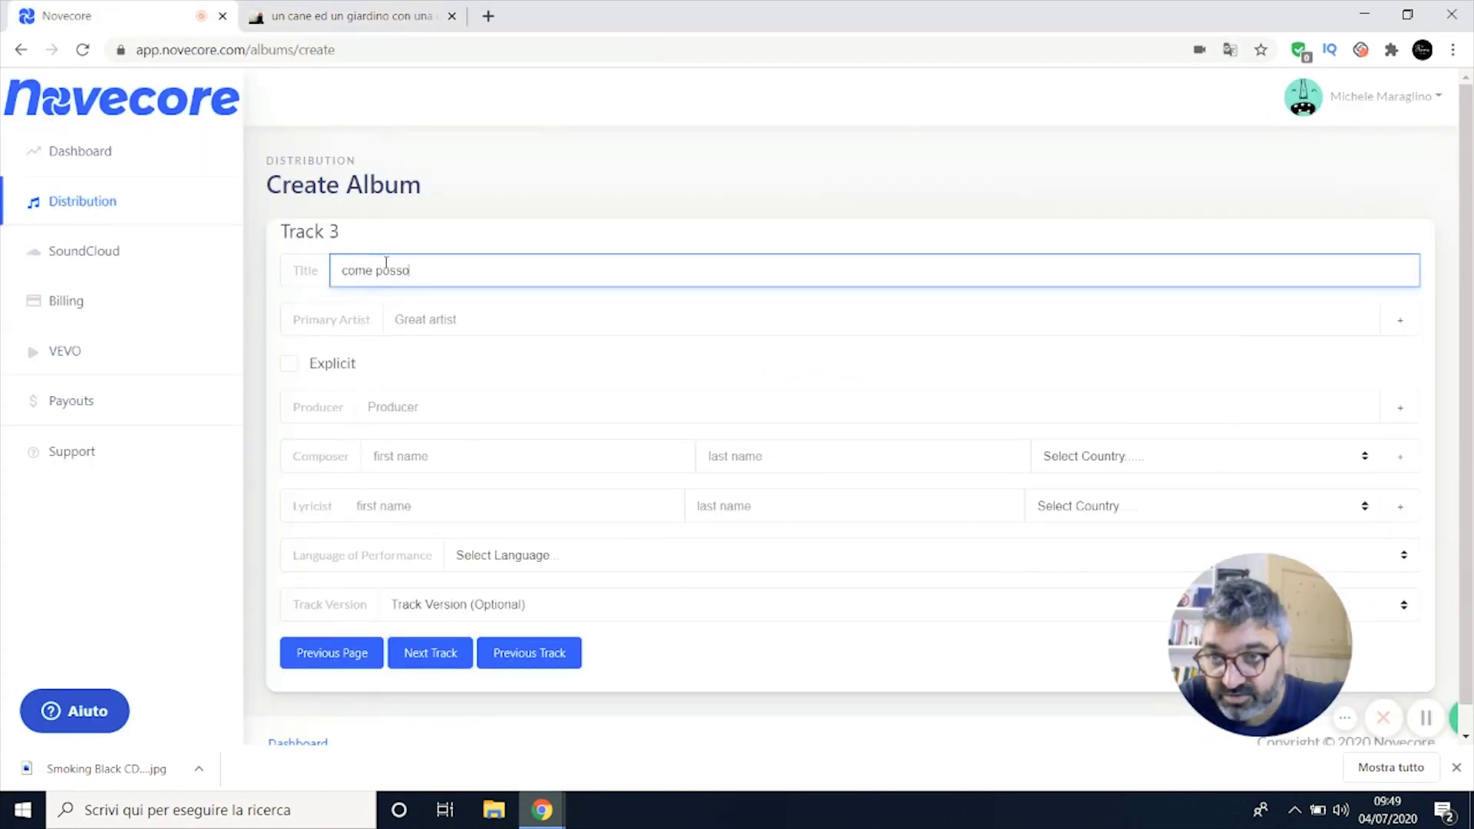
Step: Fill in the producer's full name as both primary artist and producer of track 3
click(436, 320)
text(Michele Marag)
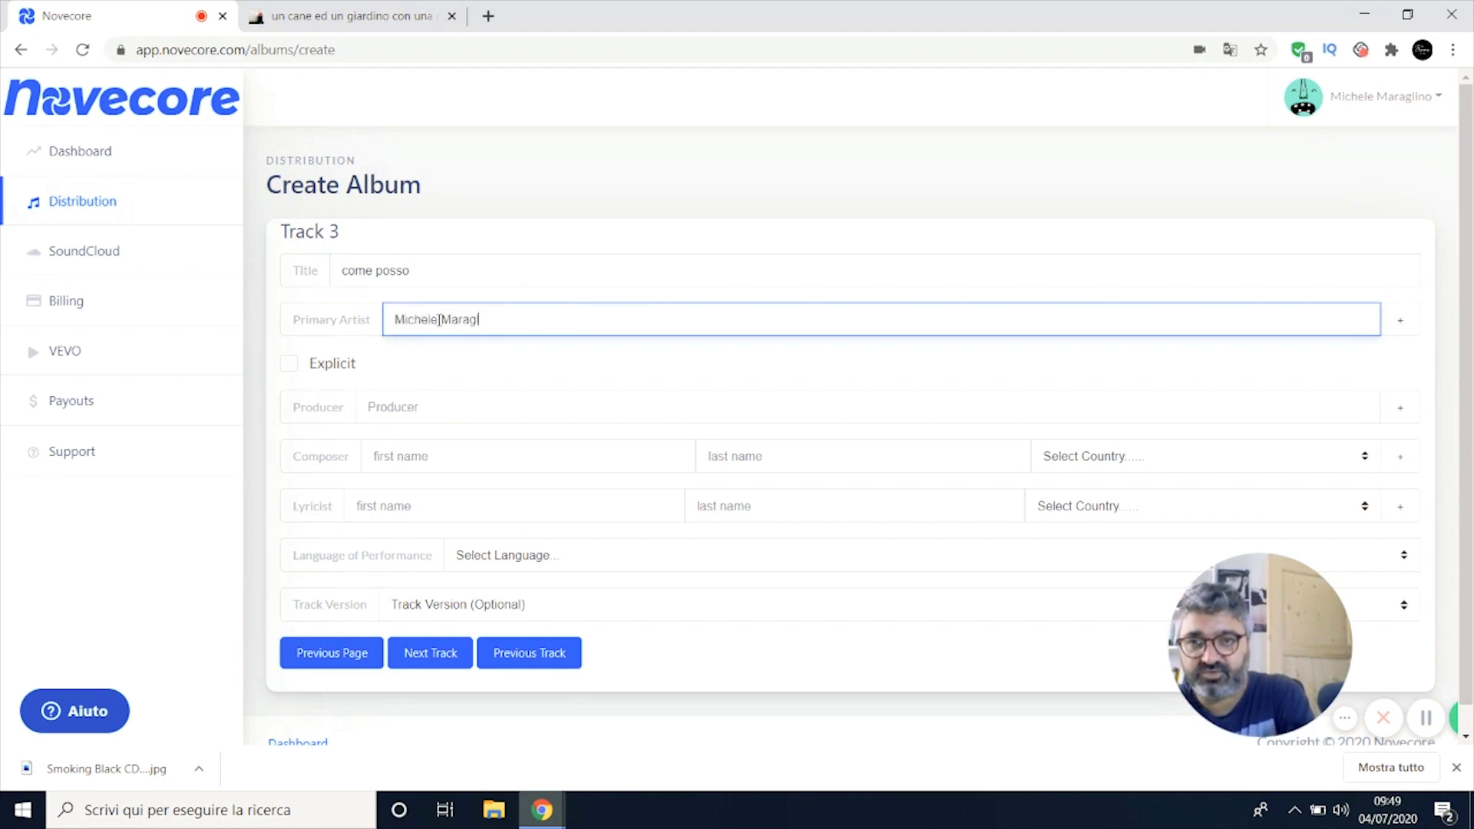
text(lino)
click(420, 399)
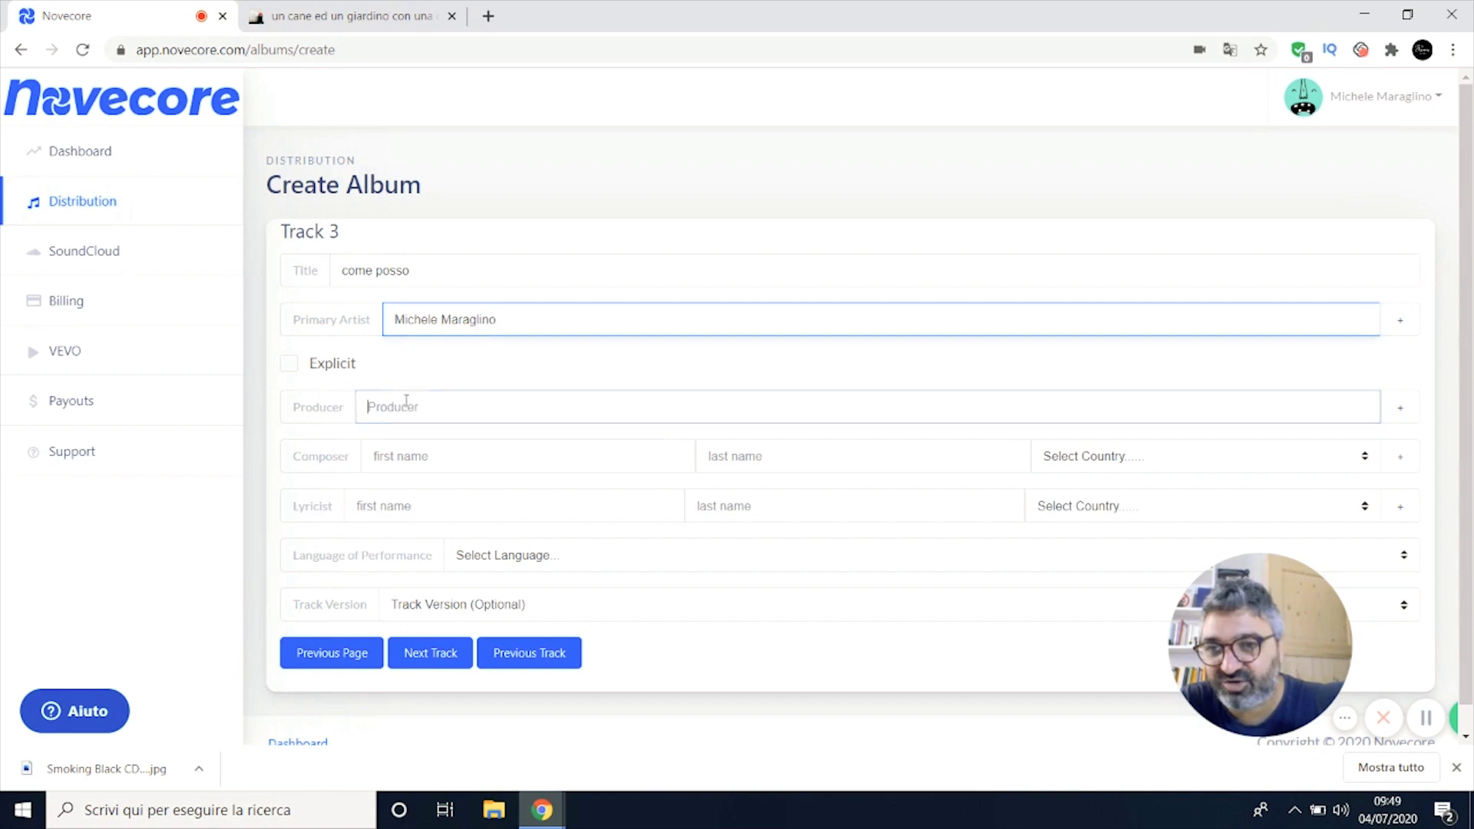
text(Michele MarAGLI)
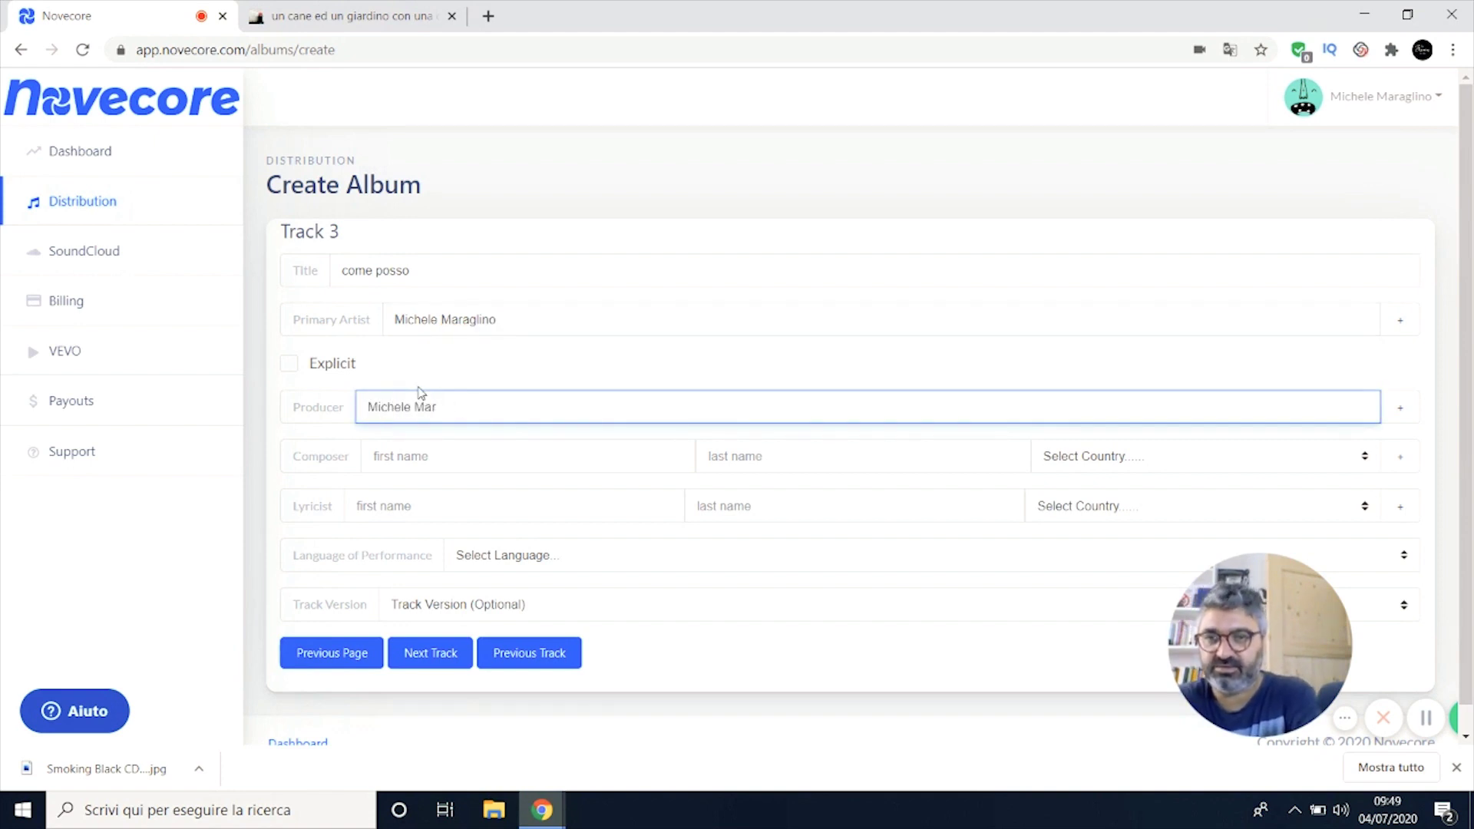
Step: Fill in the first and last names of track 3's composer and lyricist with the saved name
click(422, 457)
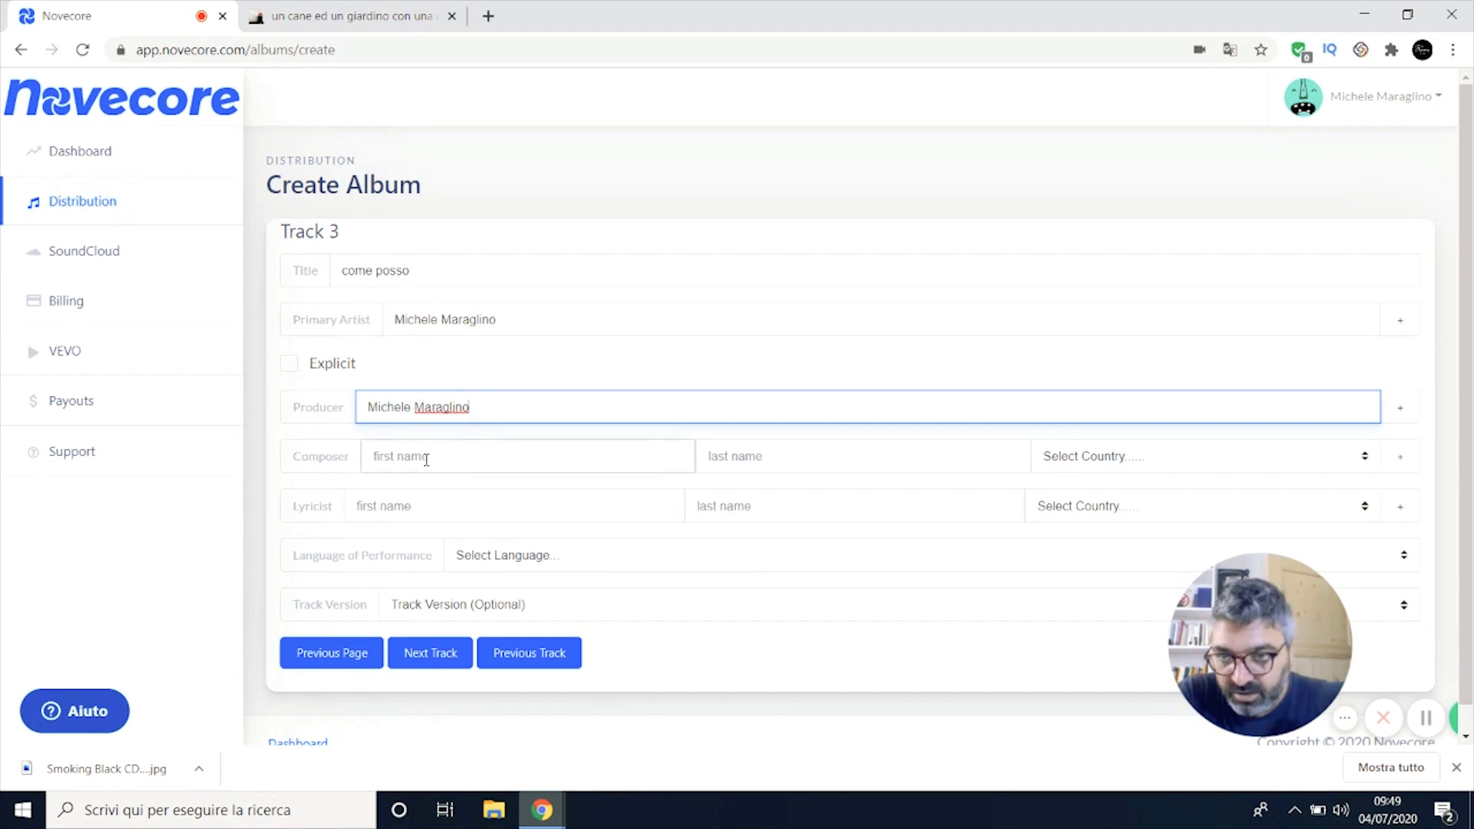
click(461, 505)
click(448, 508)
click(458, 563)
Step: Set the country of both track 3's composer and its lyricist to Italy
click(1149, 461)
key(i)
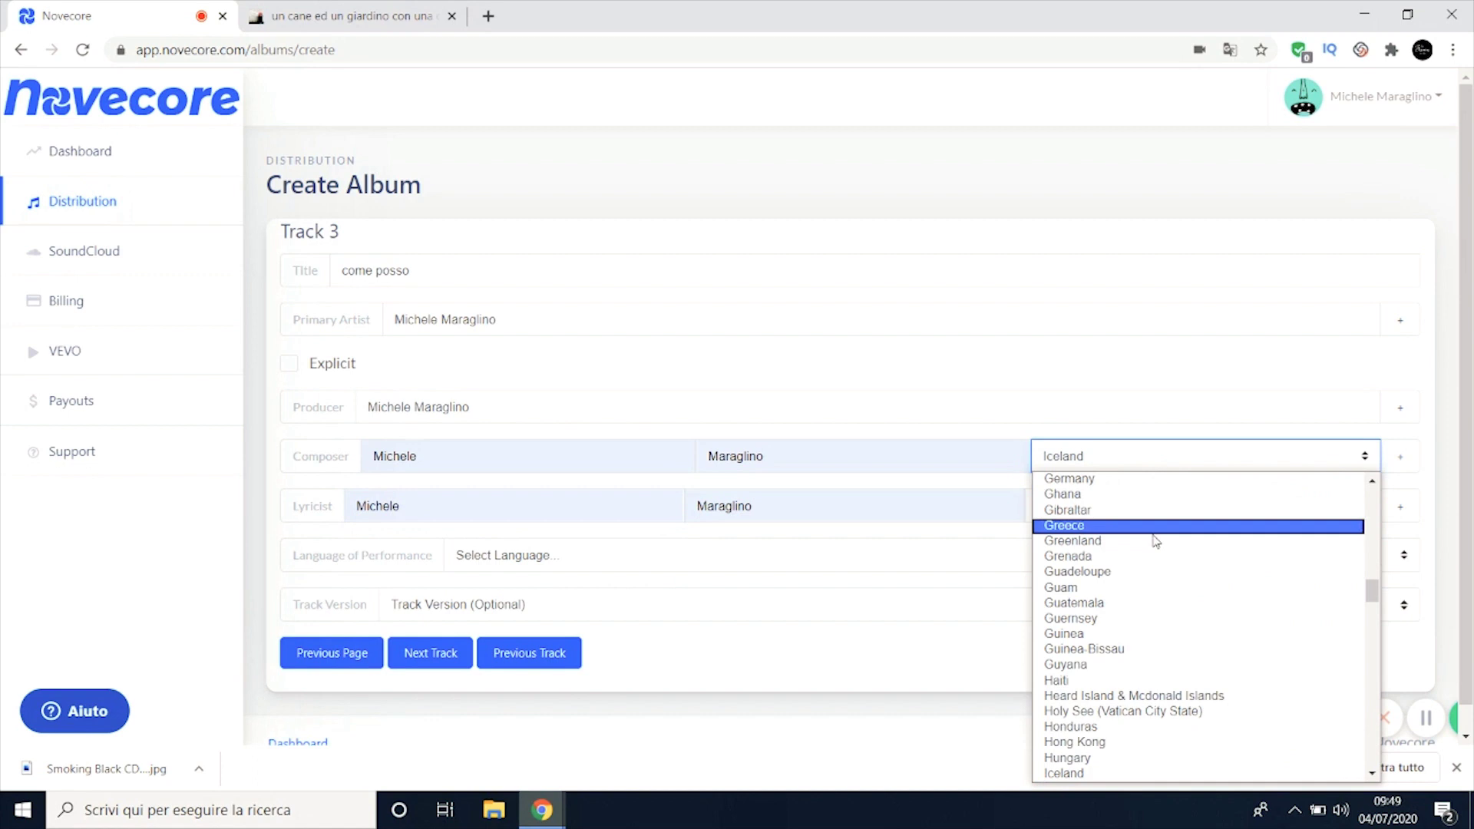
scroll(1092, 607, down, 4)
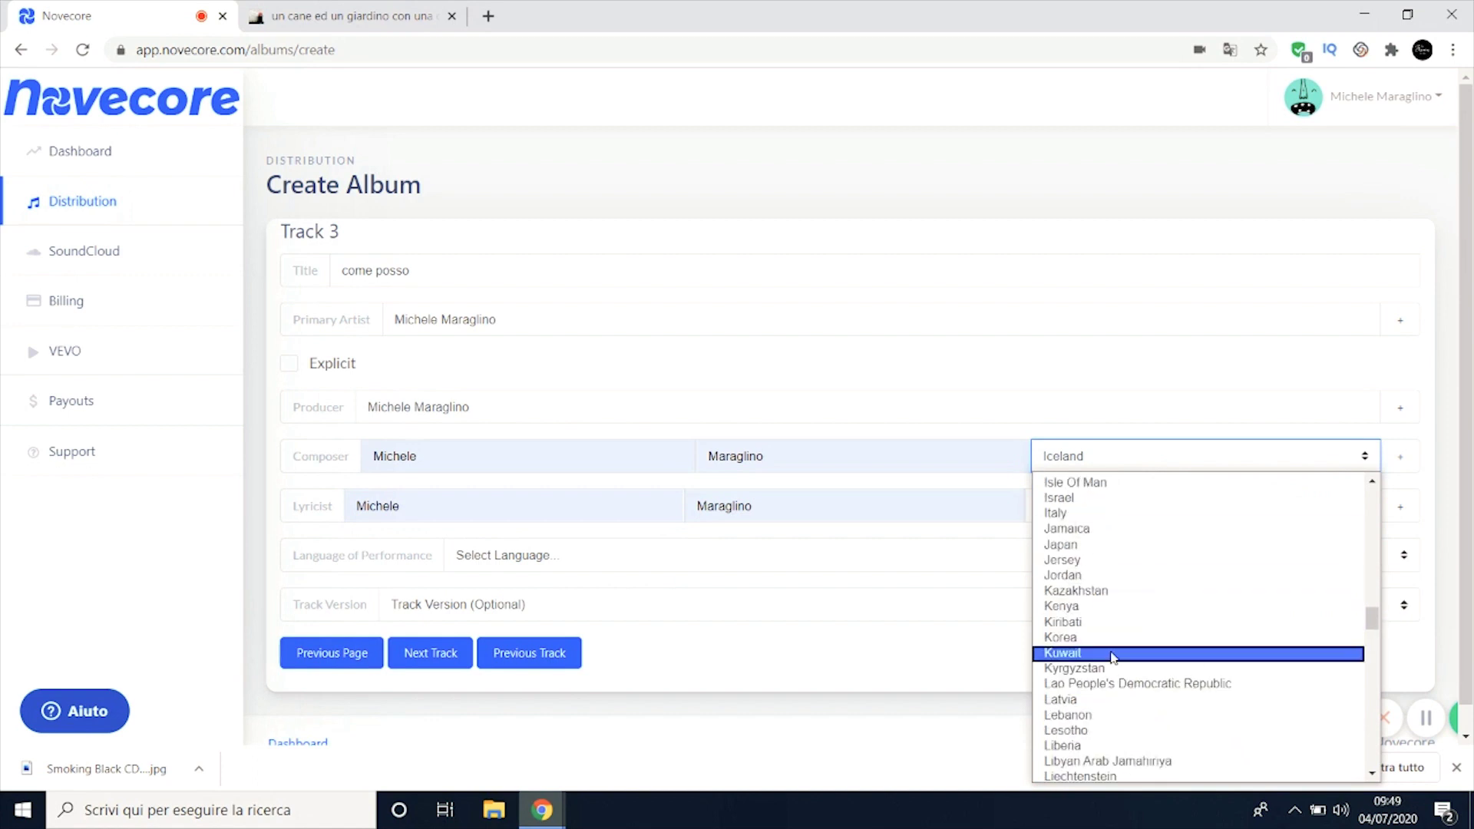
click(1058, 513)
click(1085, 509)
scroll(1075, 460, down, 10)
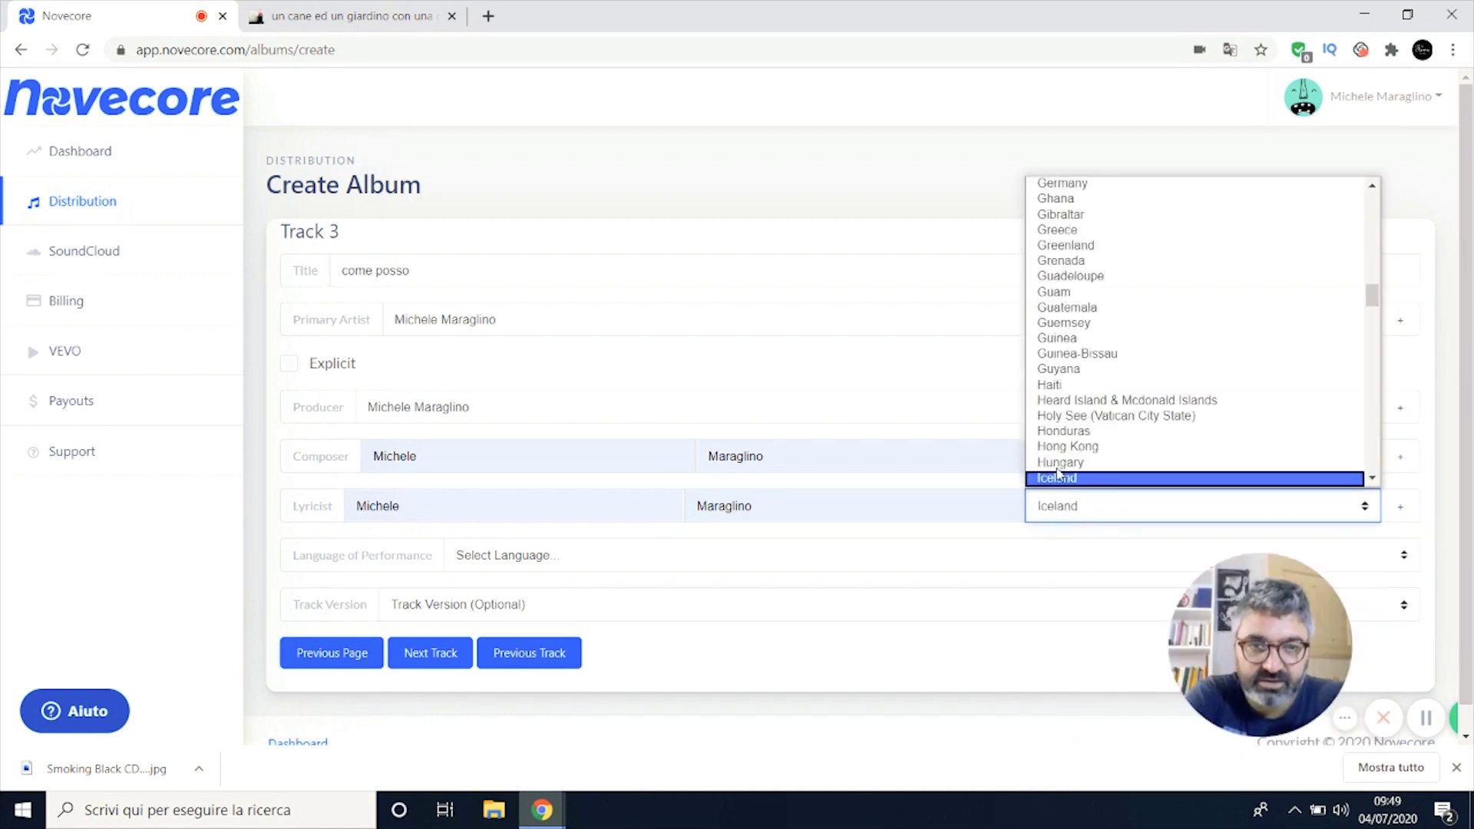
click(1127, 415)
Step: Set track 3's language of performance to Italian and continue to track 4
click(537, 555)
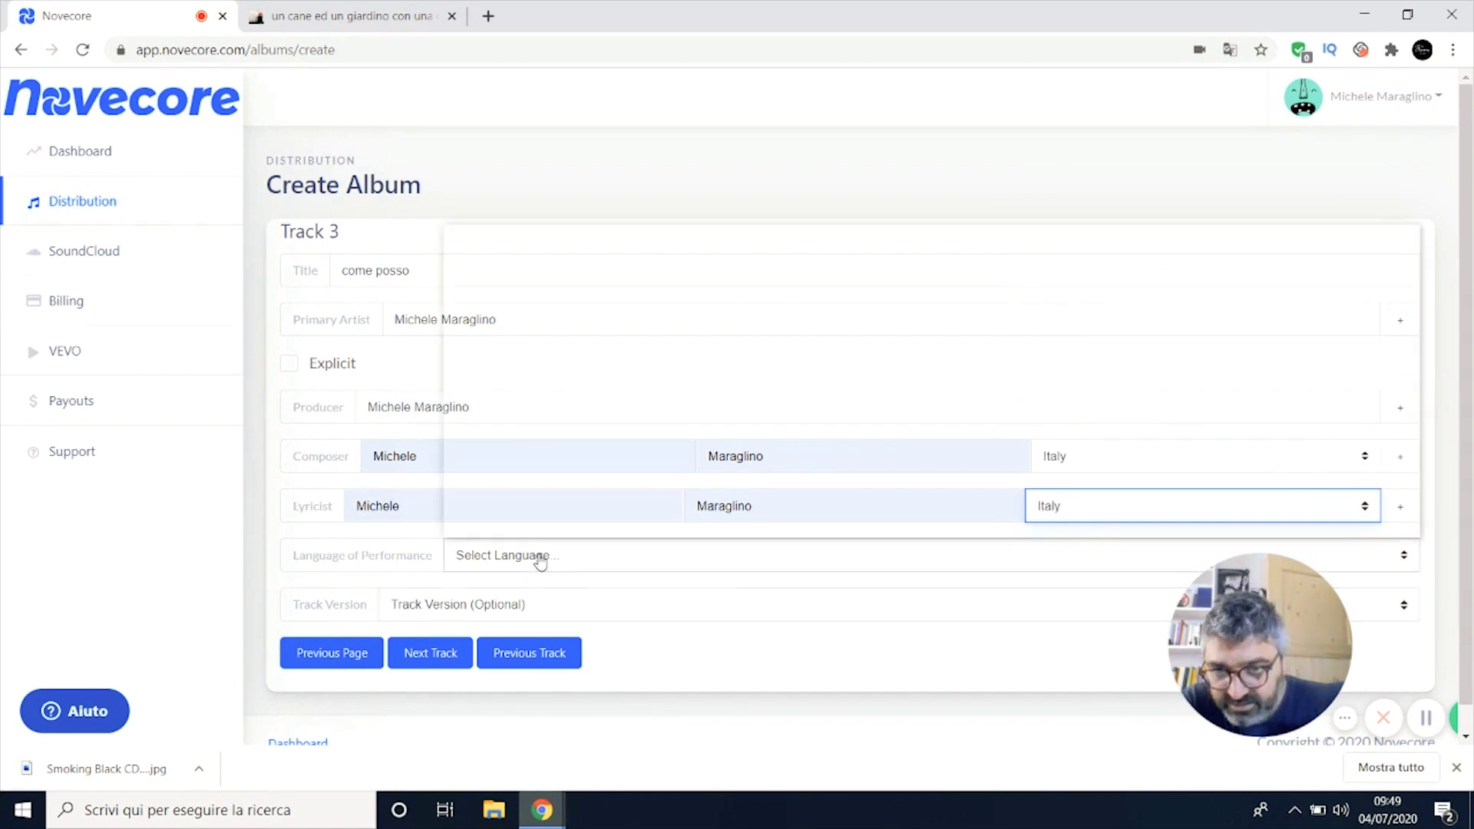
key(i)
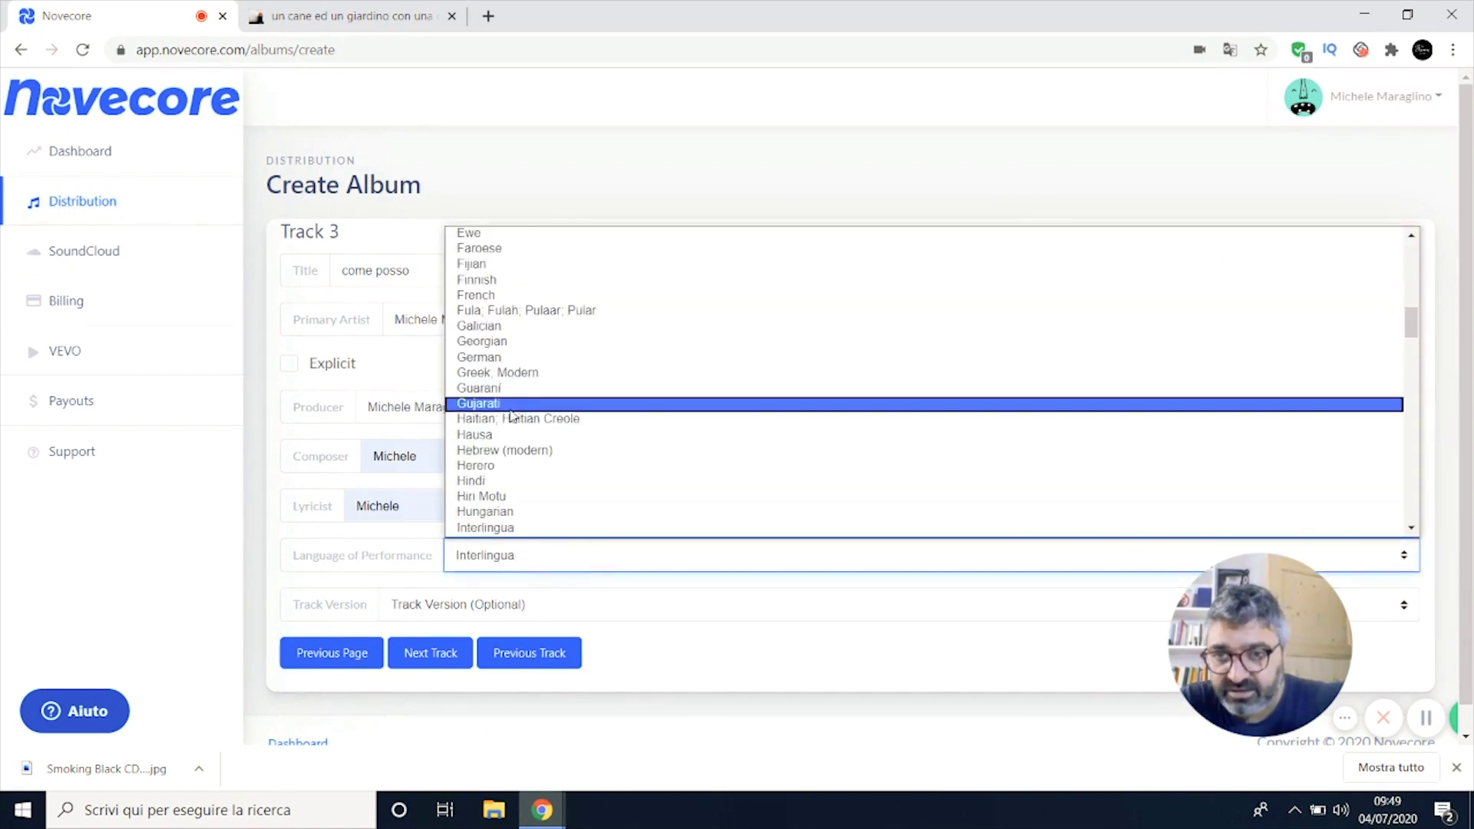
scroll(515, 449, down, 5)
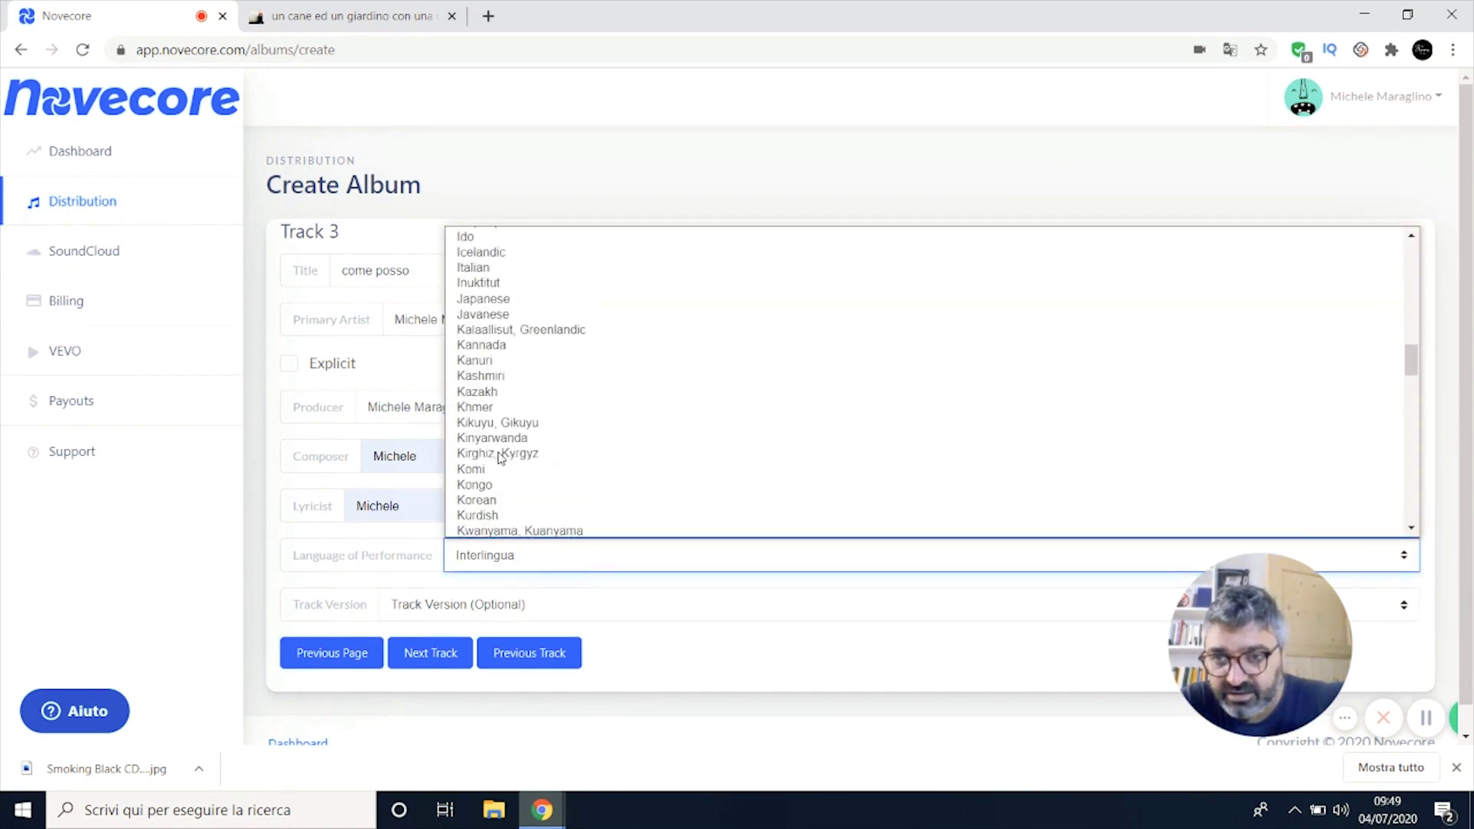
click(506, 274)
click(444, 656)
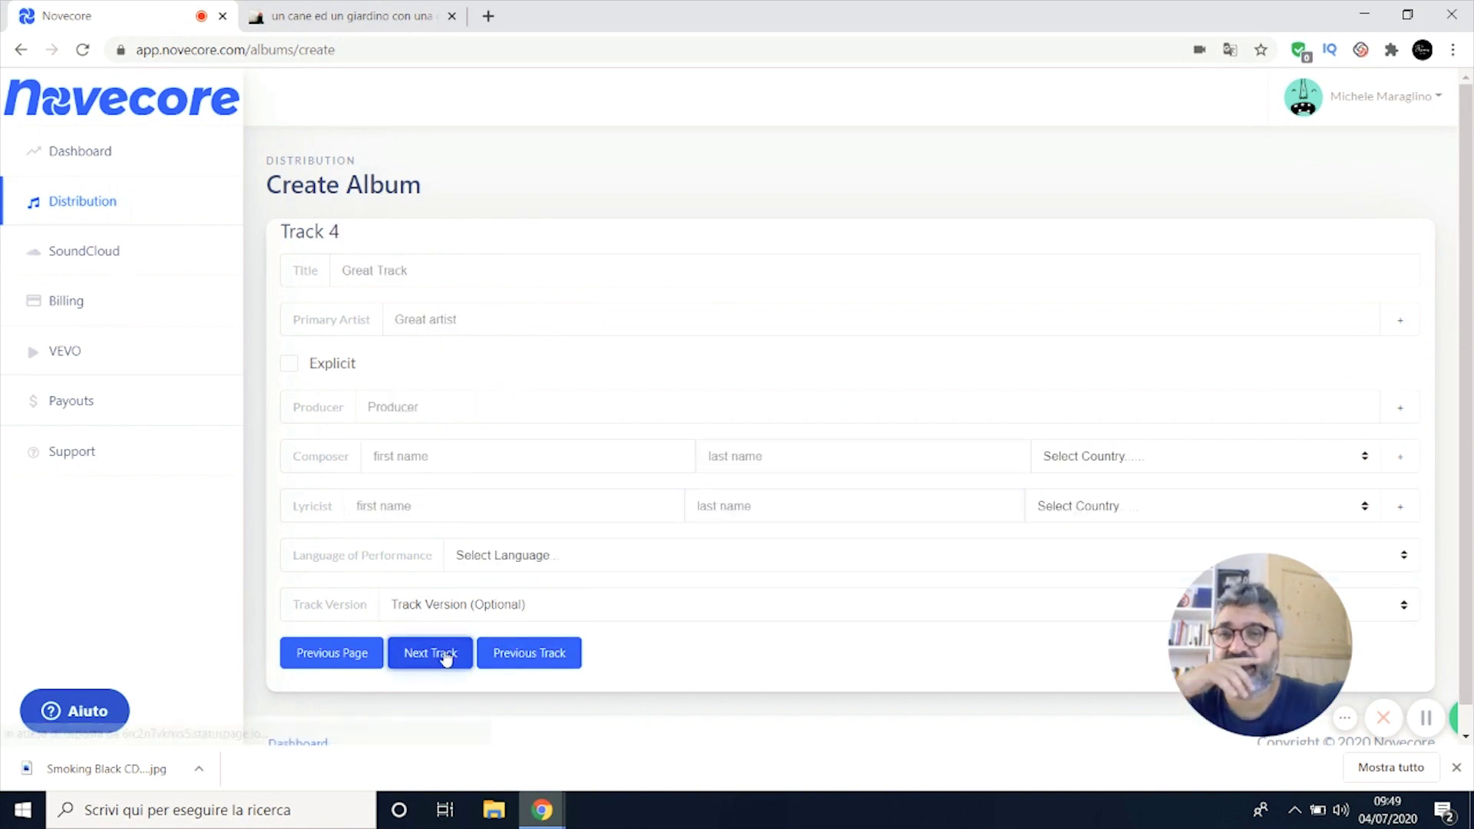
Step: Copy the fourth song's title "io vedo gente che cammina" from the Bandcamp track list into track 4's title
click(345, 15)
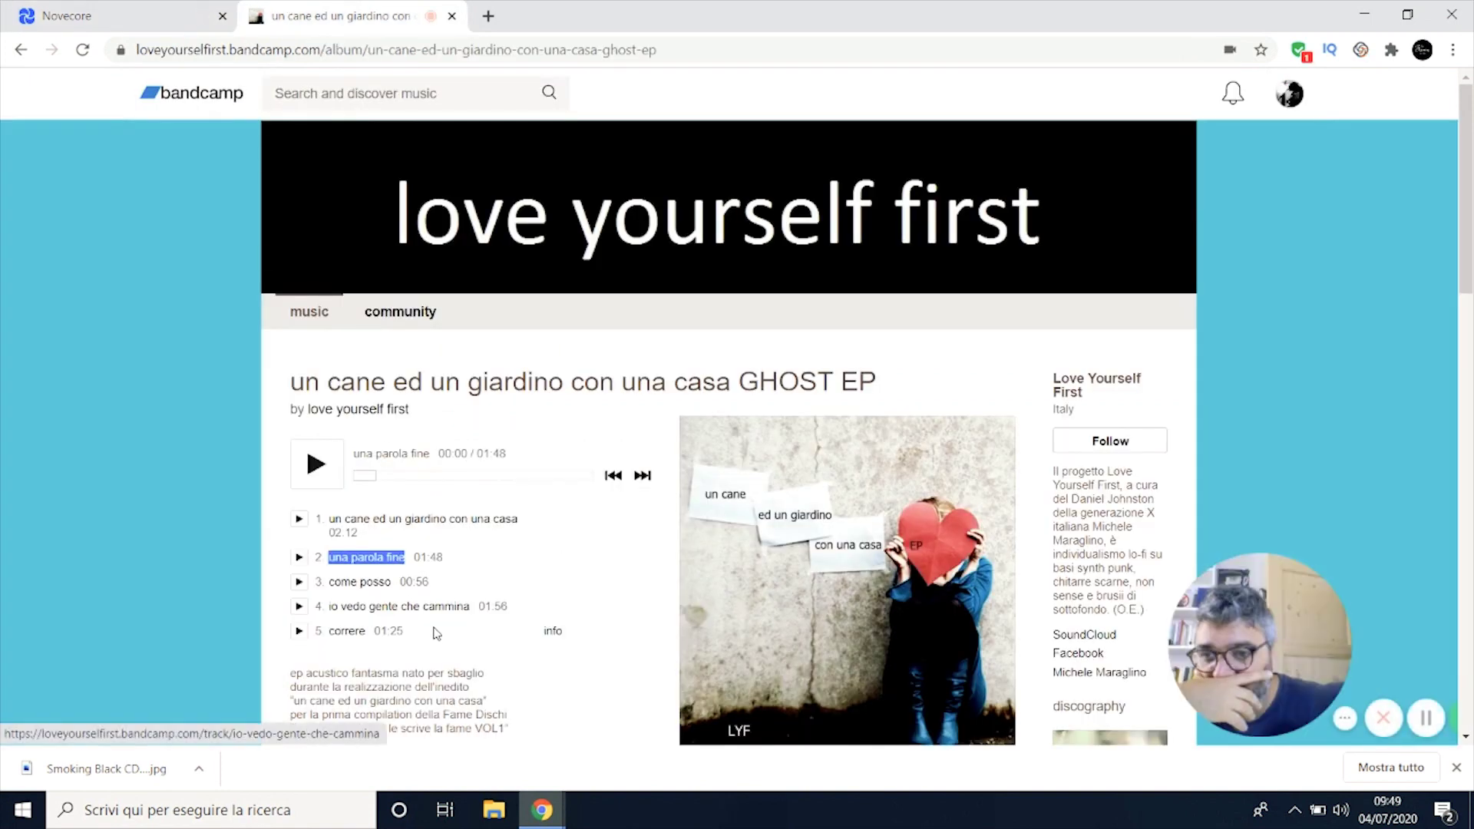
drag(327, 612, 472, 622)
key(ctrl+c)
click(115, 16)
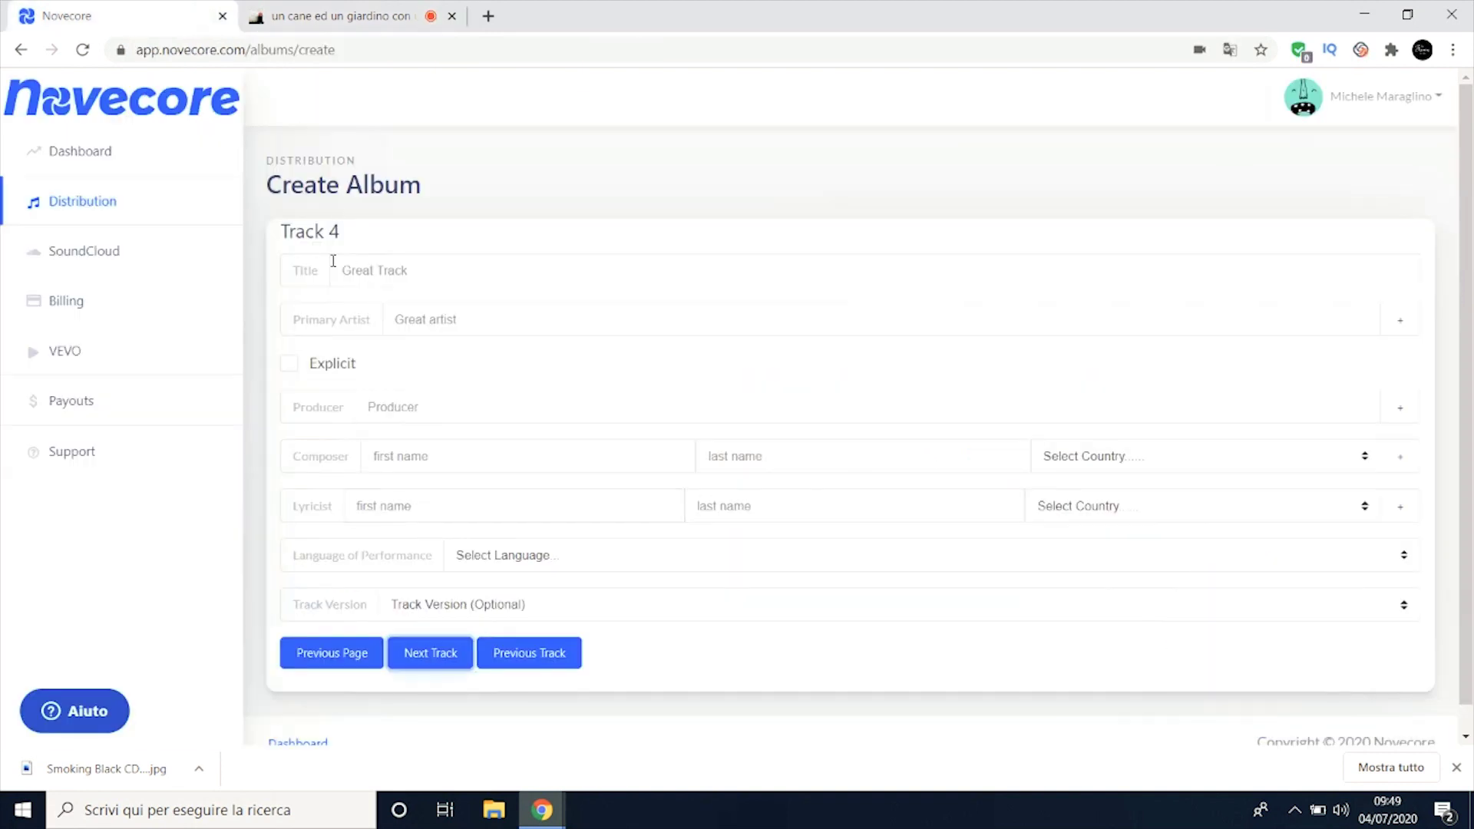
click(333, 261)
key(ctrl+v)
Step: Enter Love Yourself First as track 4's primary artist and fill in the producer's full name
click(448, 322)
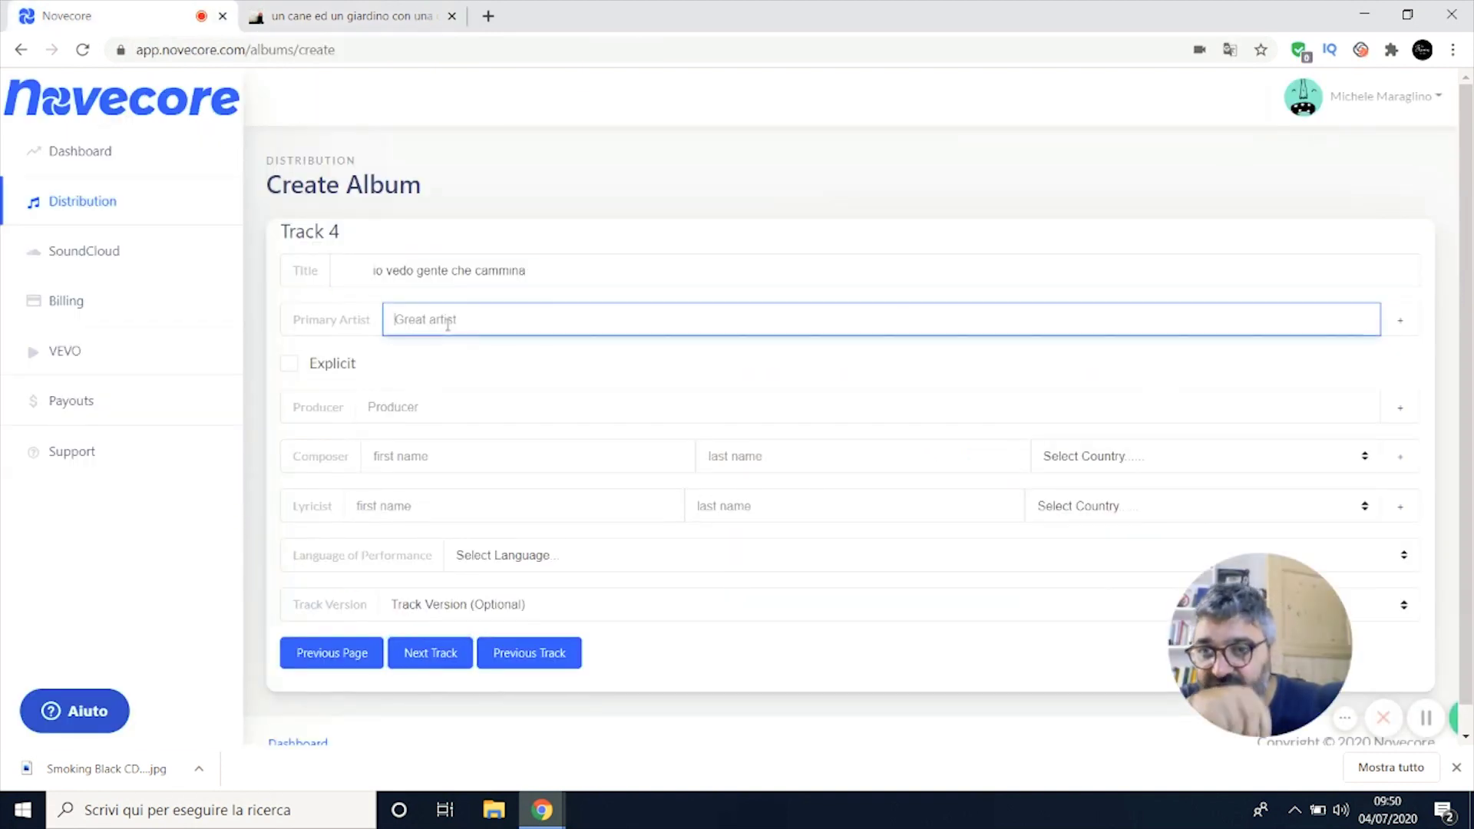
text(Love)
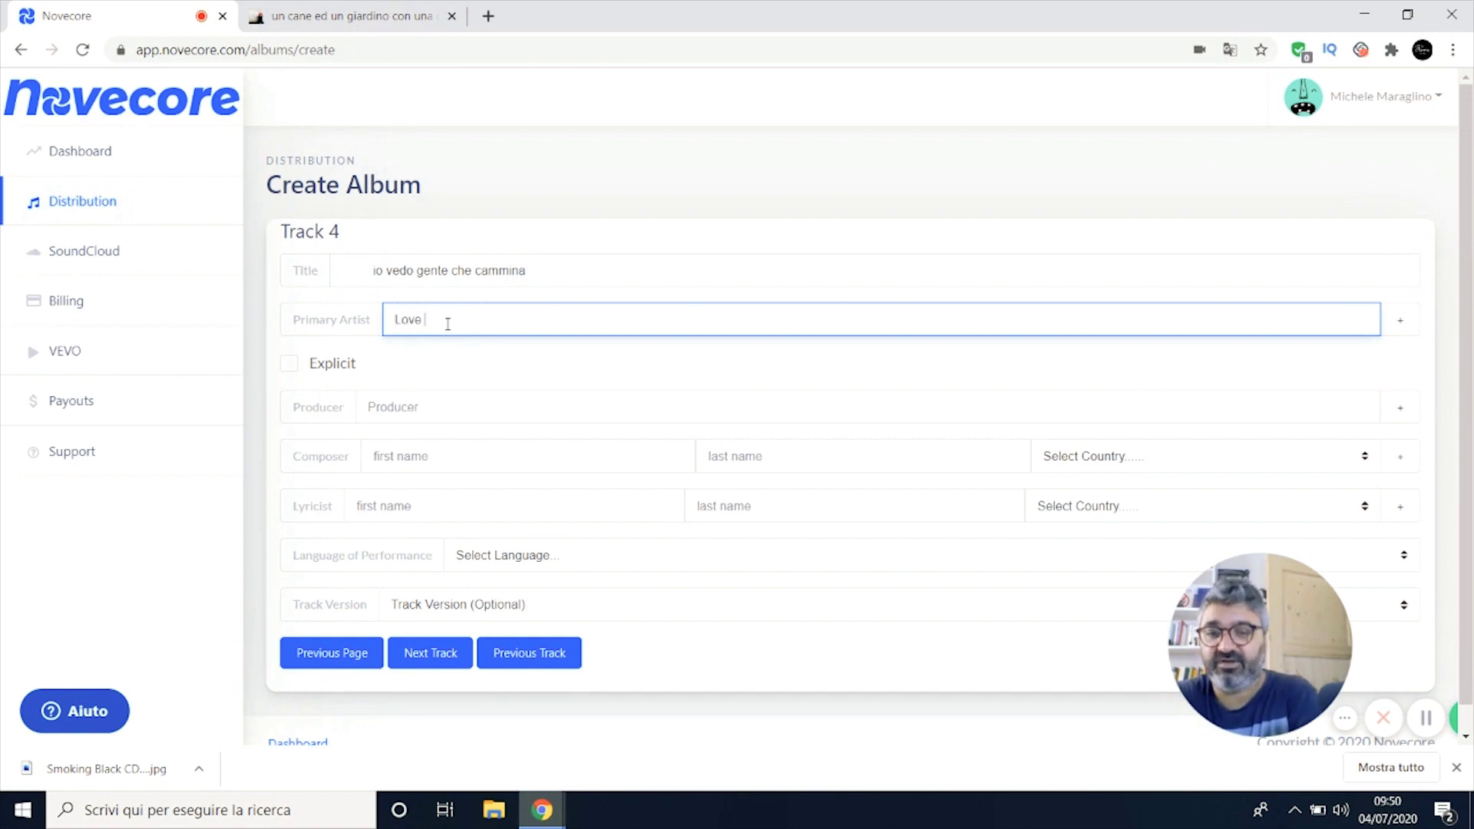
text( Yourself First)
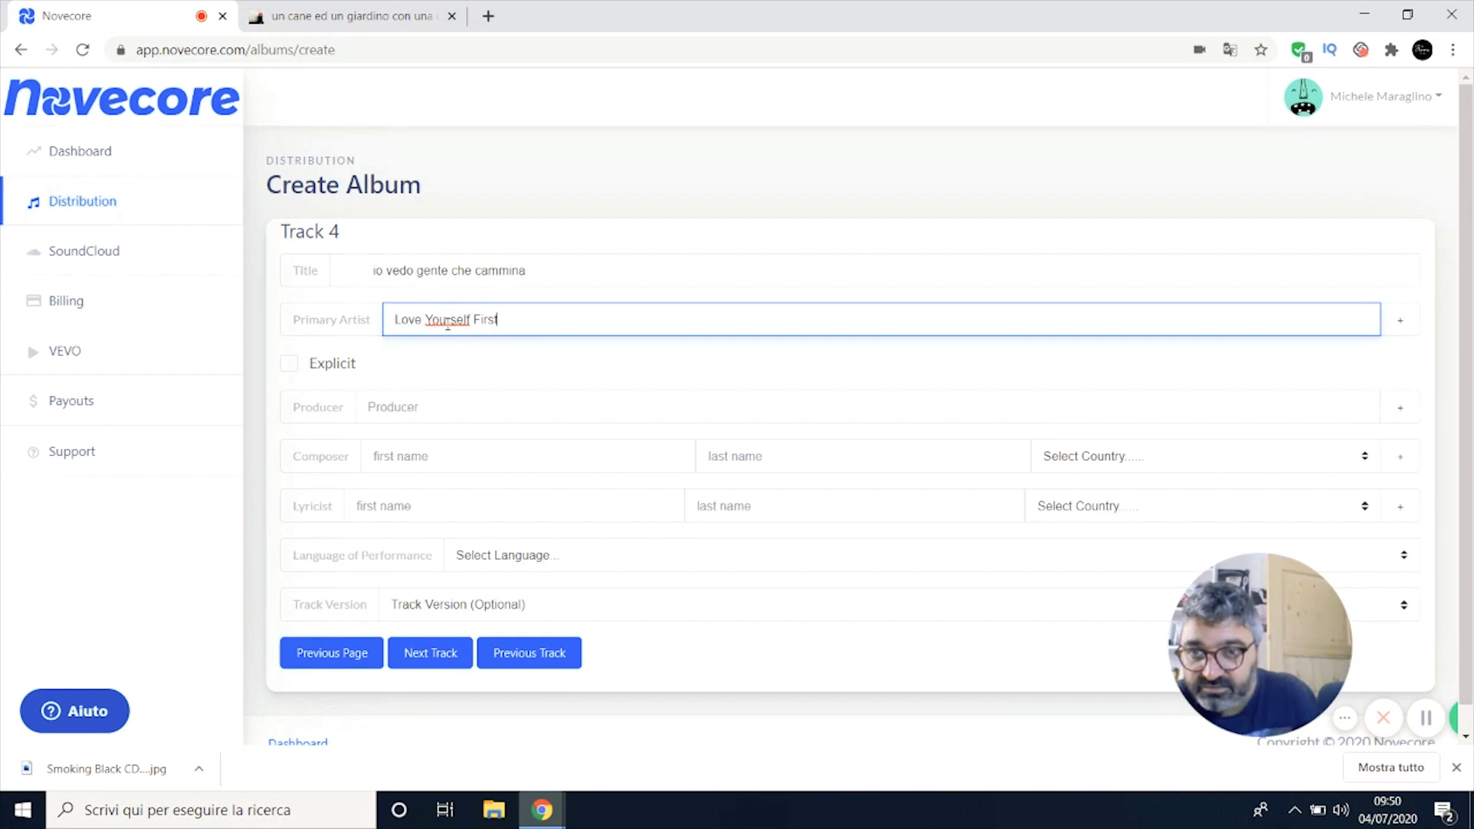
click(460, 390)
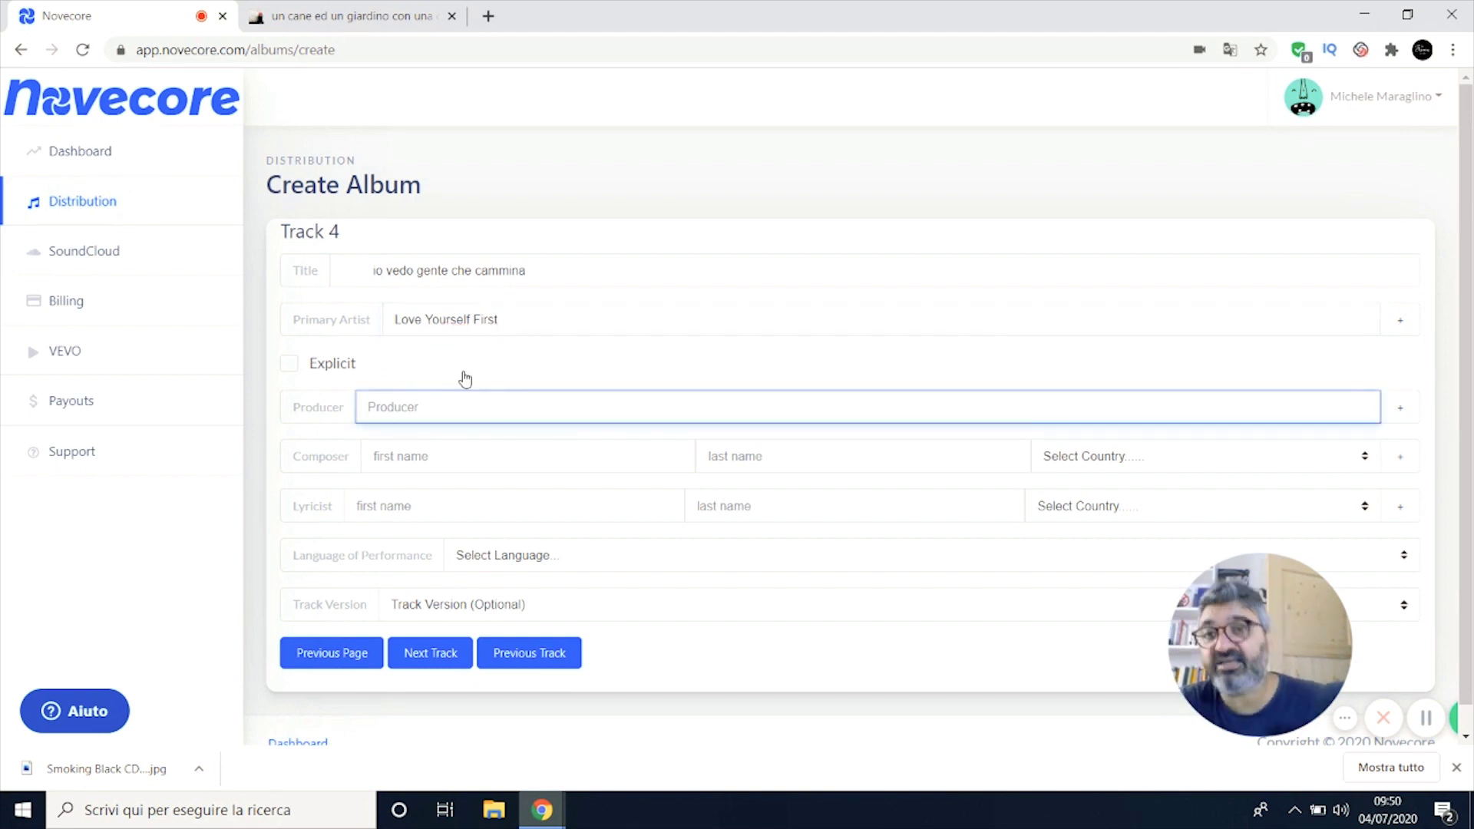
text(Michele Maragl)
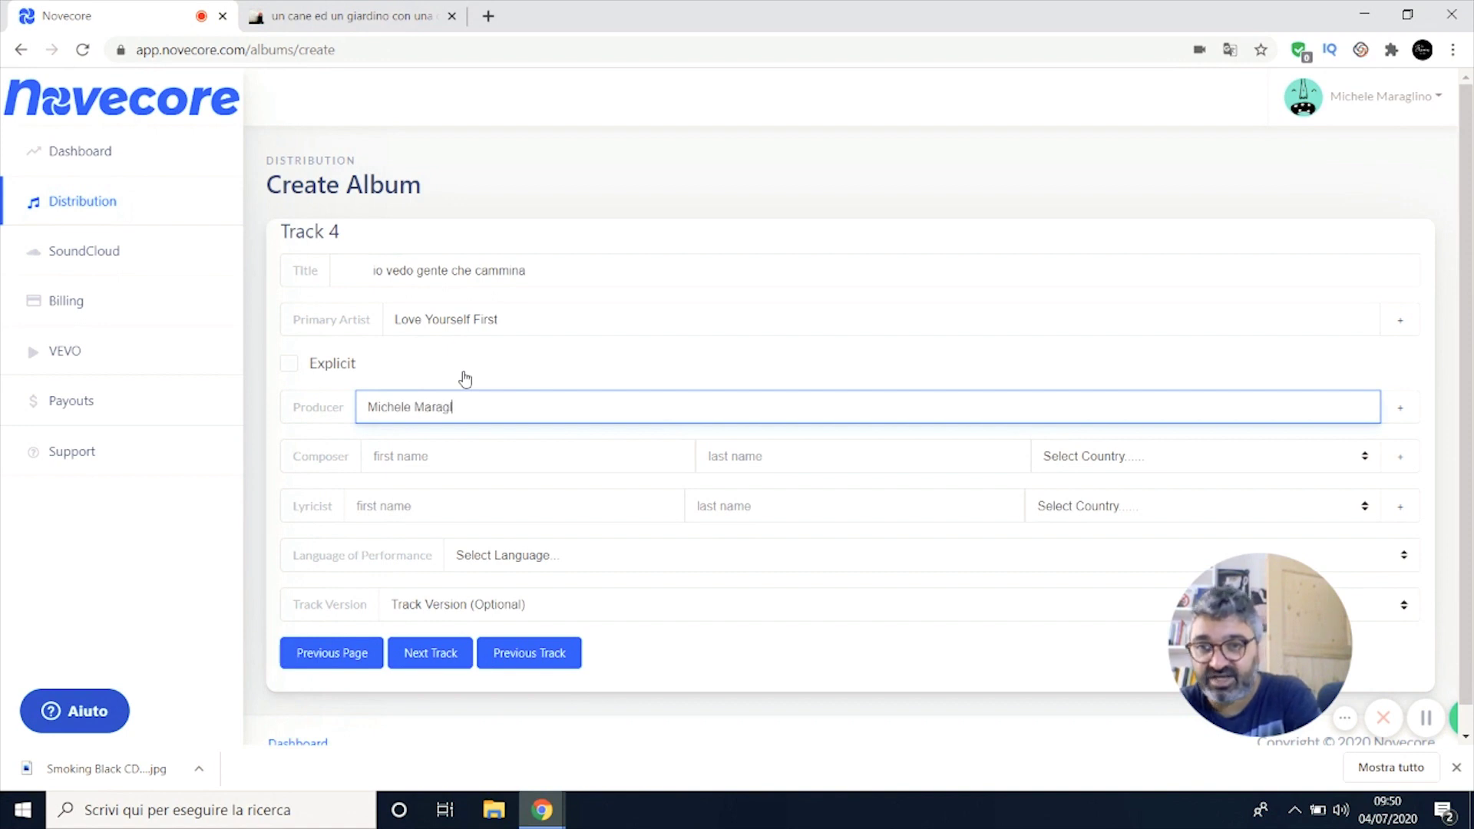
Step: Fill in the first and last names of track 4's composer and lyricist with the saved name
click(492, 456)
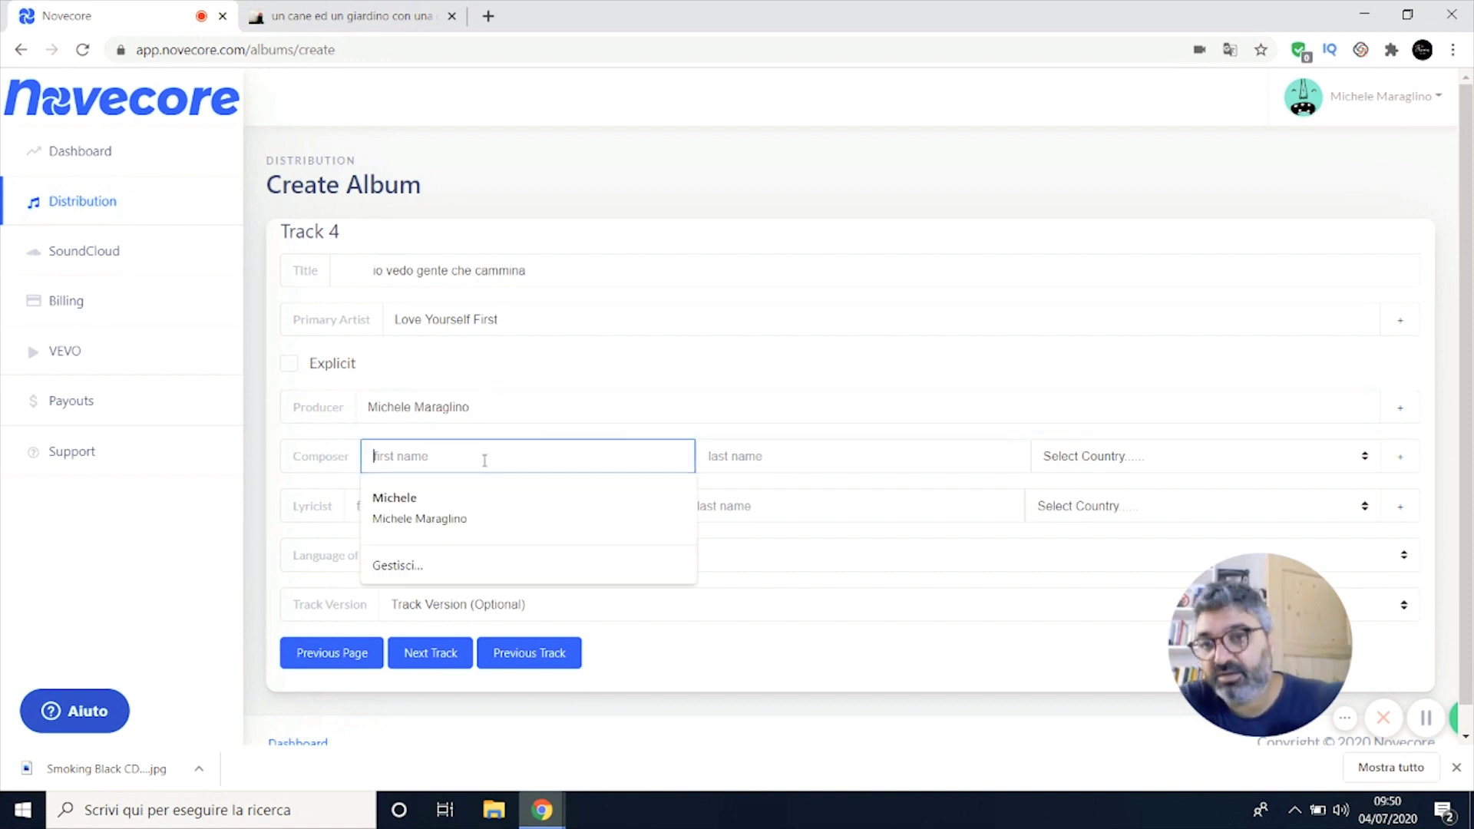
click(485, 506)
click(464, 513)
click(463, 569)
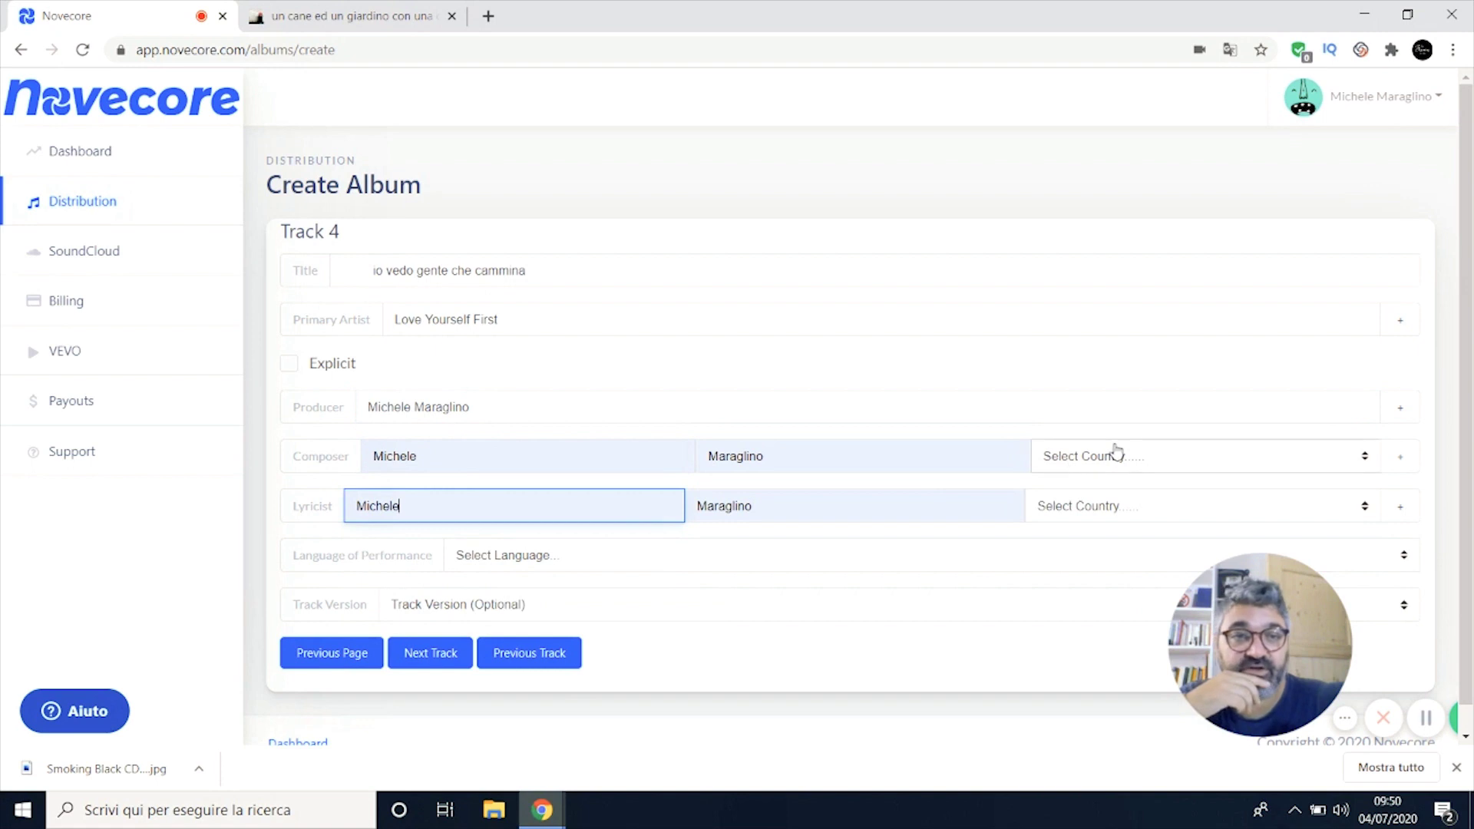
Step: Set the country of both track 4's composer and its lyricist to Italy
click(1120, 459)
key(i)
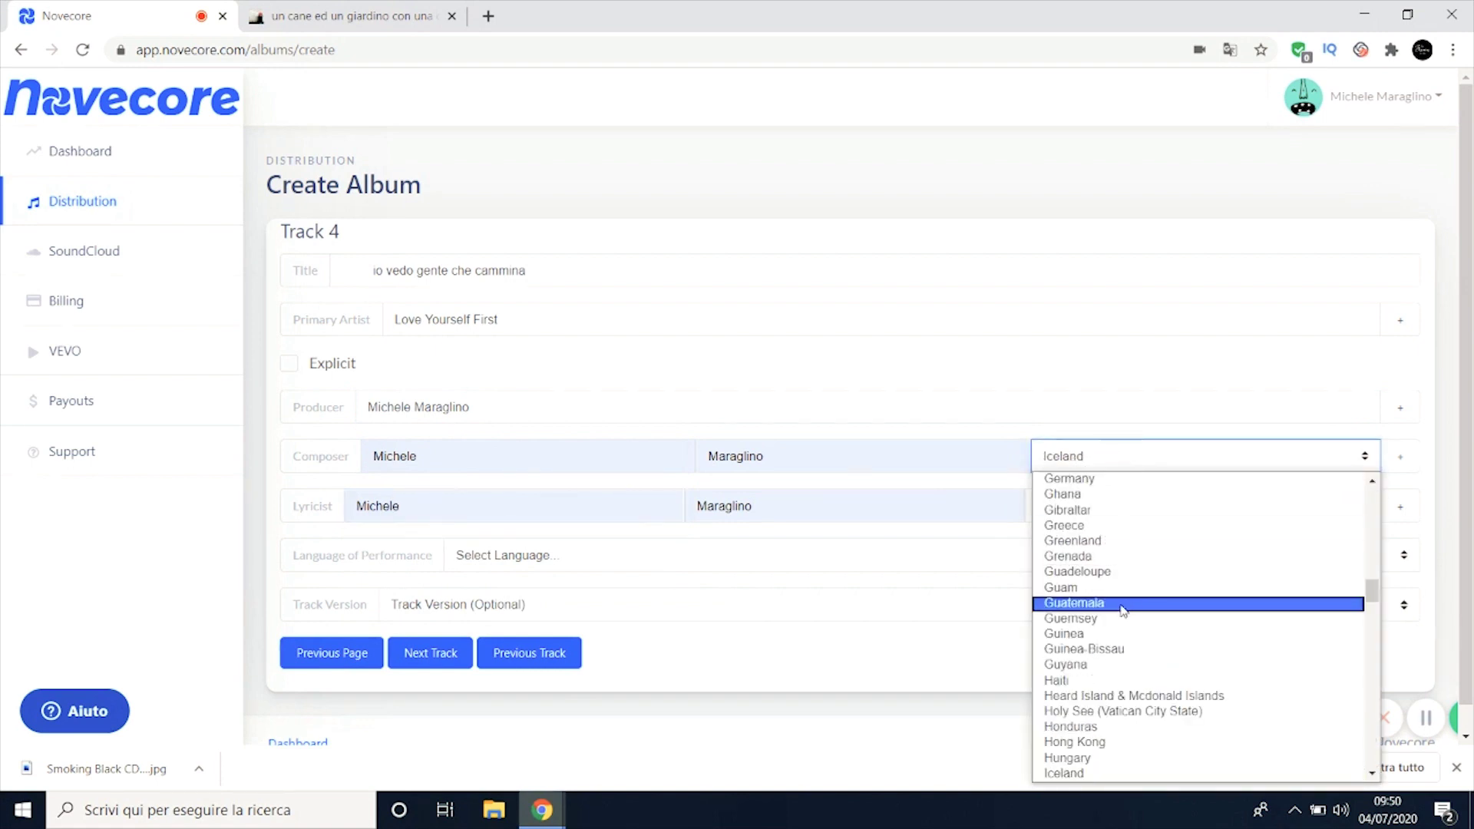
scroll(1144, 691, down, 3)
click(1082, 690)
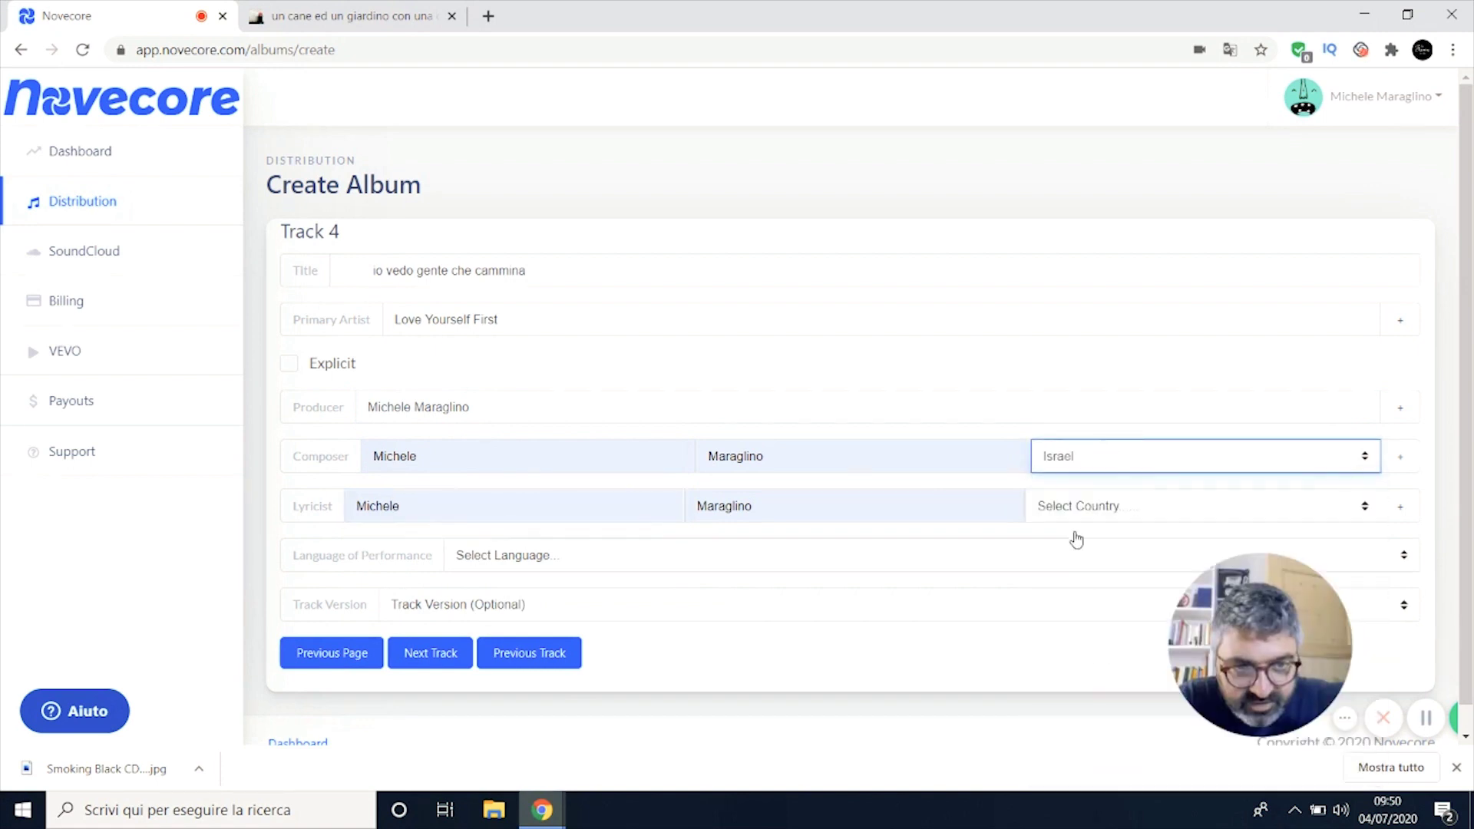
click(1085, 456)
key(Down)
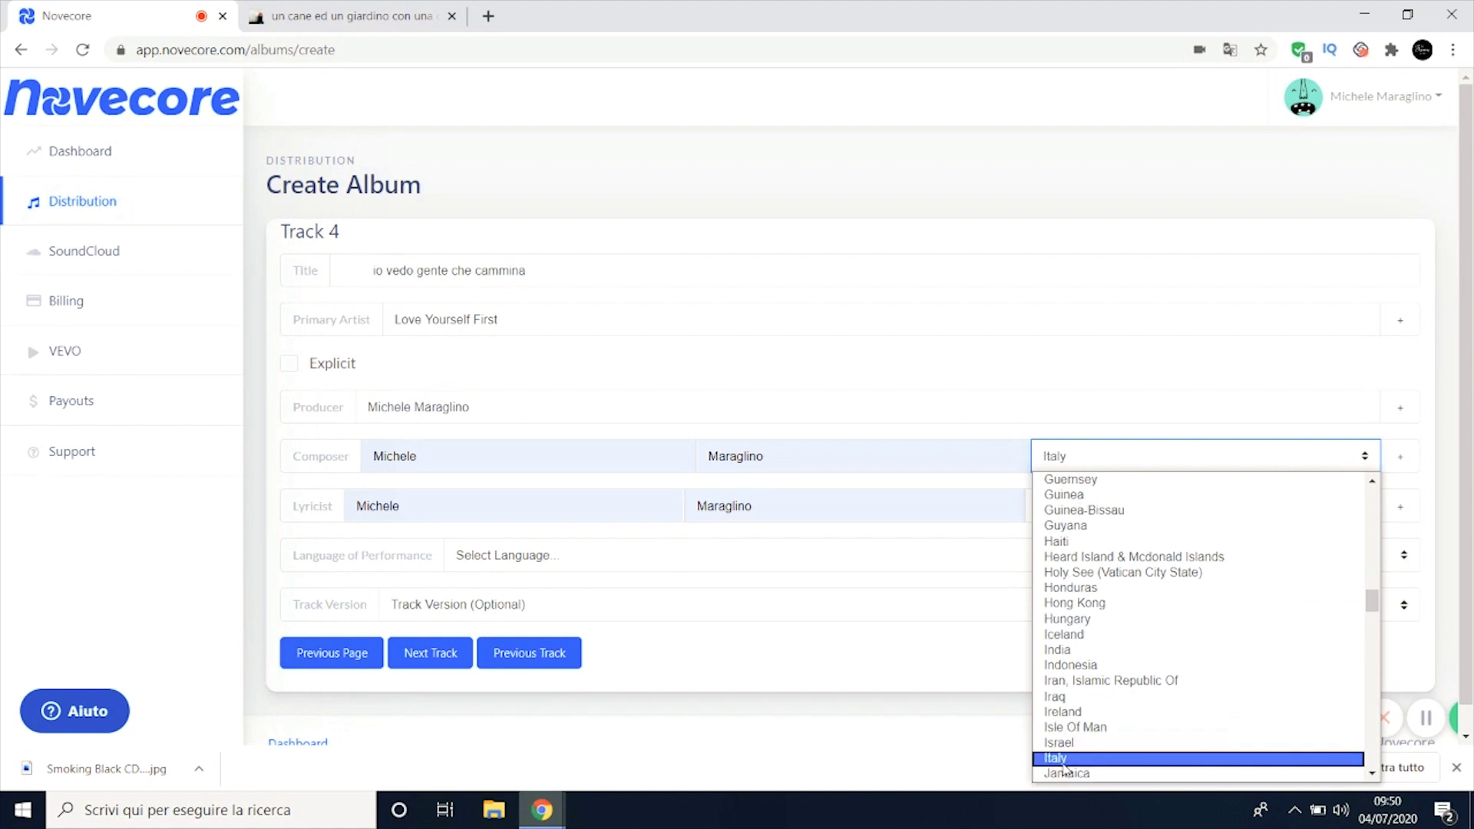
key(Return)
click(1078, 507)
key(i)
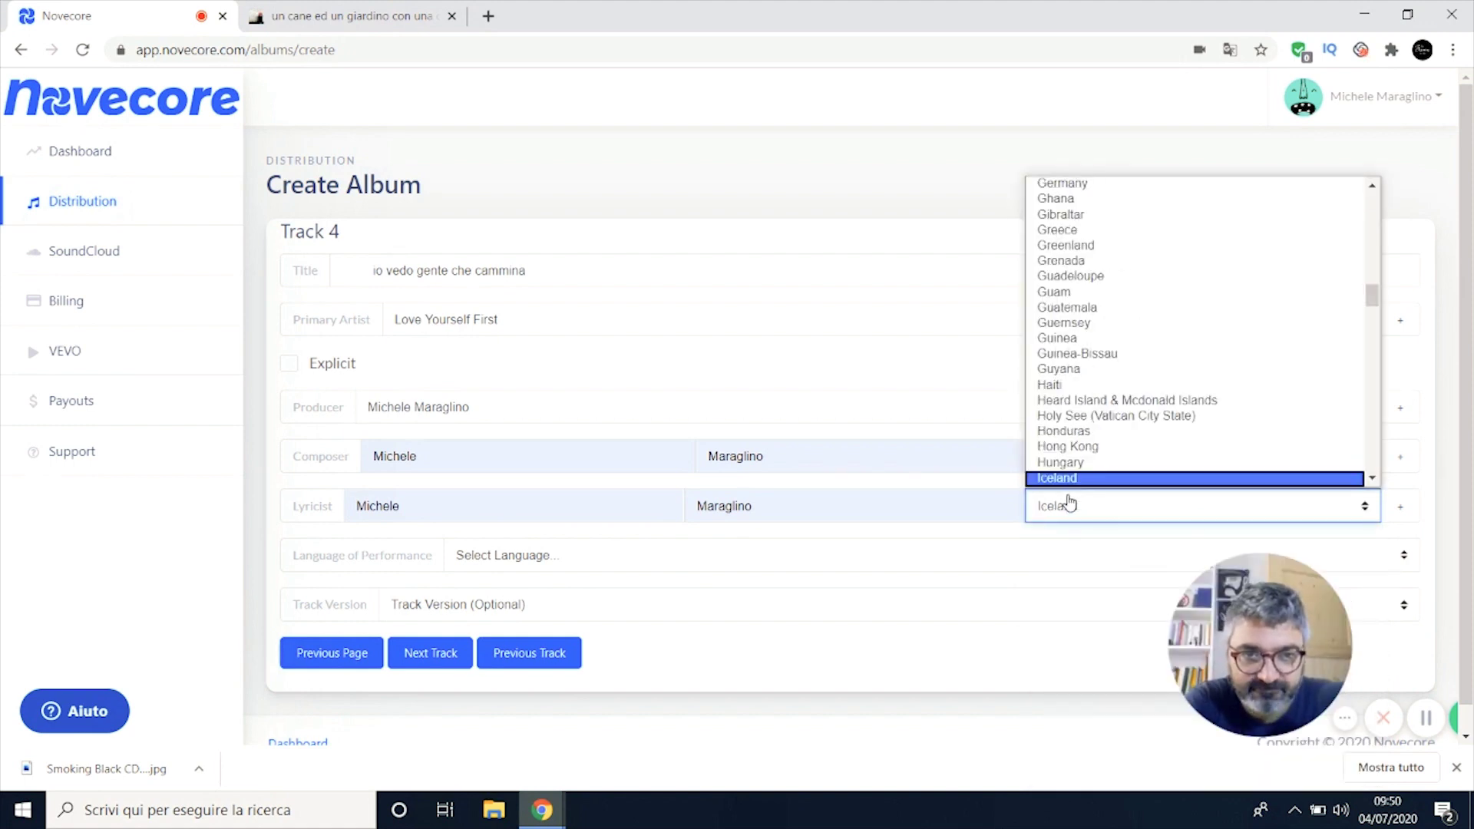
scroll(1098, 476, down, 3)
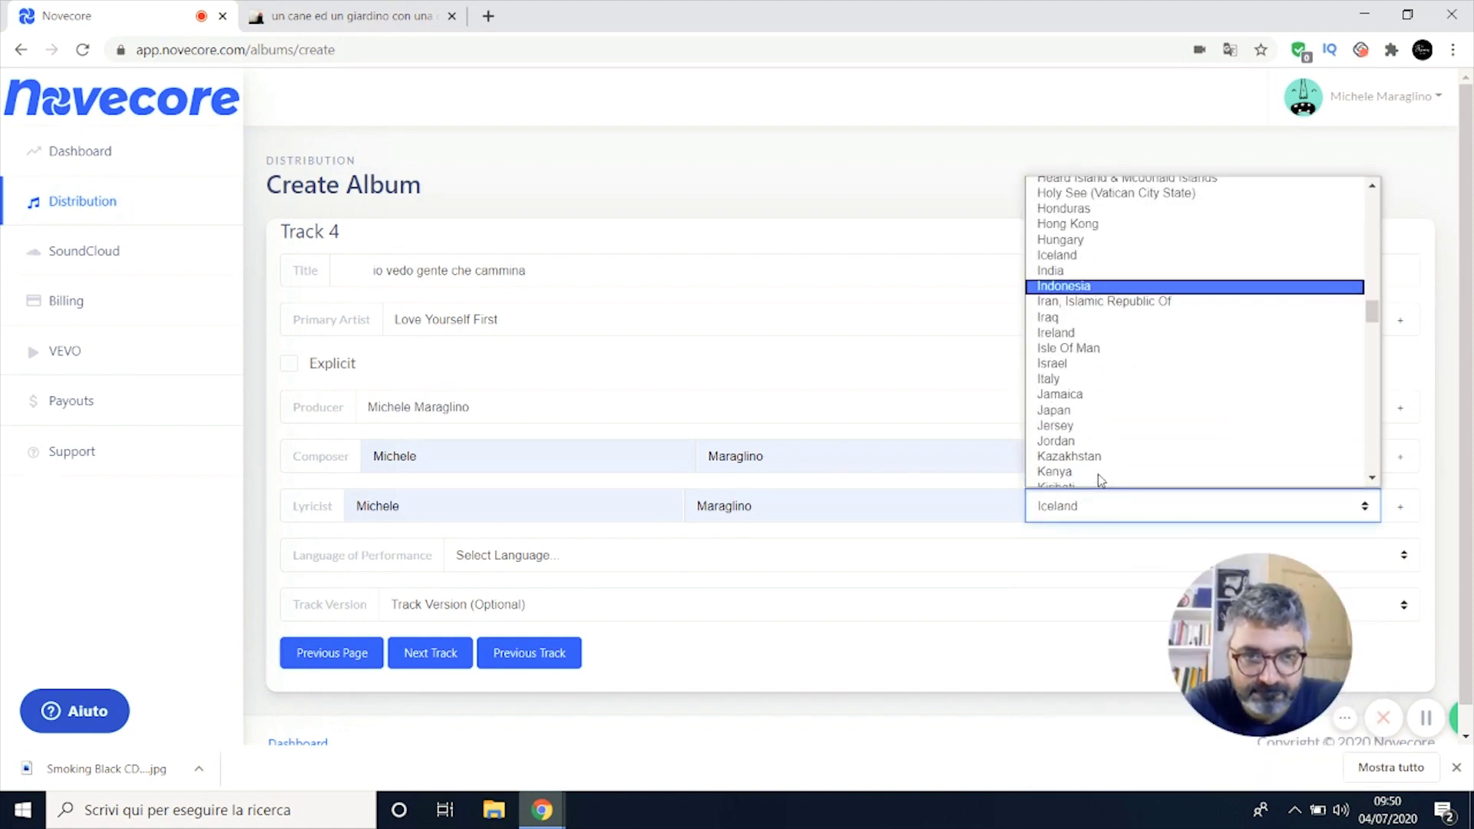
click(1072, 384)
Step: Set track 4's language of performance to Italian and continue to track 5
click(581, 563)
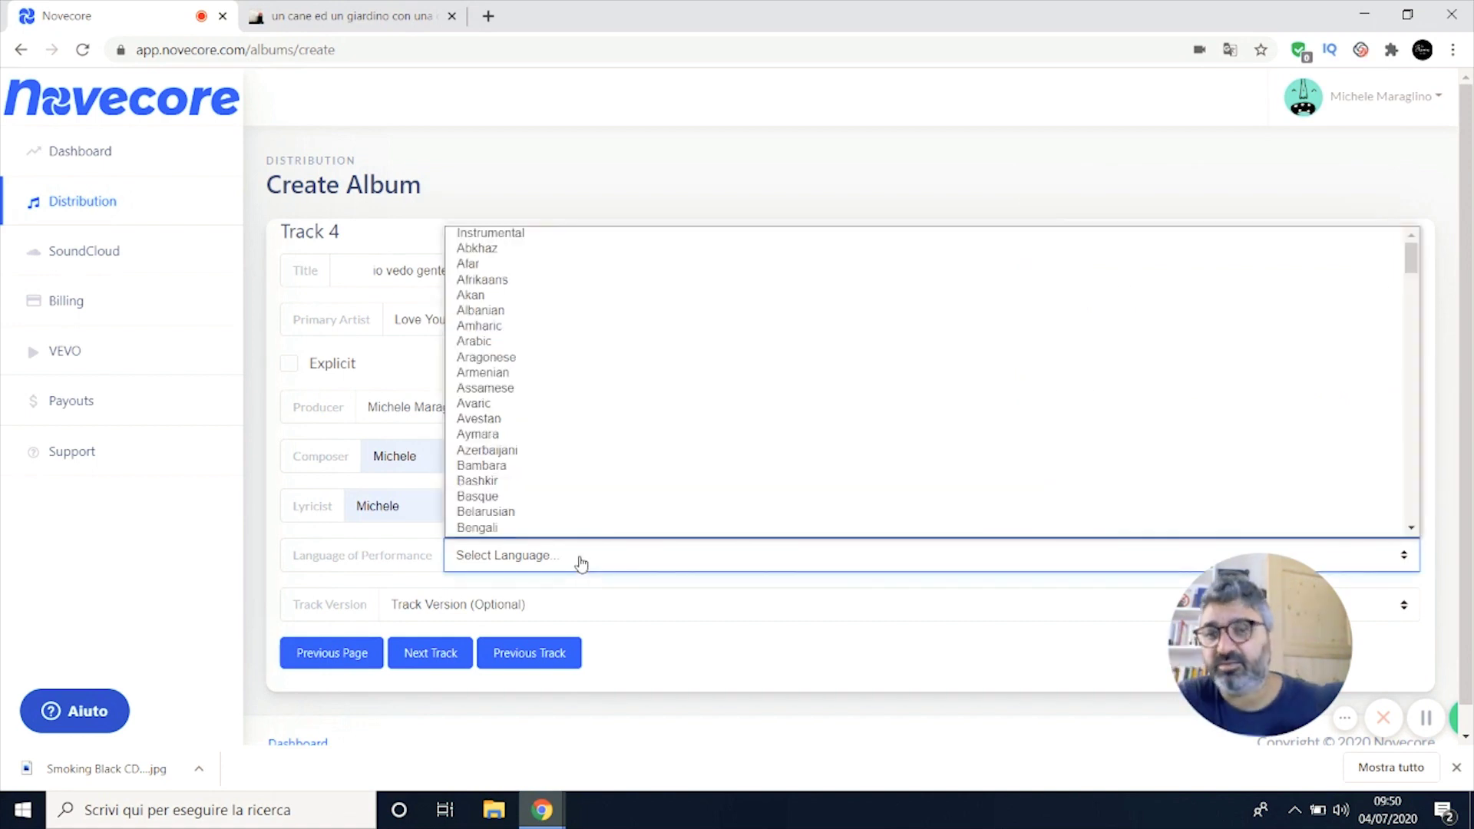
key(i)
key(t)
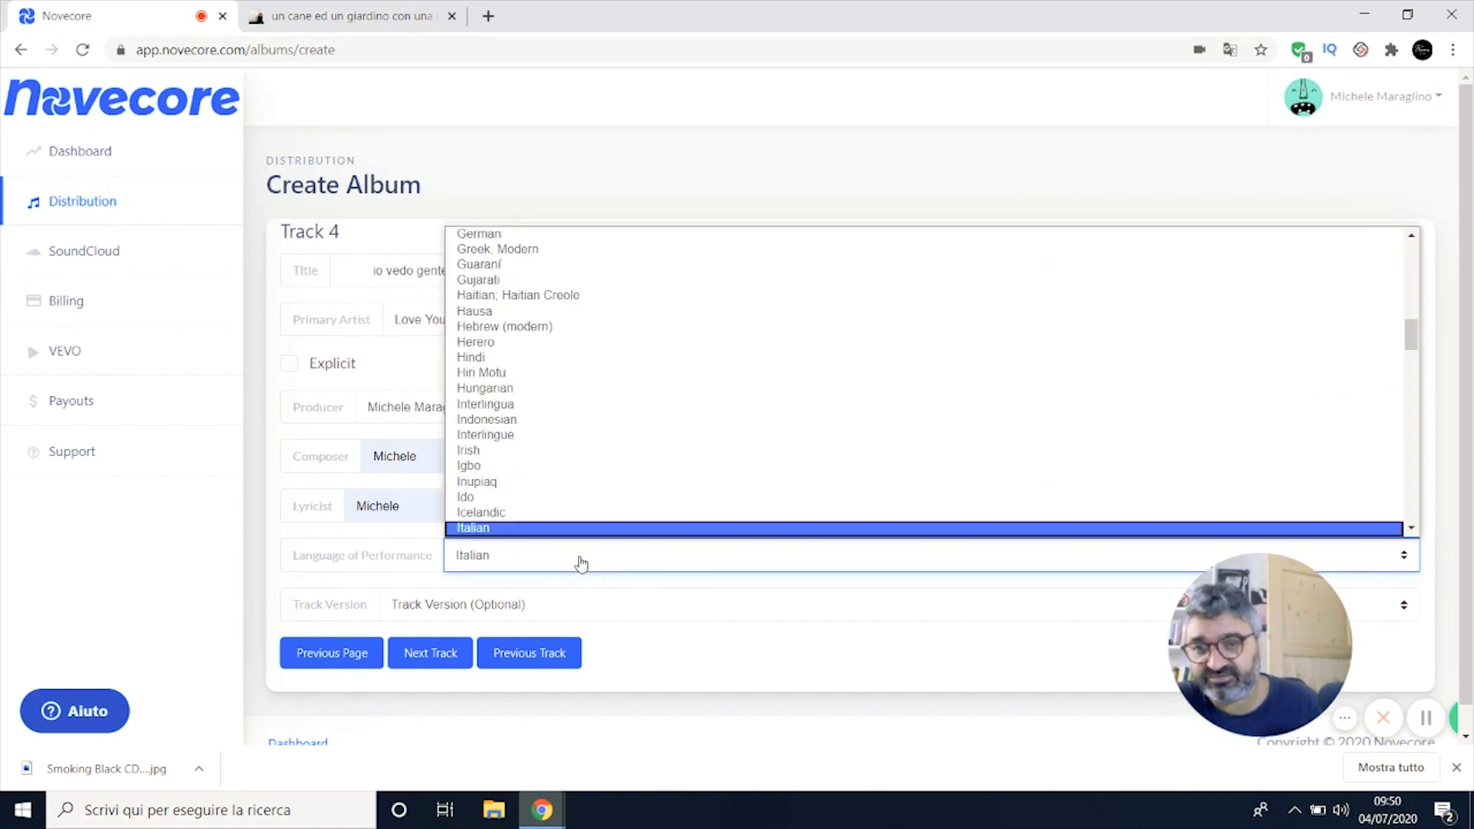
click(572, 569)
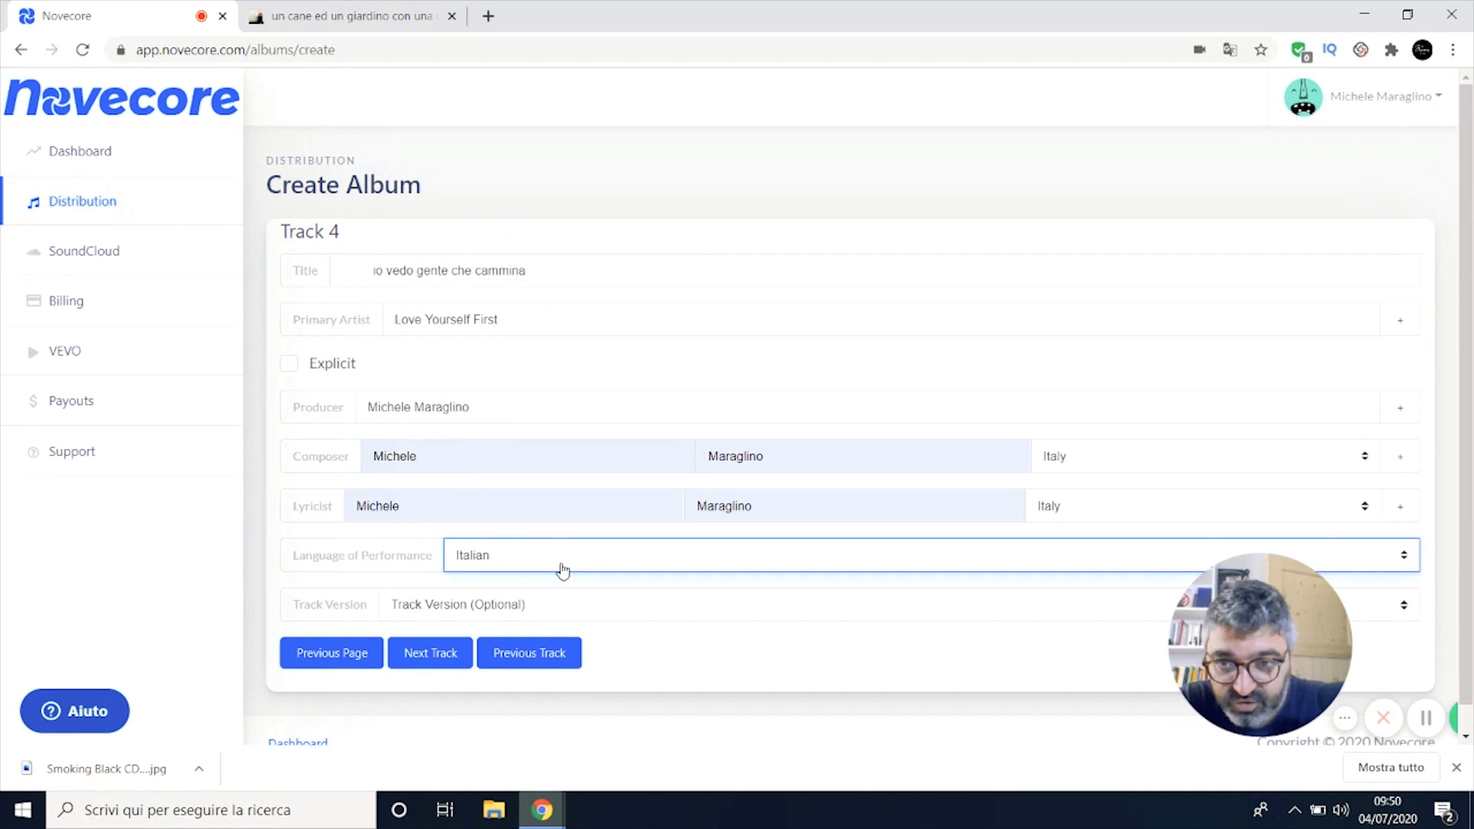
click(432, 658)
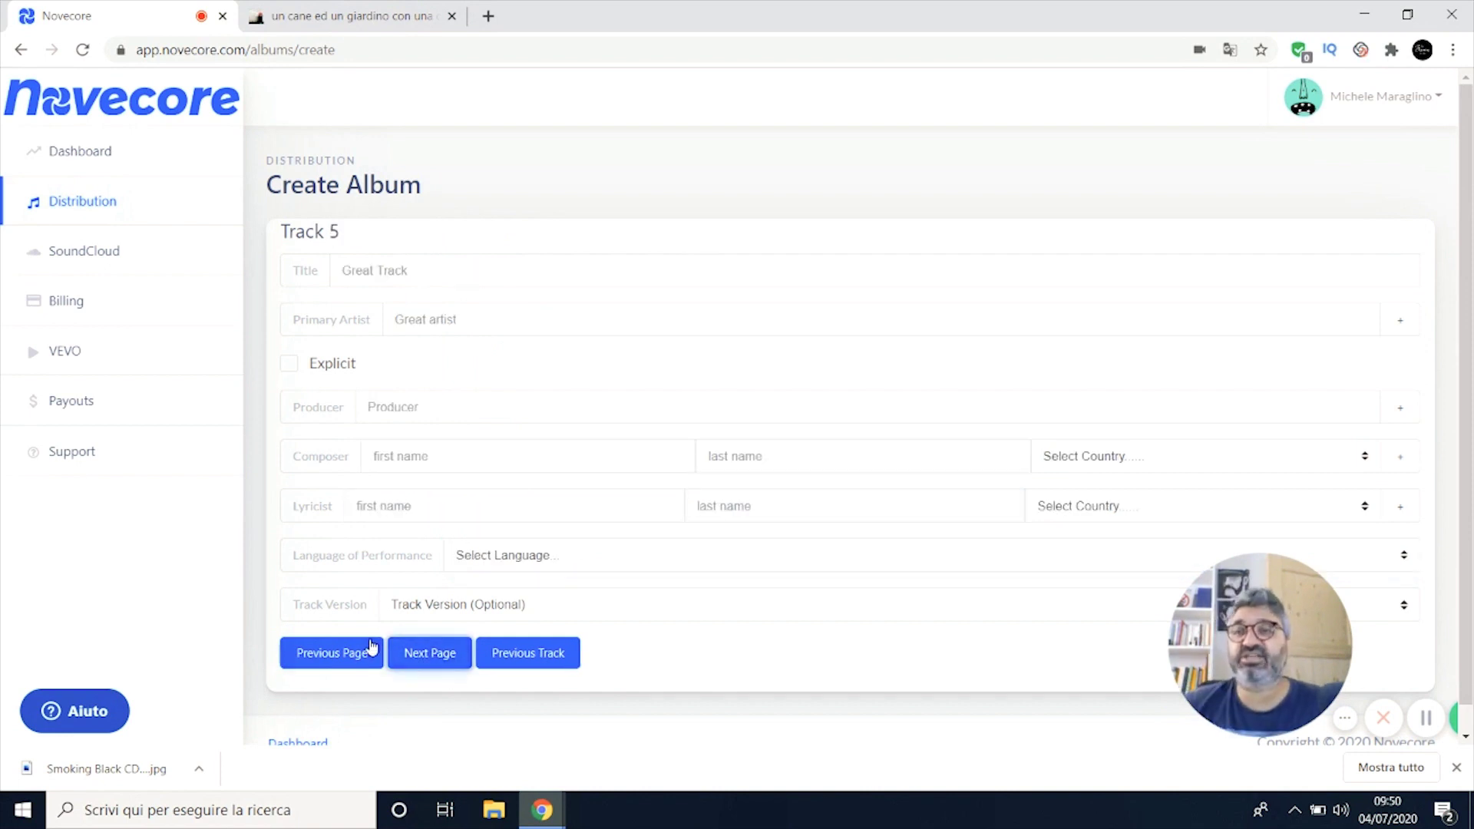
Step: Look up the fifth song on the Bandcamp page and title Track 5 correre in Novecore
click(349, 16)
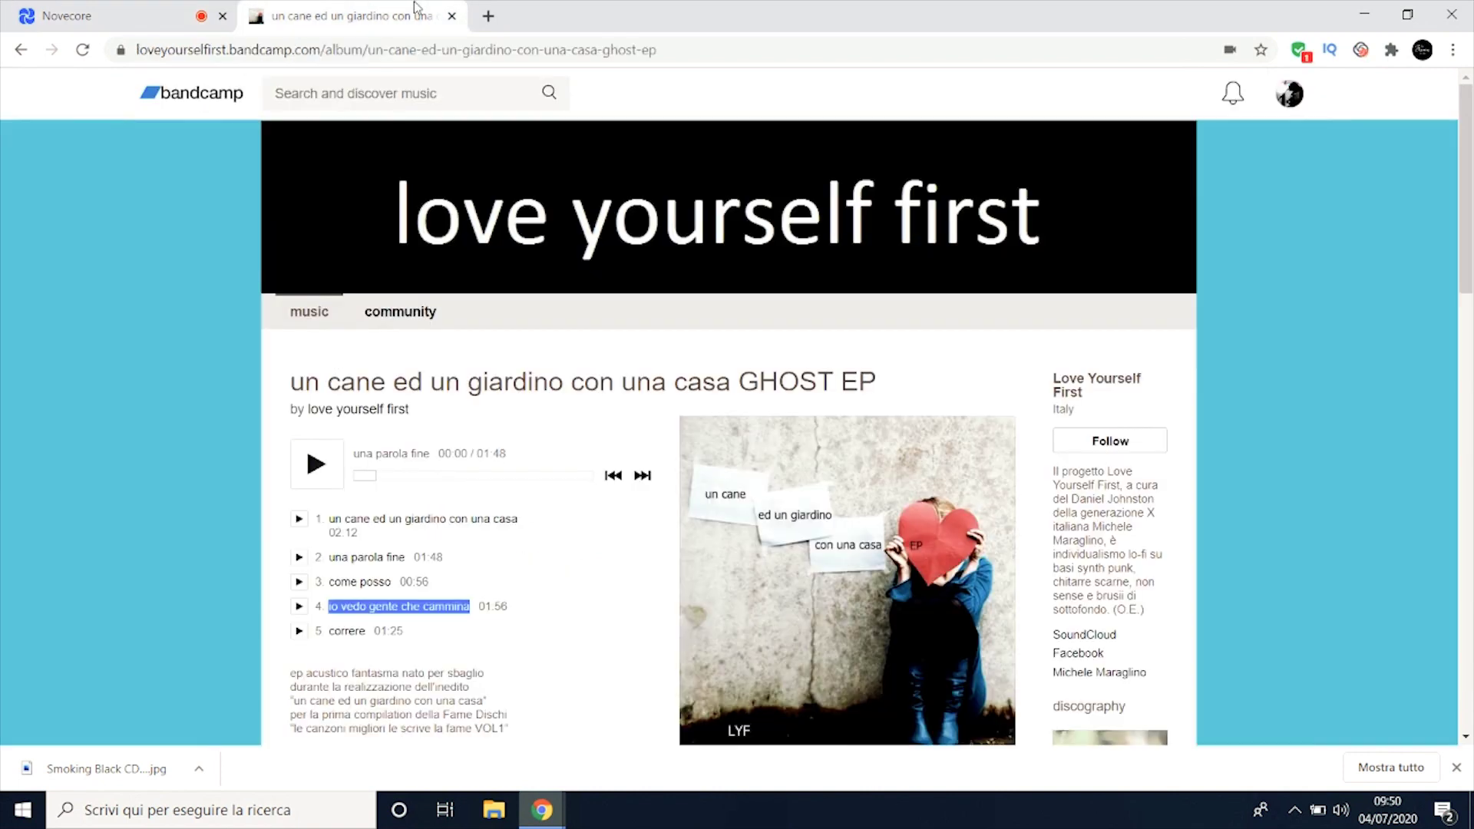
click(172, 10)
click(481, 284)
text(dorrere)
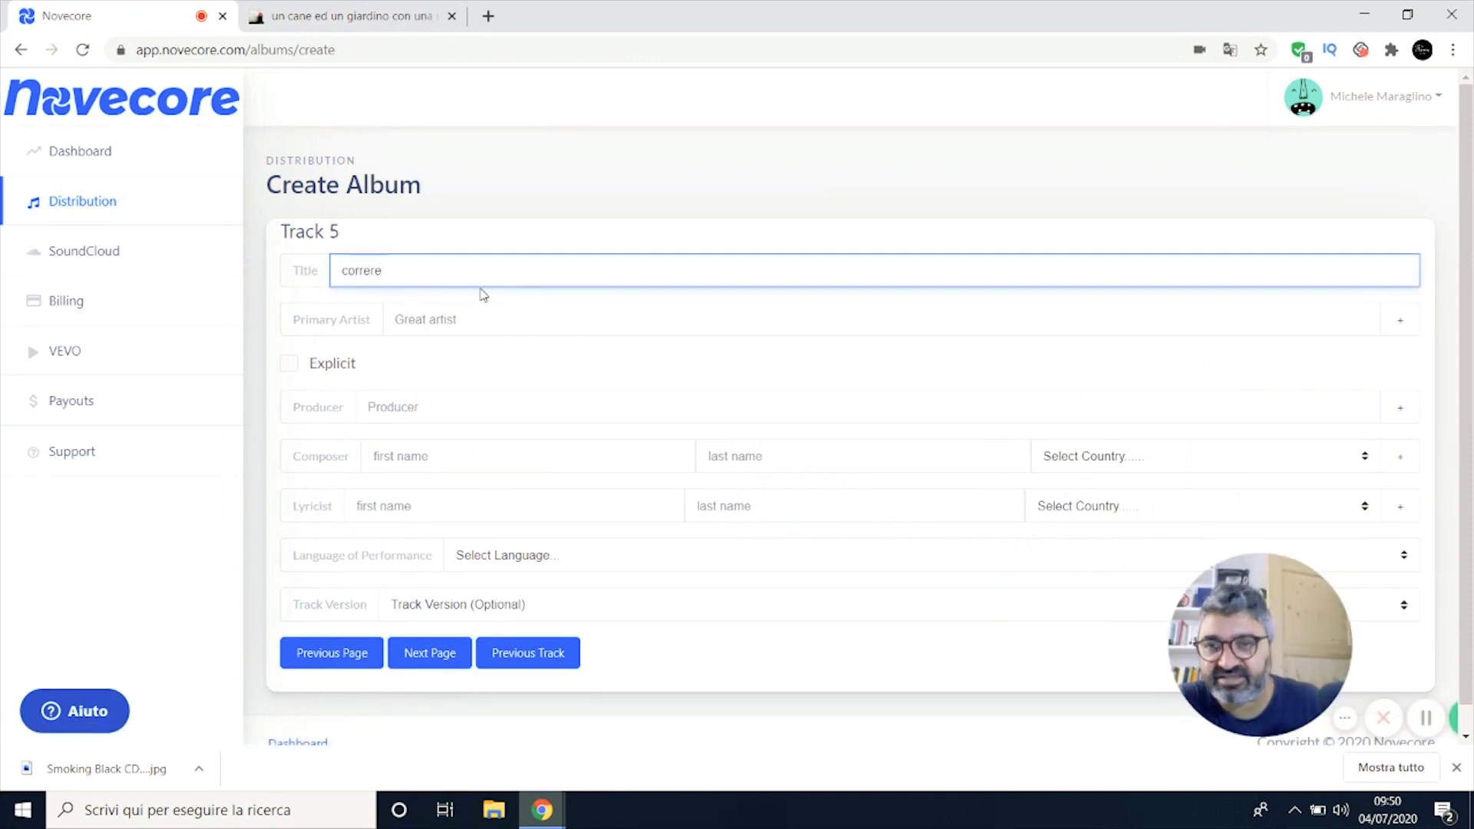
click(514, 319)
text(M)
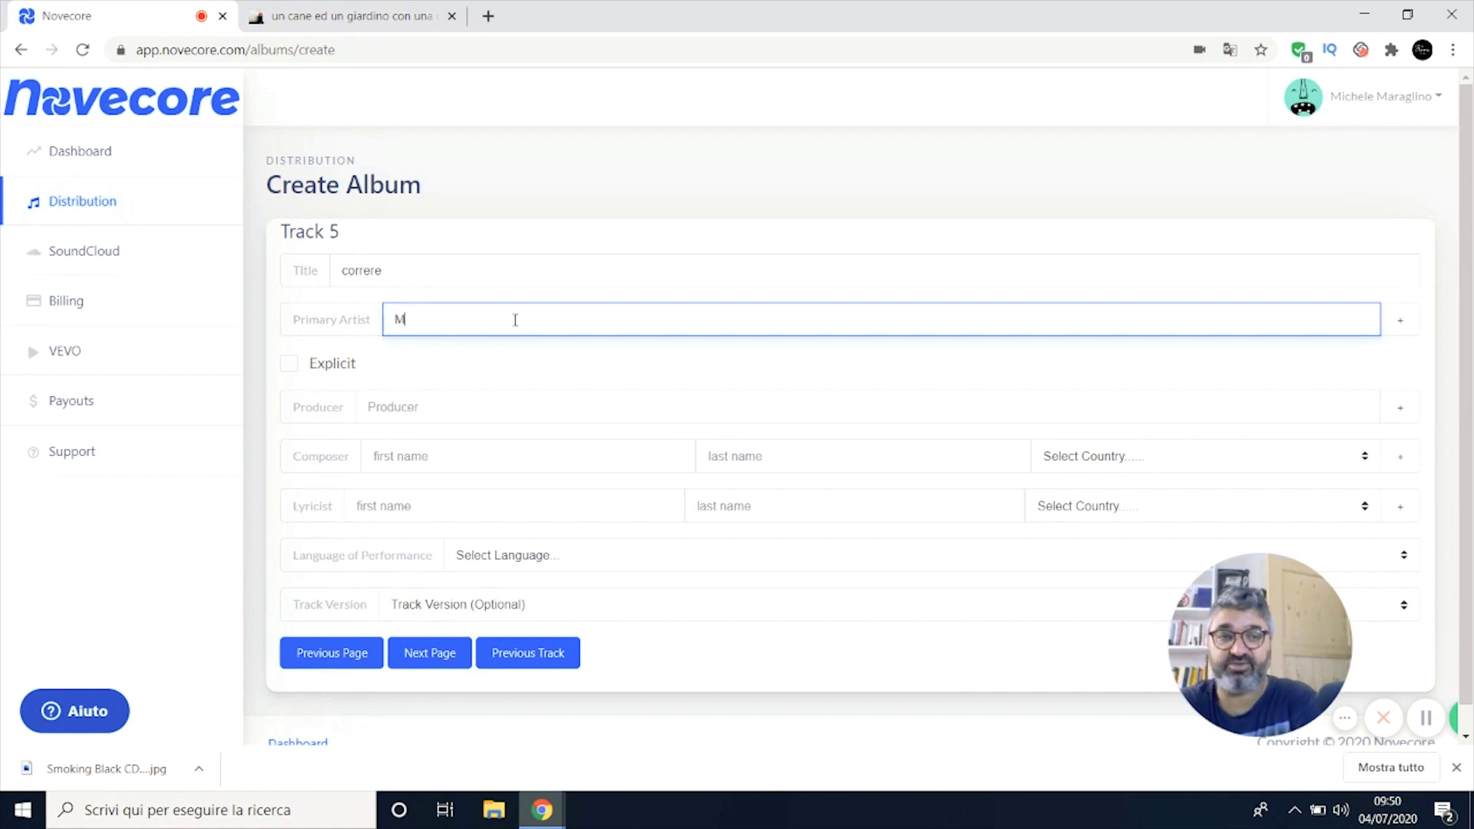
text(ichele Maraglino)
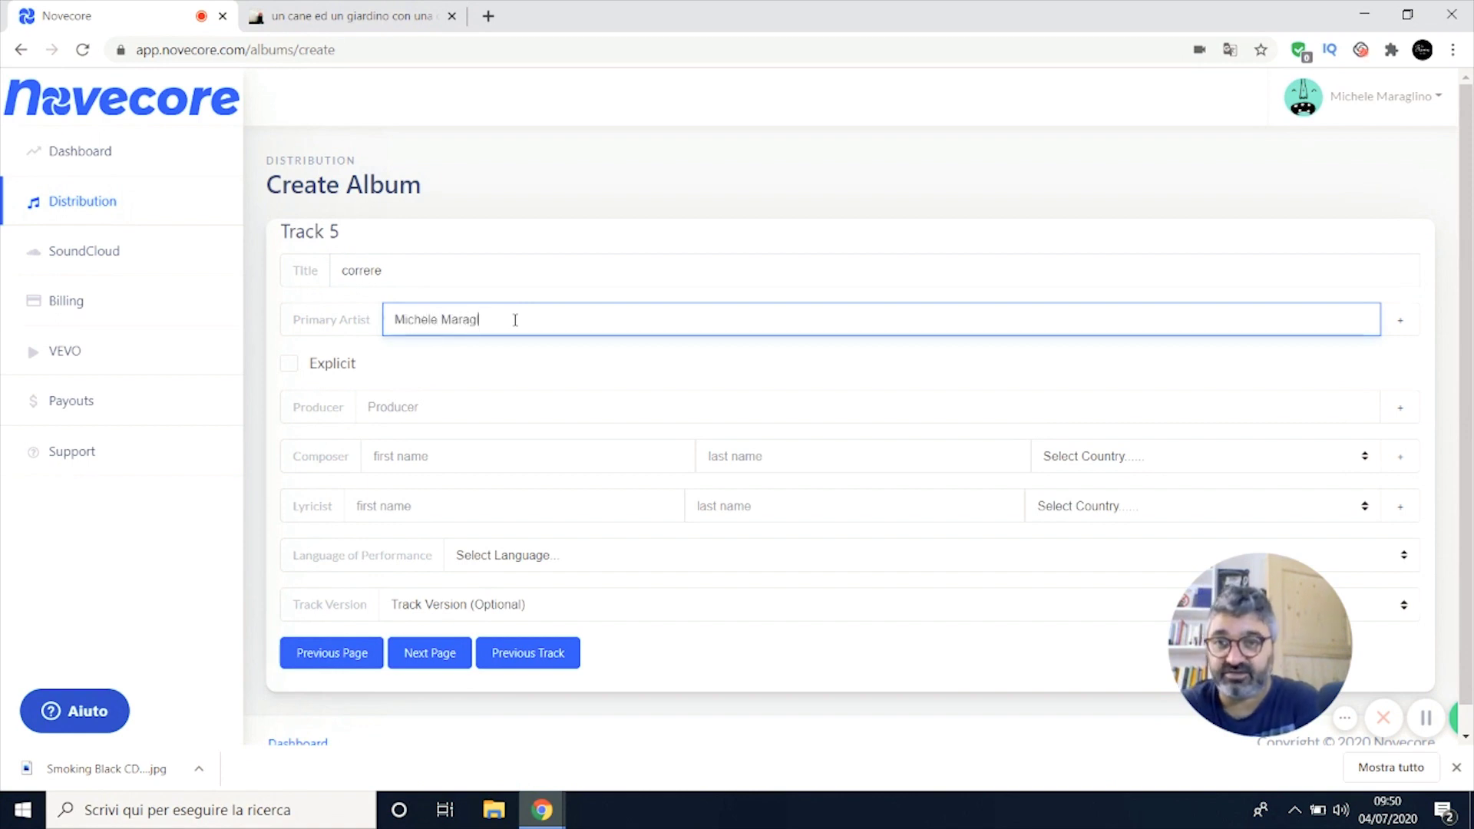
click(444, 401)
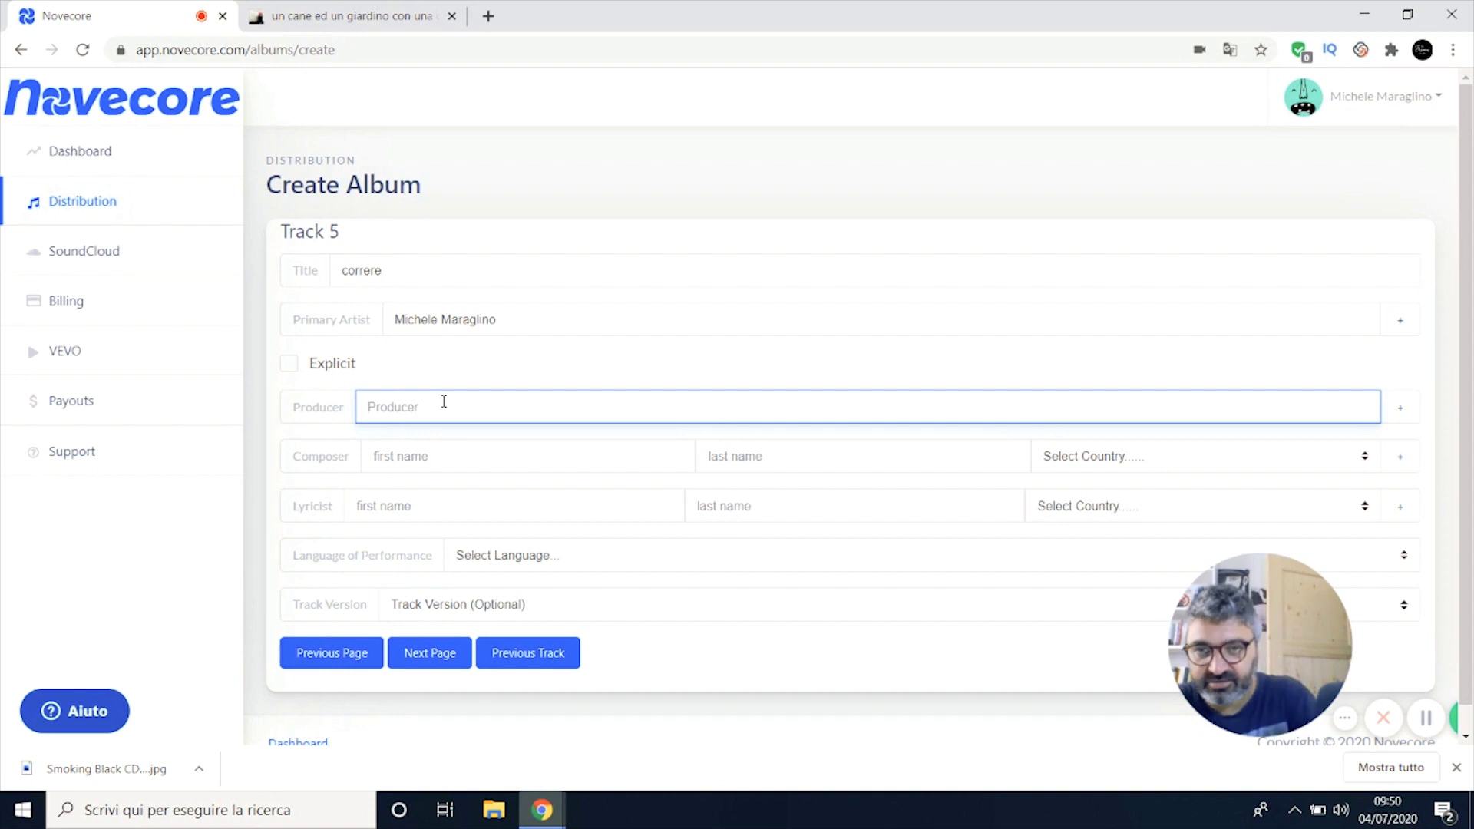
Step: Replace track 5's primary artist with Love Yourself First and fill in the producer's full name
drag(517, 309, 131, 286)
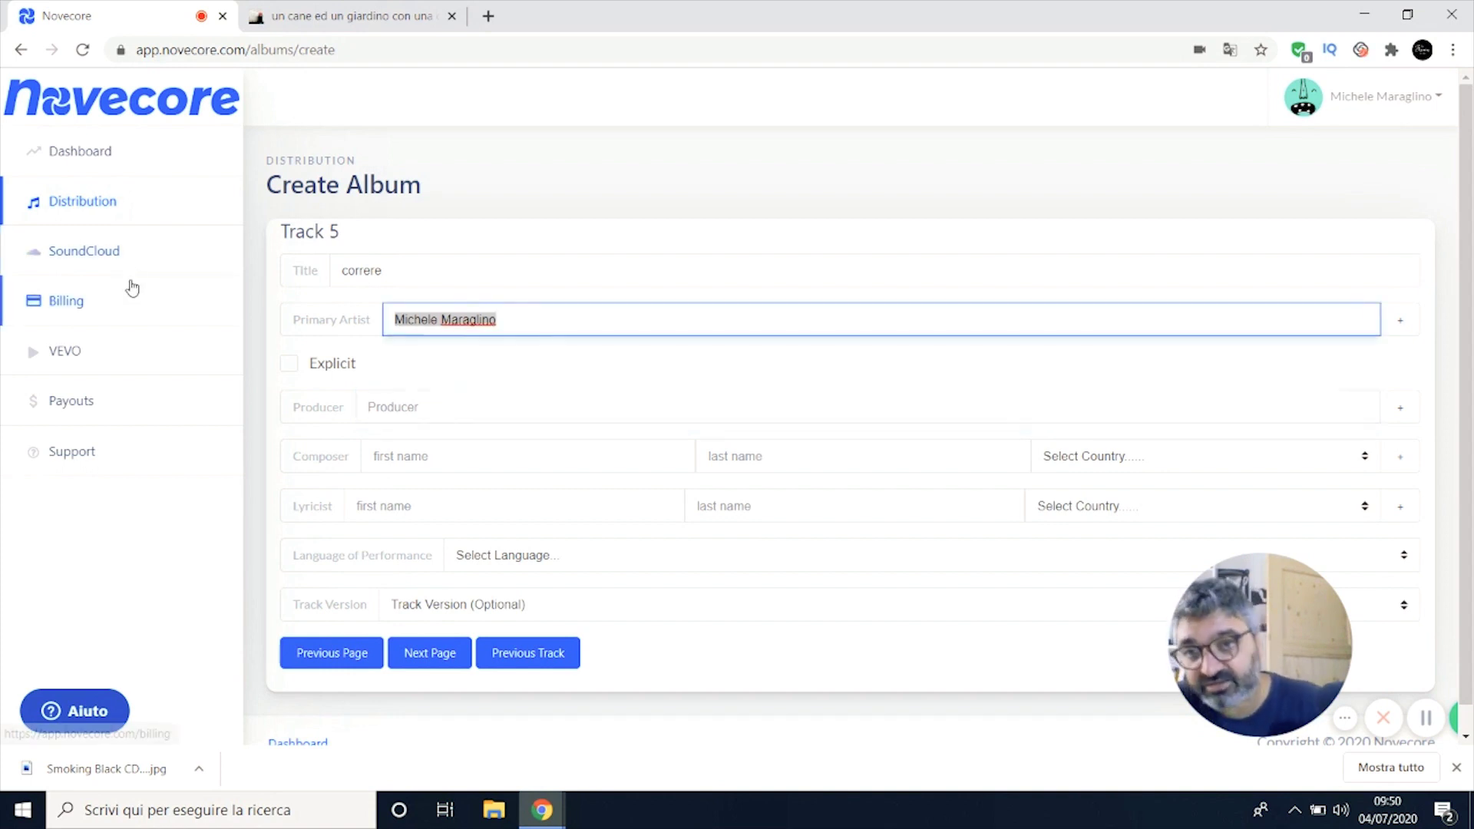
text(l)
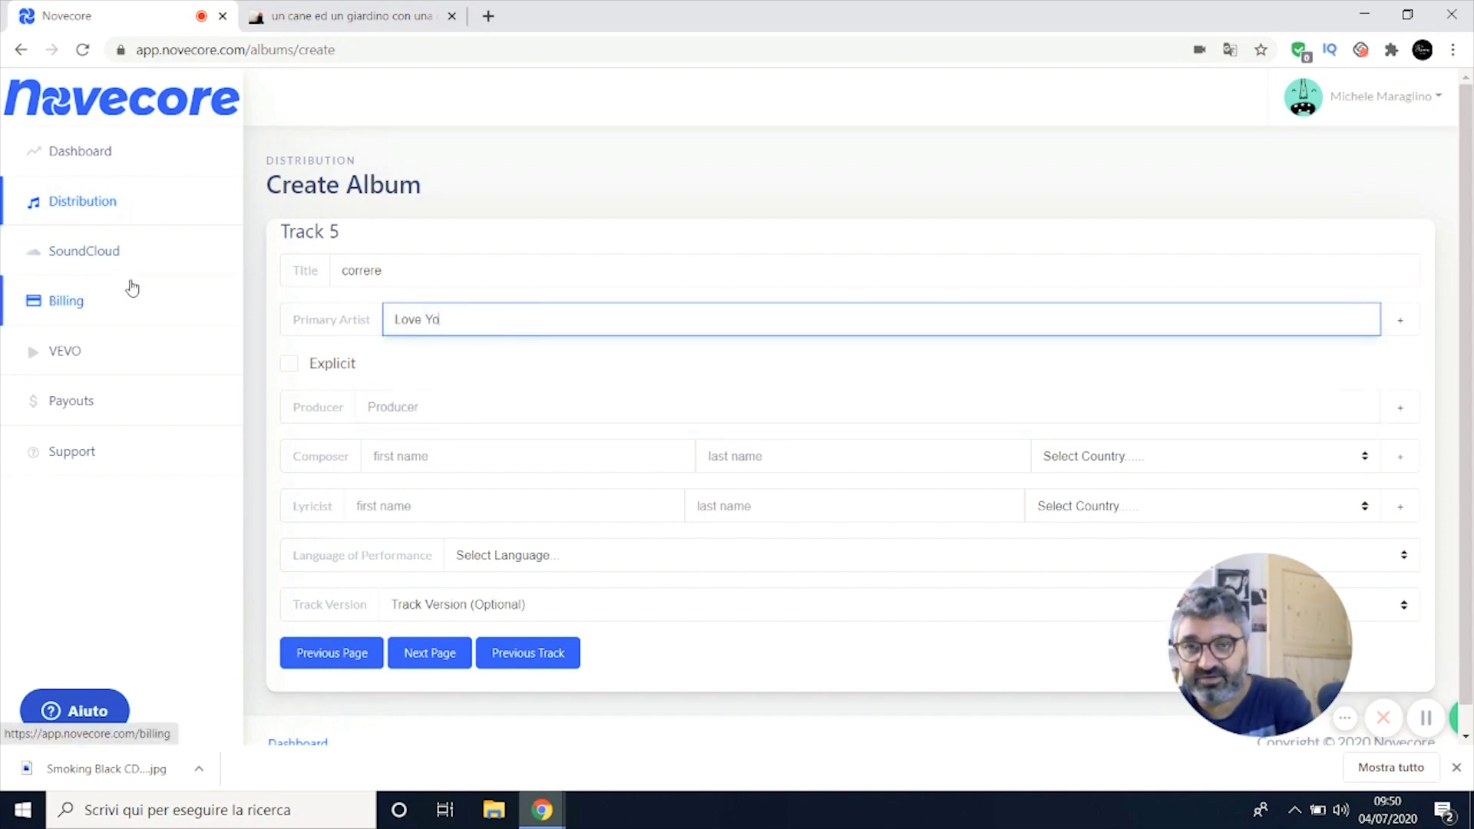
text(ove Yourself)
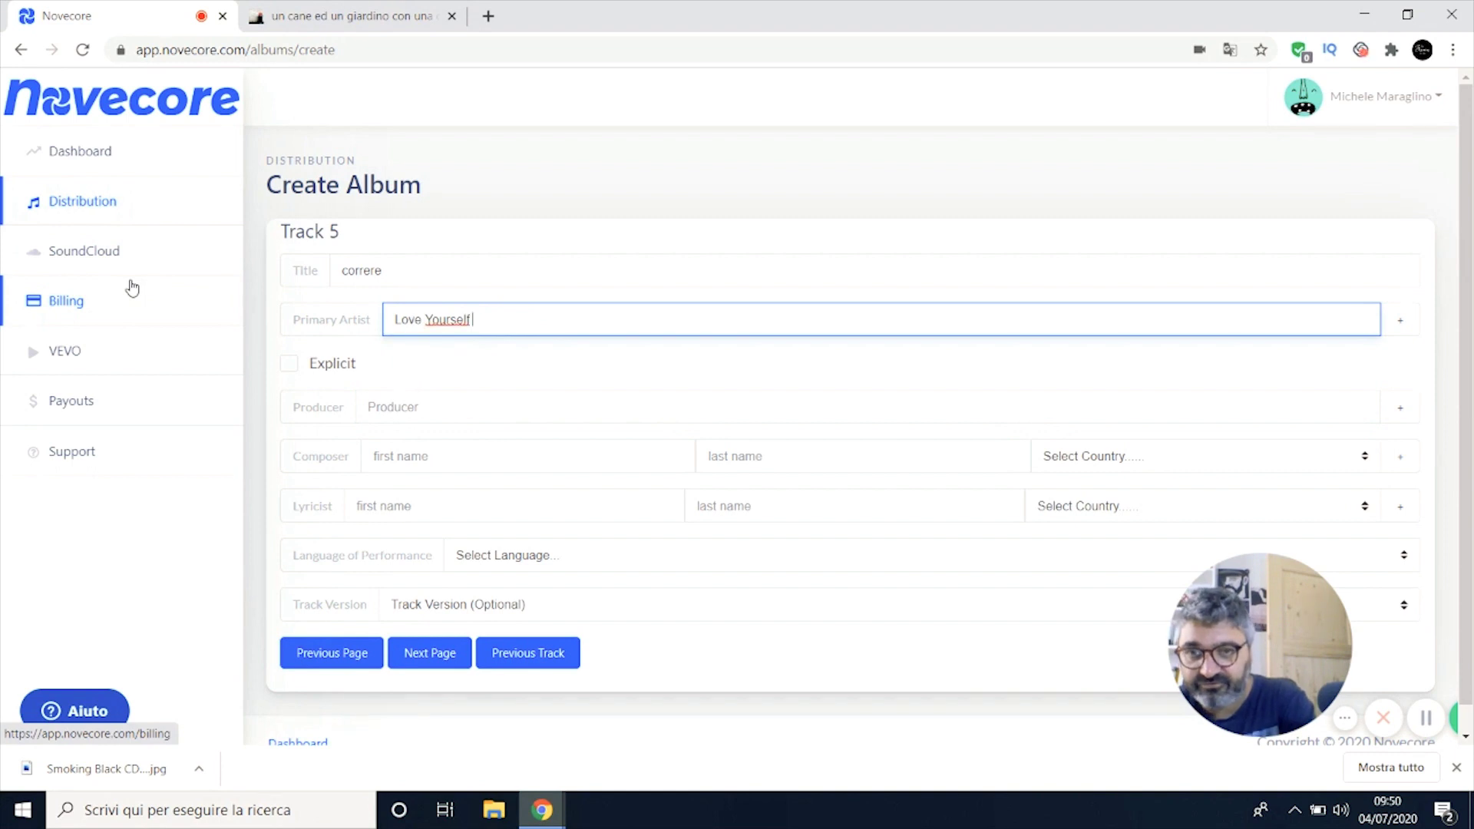
text( Firsy)
key(BackSpace)
text(t)
click(489, 400)
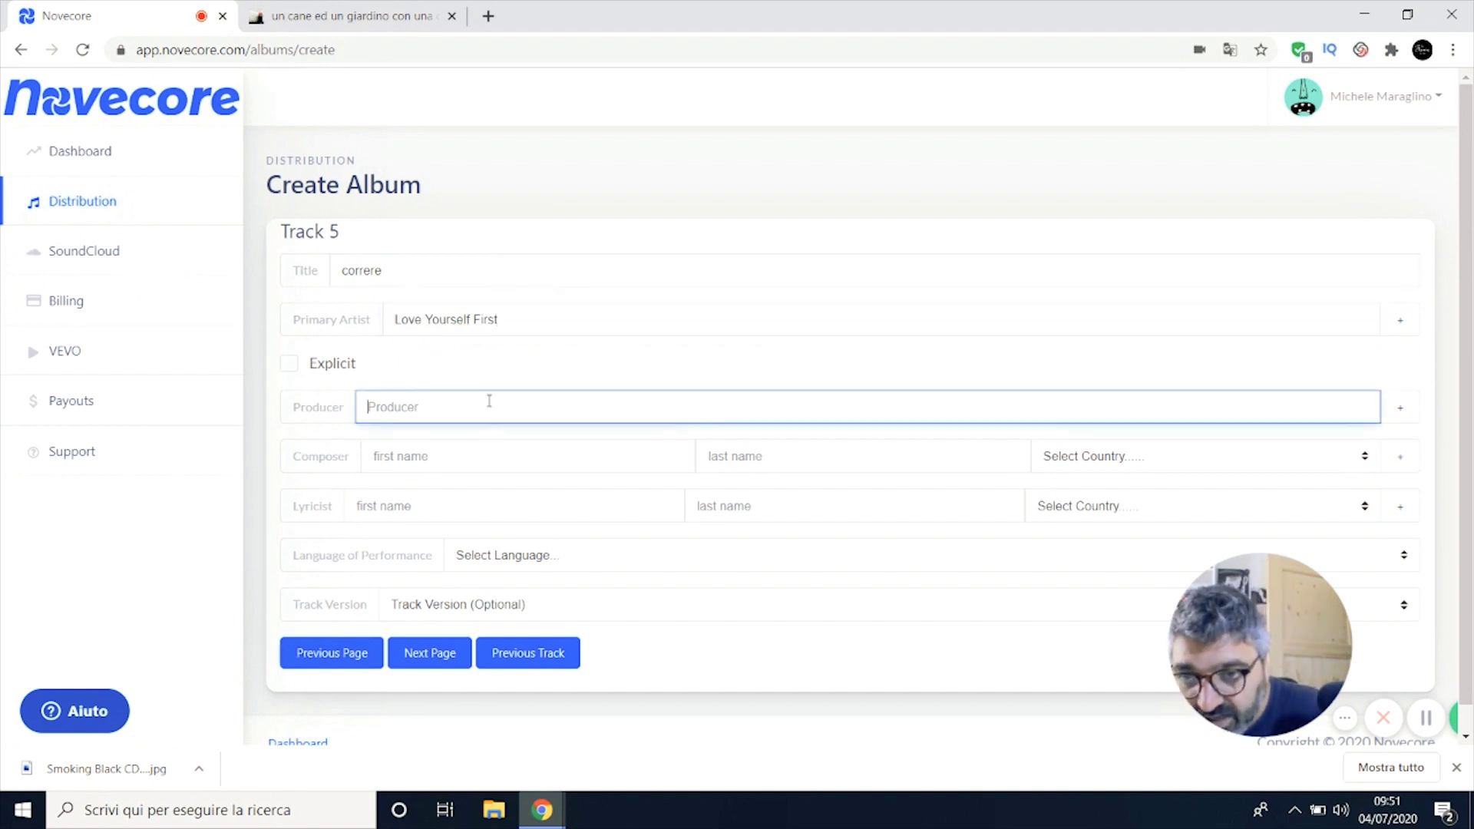
text(Michele Maraglino)
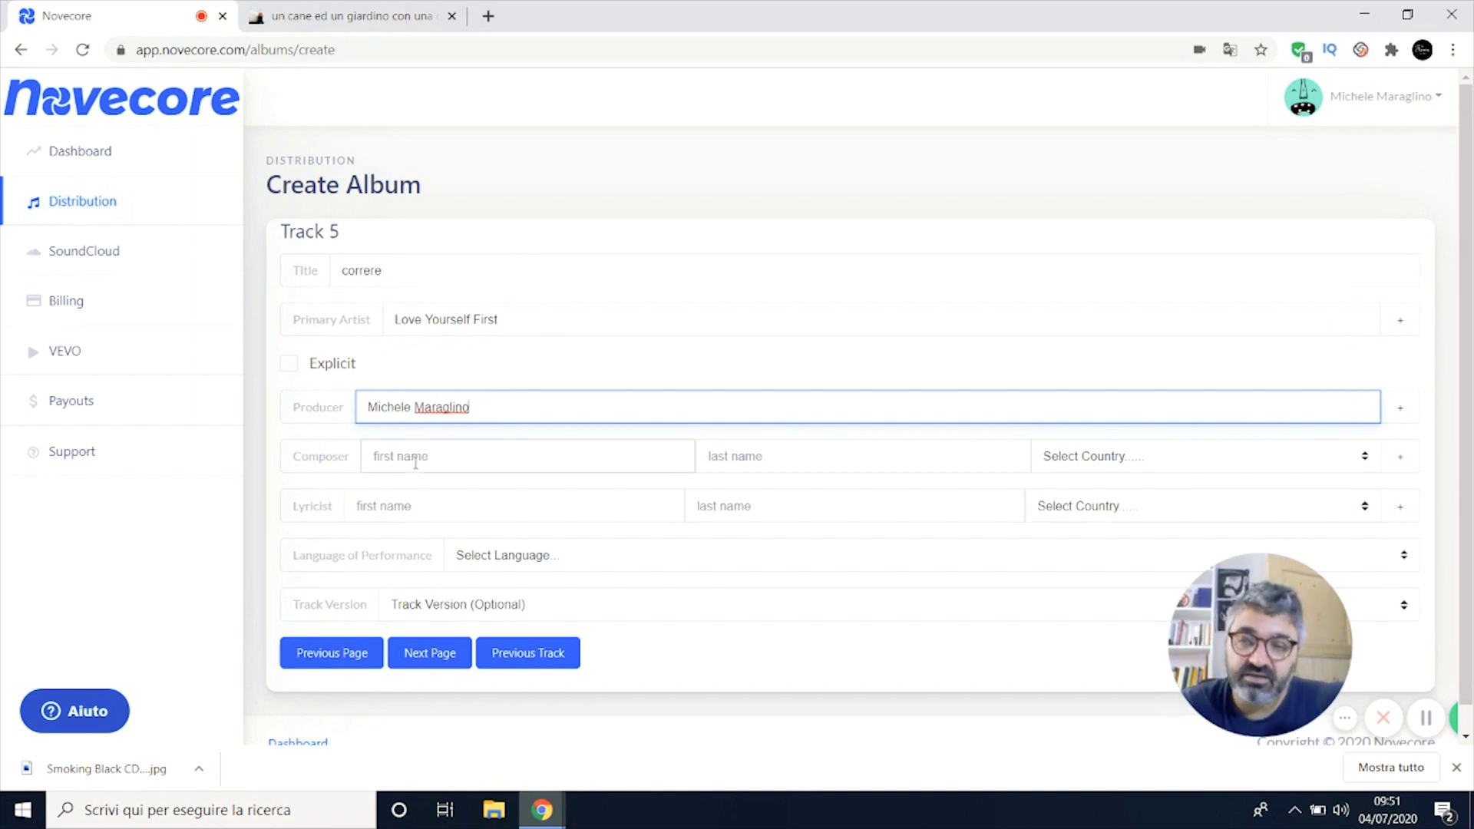
Step: Fill in the first and last names of track 5's composer and lyricist with the saved name
click(414, 456)
click(421, 510)
click(430, 514)
click(430, 554)
Step: Set the country of track 5's composer to Italy
click(1211, 468)
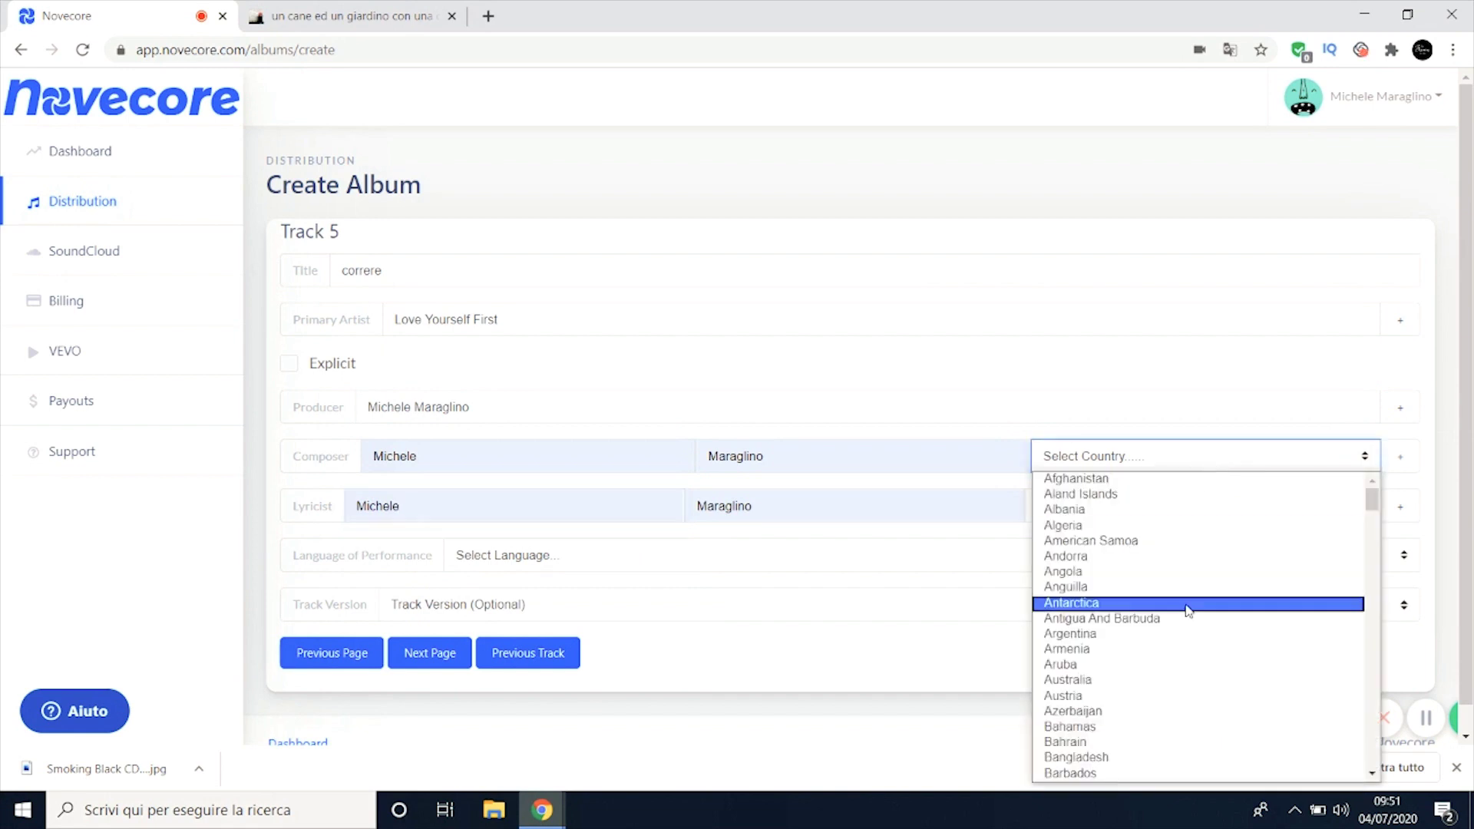
scroll(1174, 645, down, 5)
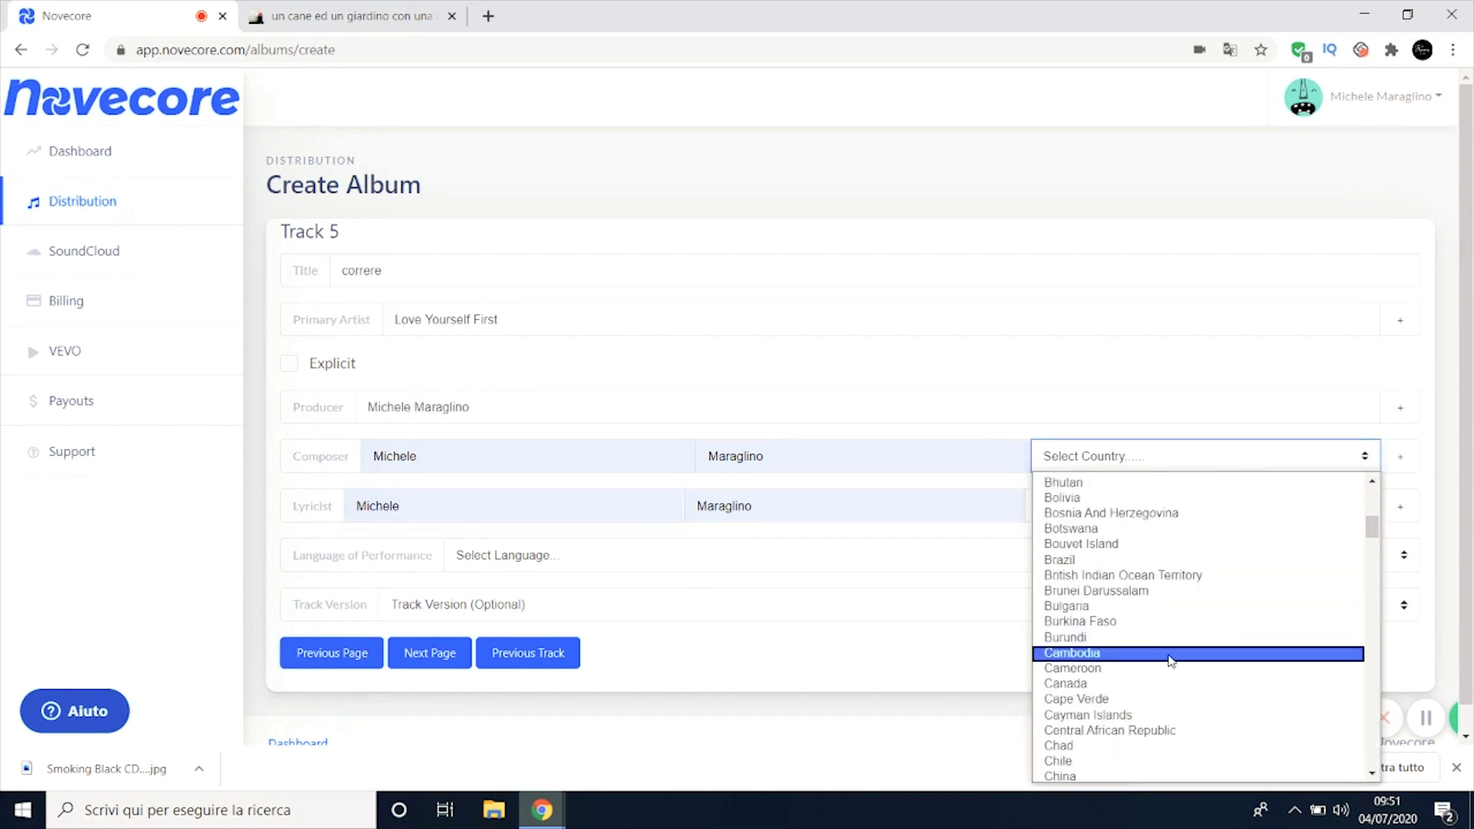
scroll(1170, 660, down, 5)
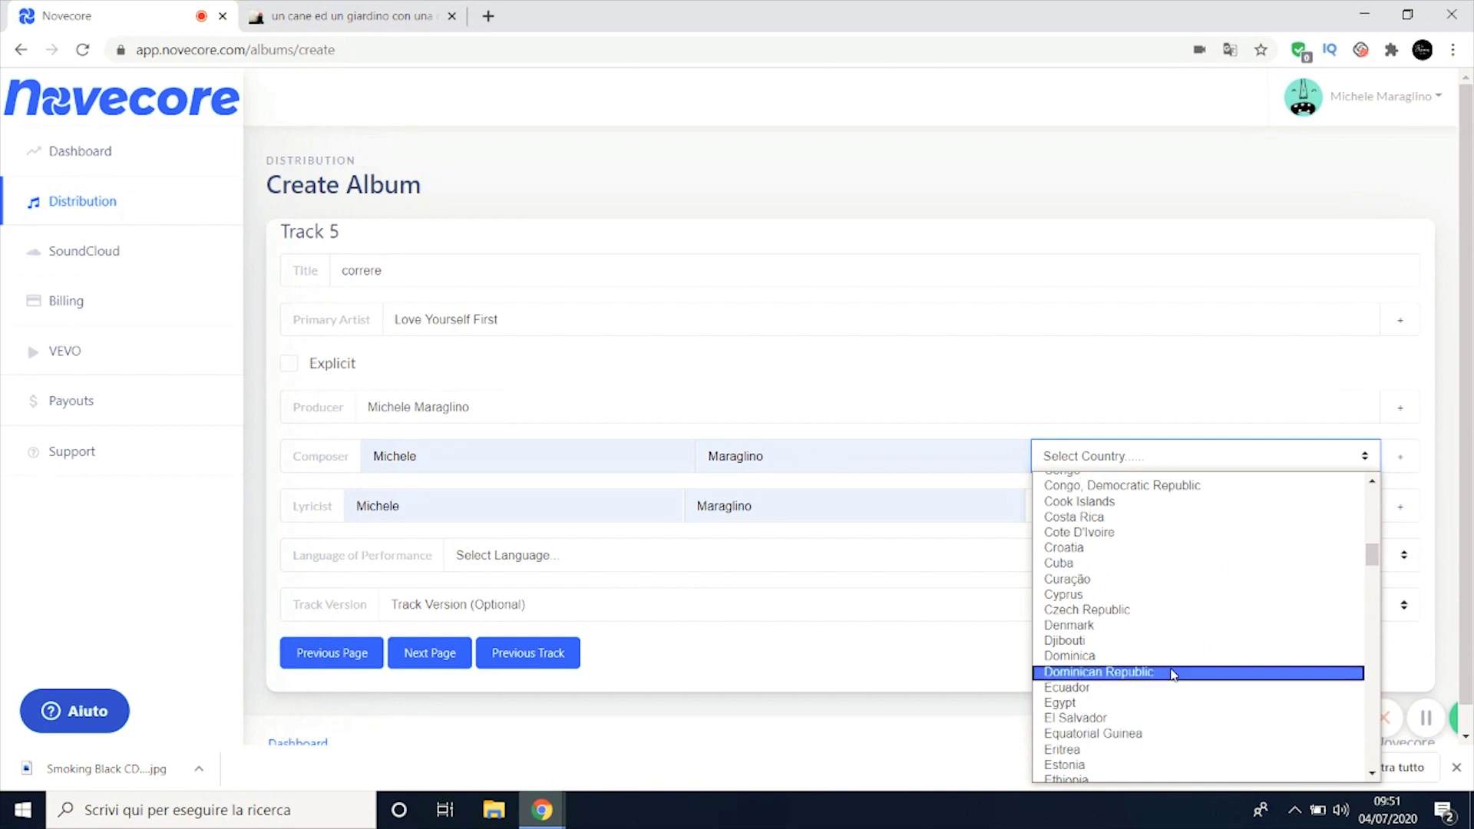
scroll(1171, 665, down, 5)
scroll(1162, 677, down, 5)
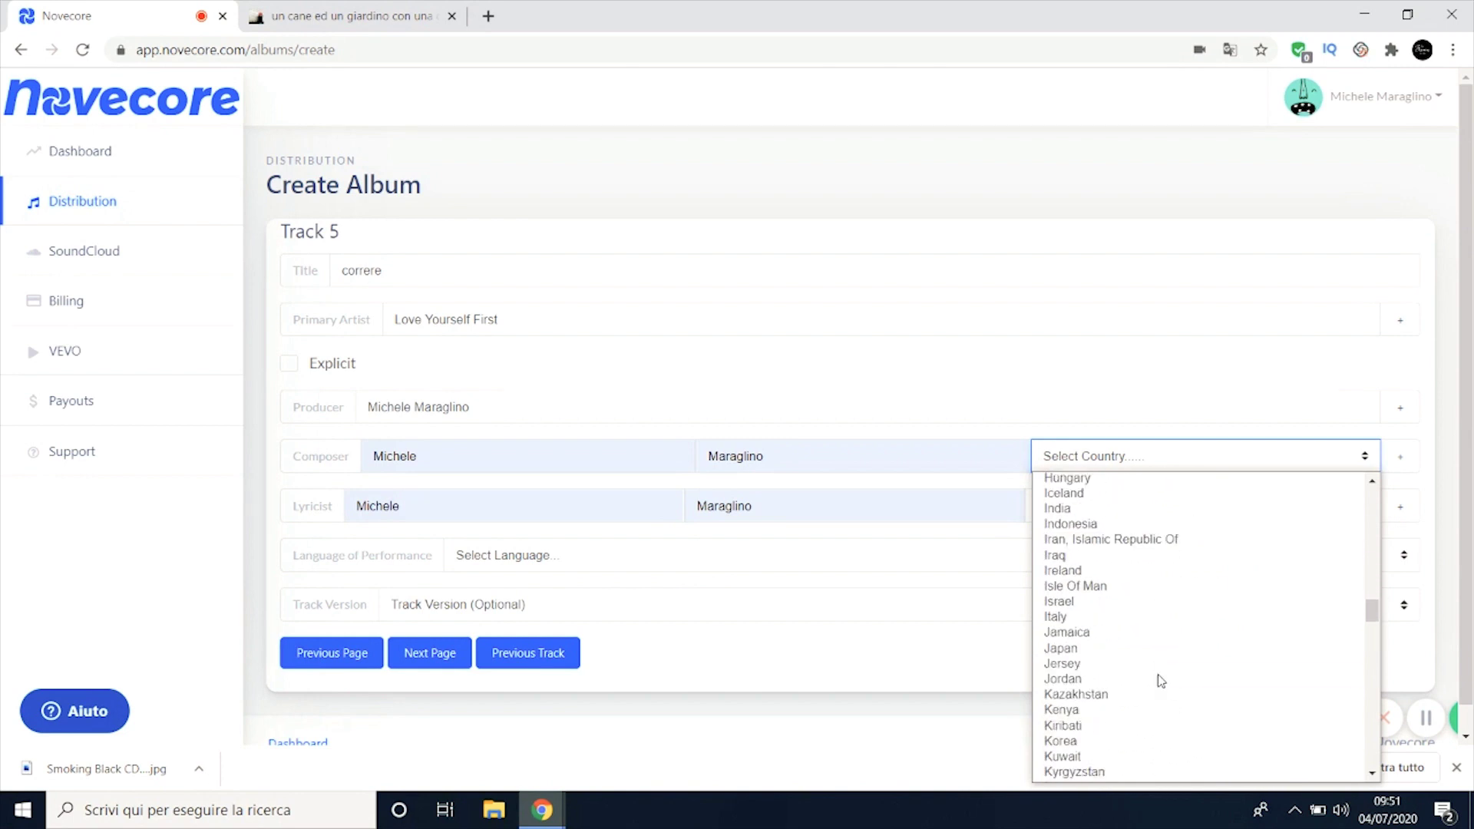
click(1128, 618)
Step: Set the country of track 5's lyricist to Italy
click(1106, 513)
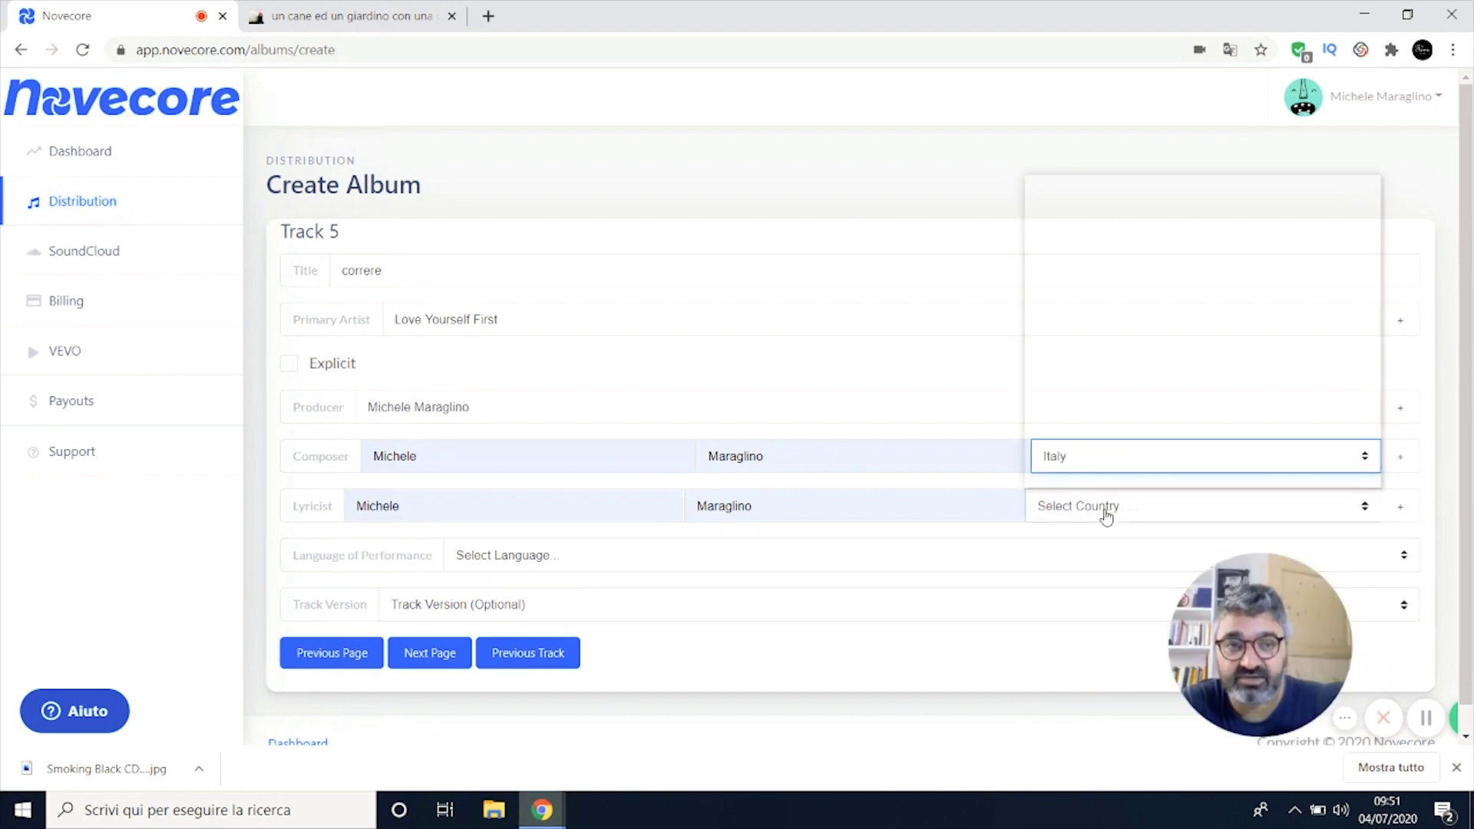
scroll(1106, 391, down, 15)
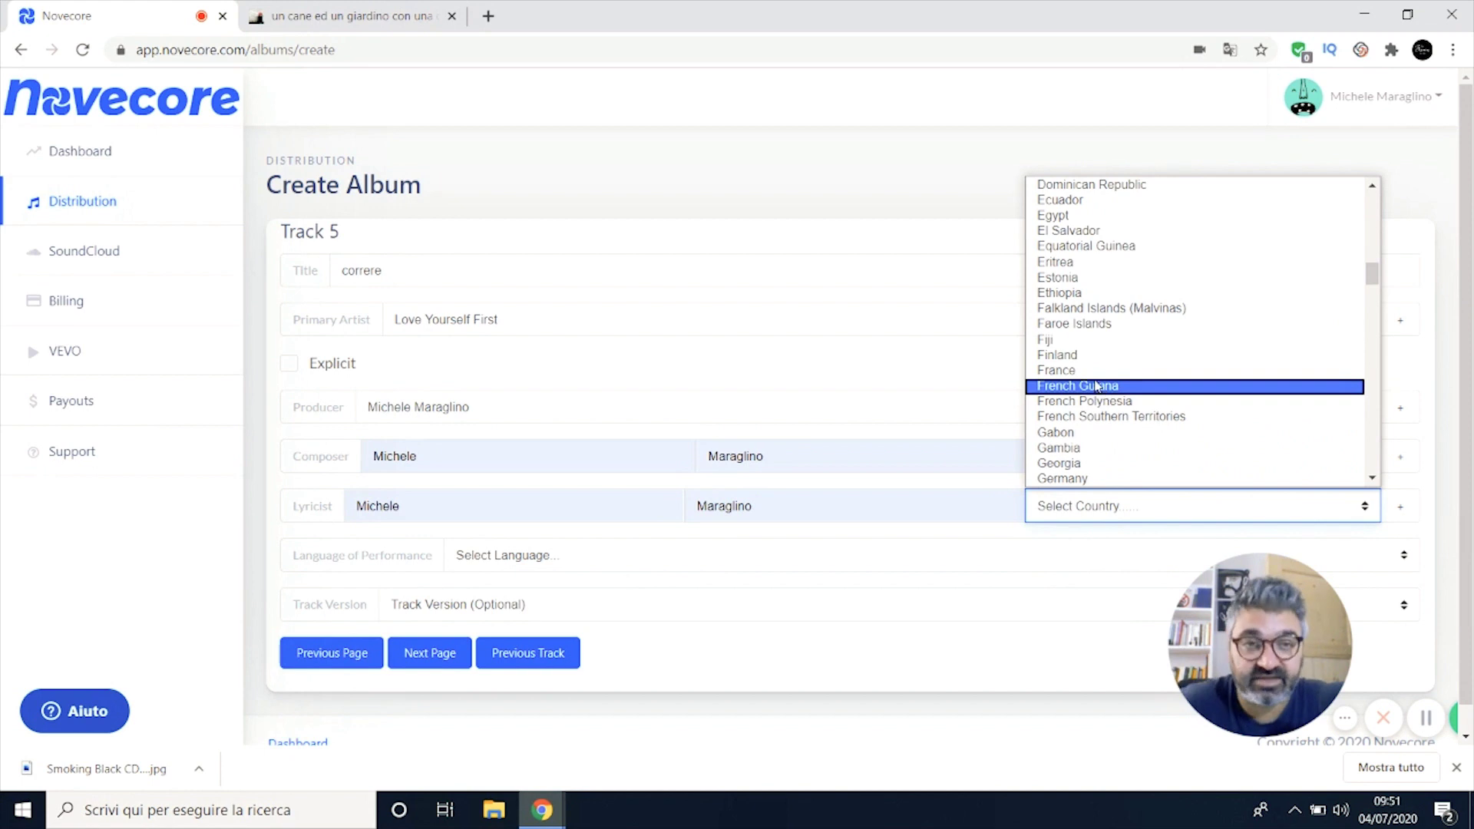
scroll(1097, 386, down, 5)
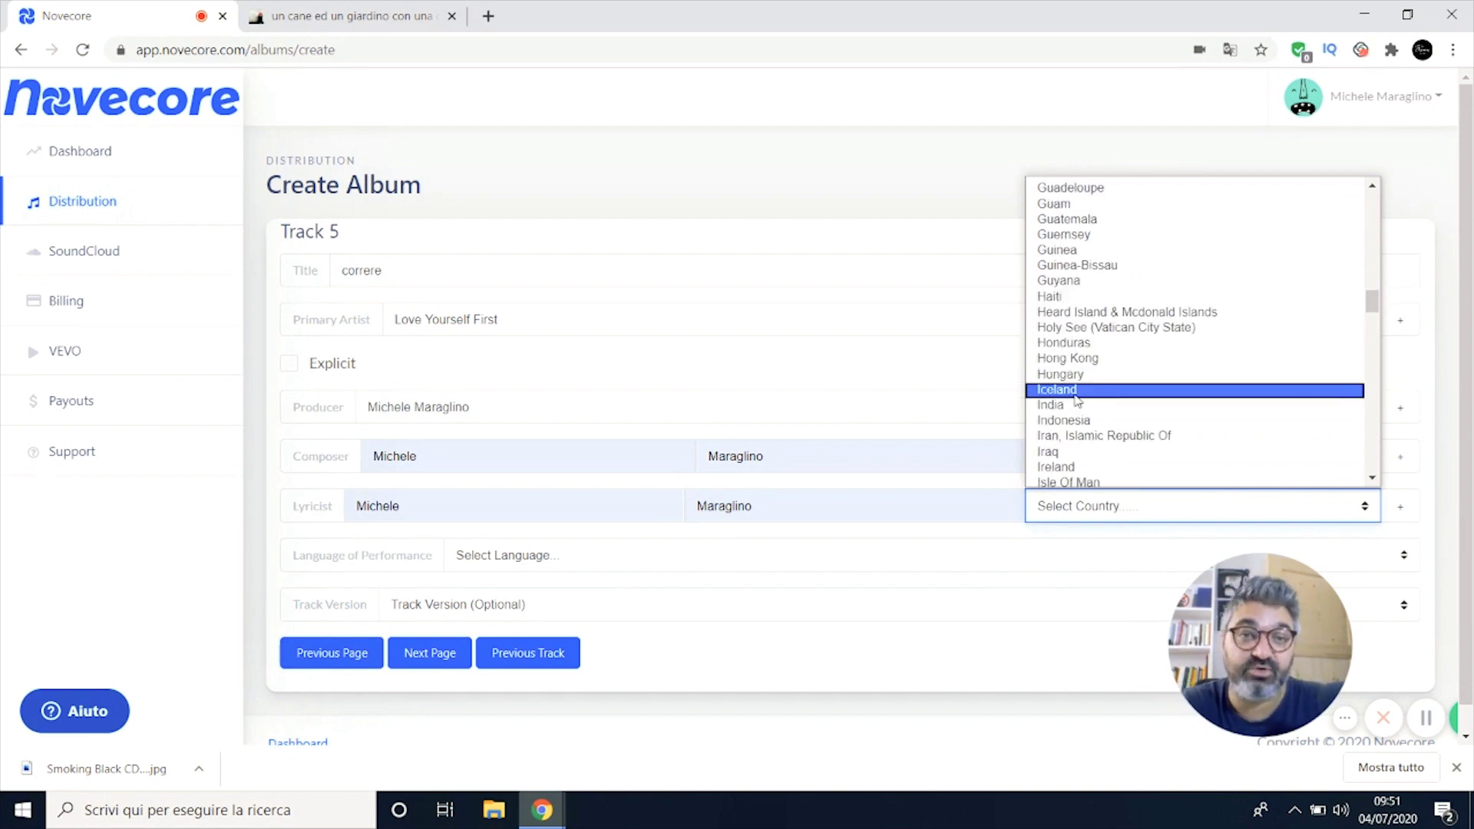
scroll(1080, 399, down, 4)
click(1084, 321)
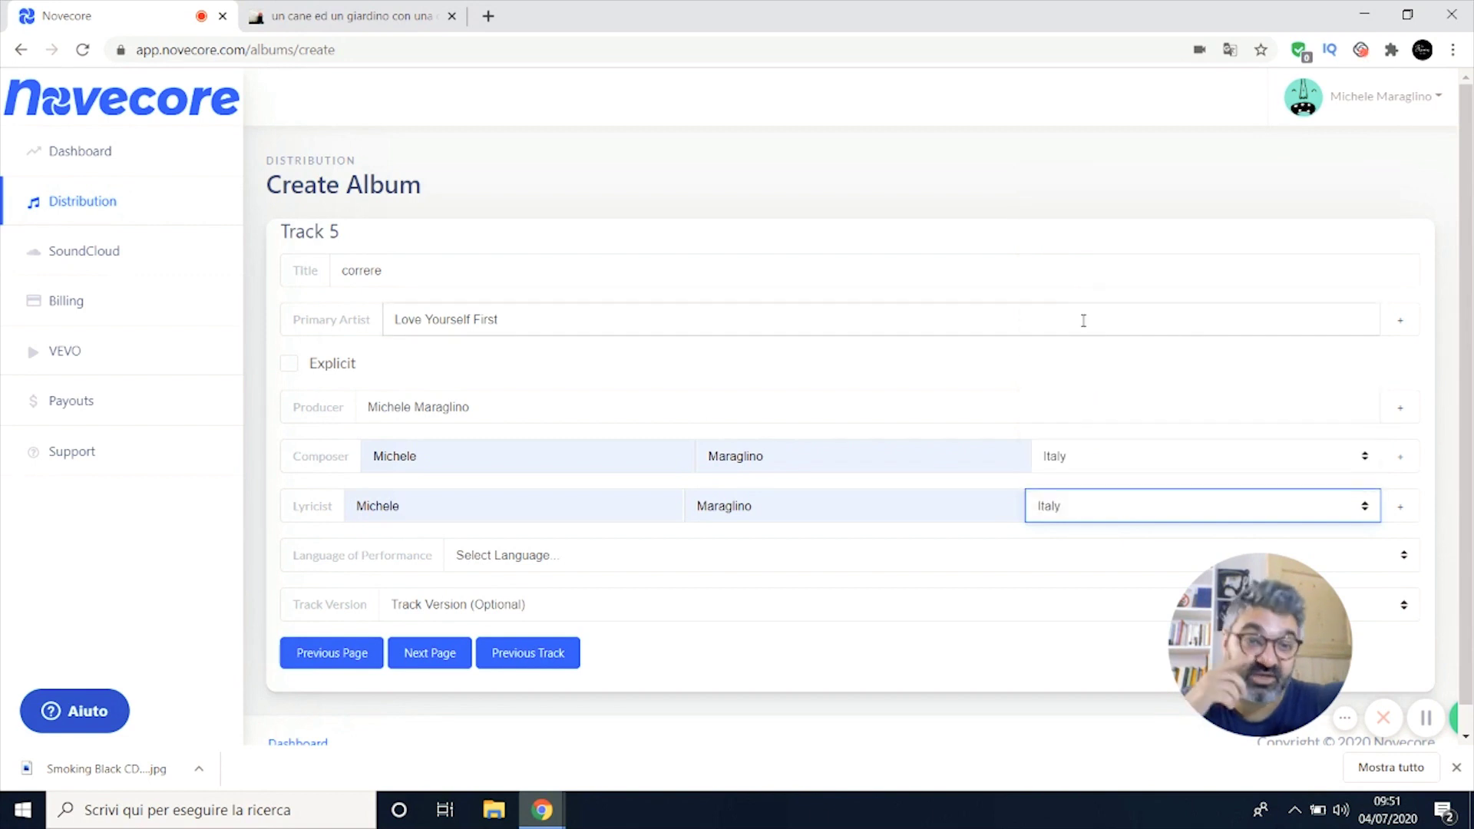
Step: Set track 5's language of performance to Italian and continue to the audio upload page
click(441, 656)
click(508, 557)
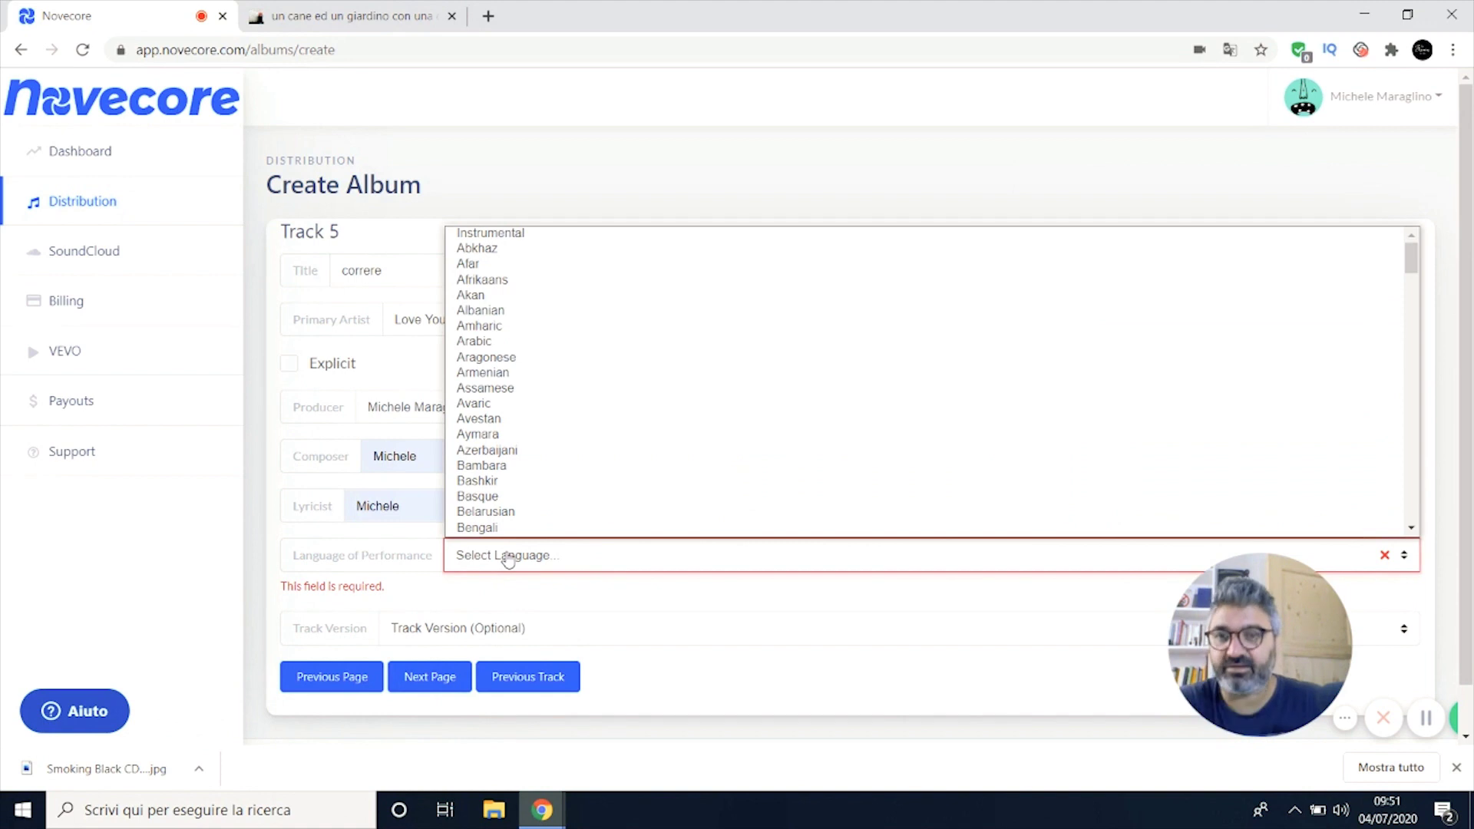
text(ita)
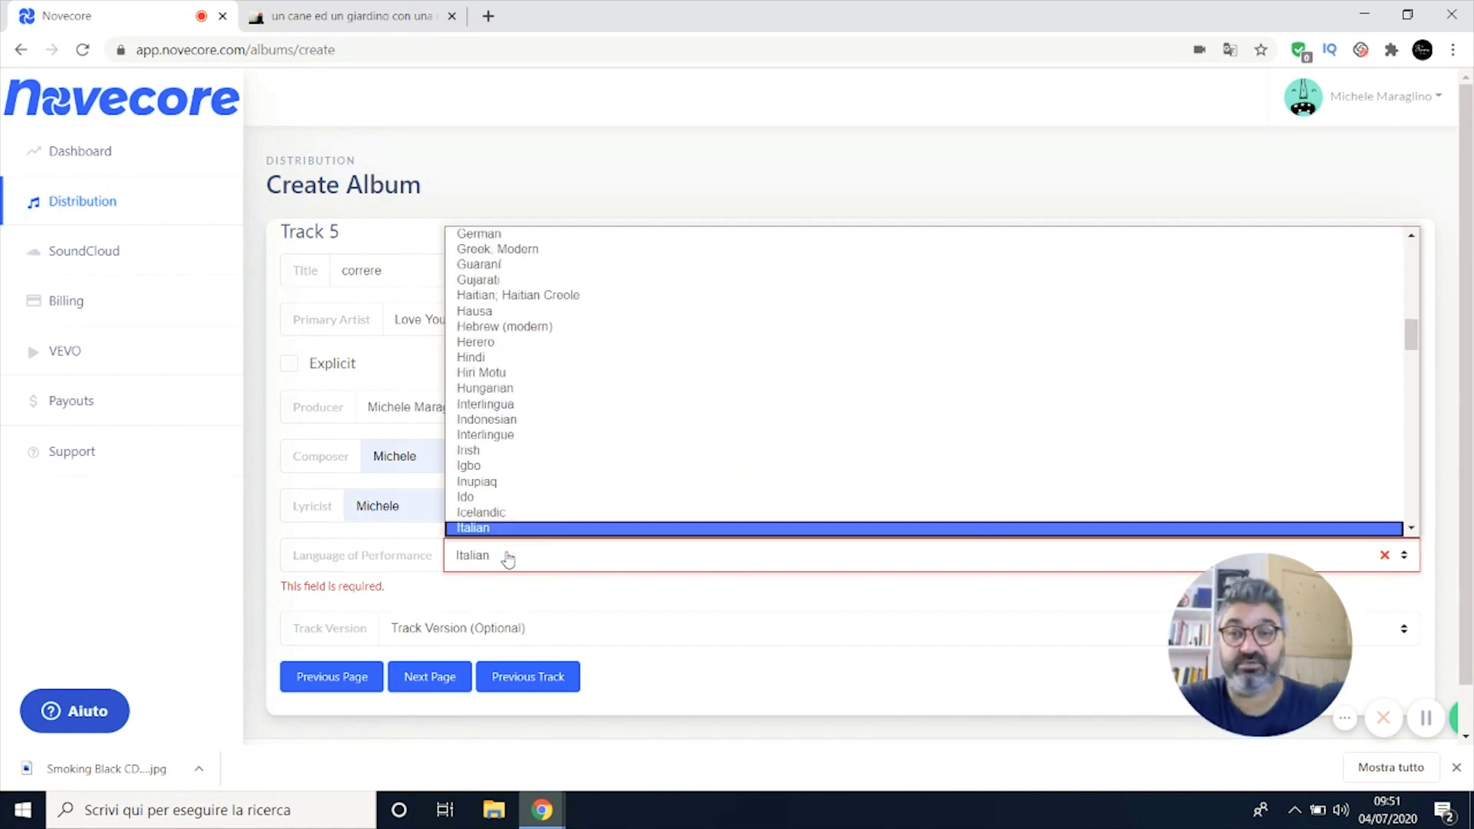
click(507, 556)
click(427, 657)
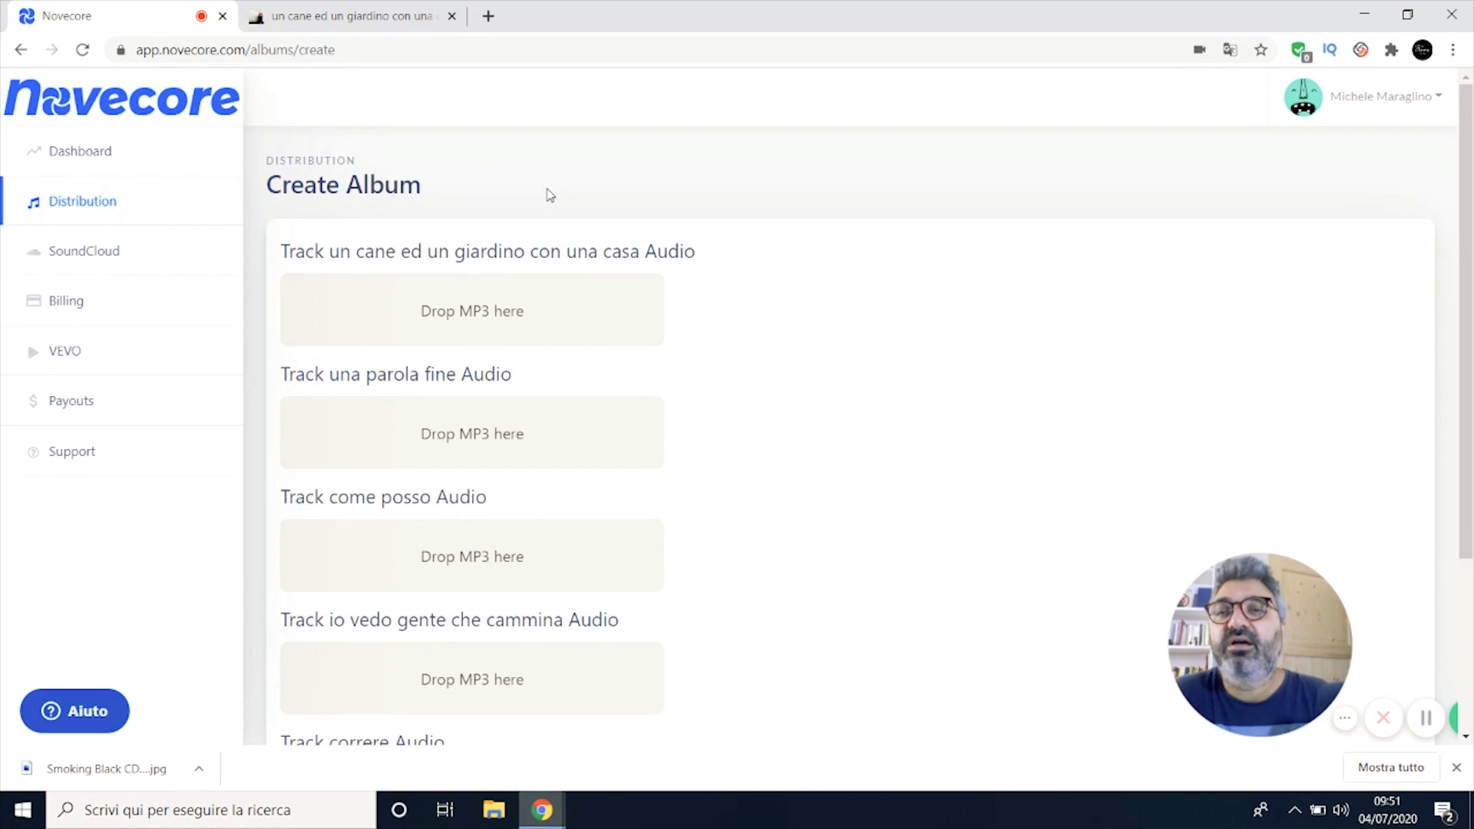
Step: Add the MP3 file of track 1 to the audio slot for un cane ed un giardino con una casa
scroll(486, 341, down, 1)
scroll(485, 342, down, 2)
scroll(482, 343, up, 3)
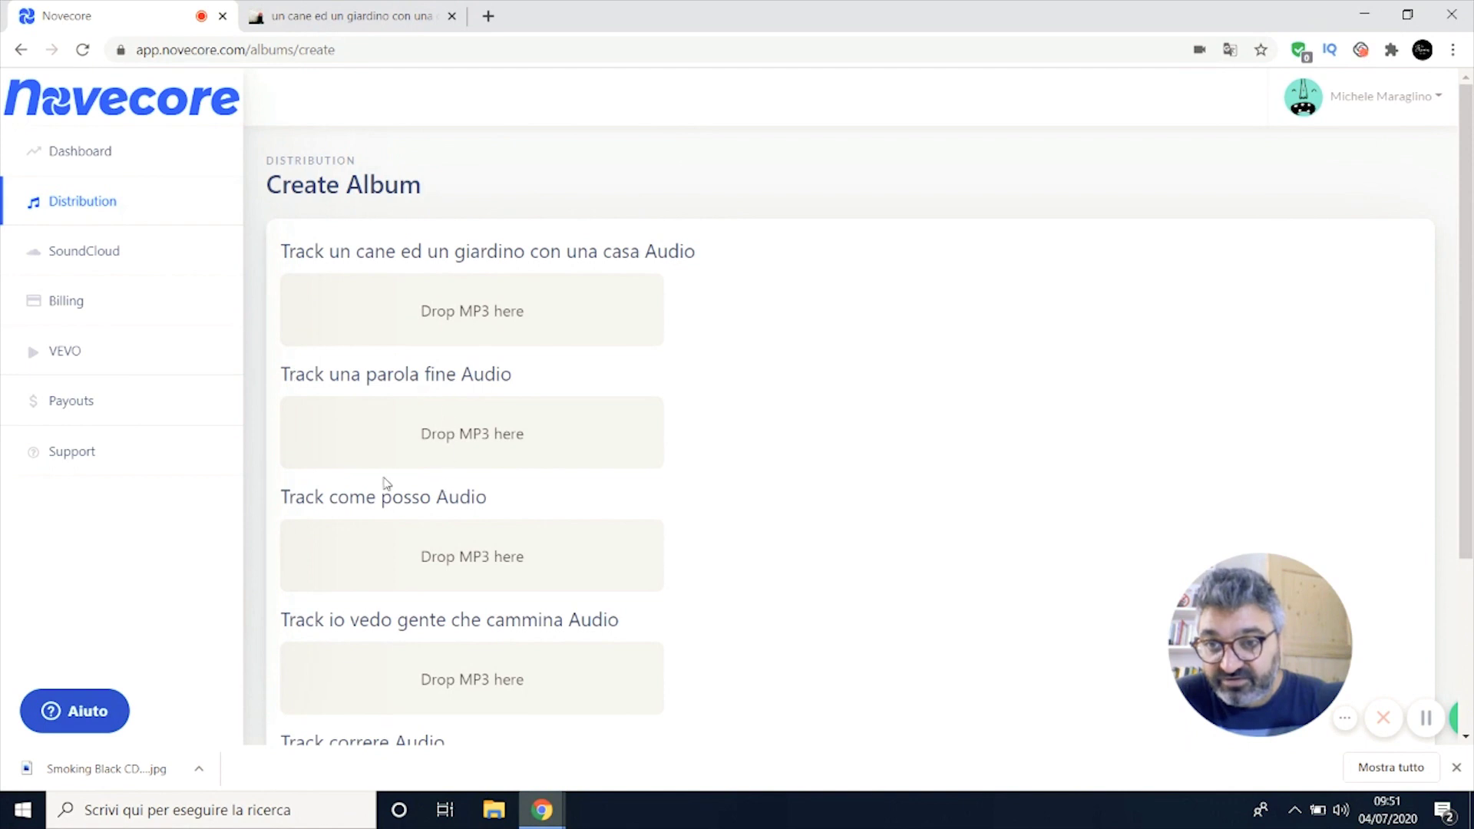
scroll(444, 438, down, 1)
scroll(407, 500, down, 1)
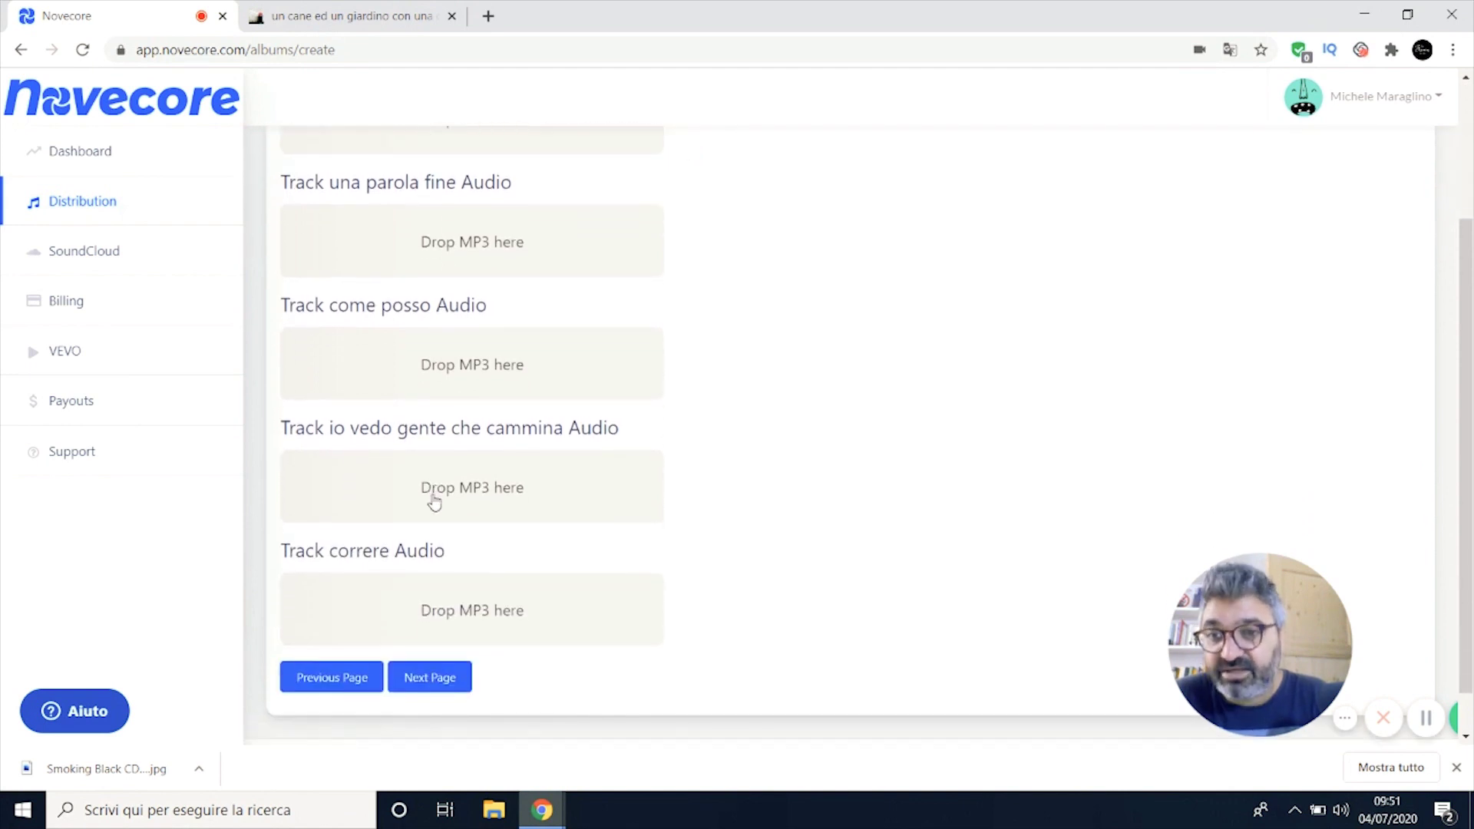
scroll(431, 499, up, 3)
click(439, 311)
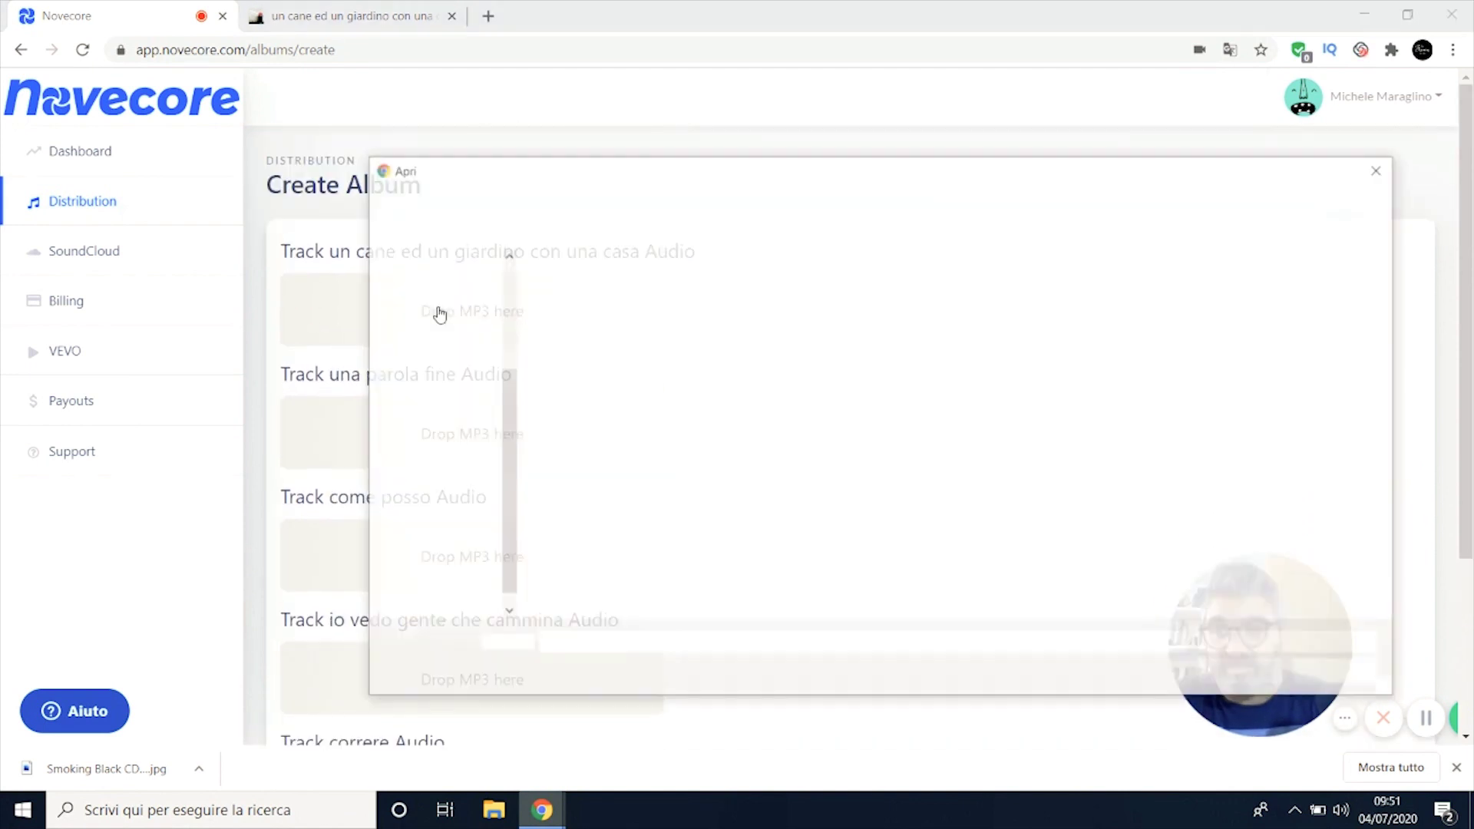
double_click(649, 289)
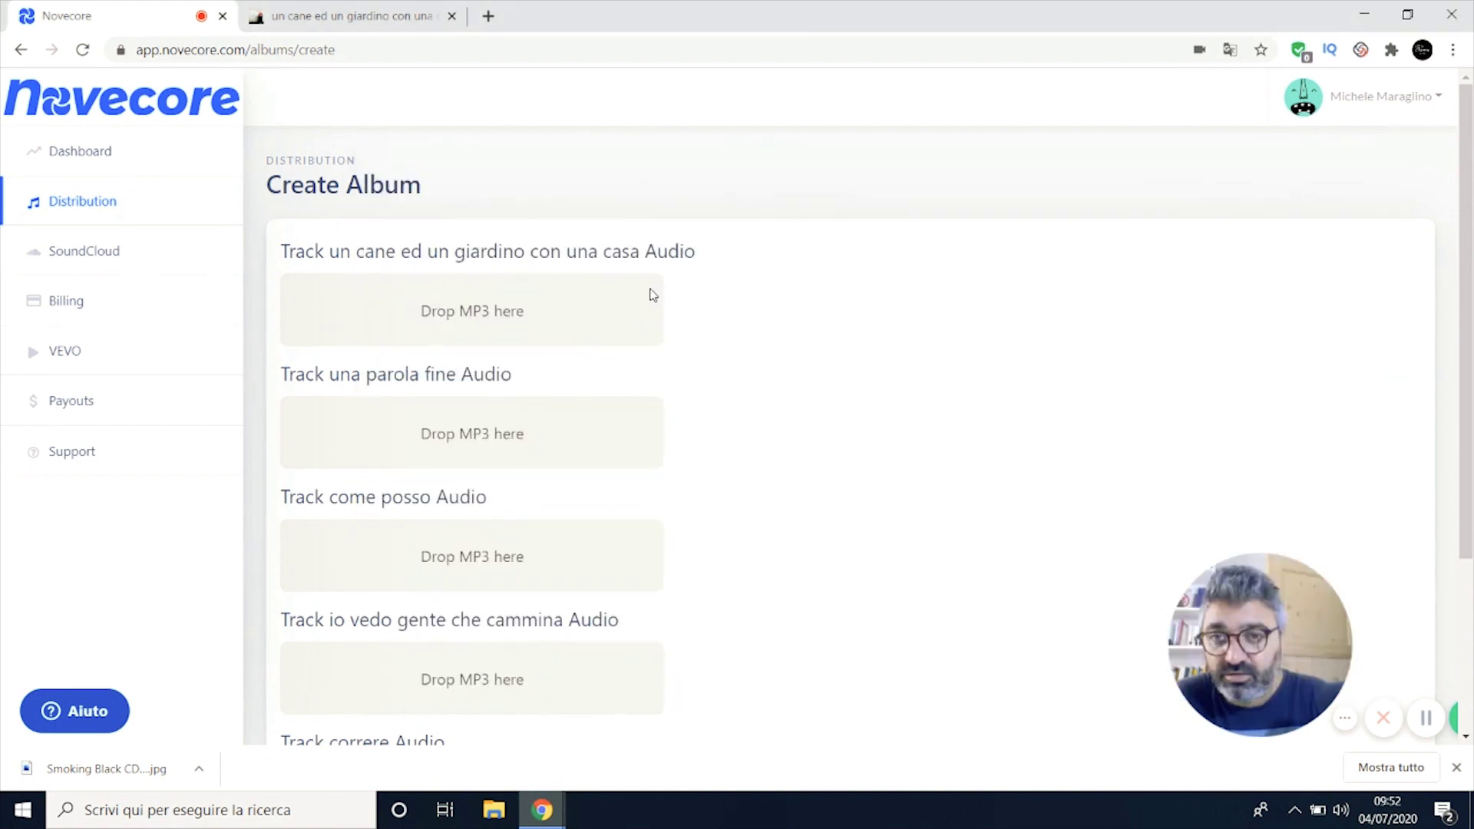
Step: Add the files 2 una parola fine and 3 come posso to their matching track audio slots
click(462, 428)
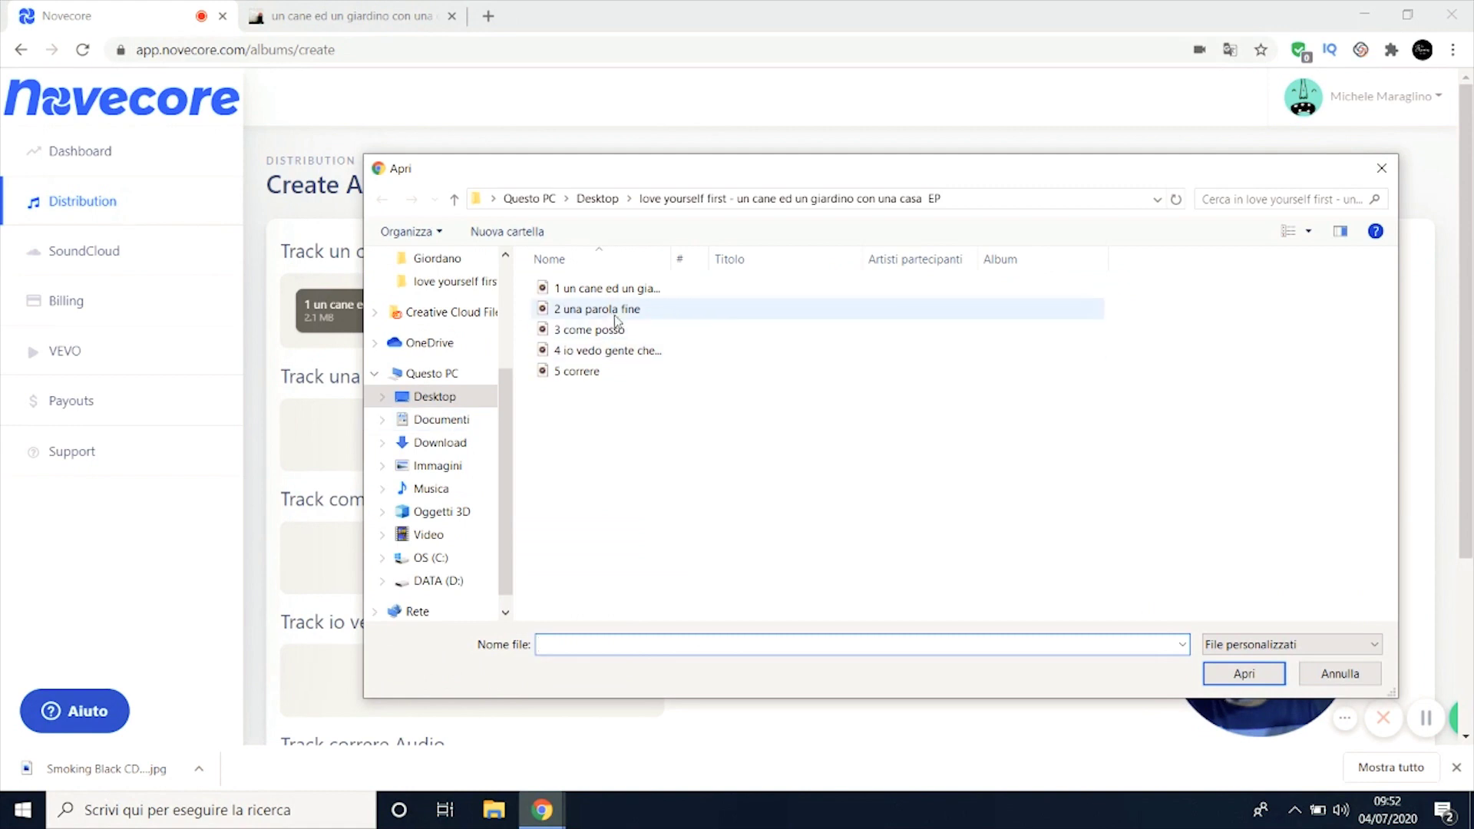
double_click(615, 314)
scroll(468, 477, down, 3)
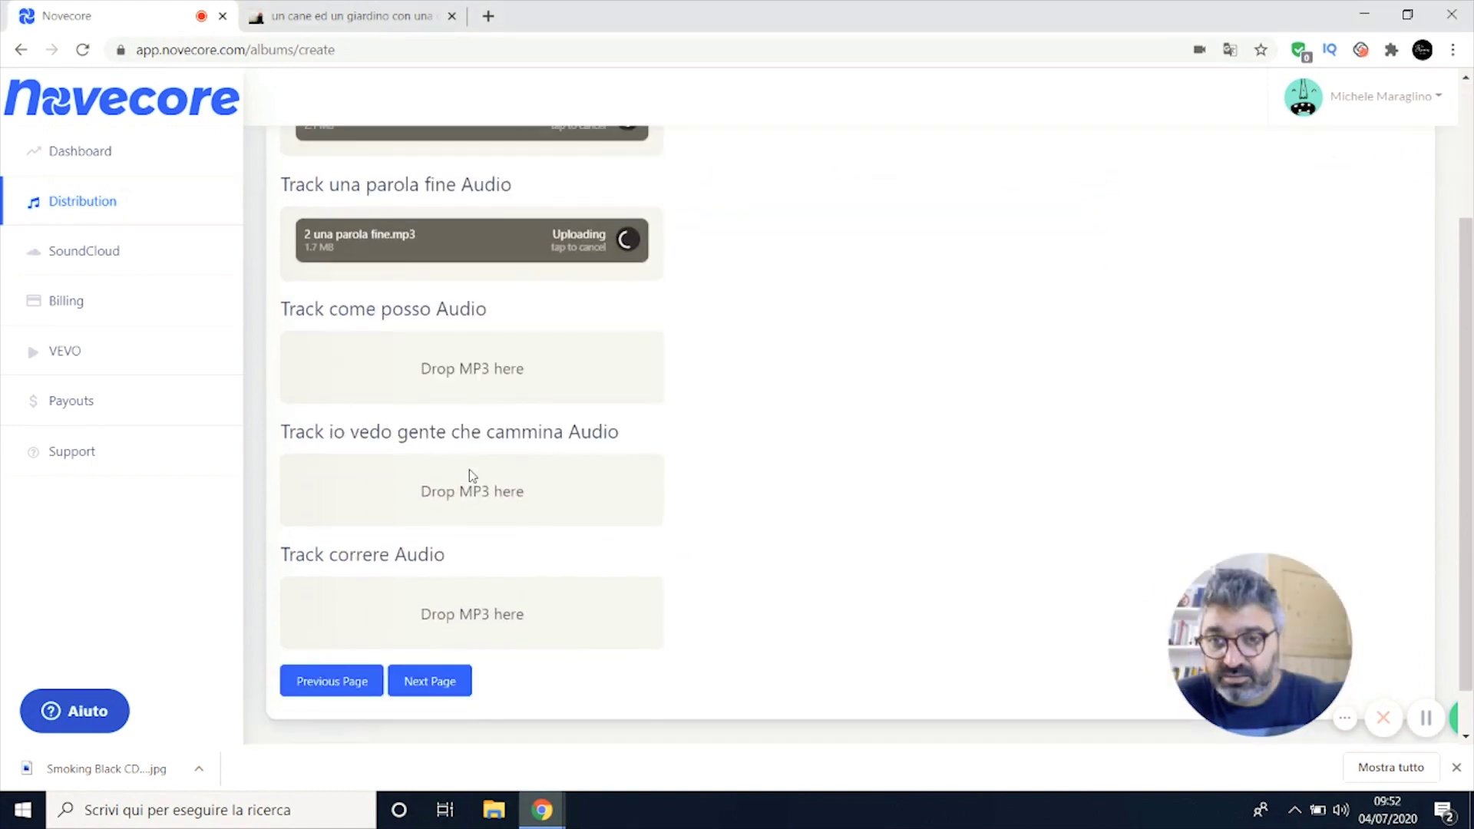
click(498, 374)
click(578, 331)
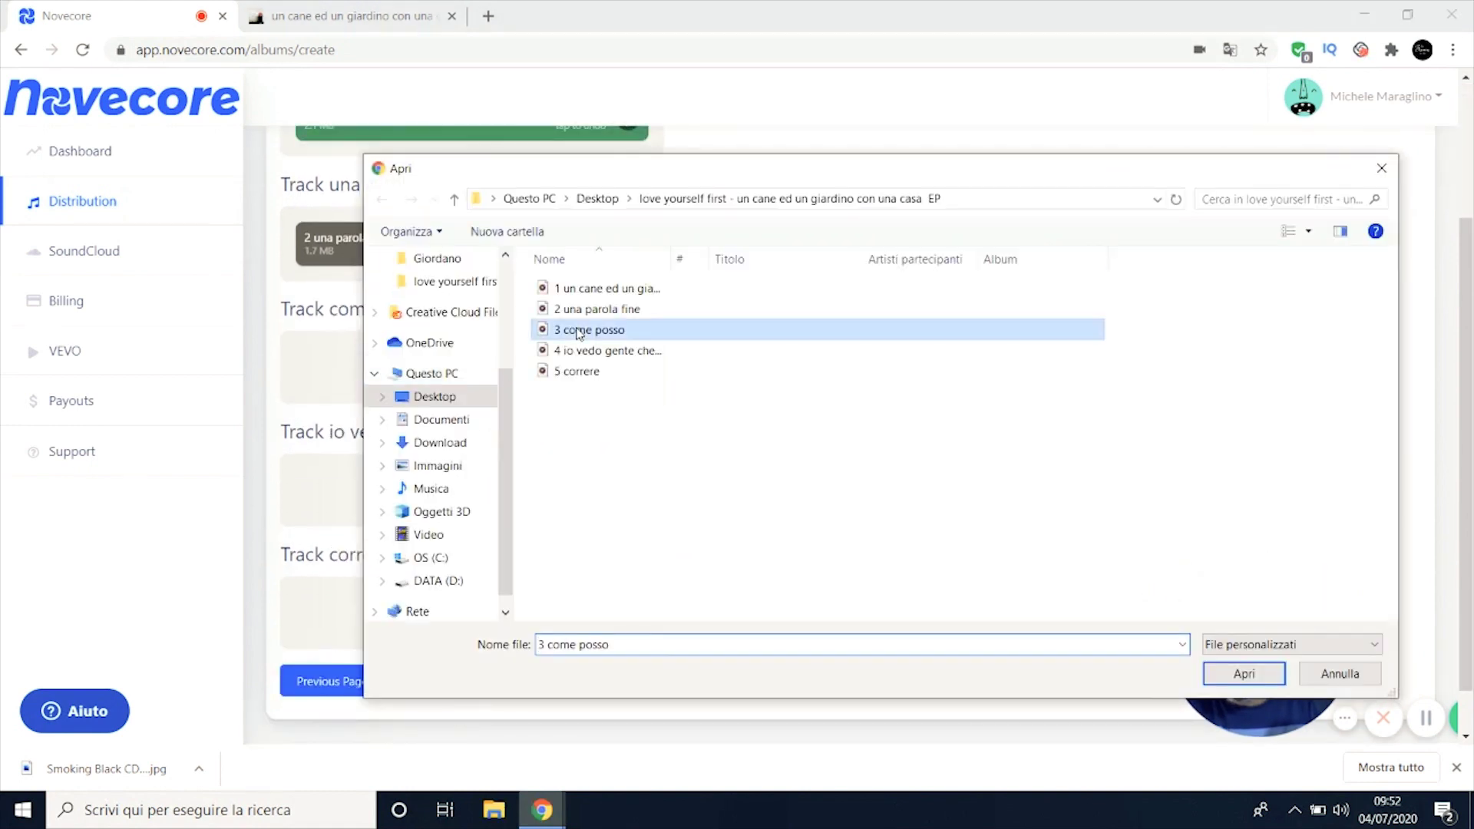
double_click(578, 331)
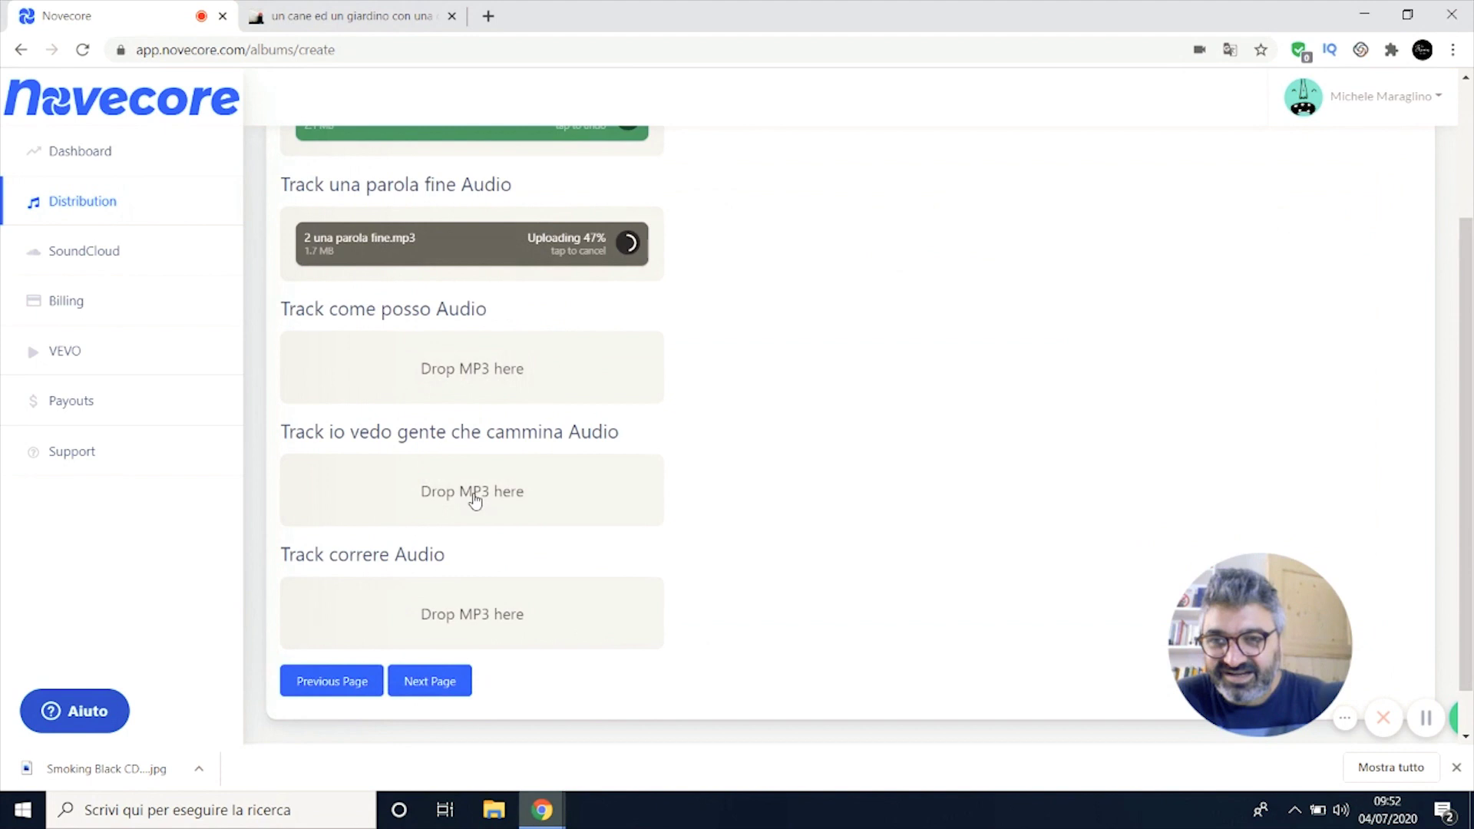
Step: Add the files 4 io vedo gente che cammina and 5 correre to their matching track audio slots
click(514, 509)
click(587, 353)
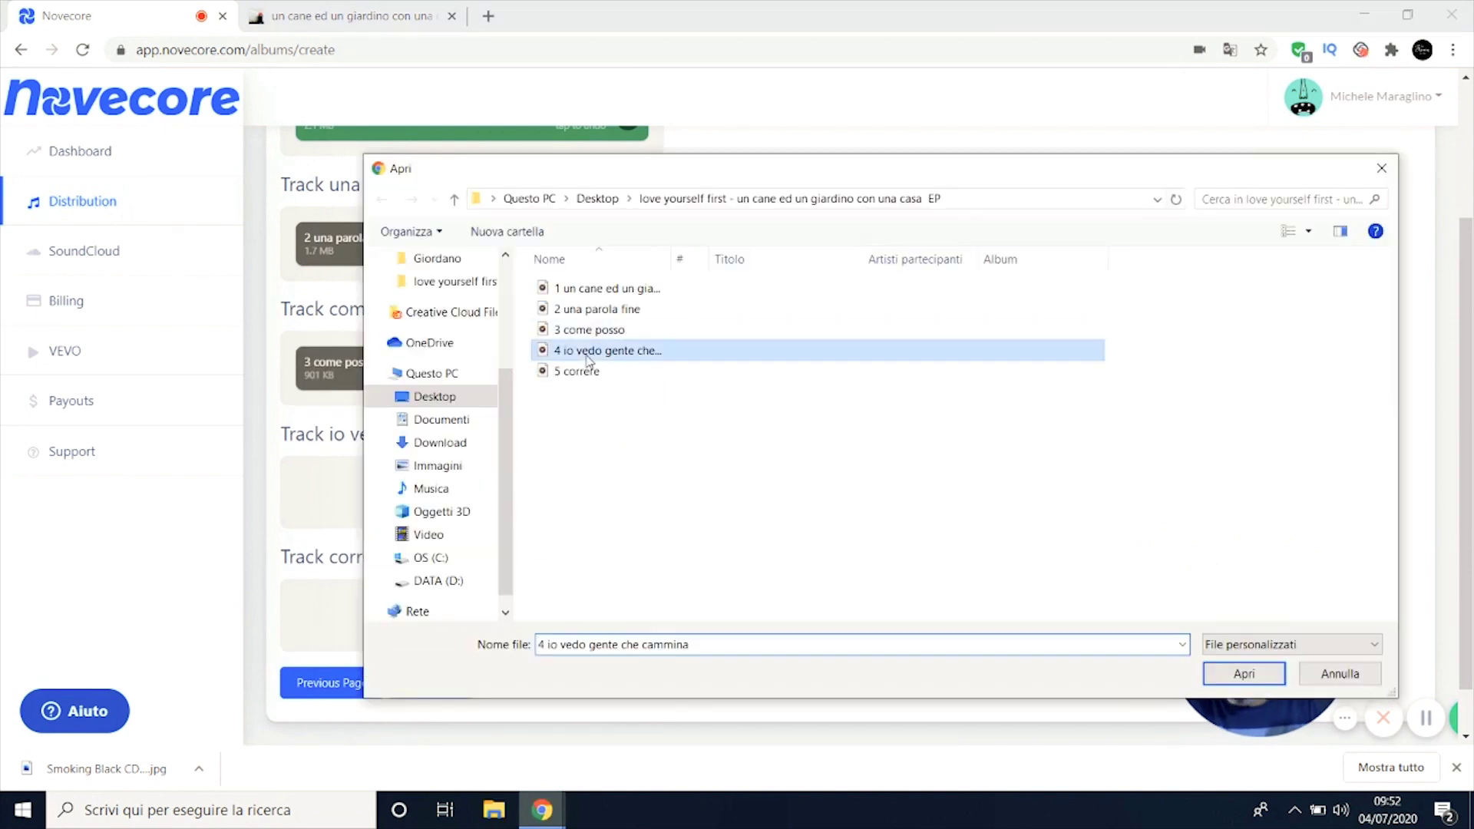
double_click(587, 354)
scroll(375, 503, down, 1)
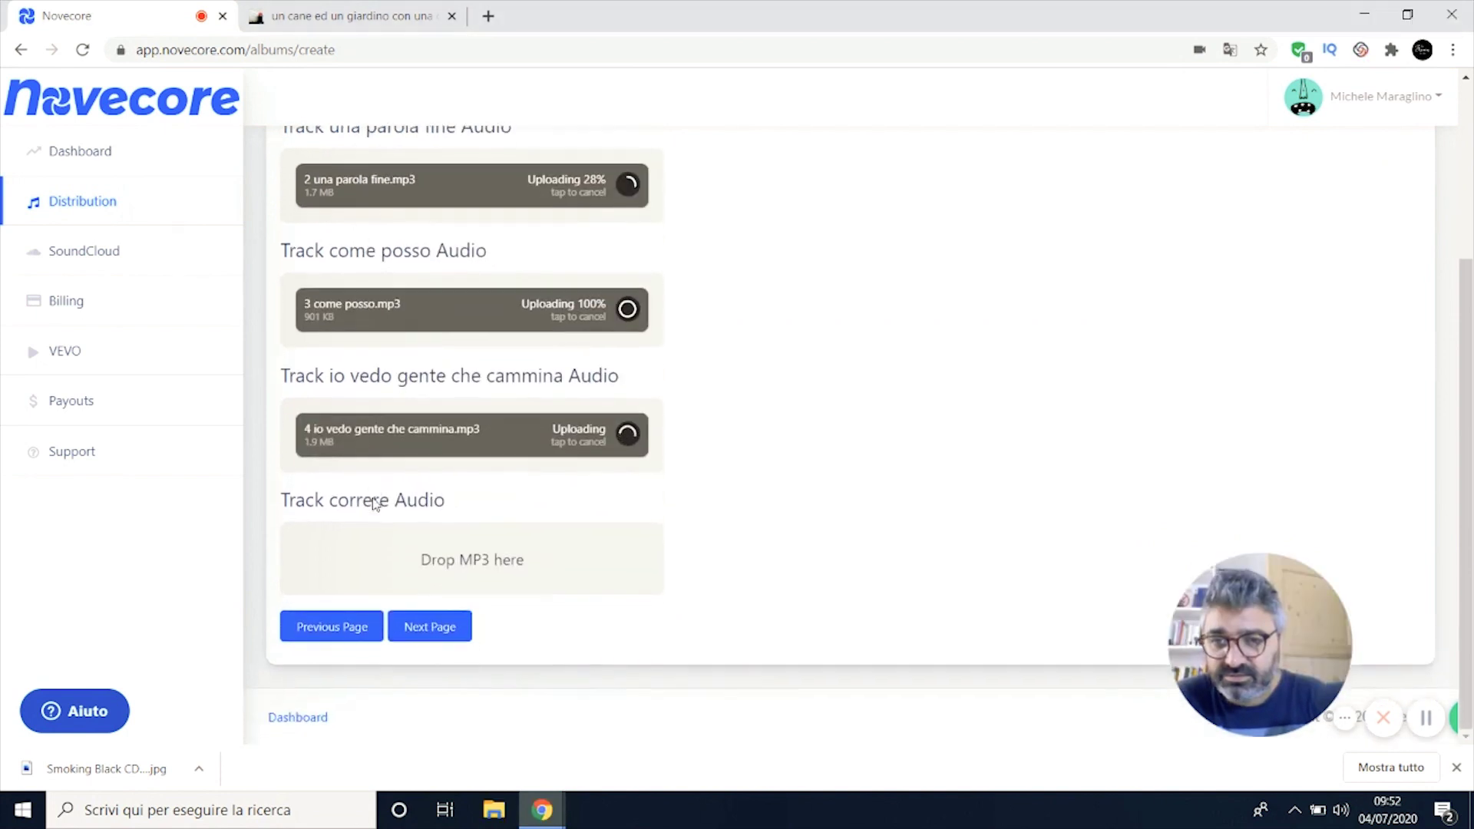
click(490, 559)
click(577, 371)
double_click(577, 371)
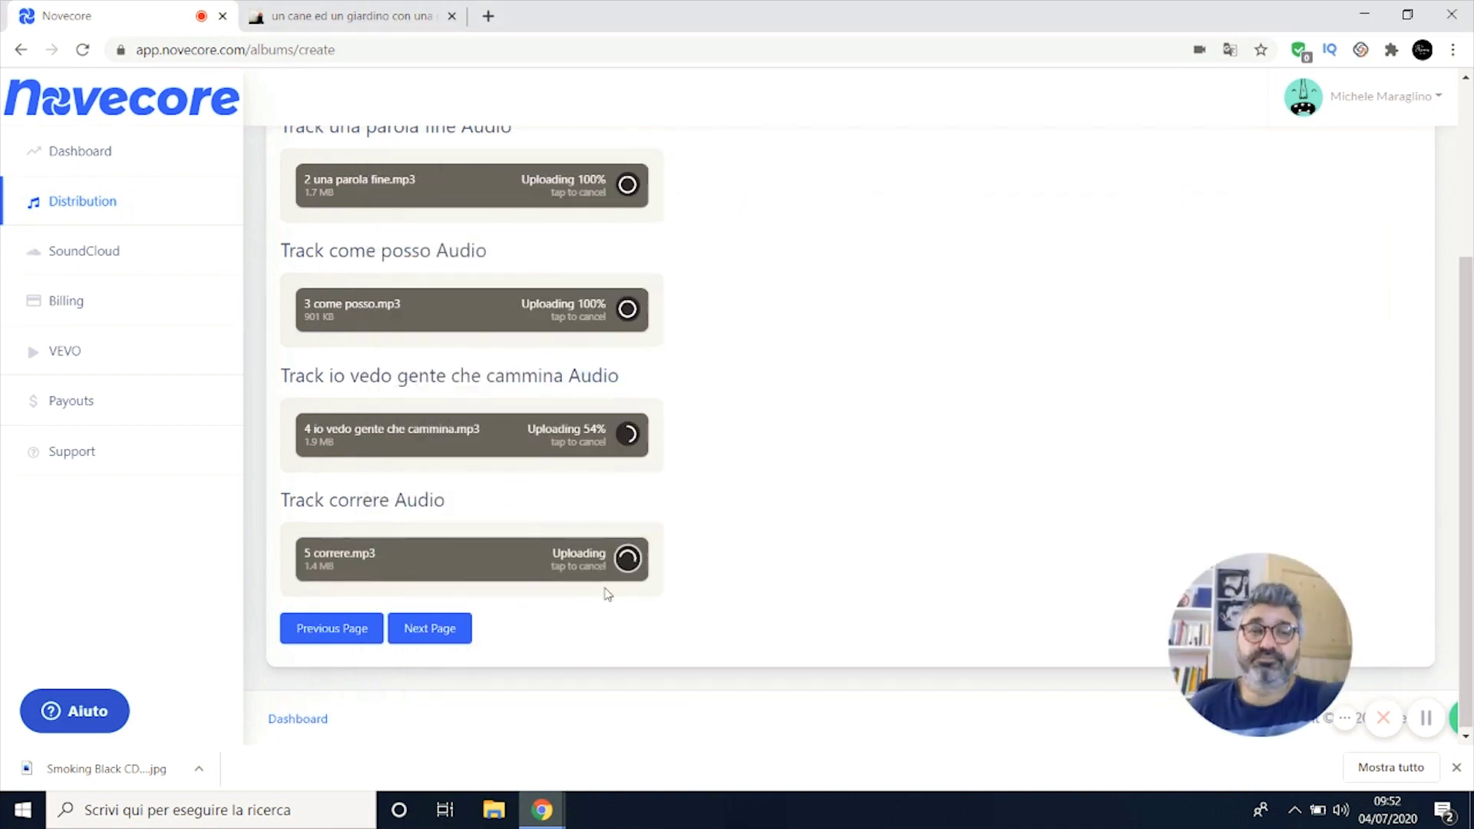
Step: Check the upload status of all tracks and retry uploading 2 una parola fine.mp3
scroll(607, 593, up, 3)
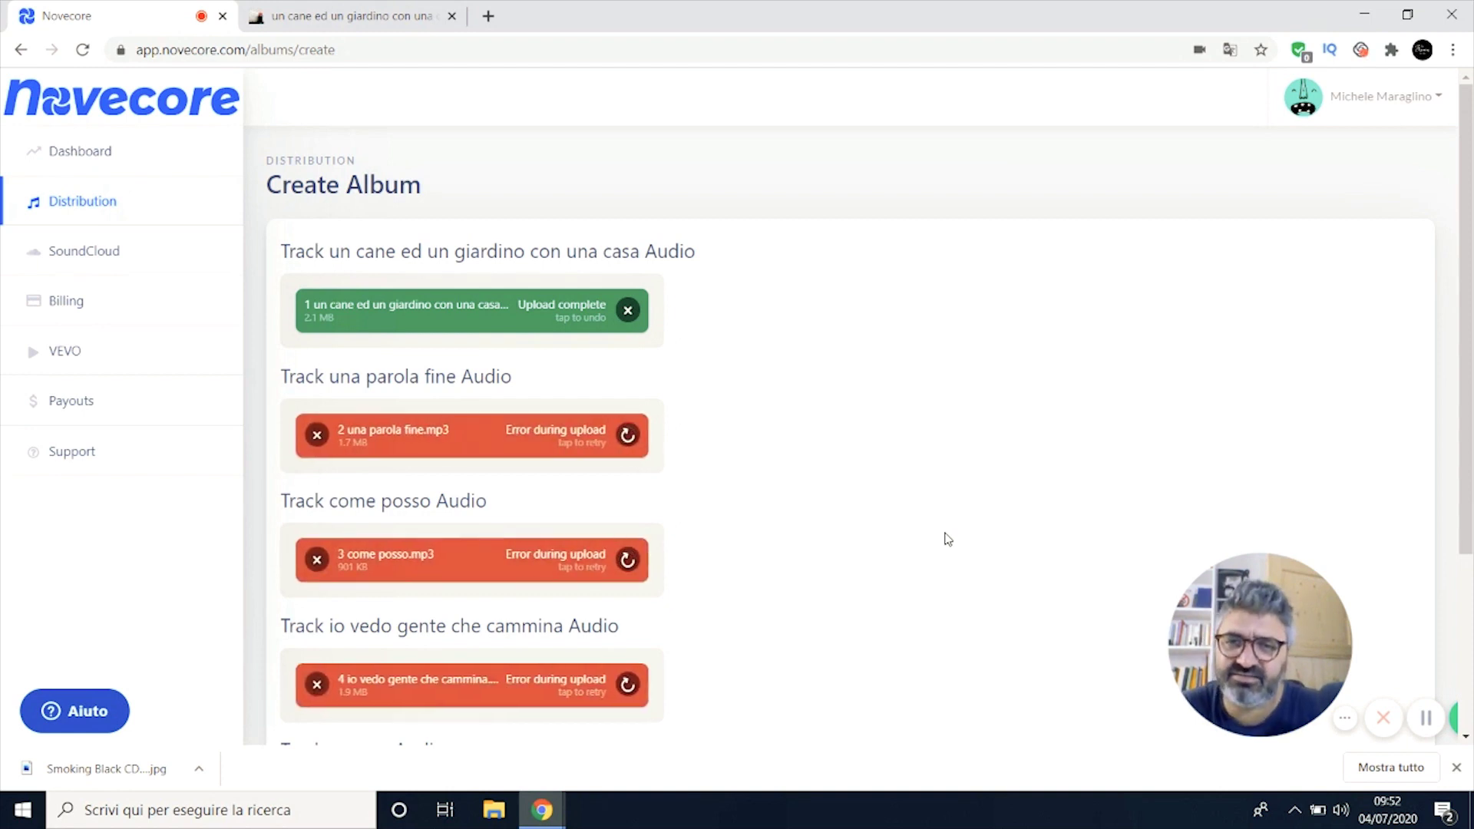
scroll(790, 583, down, 1)
scroll(583, 499, up, 1)
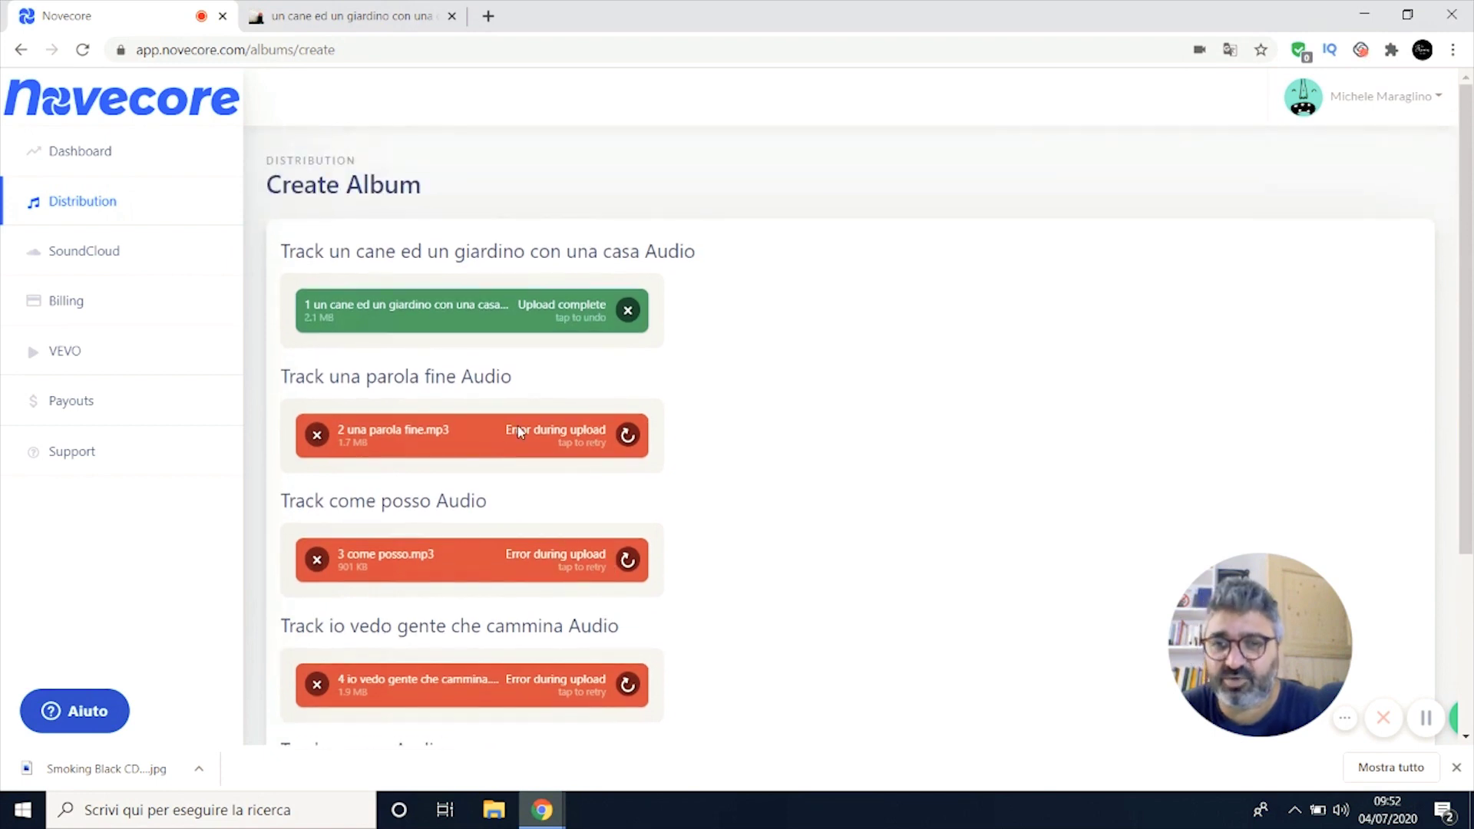
click(627, 442)
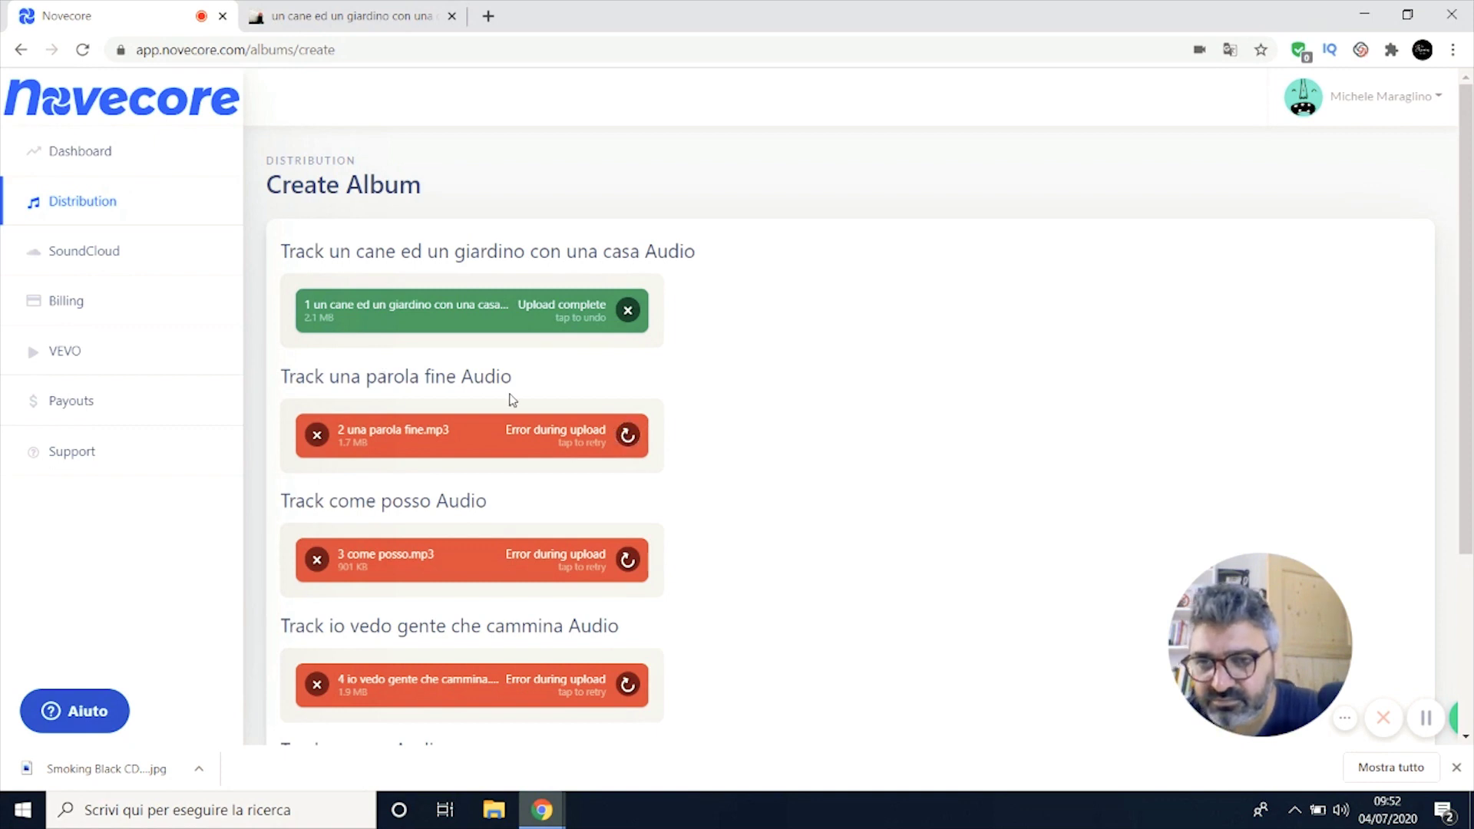
Step: Remove the failed uploads from the audio slots of tracks 2 to 5 and try adding 2 una parola fine again
click(316, 434)
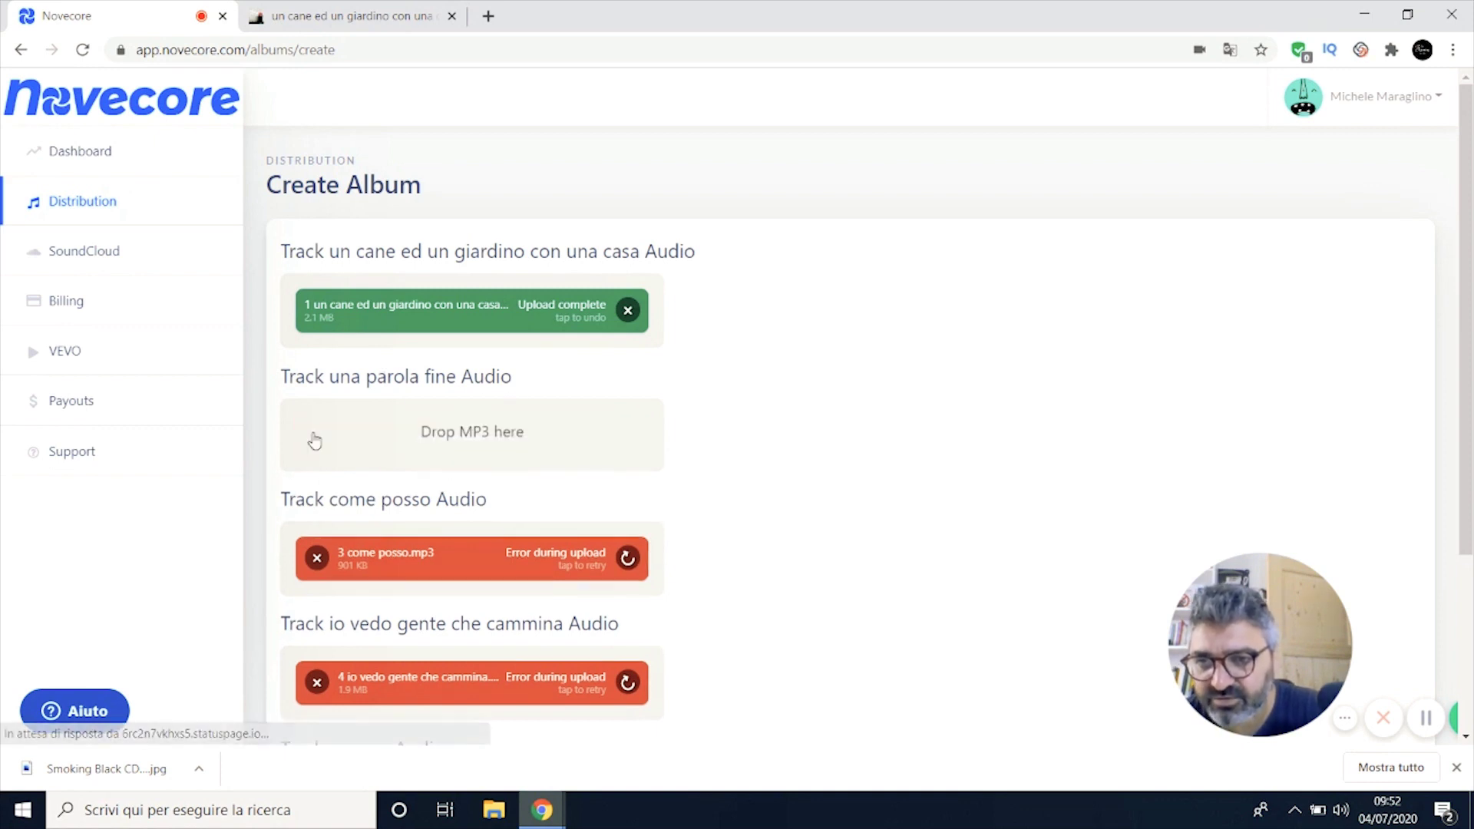
click(316, 559)
click(316, 681)
scroll(331, 675, down, 1)
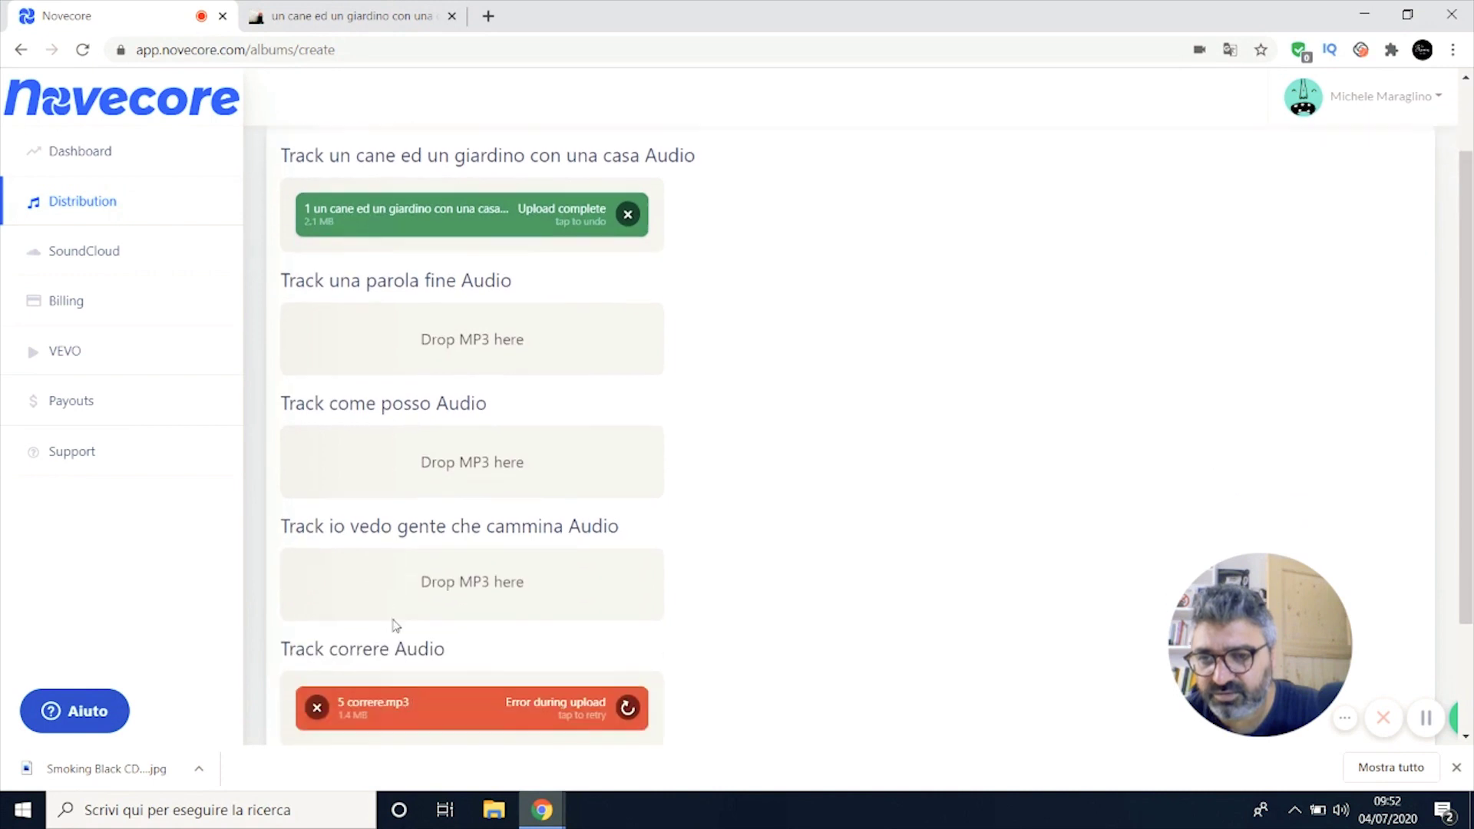
click(316, 706)
click(455, 342)
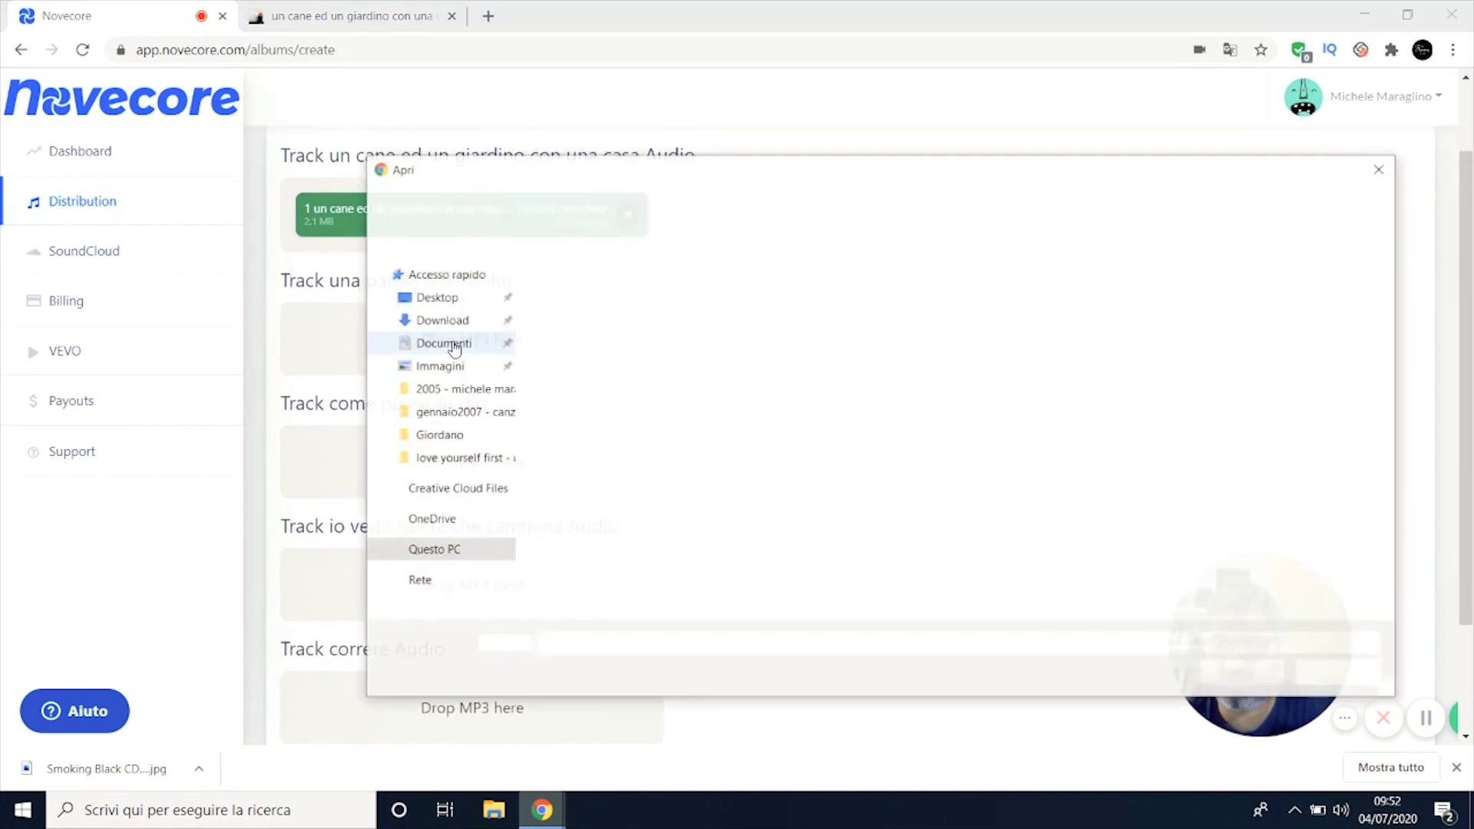
double_click(614, 309)
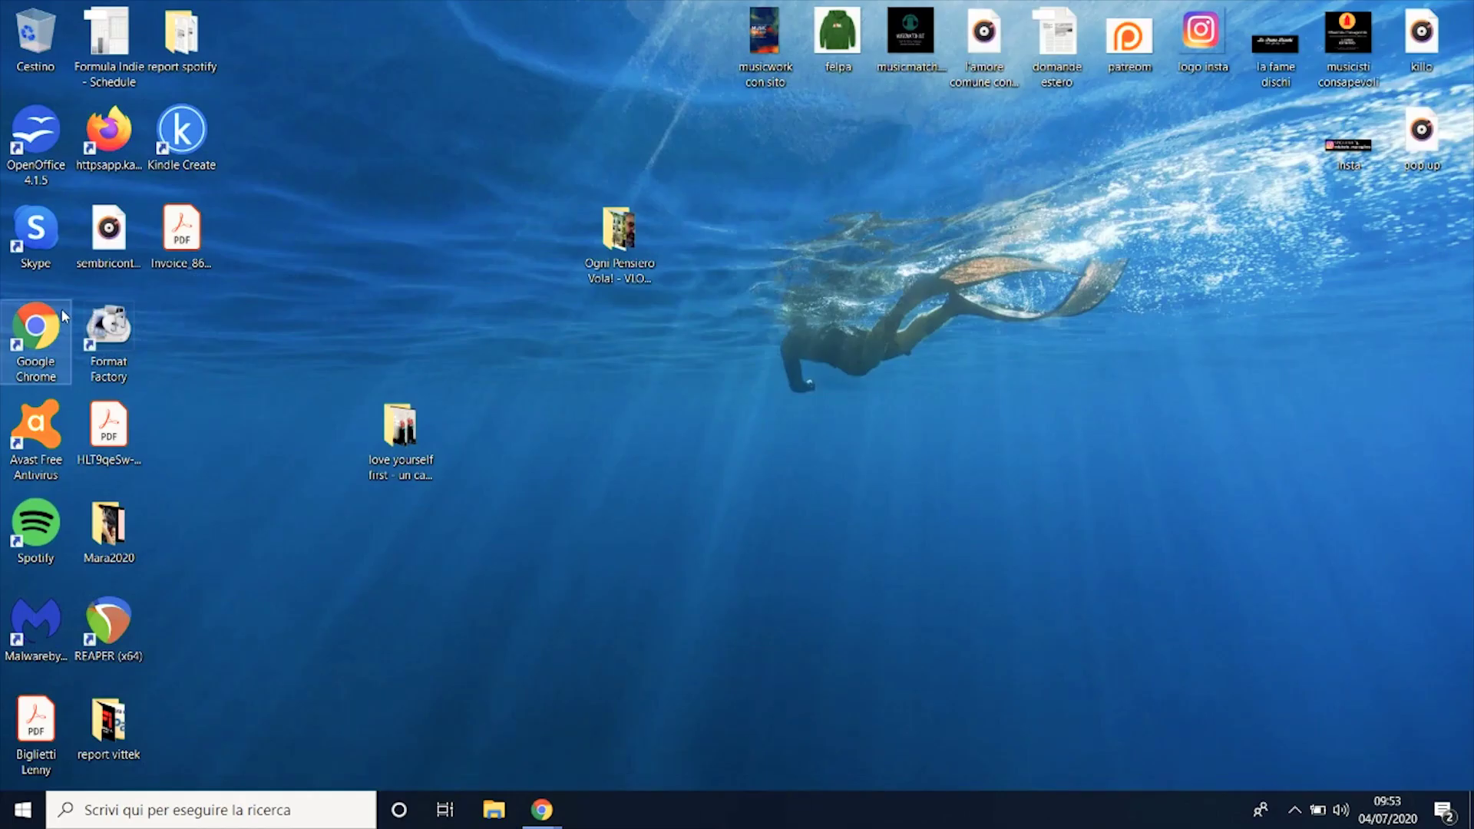
Step: Search the web for convertitore online mp3 in a new browser window and open the online-audio-converter.com site
double_click(62, 307)
text(conv)
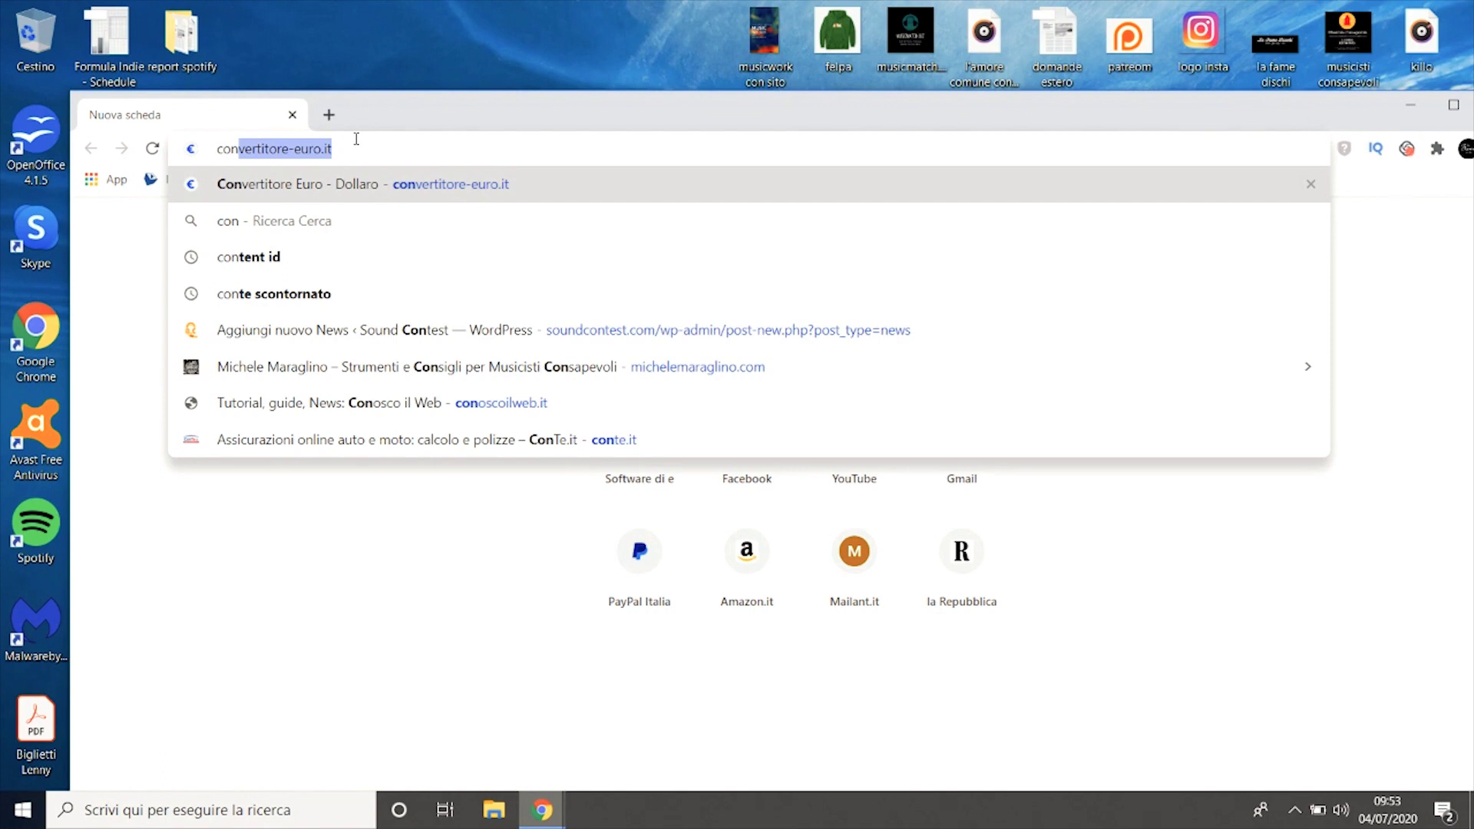
text(er)
key(BackSpace)
key(BackSpace)
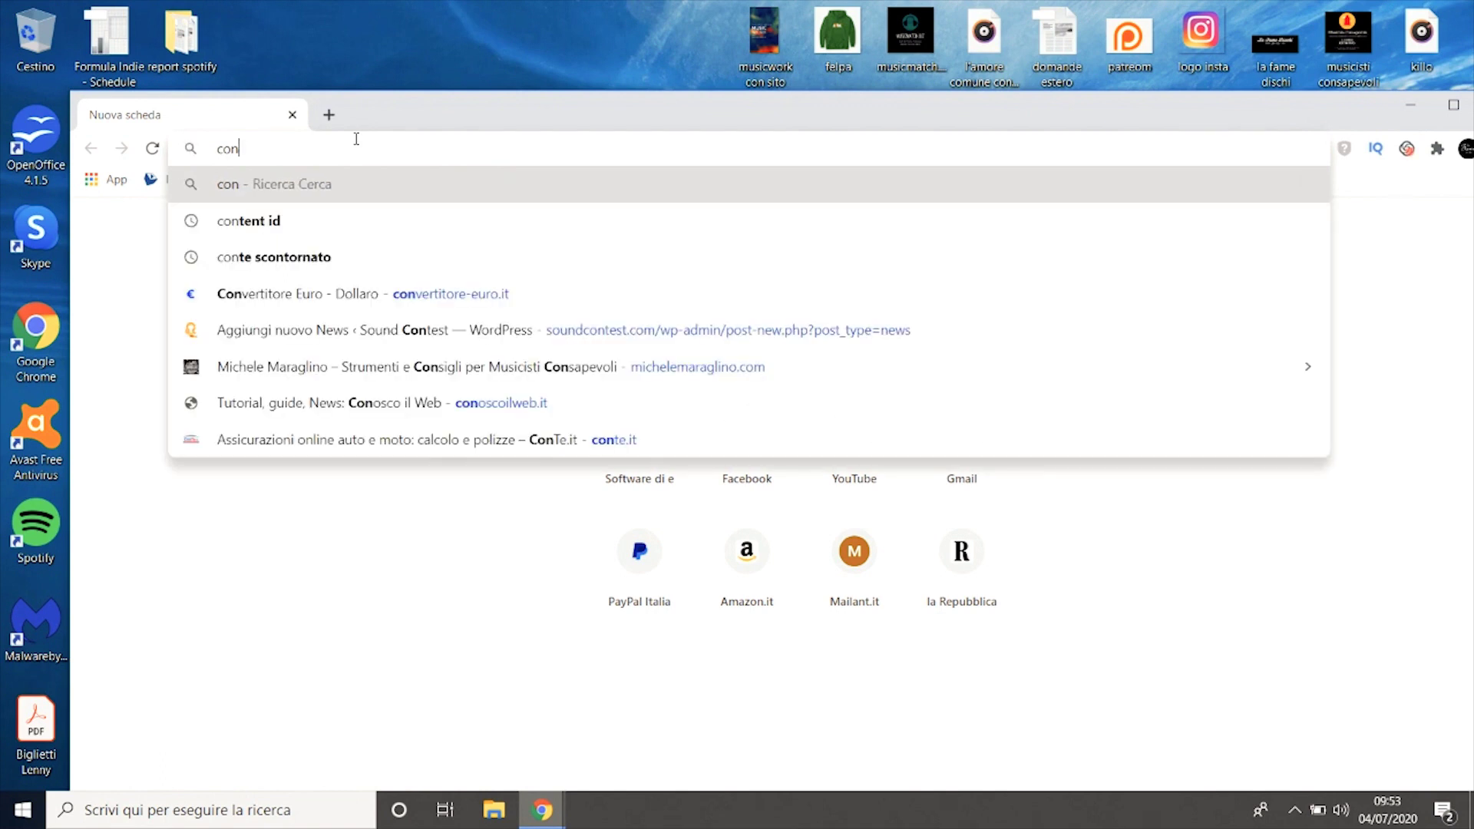
text(vertitore o)
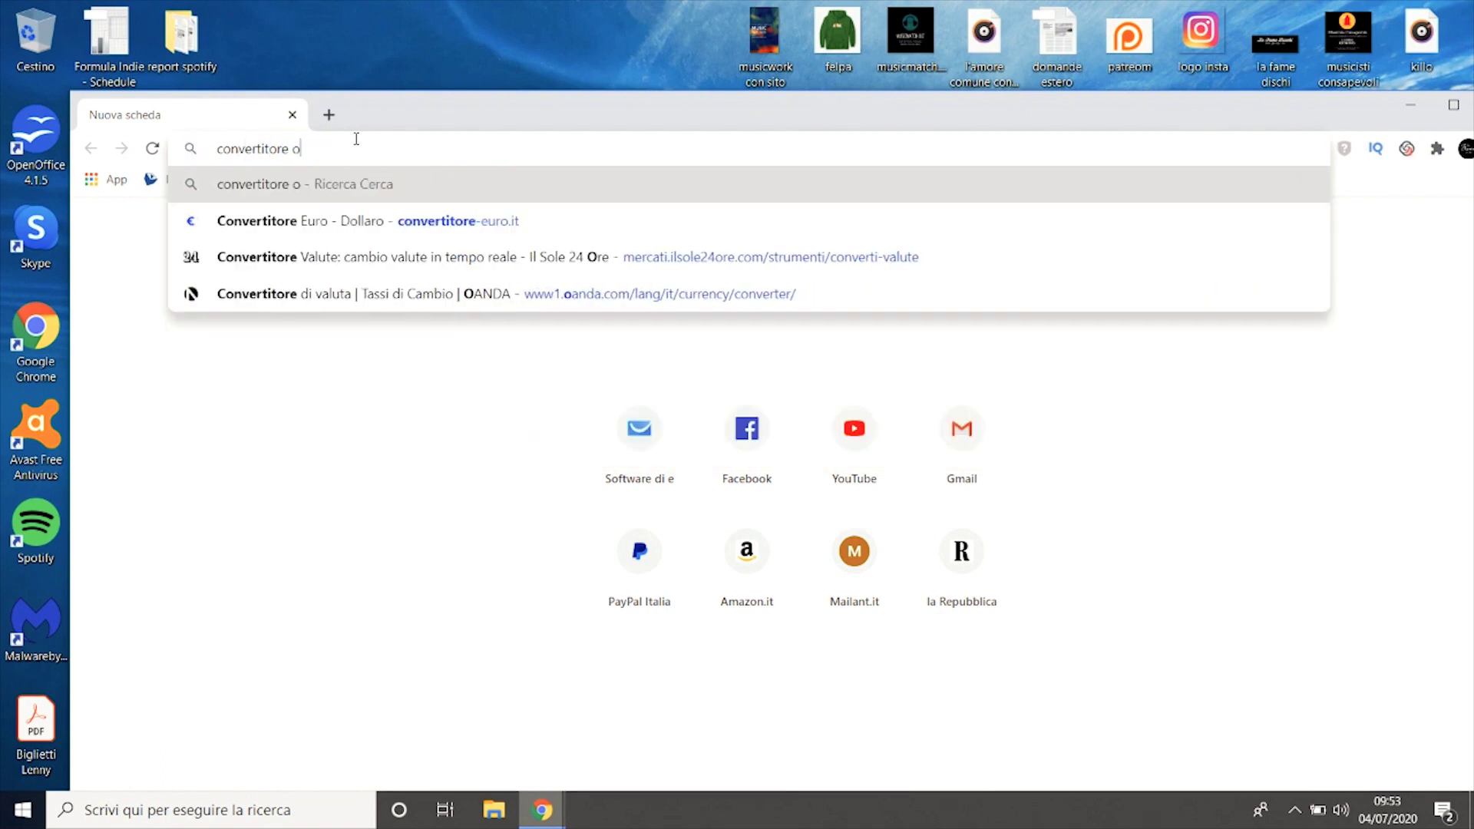
text(nline pm)
key(BackSpace)
key(BackSpace)
key(BackSpace)
text(mp3)
key(Return)
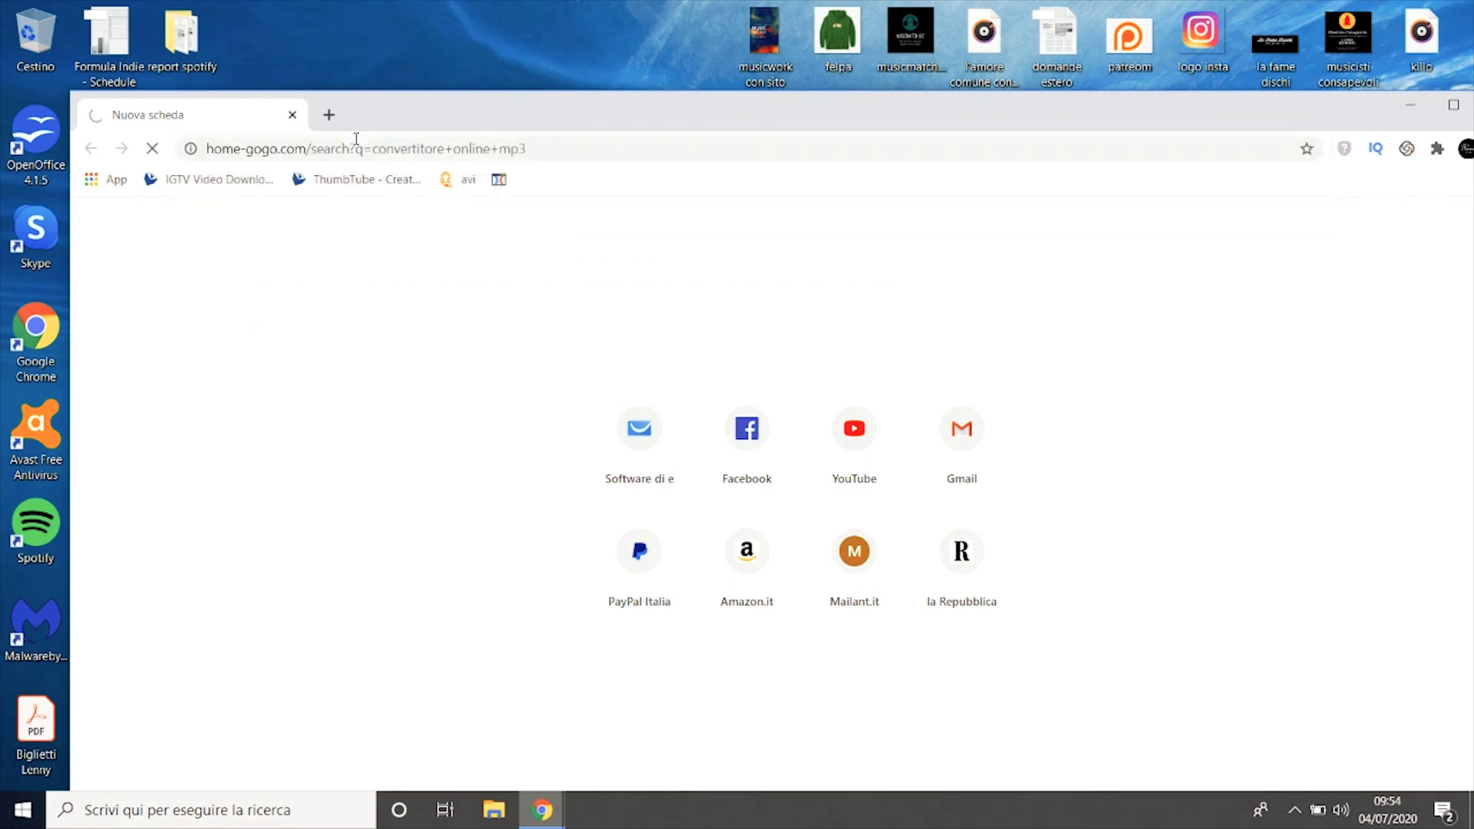
double_click(1101, 115)
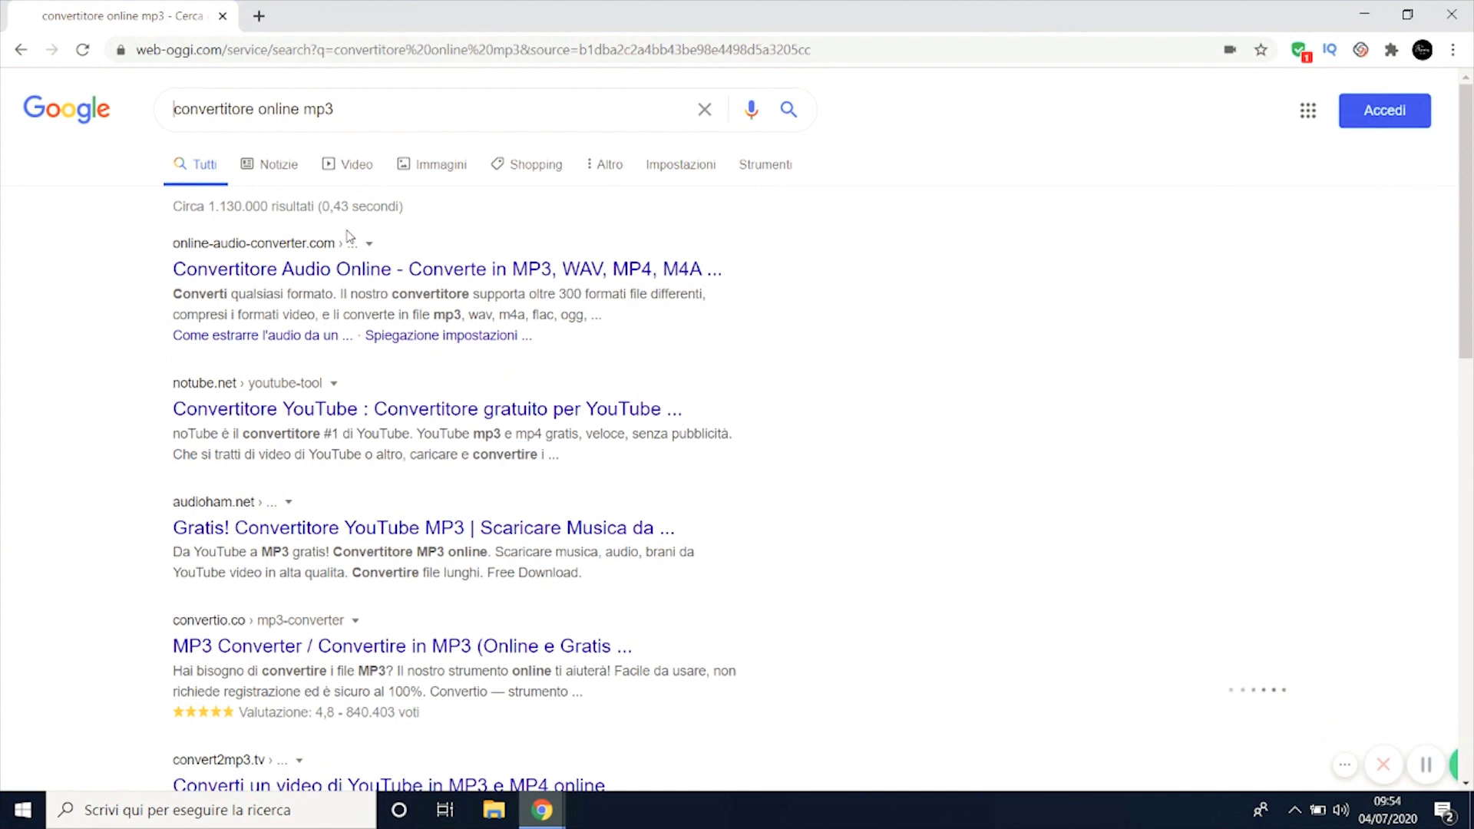
click(371, 269)
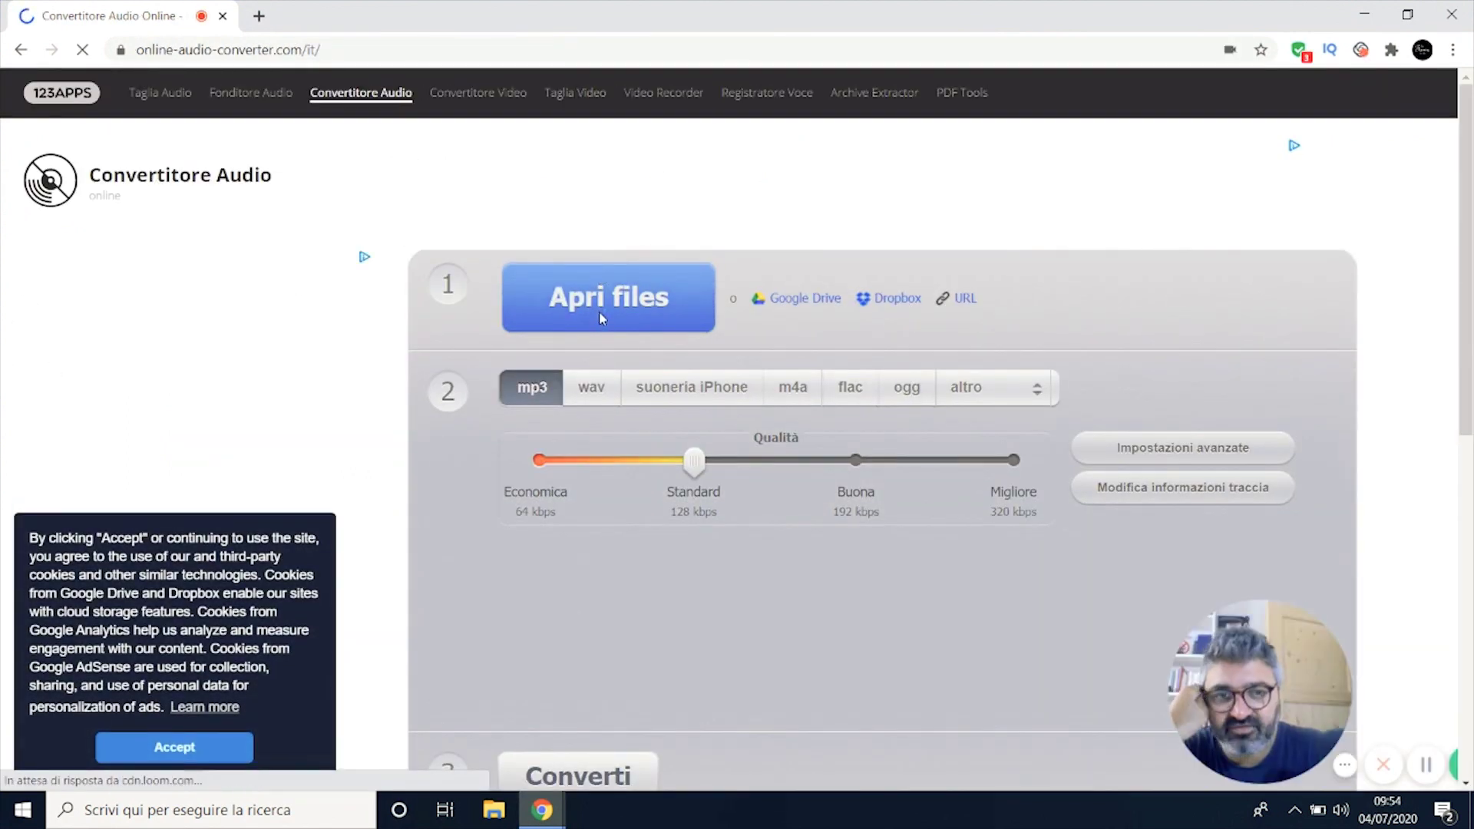
Step: Load the EP folder's files 2 una parola fine, 3 come posso, 4 io vedo gente che cammina and 5 correre into the converter
click(601, 315)
click(603, 310)
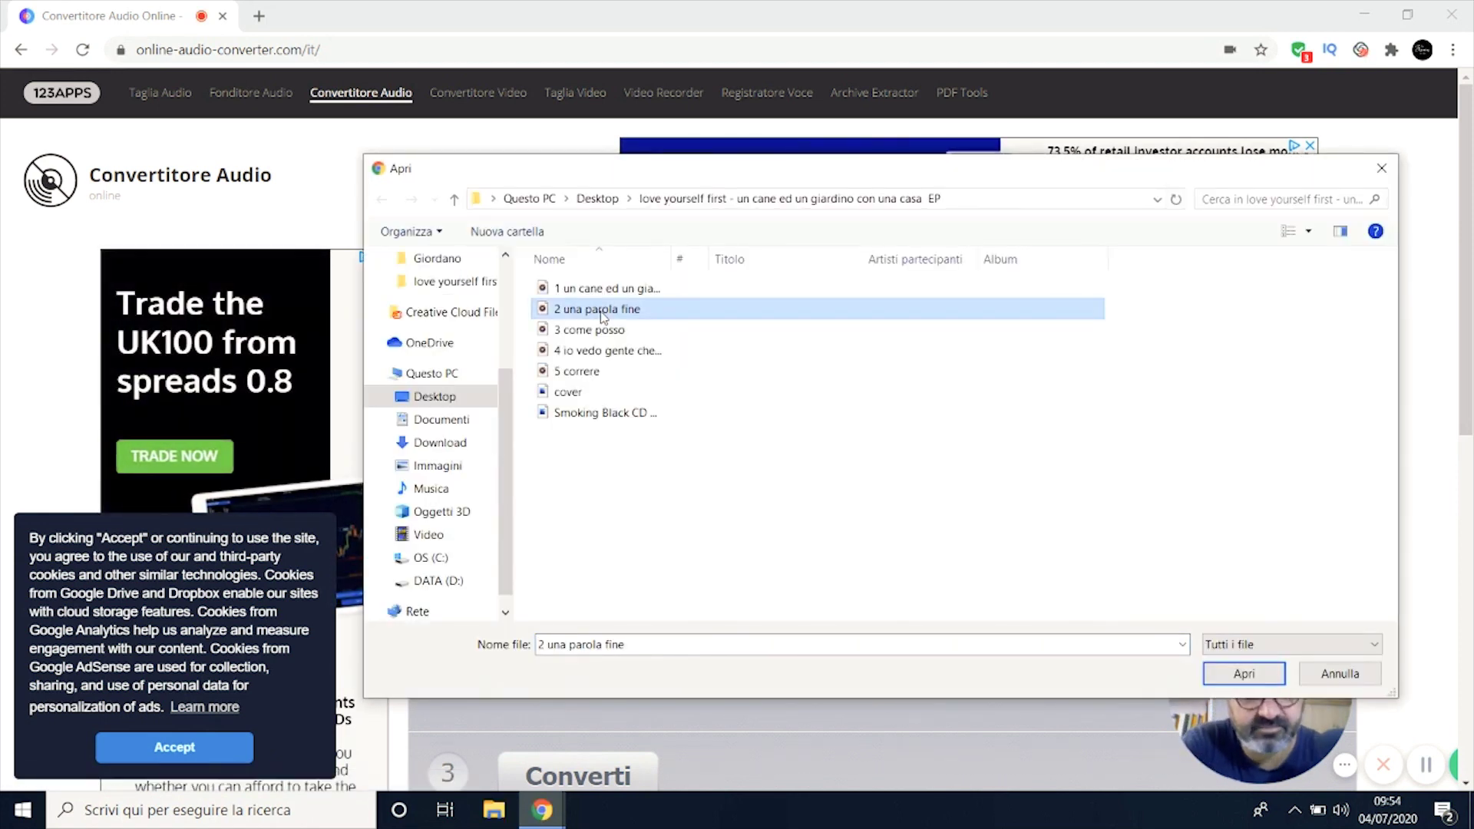
key(shift+Down)
key(shift+Down)
key(shift+Down)
key(Return)
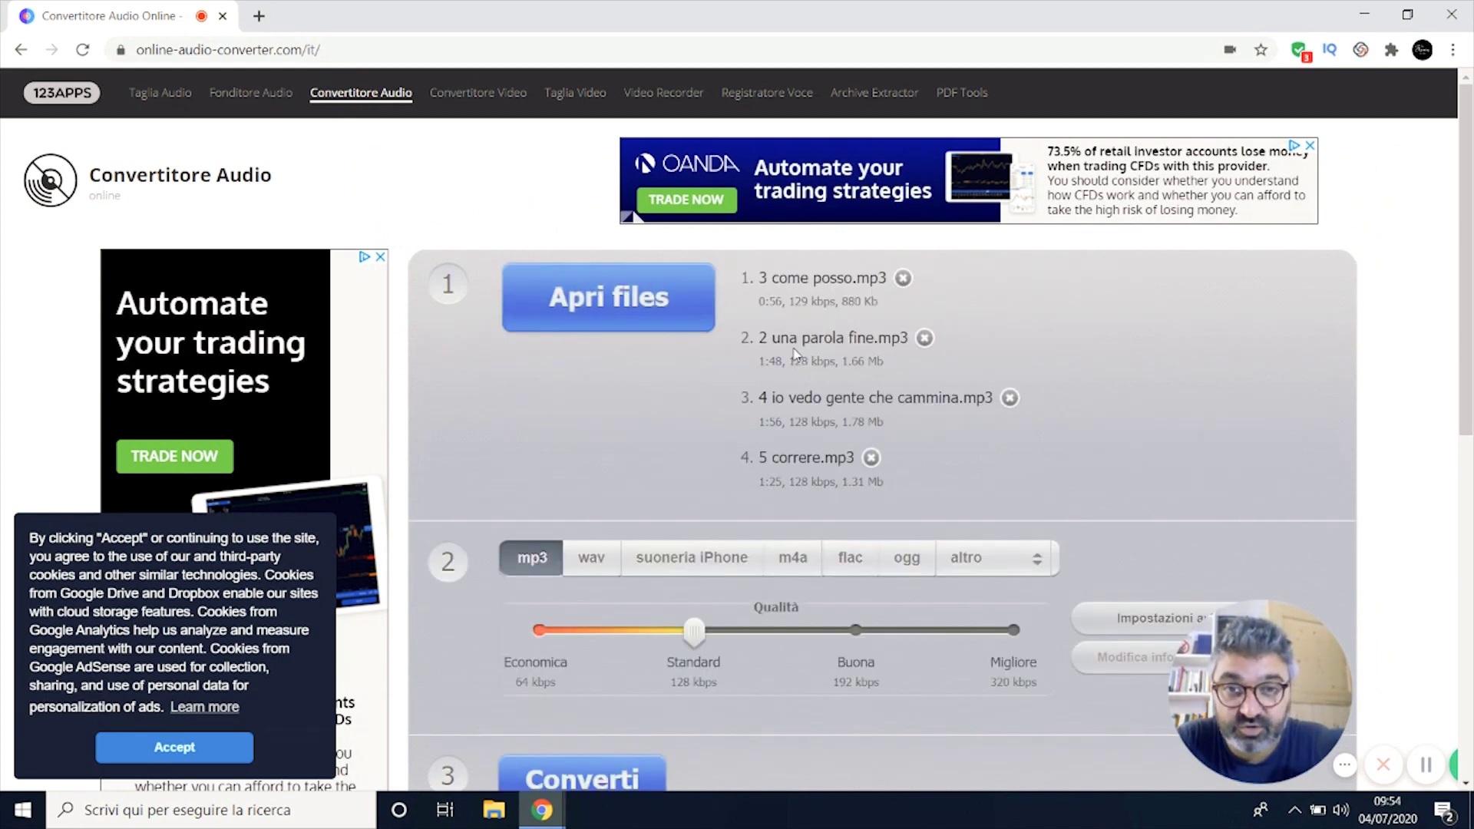
Step: Convert the four files to MP3 at standard 128 kbps quality and download the resulting archive
scroll(795, 350, down, 5)
scroll(656, 265, up, 4)
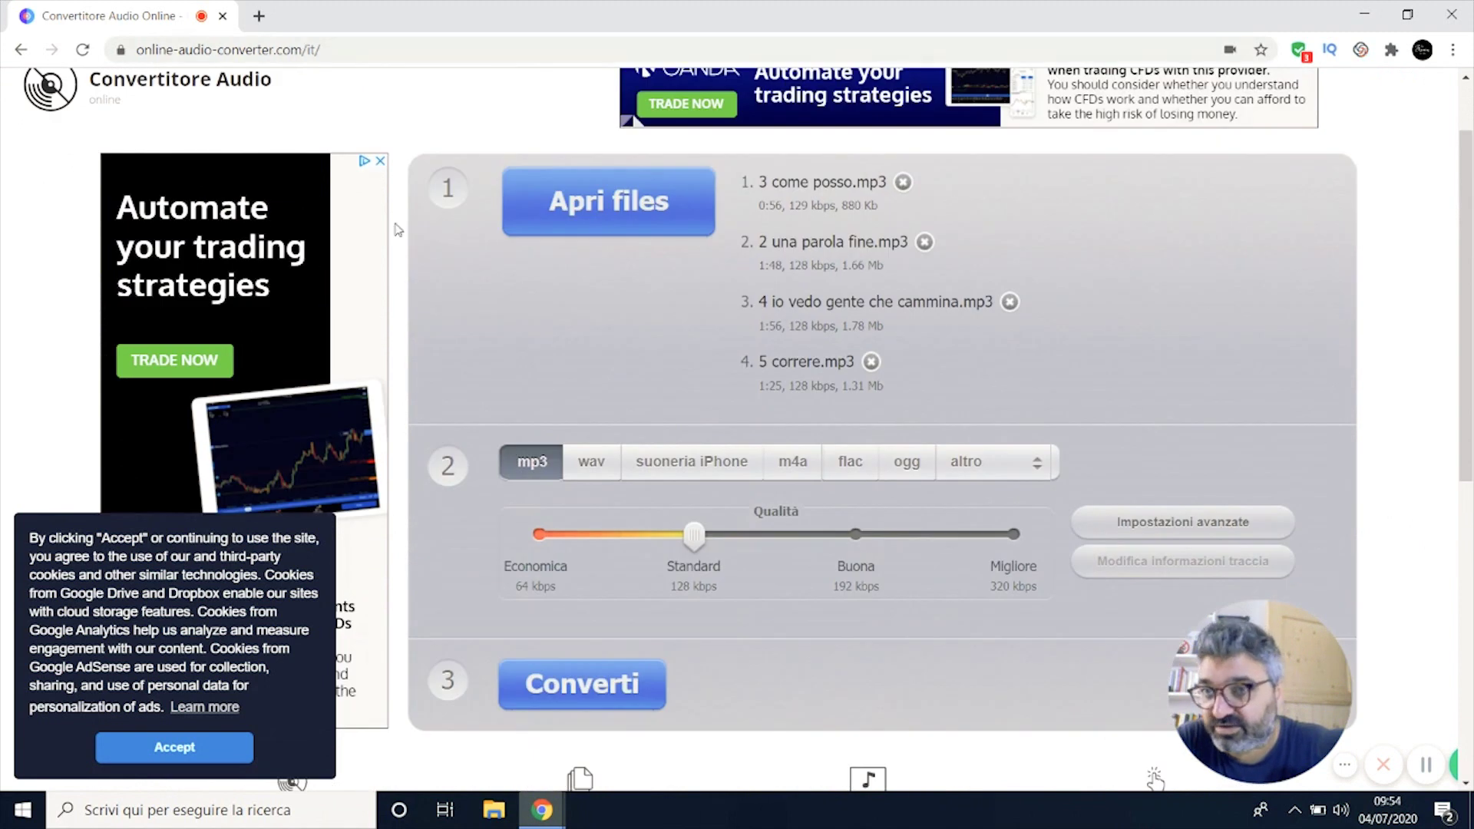
scroll(397, 228, down, 5)
click(576, 295)
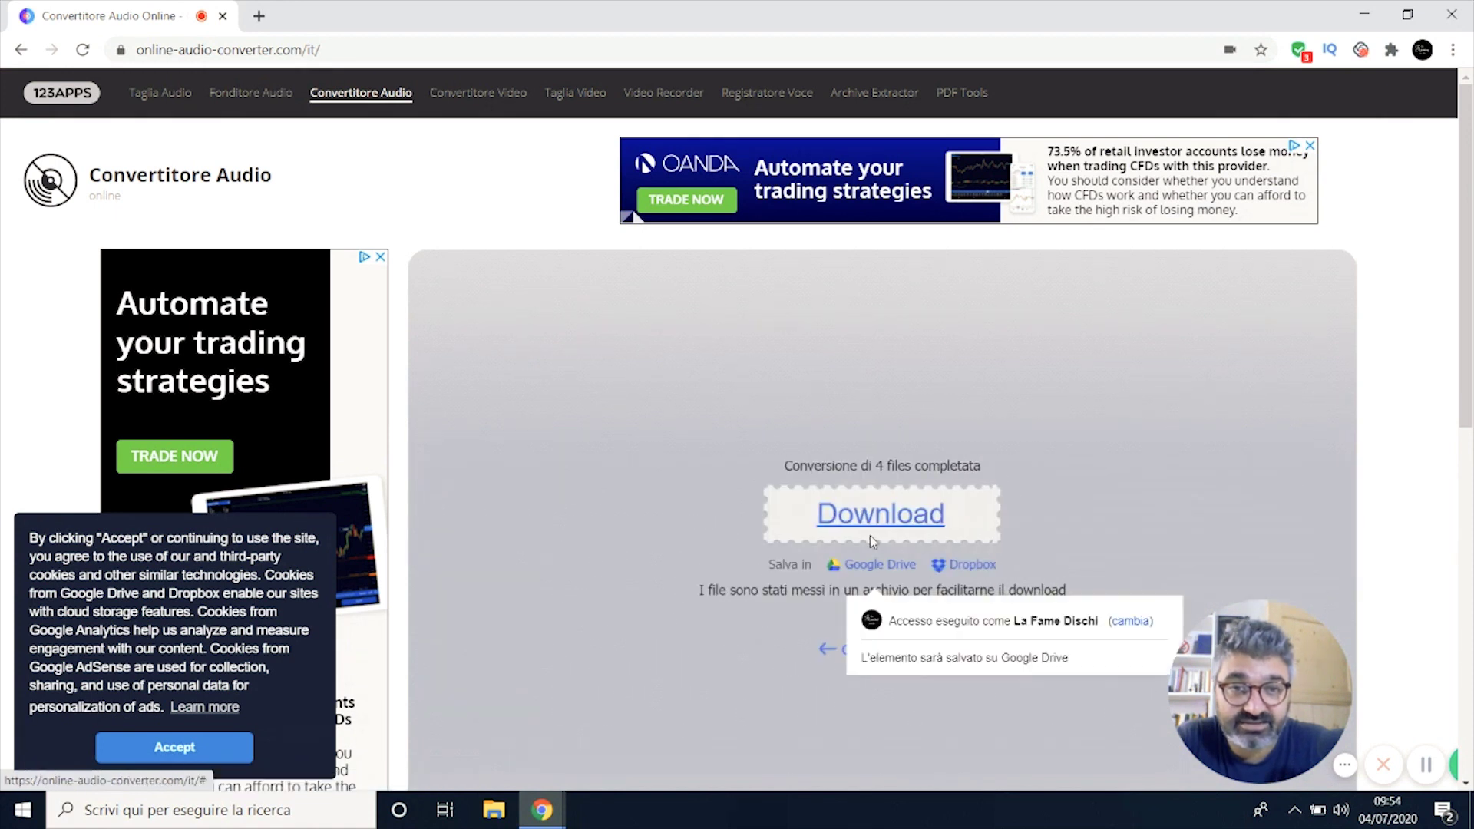
click(880, 513)
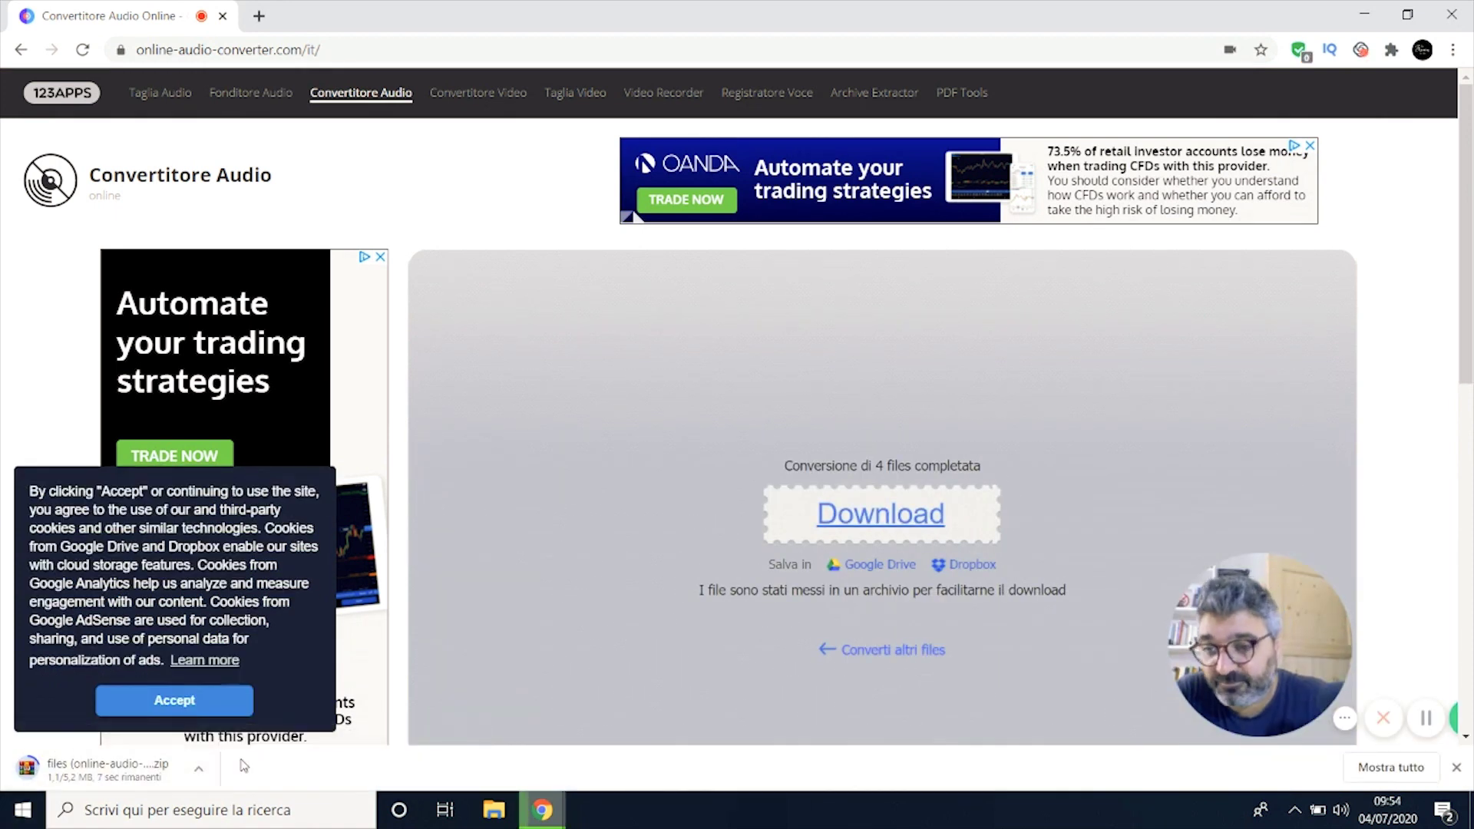
Step: Return to the Novecore album form and replace the failed una parola fine upload with the converted 2 una parola fine from the Desktop
click(542, 810)
click(542, 810)
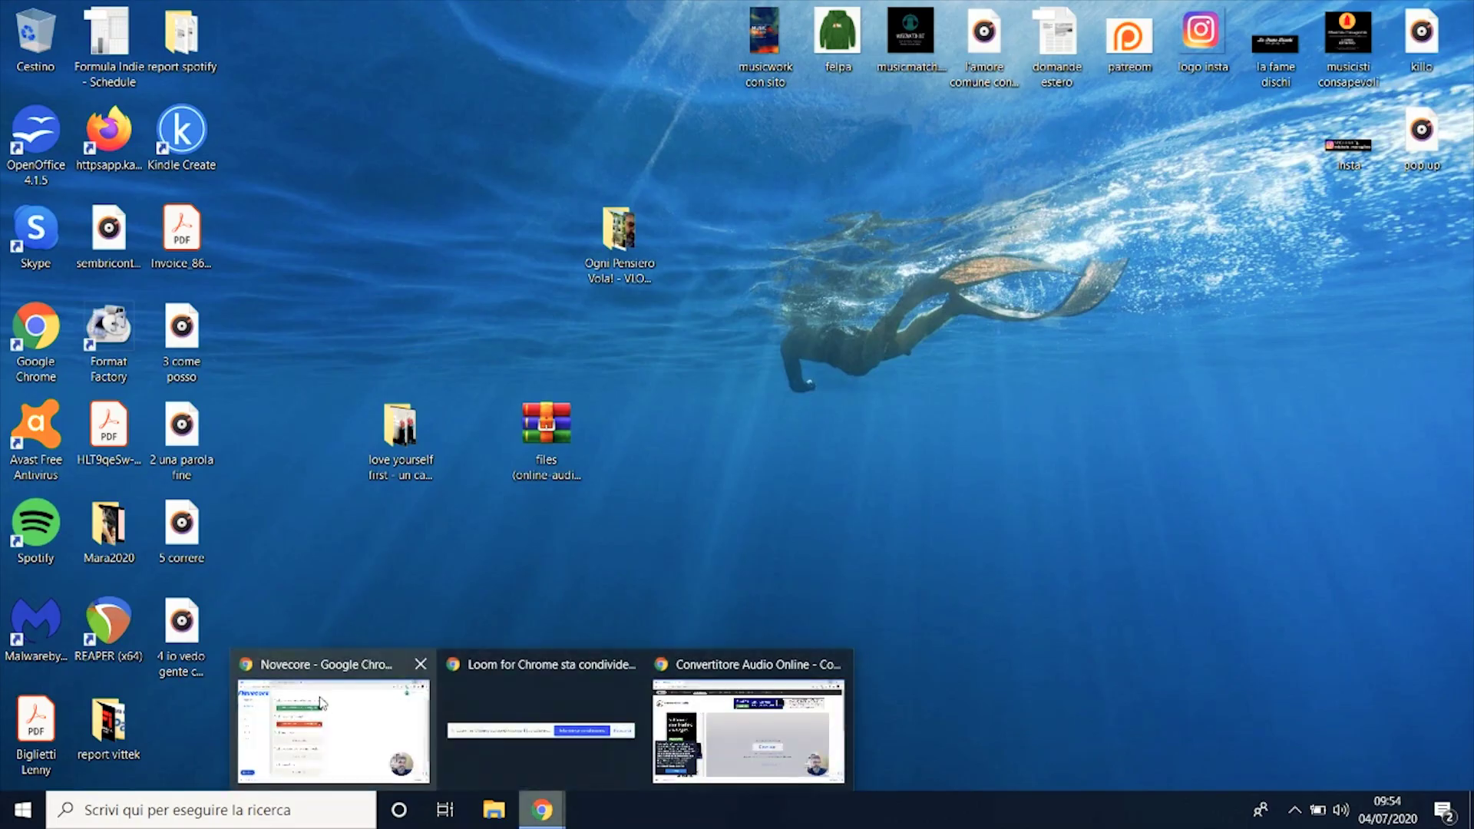
click(333, 722)
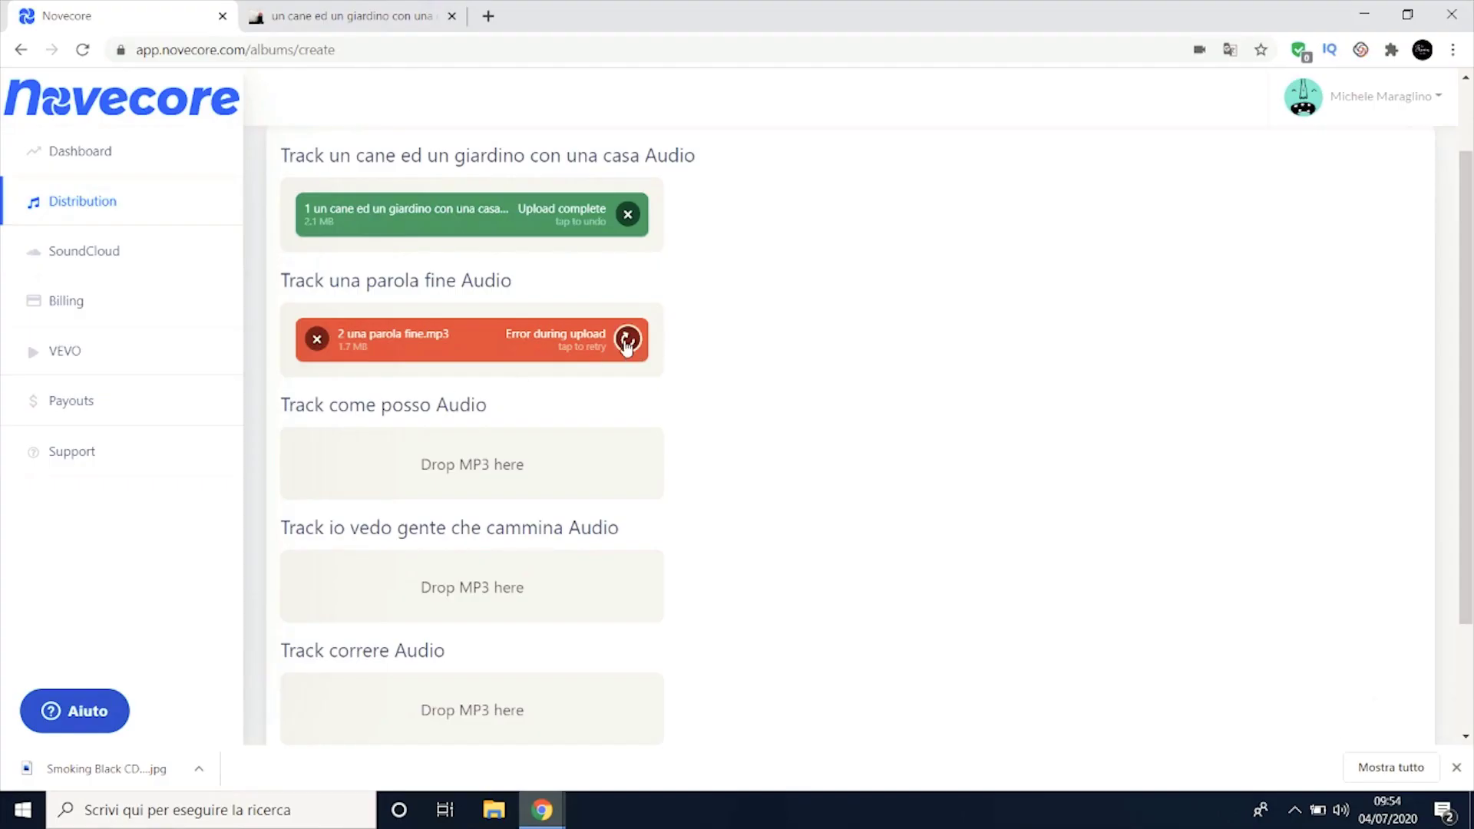
click(315, 339)
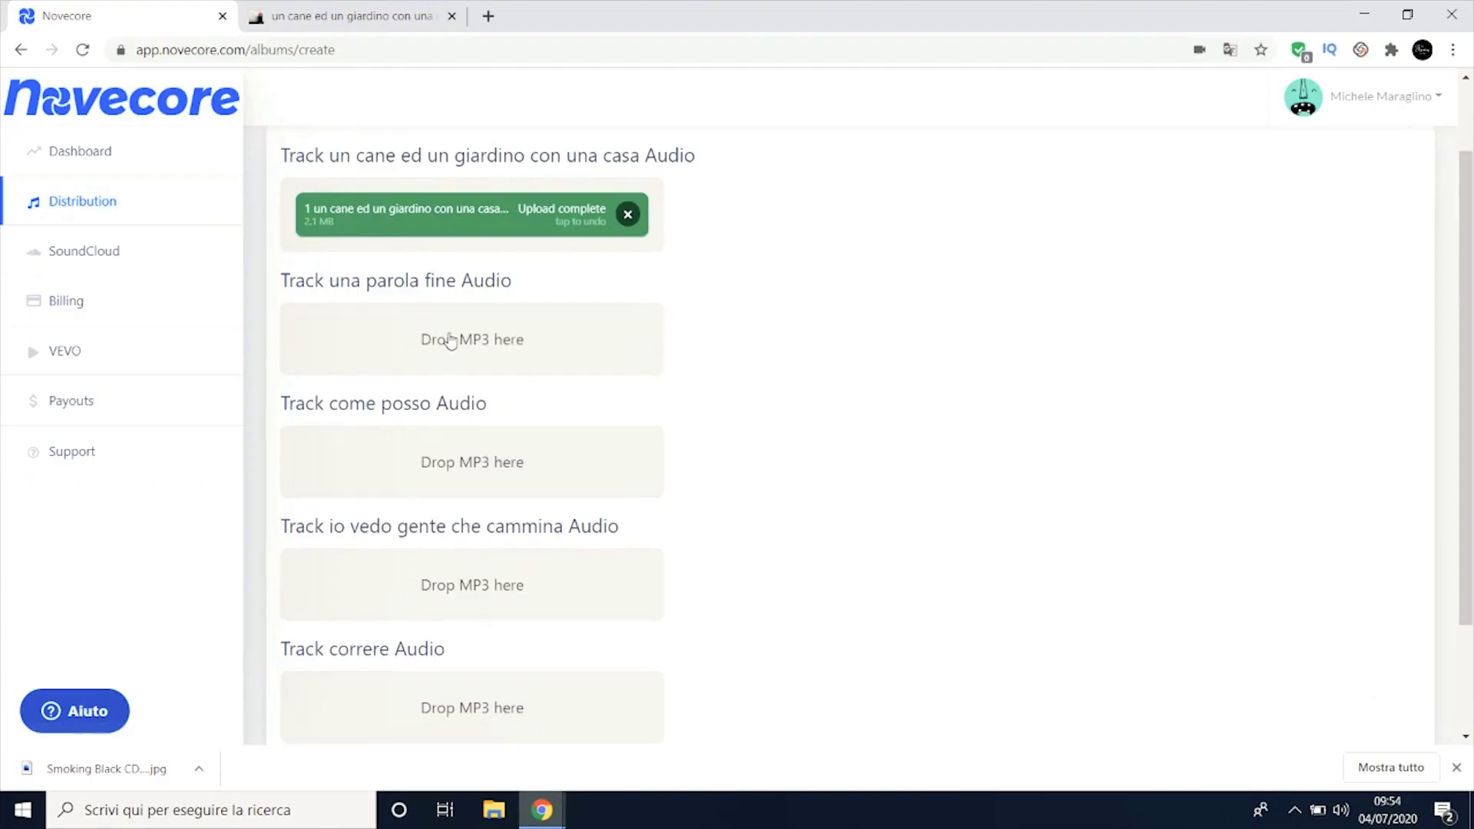
click(461, 343)
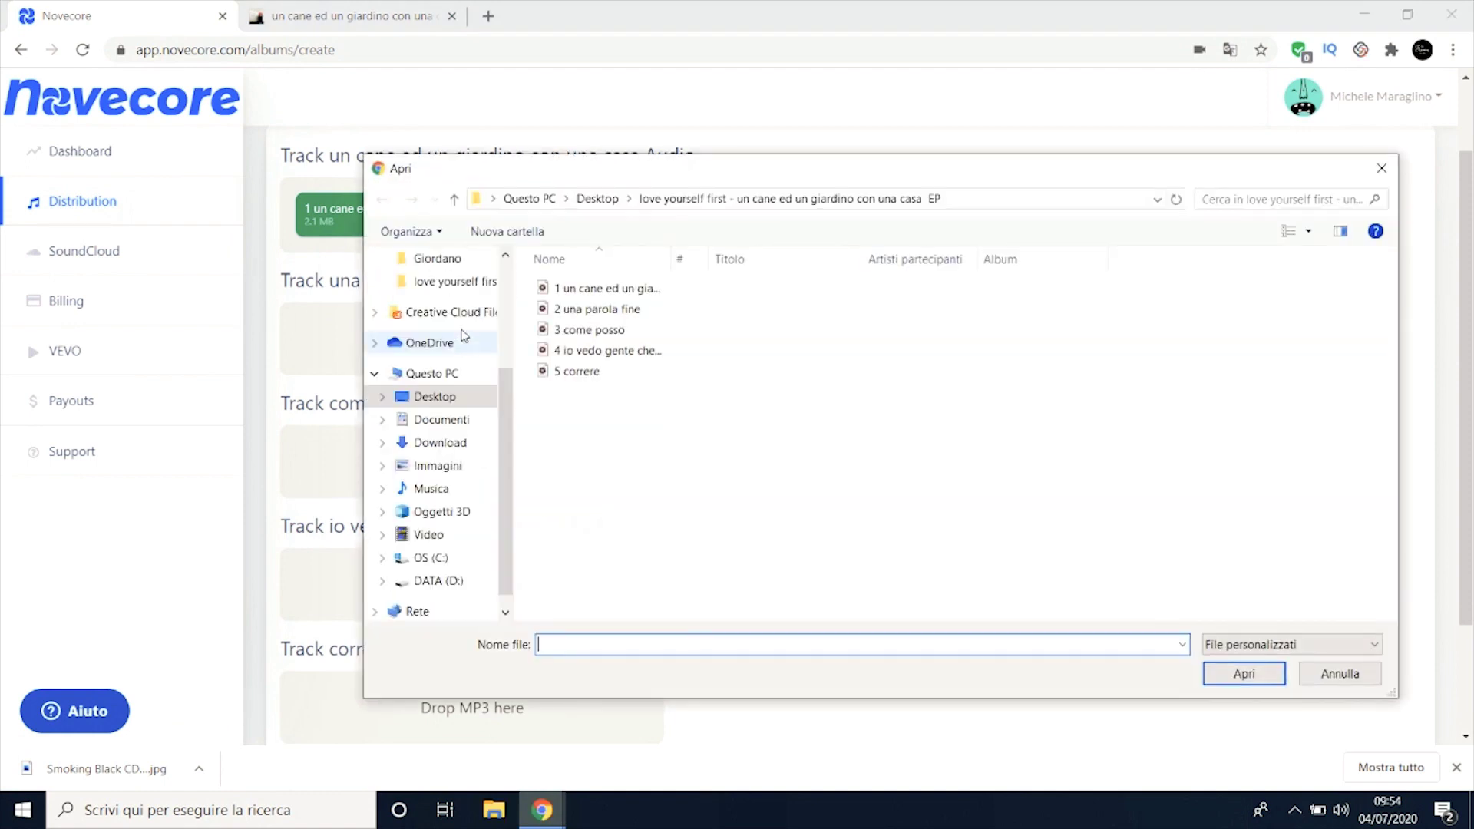
click(426, 397)
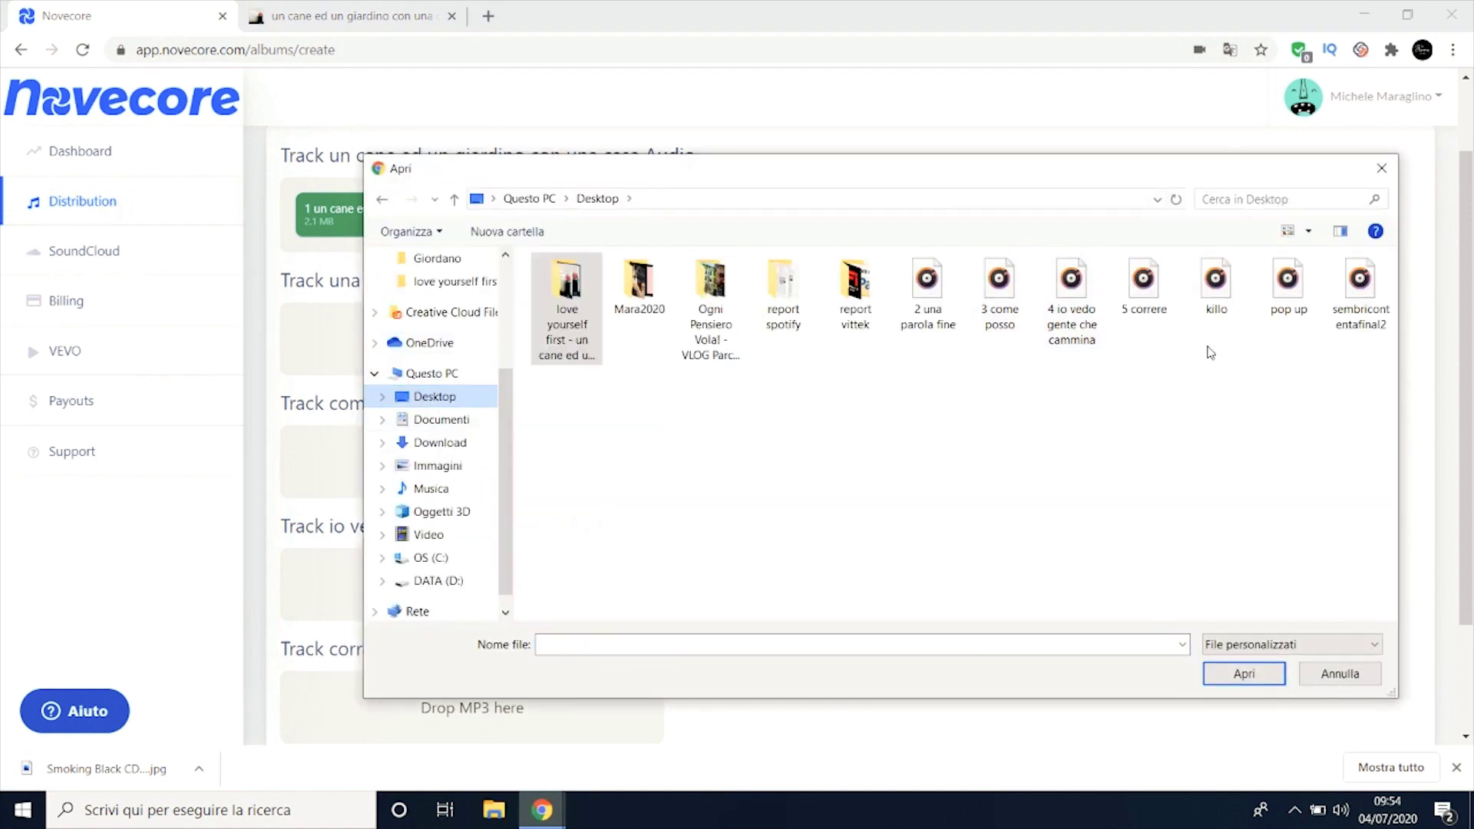
drag(923, 190, 831, 190)
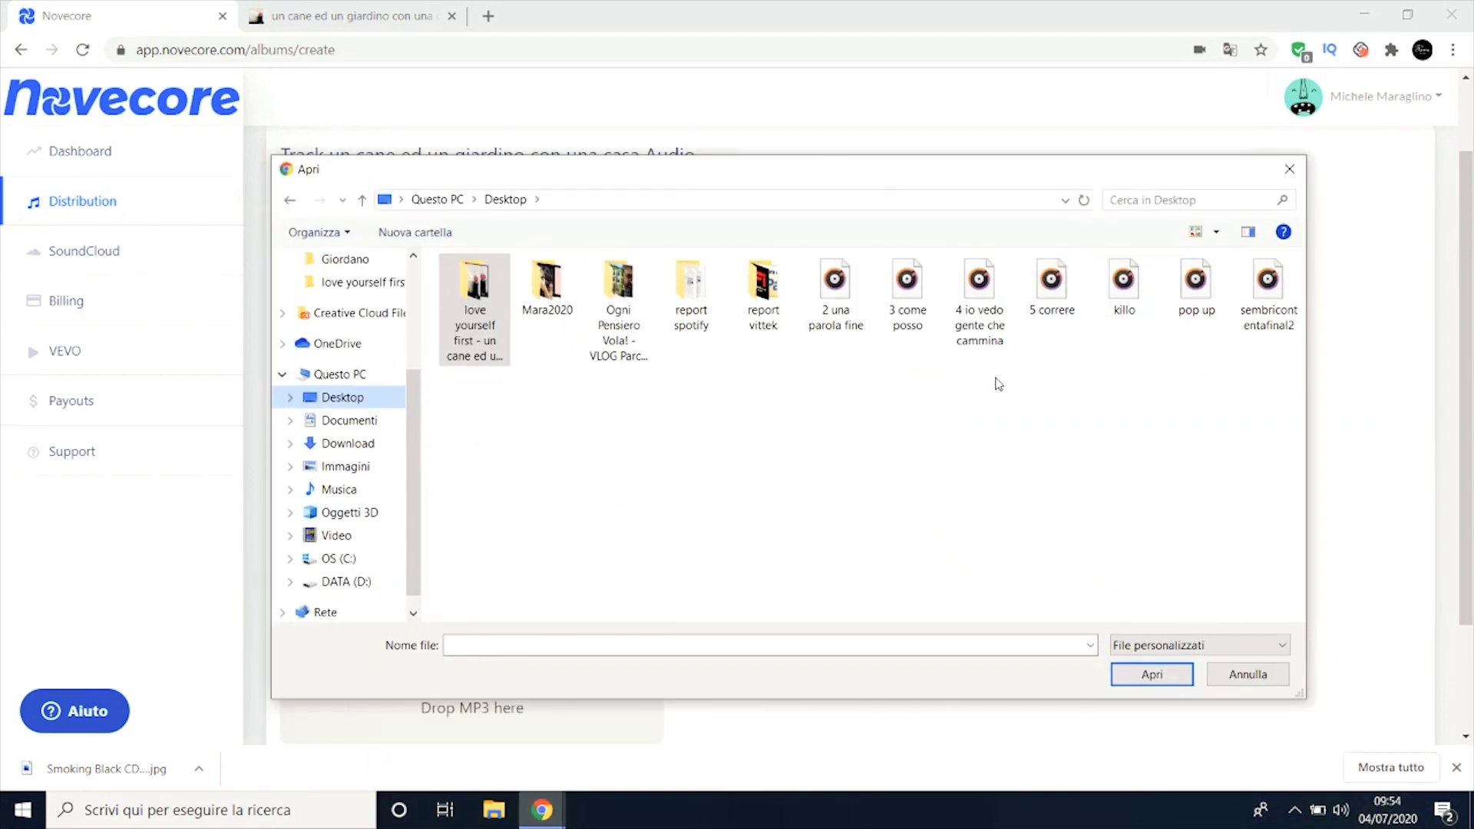
double_click(814, 273)
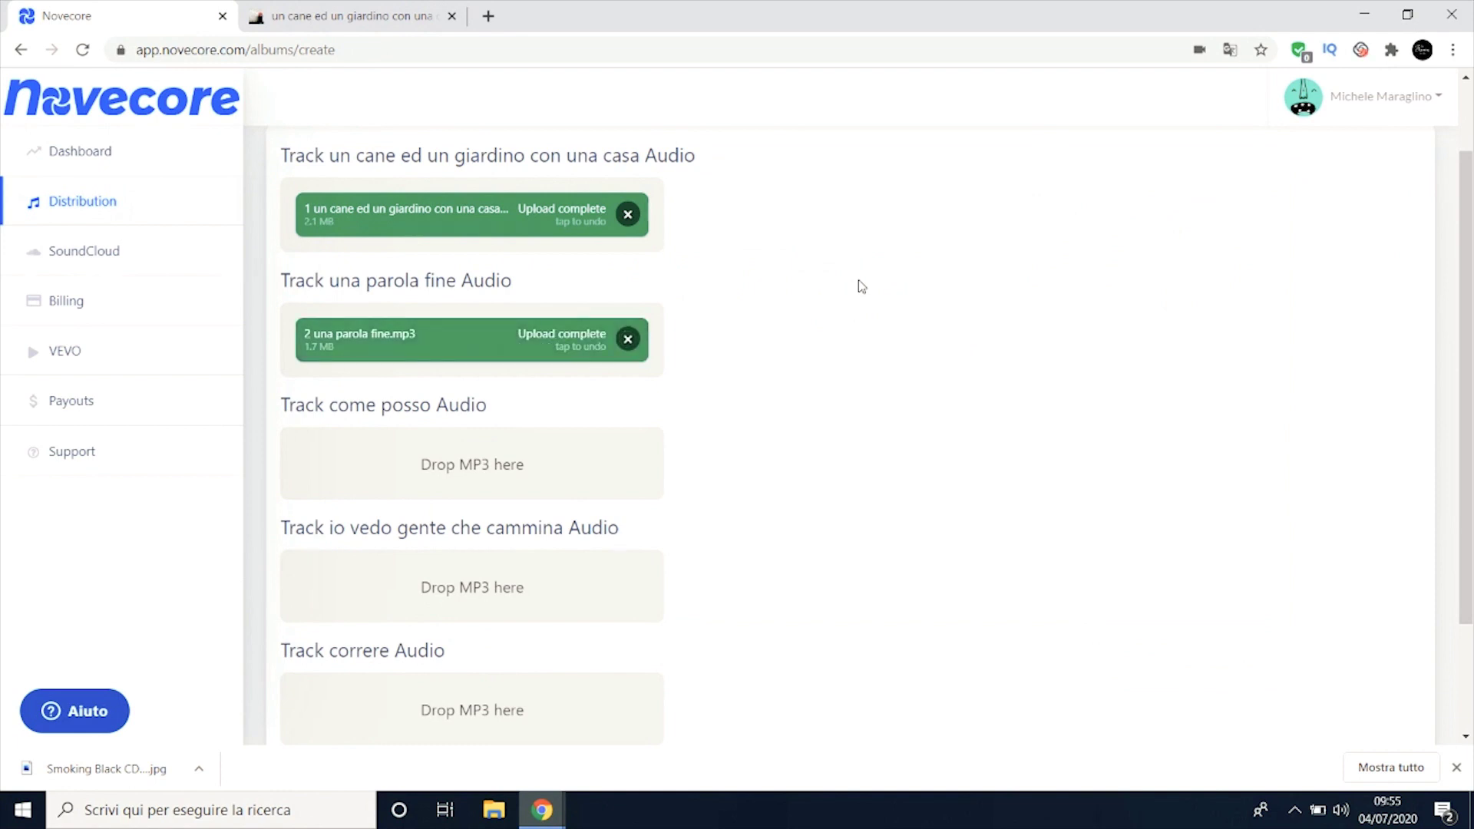
Step: Try to upload 3 come posso from the EP folder to the come posso audio slot
click(472, 471)
double_click(477, 314)
click(492, 332)
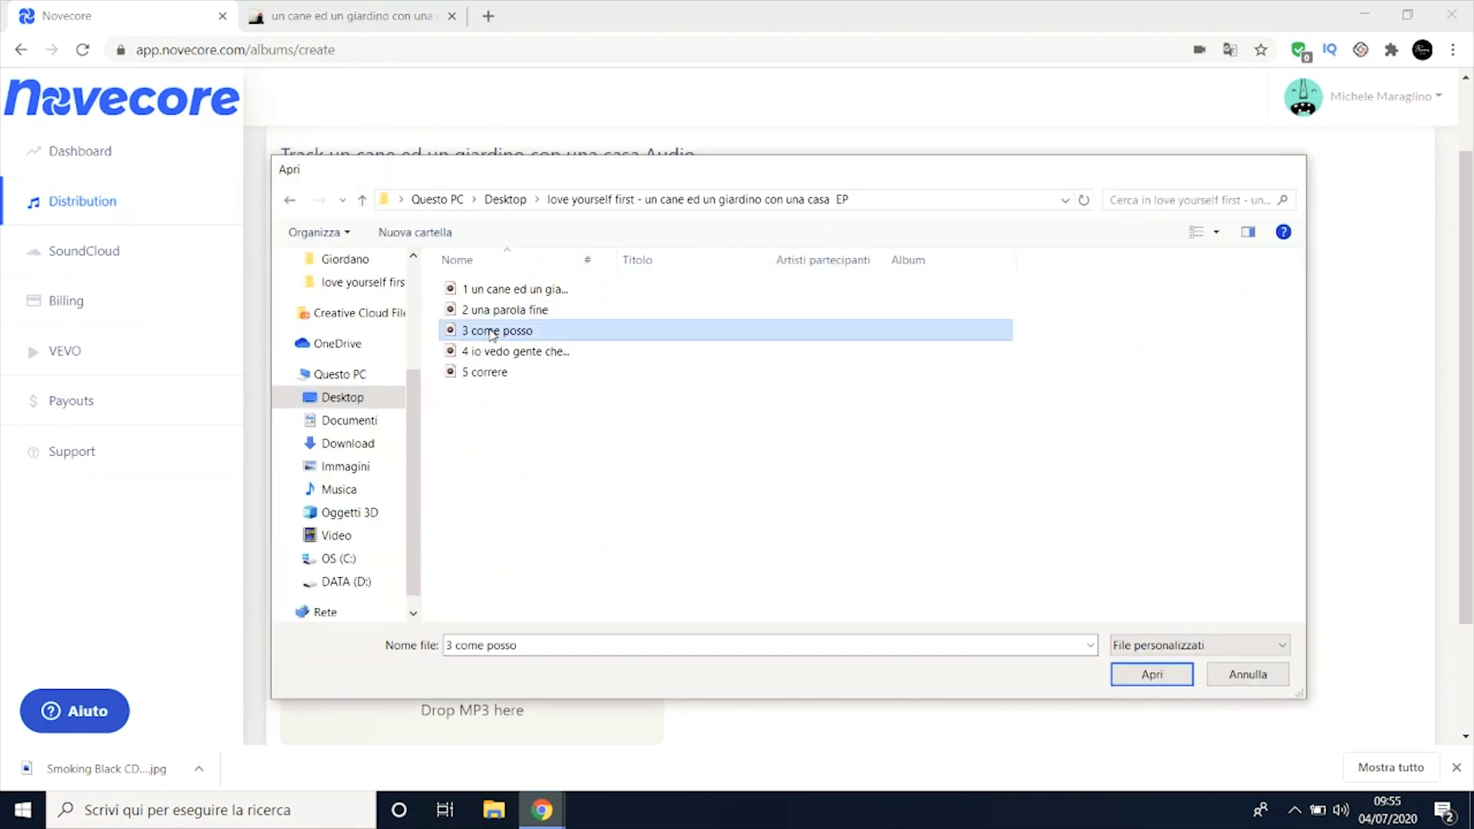
double_click(492, 332)
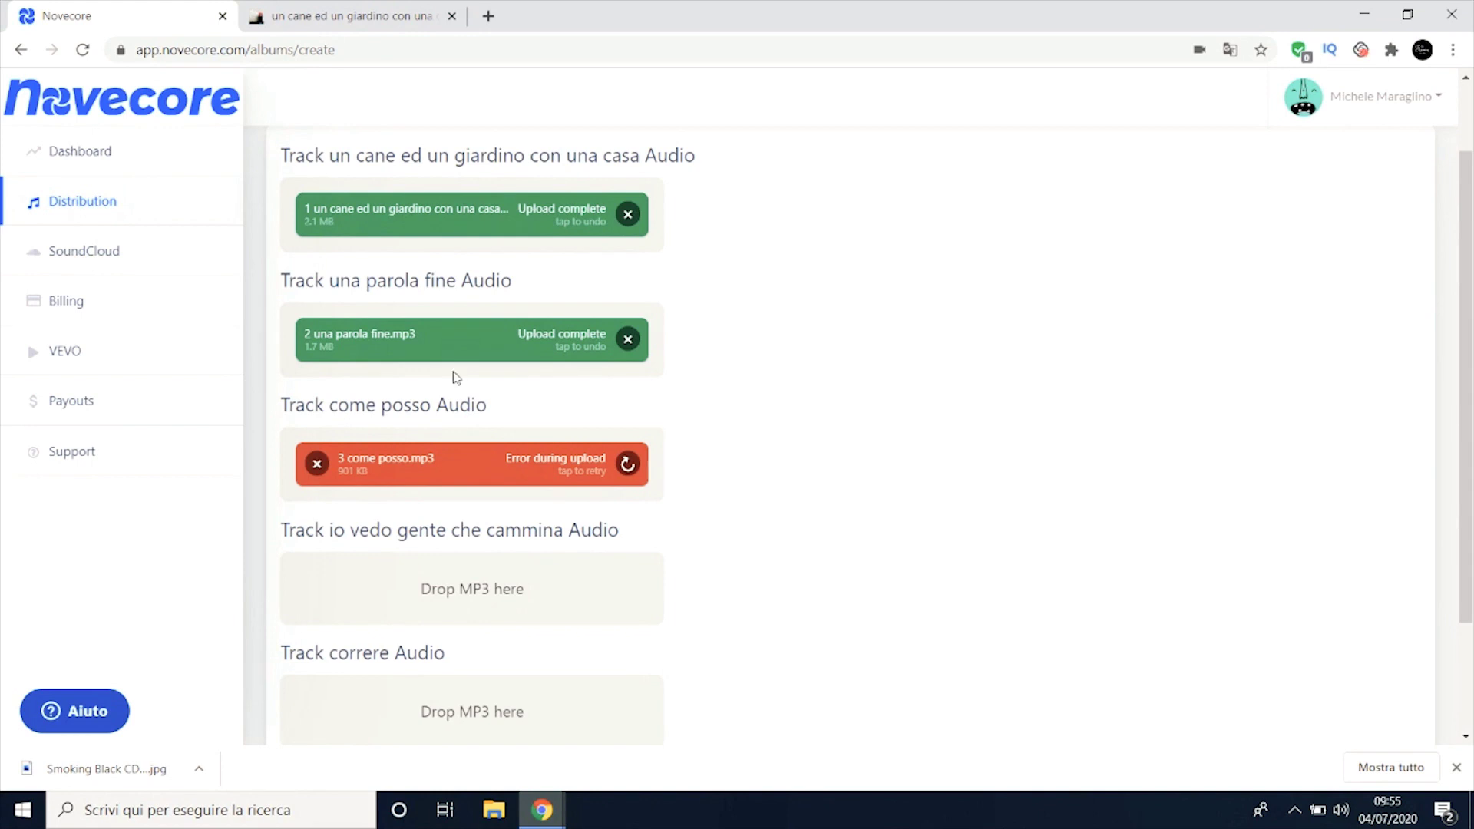
Step: Clear the failed come posso upload and add the converted 3 come posso file from the Desktop instead
click(317, 463)
click(500, 465)
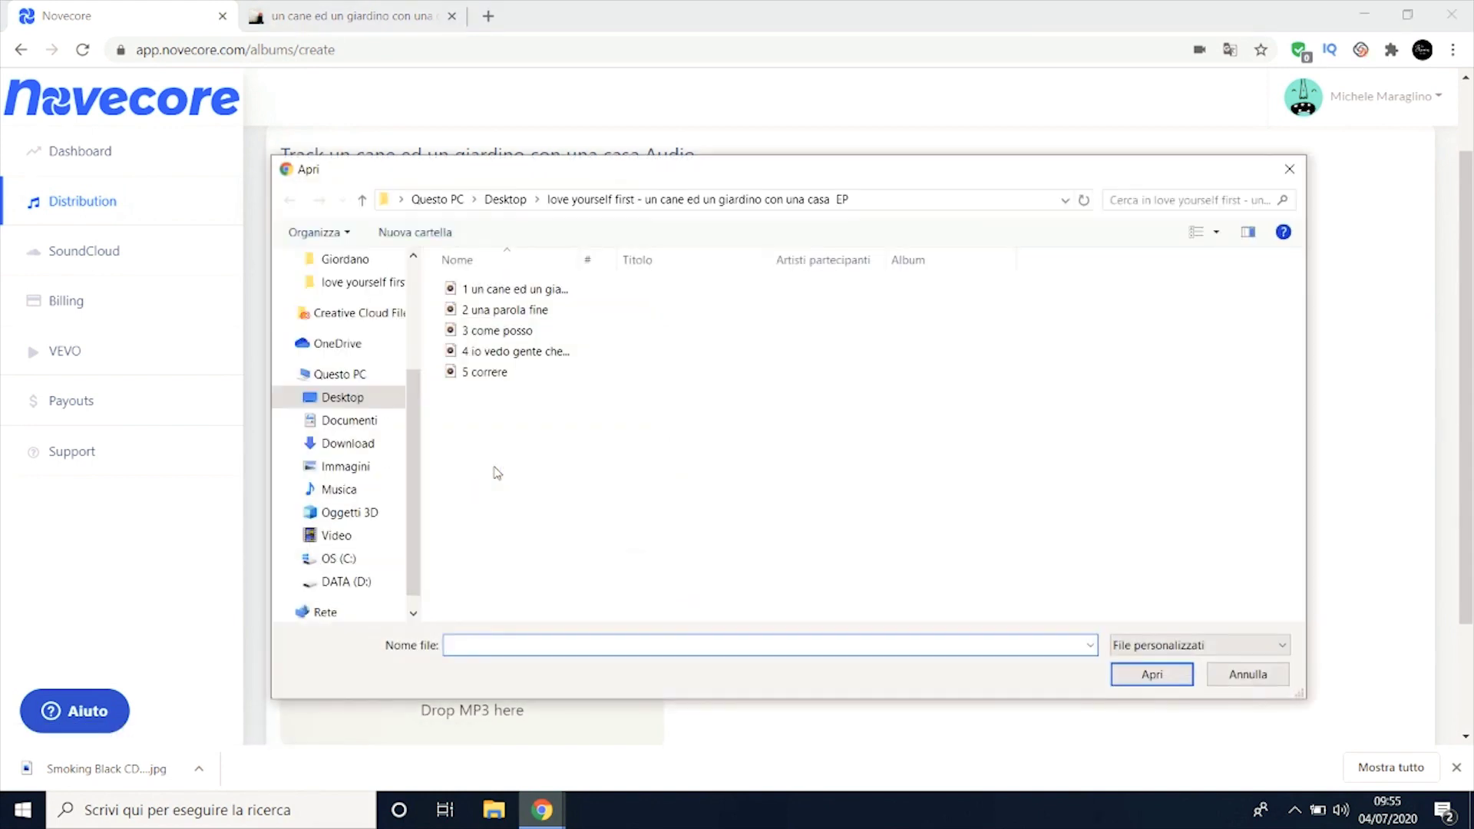
click(347, 401)
drag(839, 185, 749, 268)
double_click(817, 367)
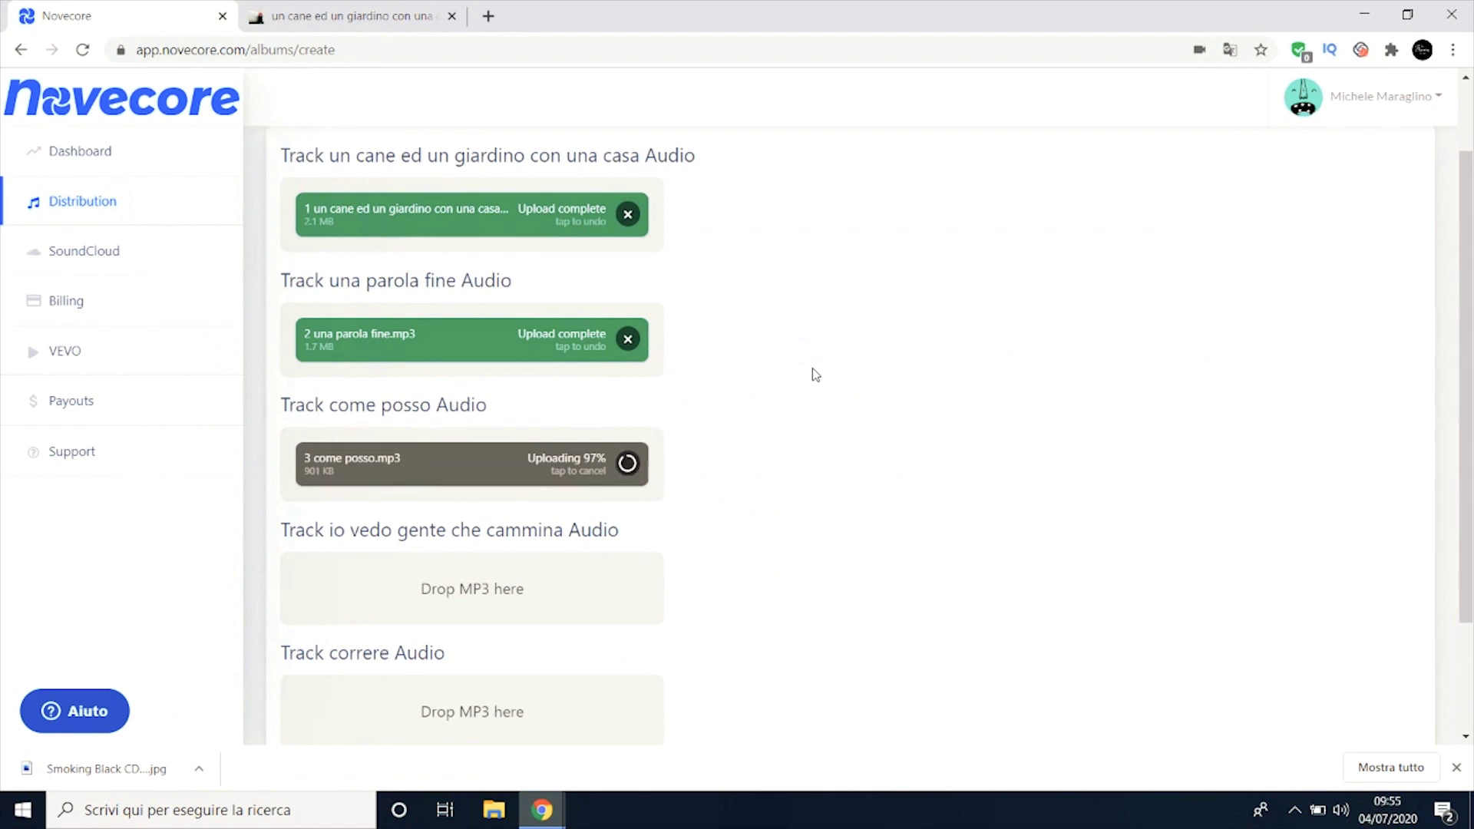
Step: Add the converted Desktop files 4 io vedo gente che cammina and 5 correre to their matching track audio slots
click(497, 595)
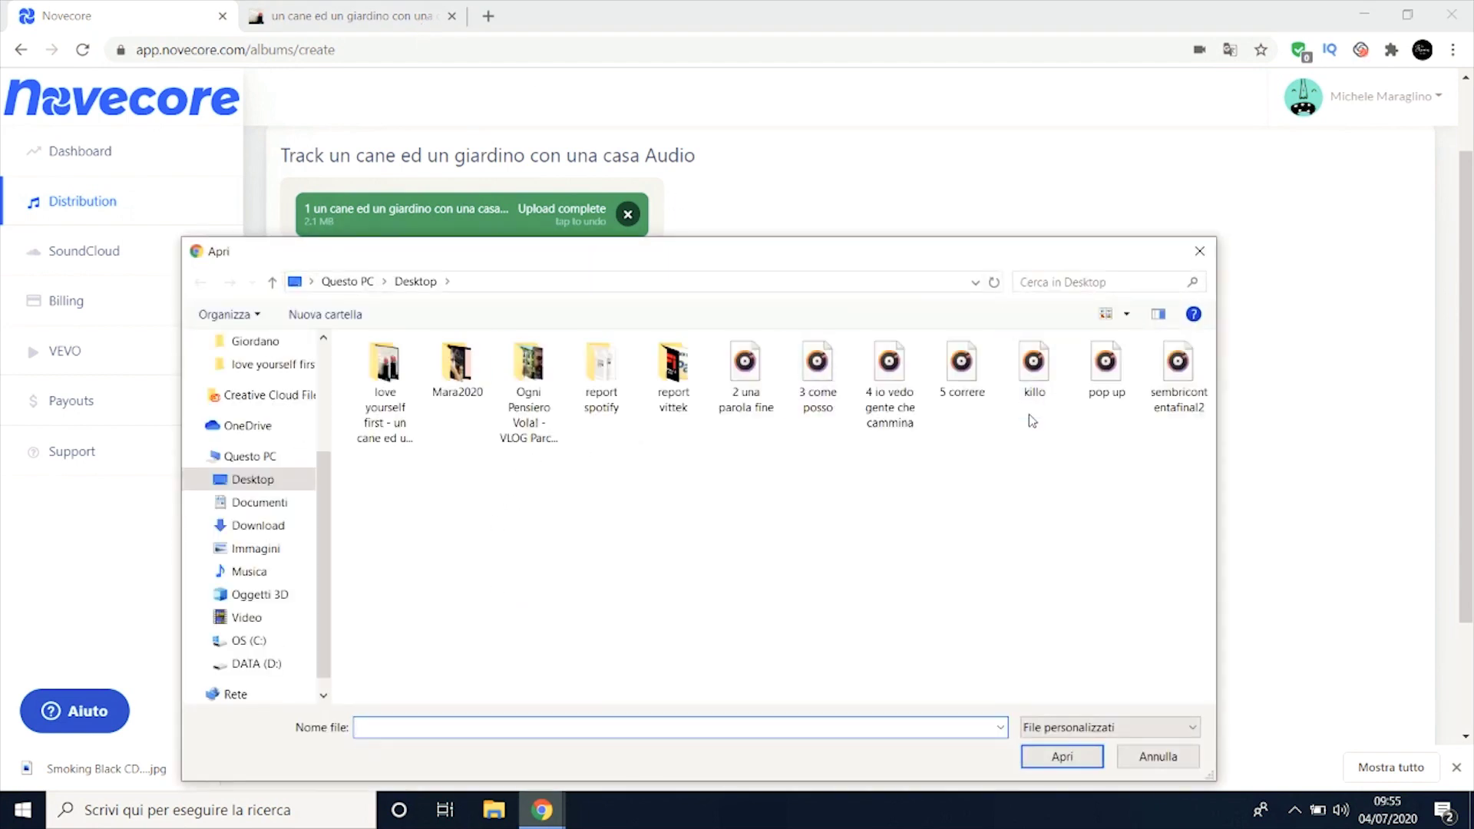
drag(820, 264, 914, 259)
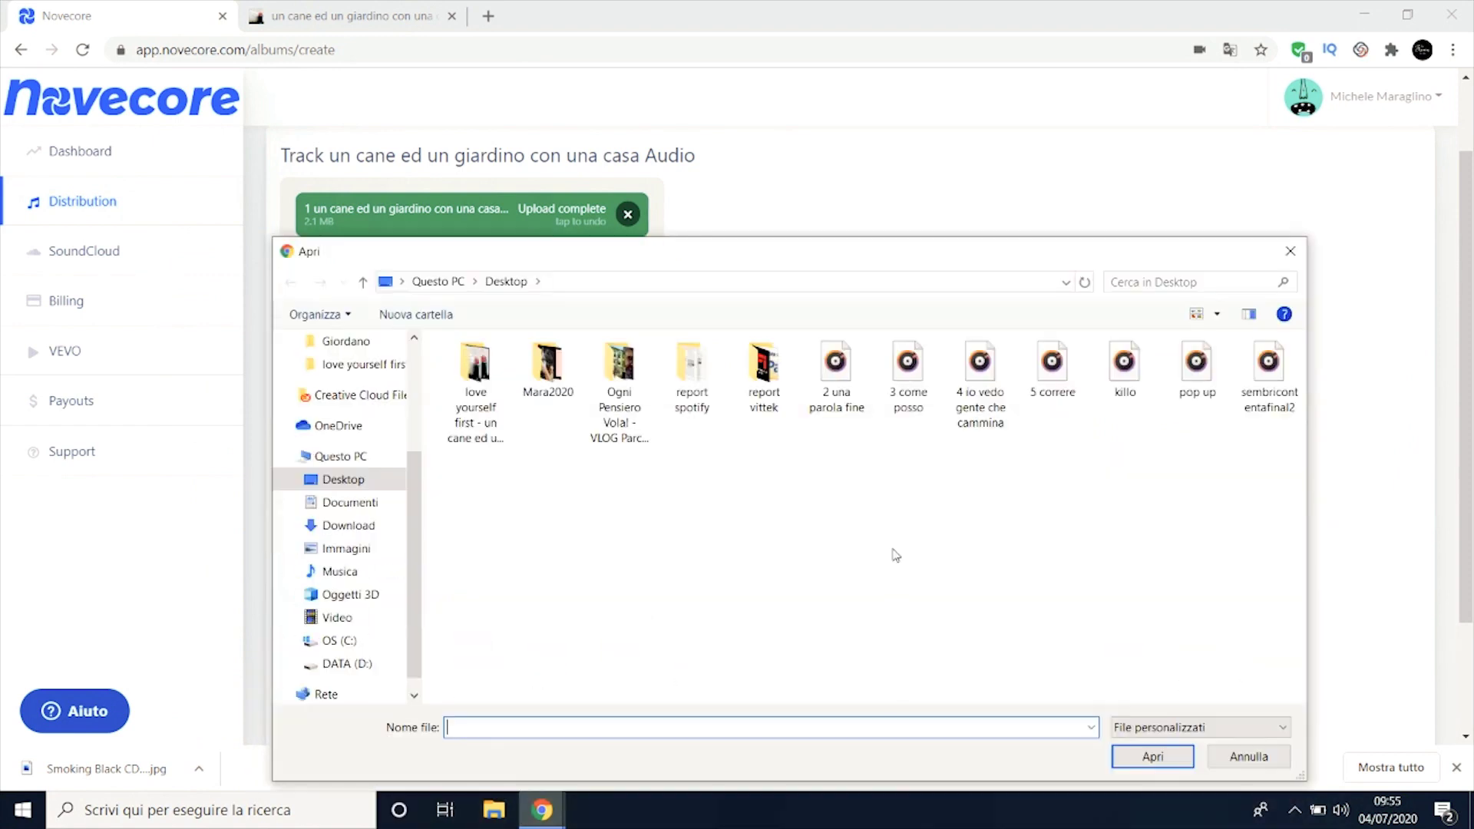
double_click(910, 369)
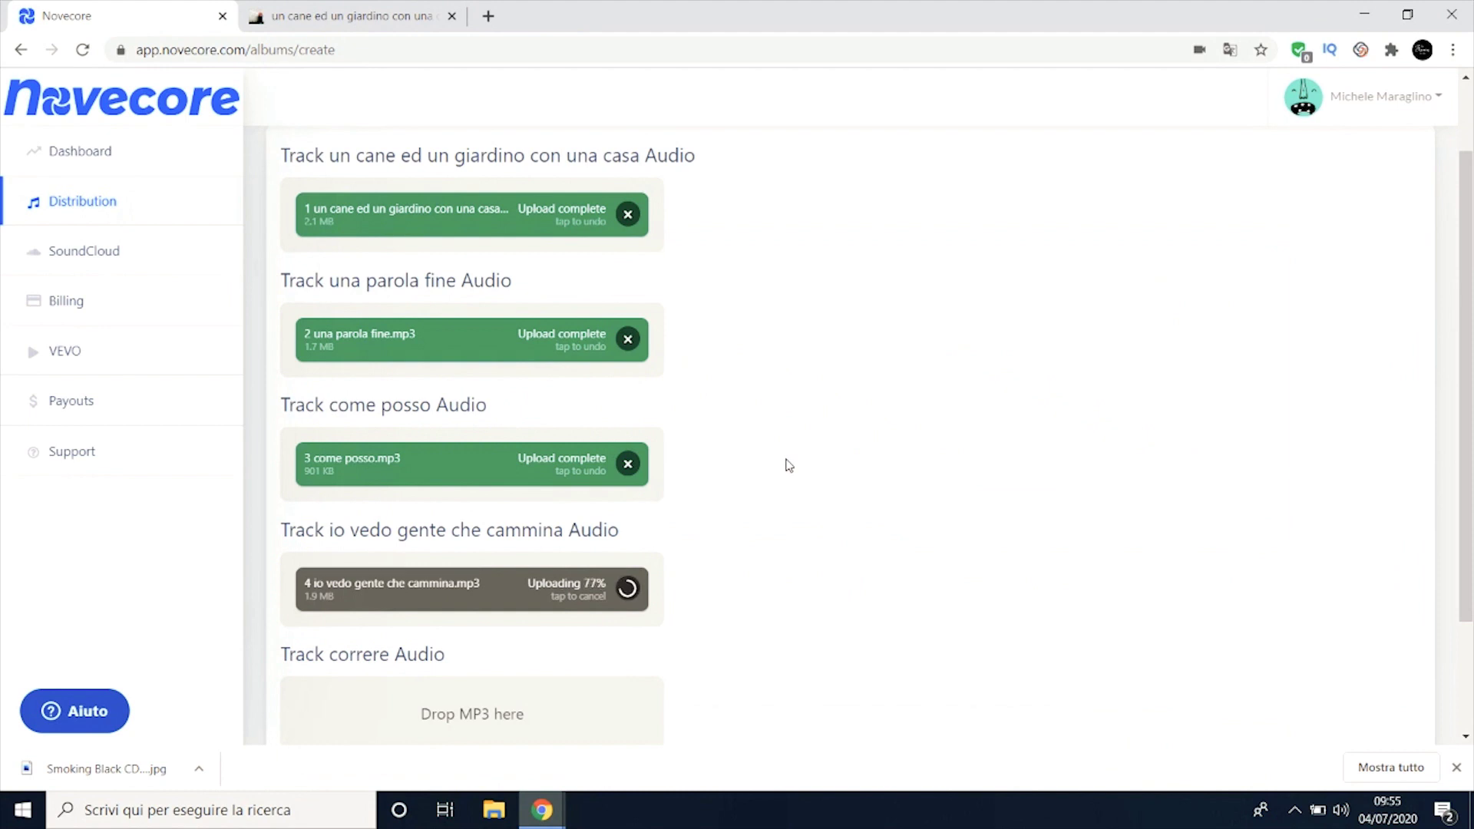
scroll(626, 549, down, 2)
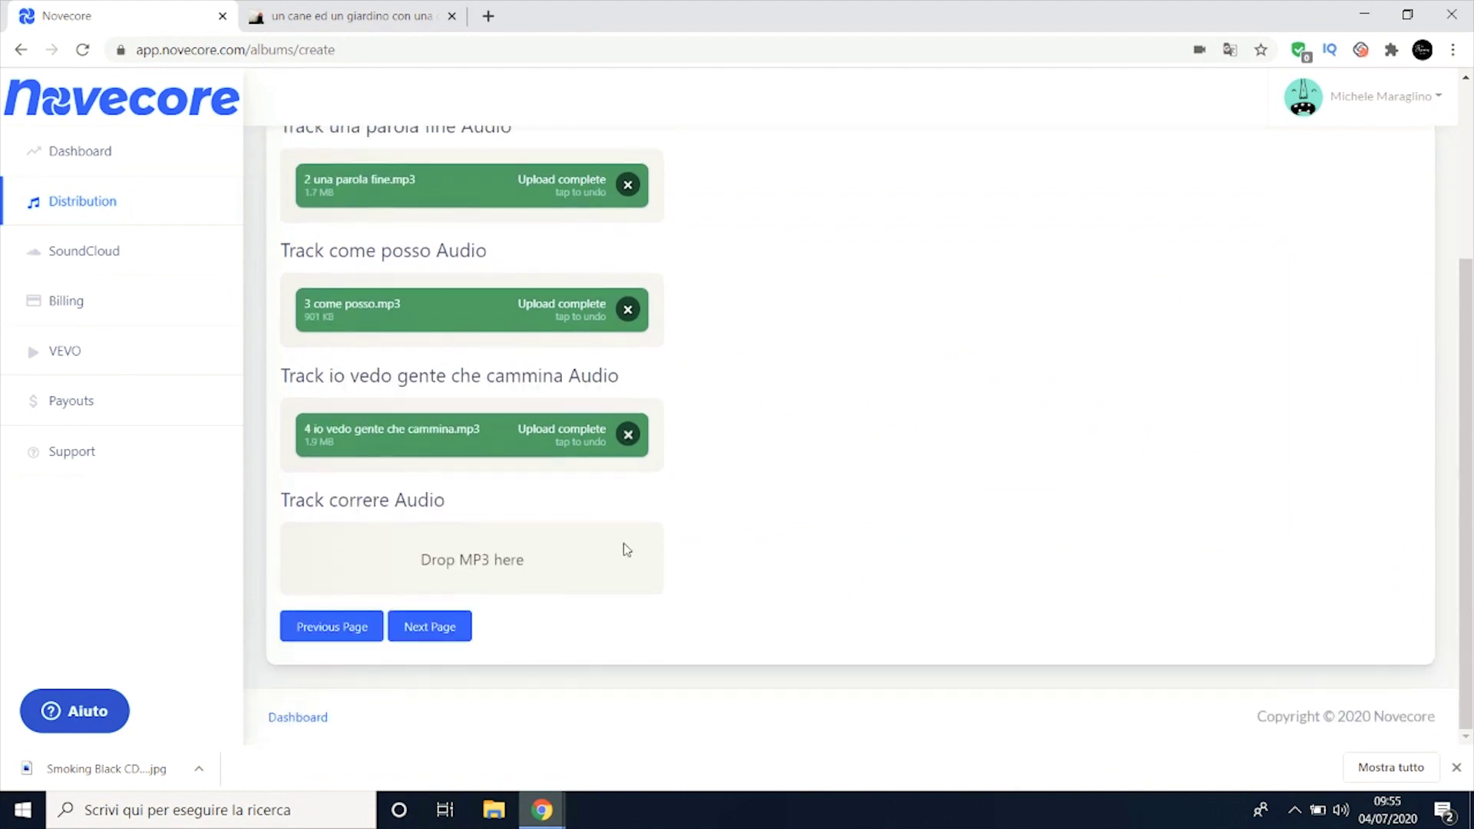
click(476, 566)
double_click(1051, 367)
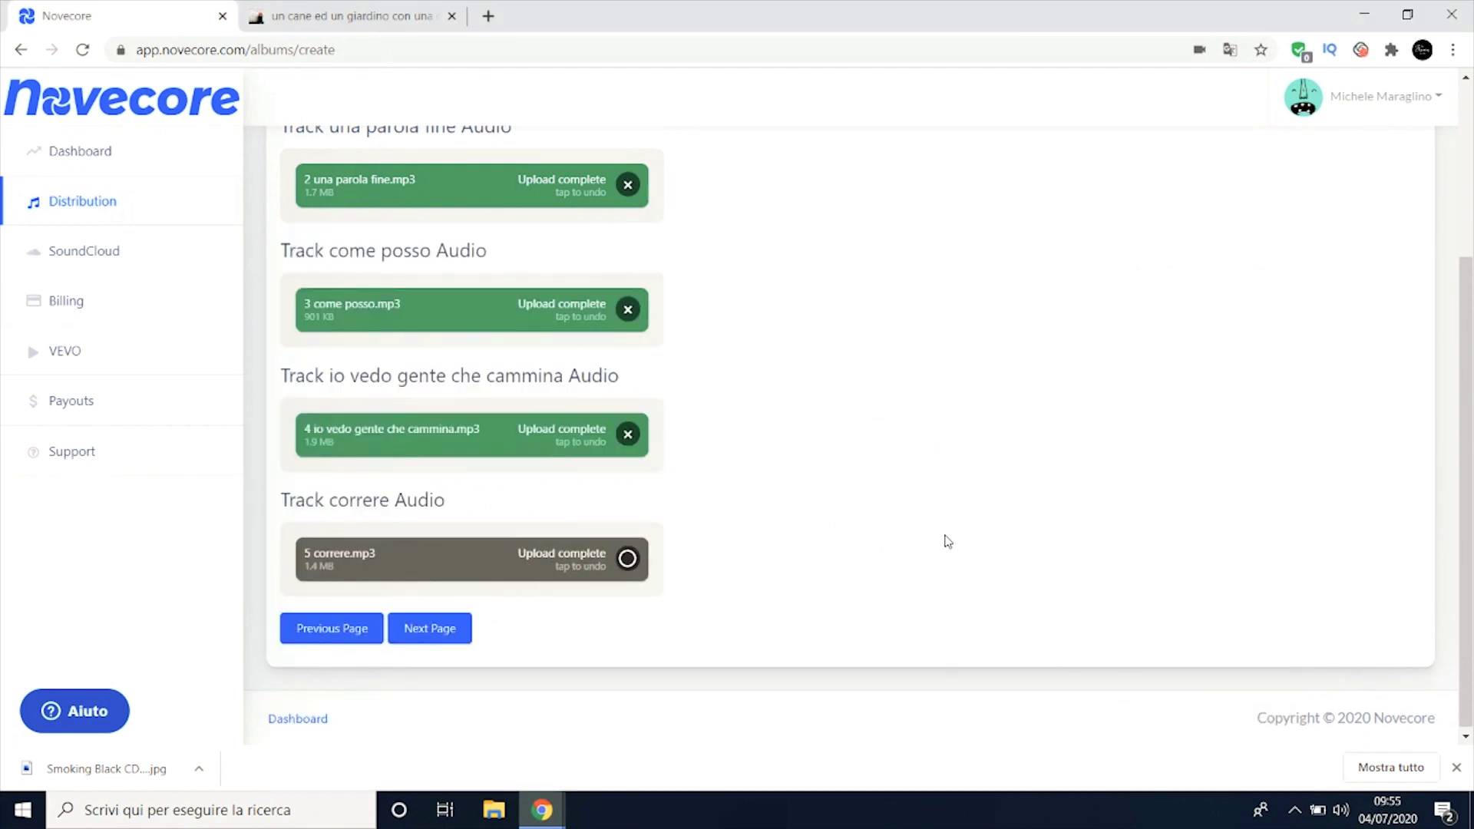
scroll(942, 545, up, 3)
scroll(942, 551, down, 5)
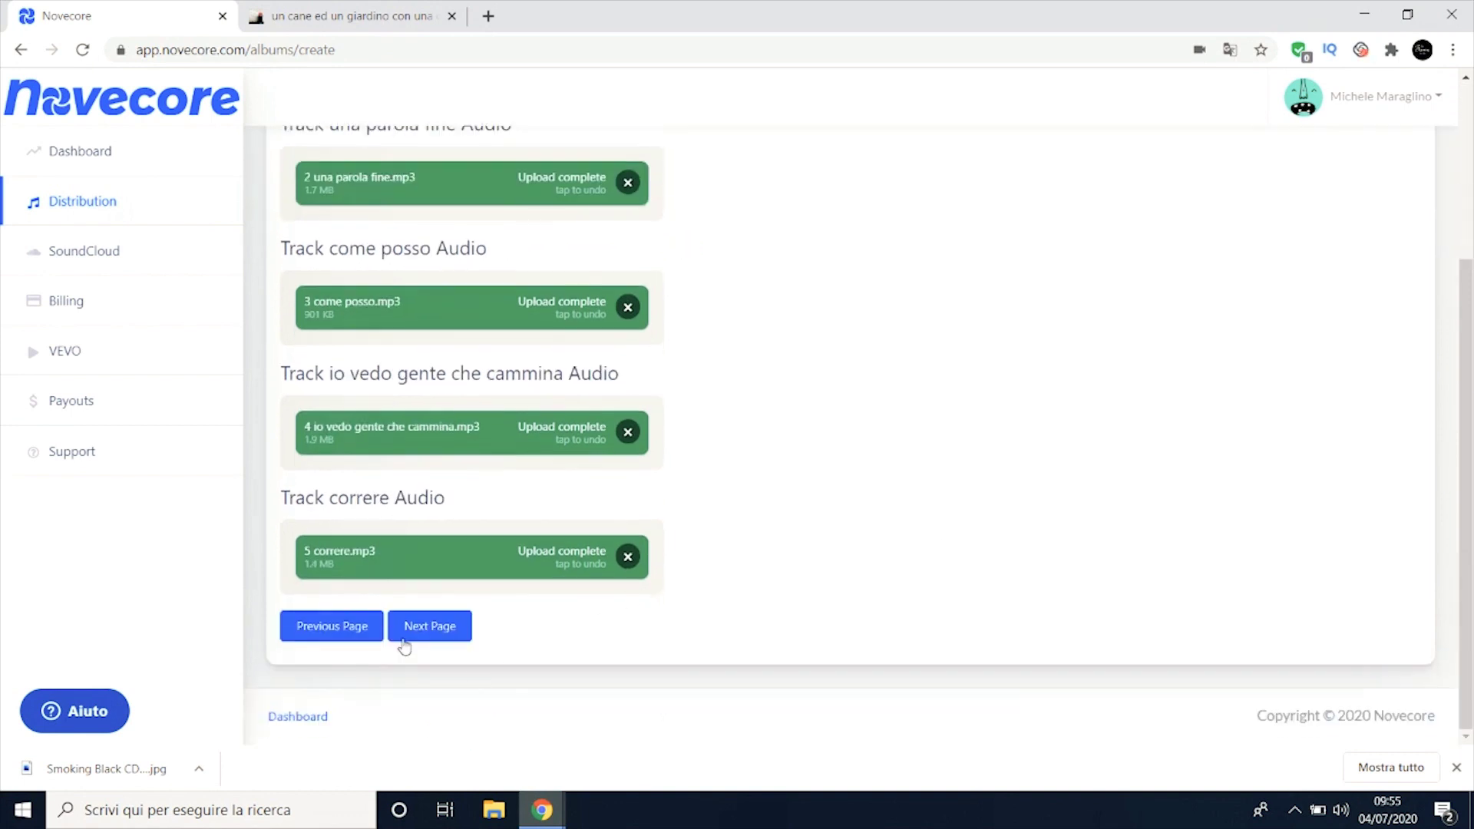
Step: Continue from the audio page past the samples or public domain and ContentID questions, leaving both options off
click(430, 623)
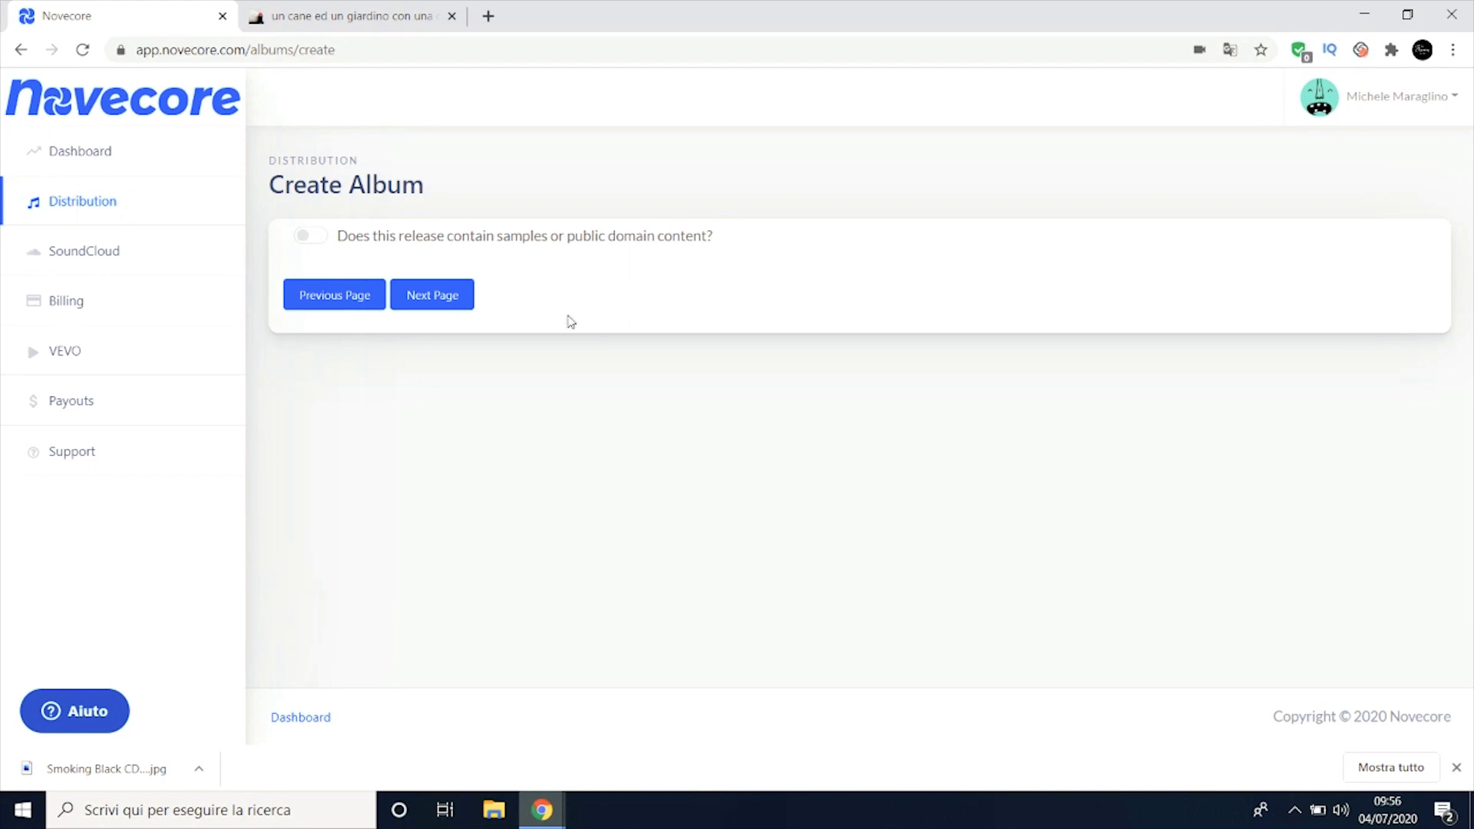
click(449, 303)
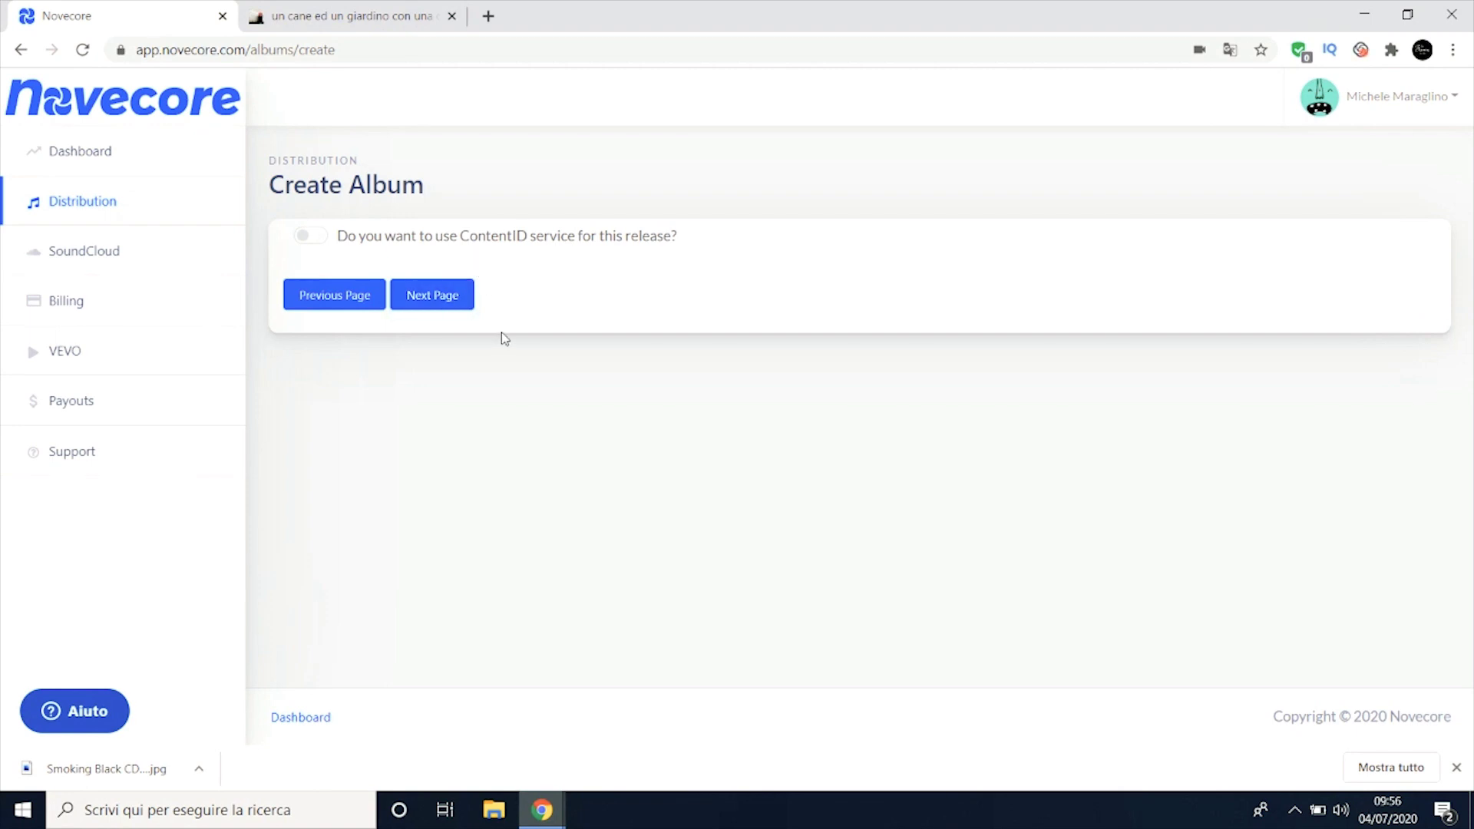
click(447, 300)
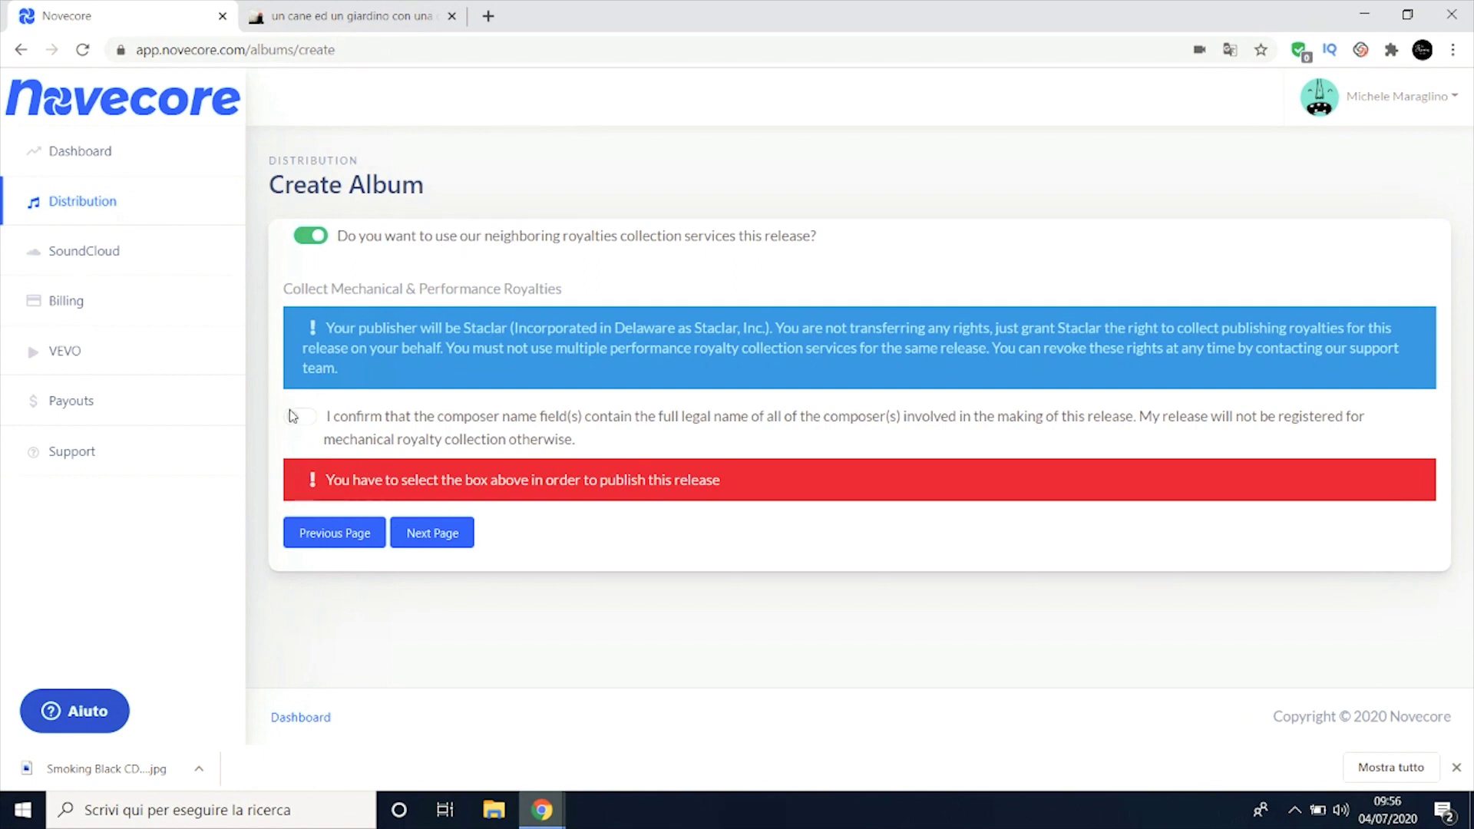
Step: Confirm that the composer fields contain full legal names and answer No to PRO registration for both the composer and the lyricist
click(309, 424)
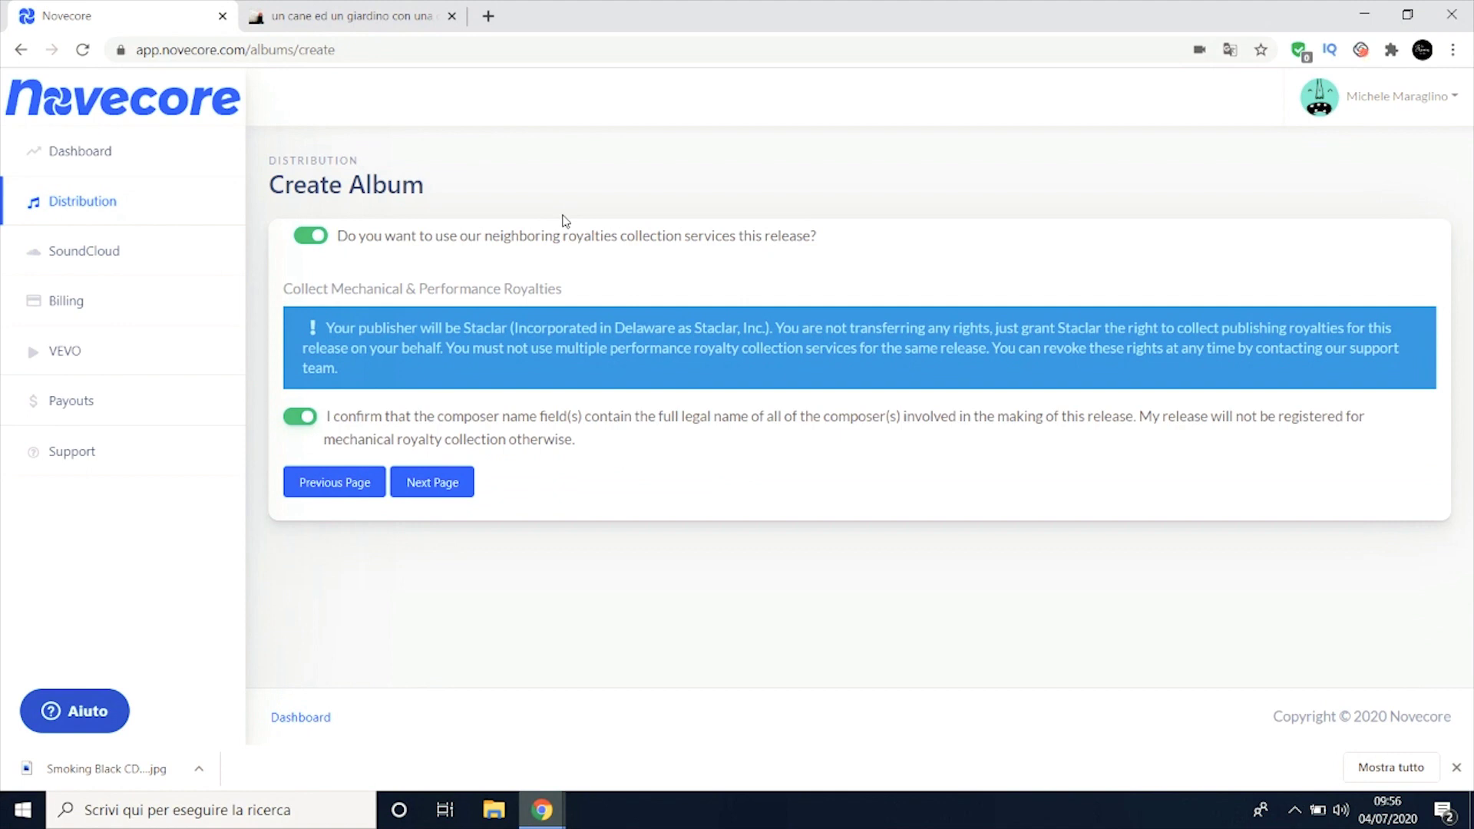
click(443, 489)
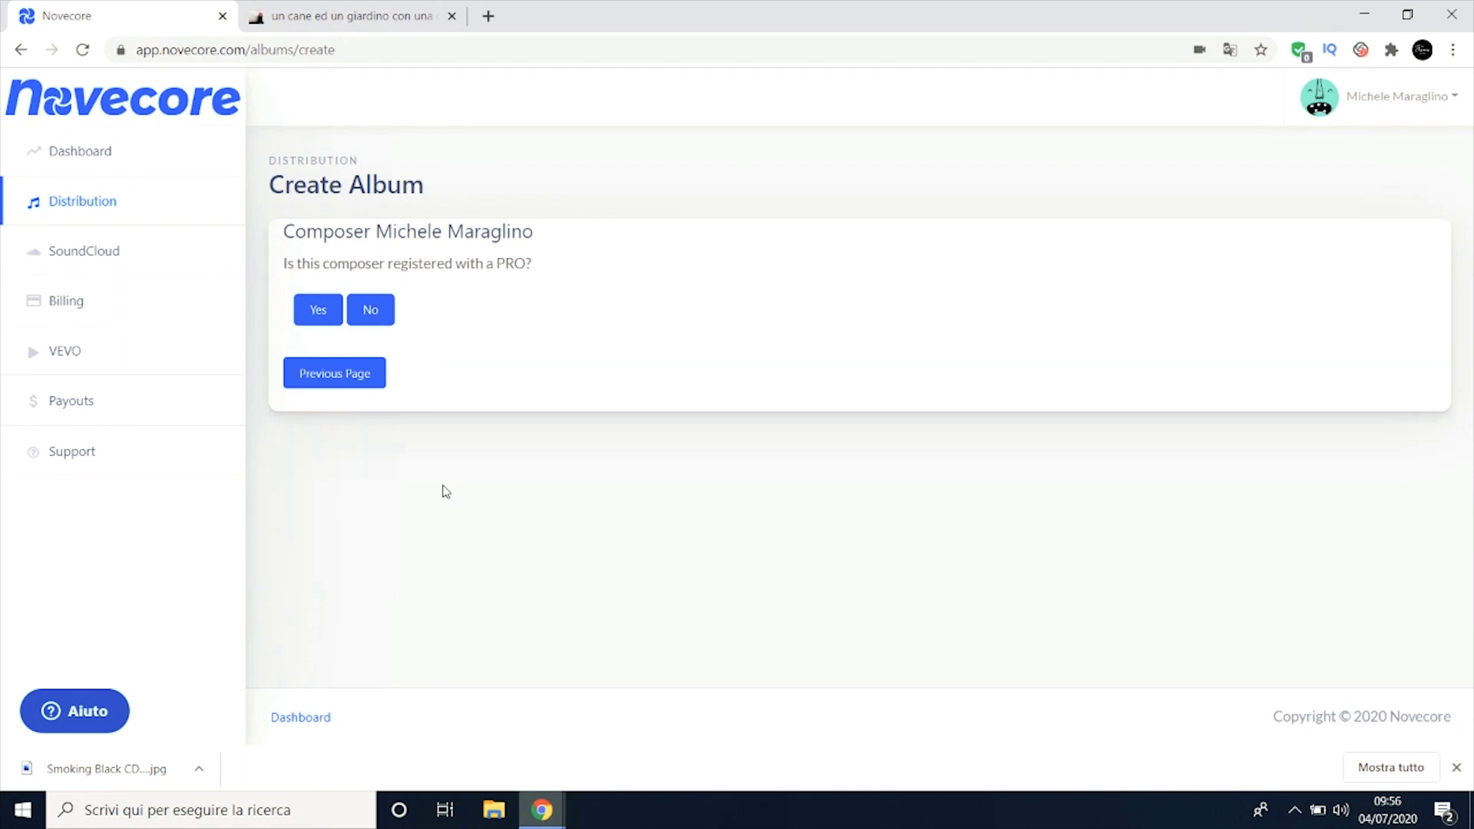
click(373, 318)
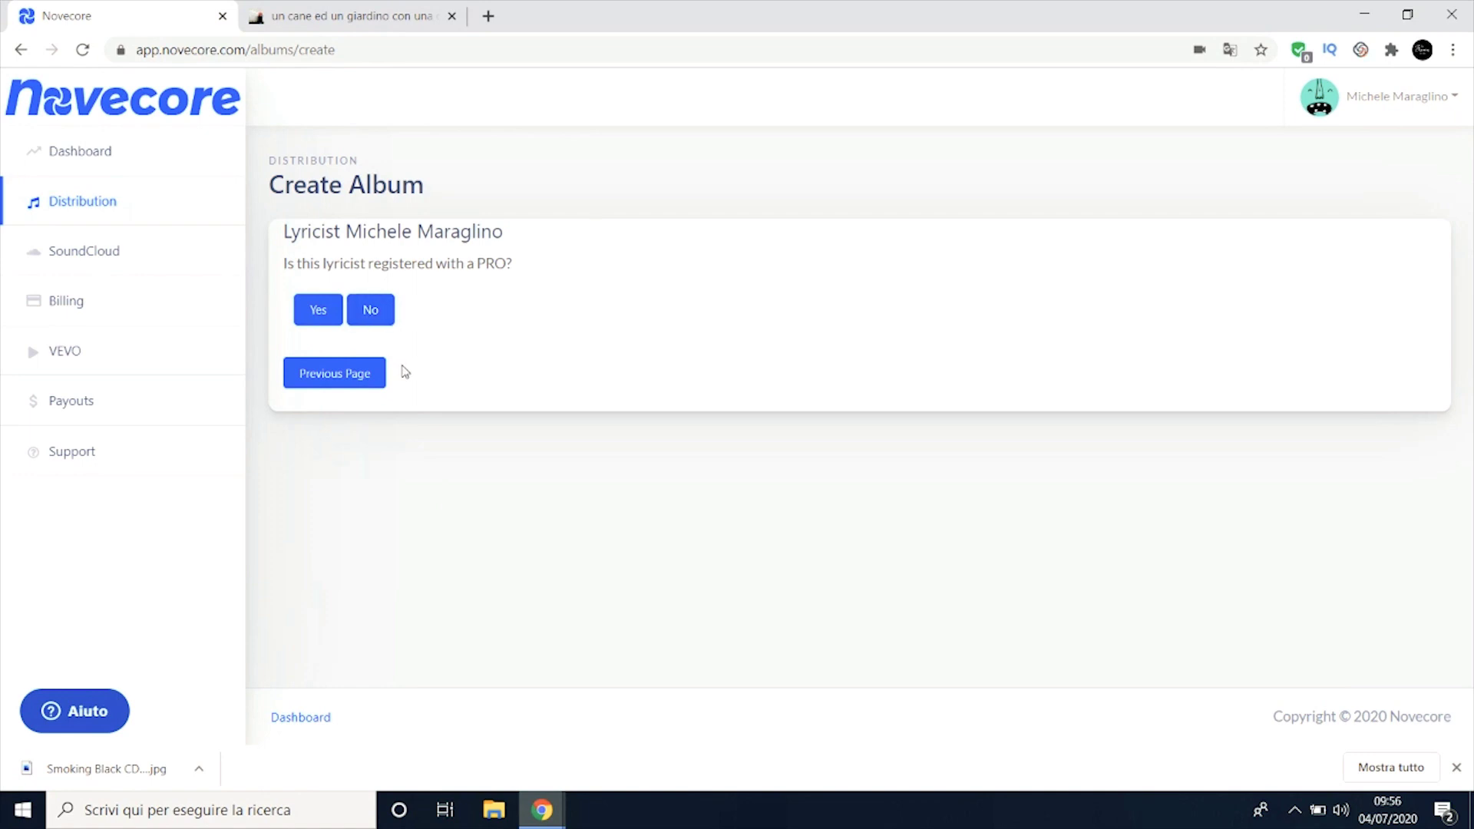
click(376, 321)
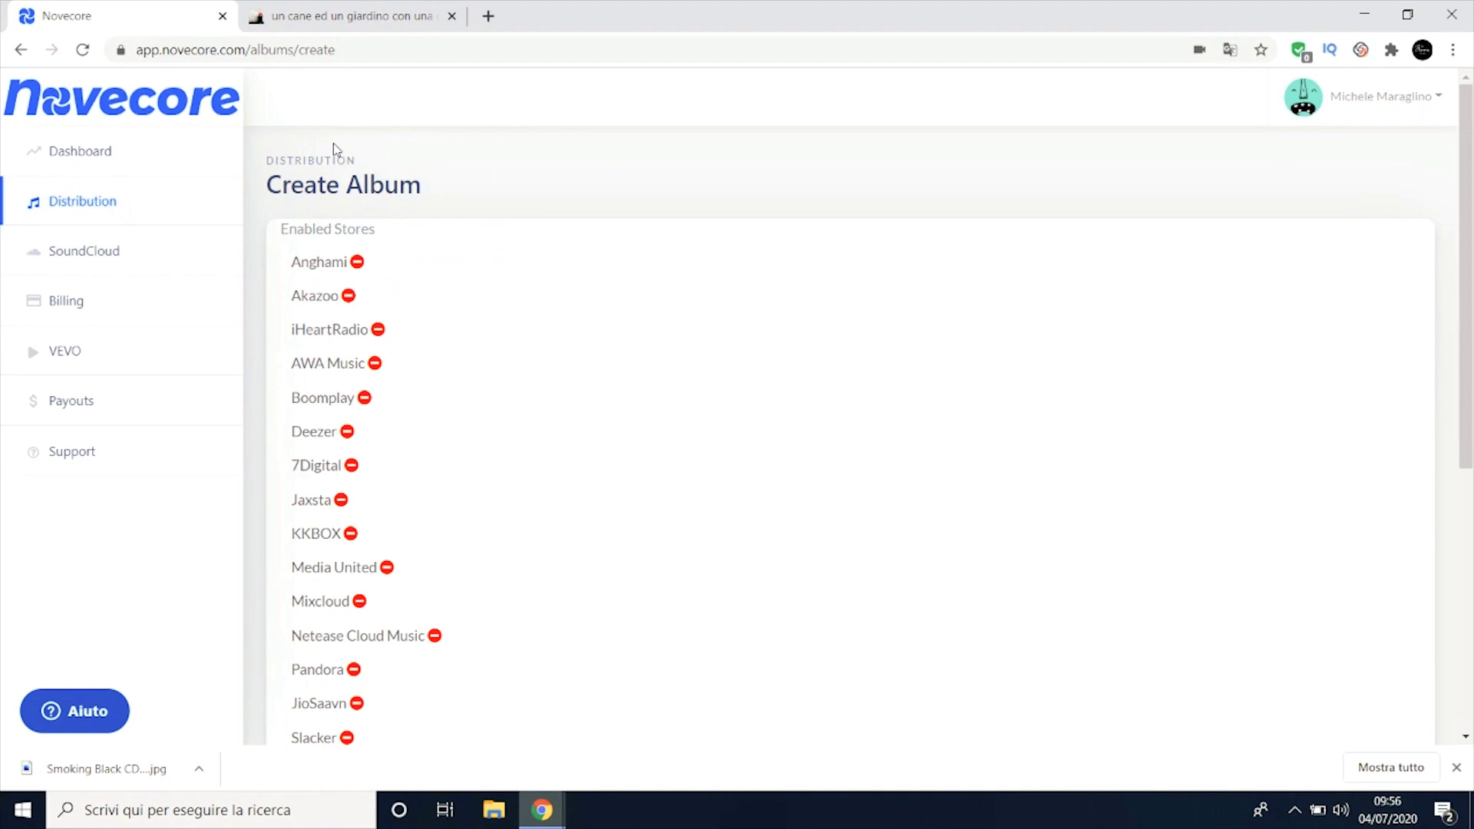
Step: Disable the ten consecutive stores from Yandex.Music back through Netease Cloud Music, including TikTok, Spotify and Pandora
scroll(353, 306, down, 6)
scroll(353, 306, up, 6)
scroll(353, 306, down, 6)
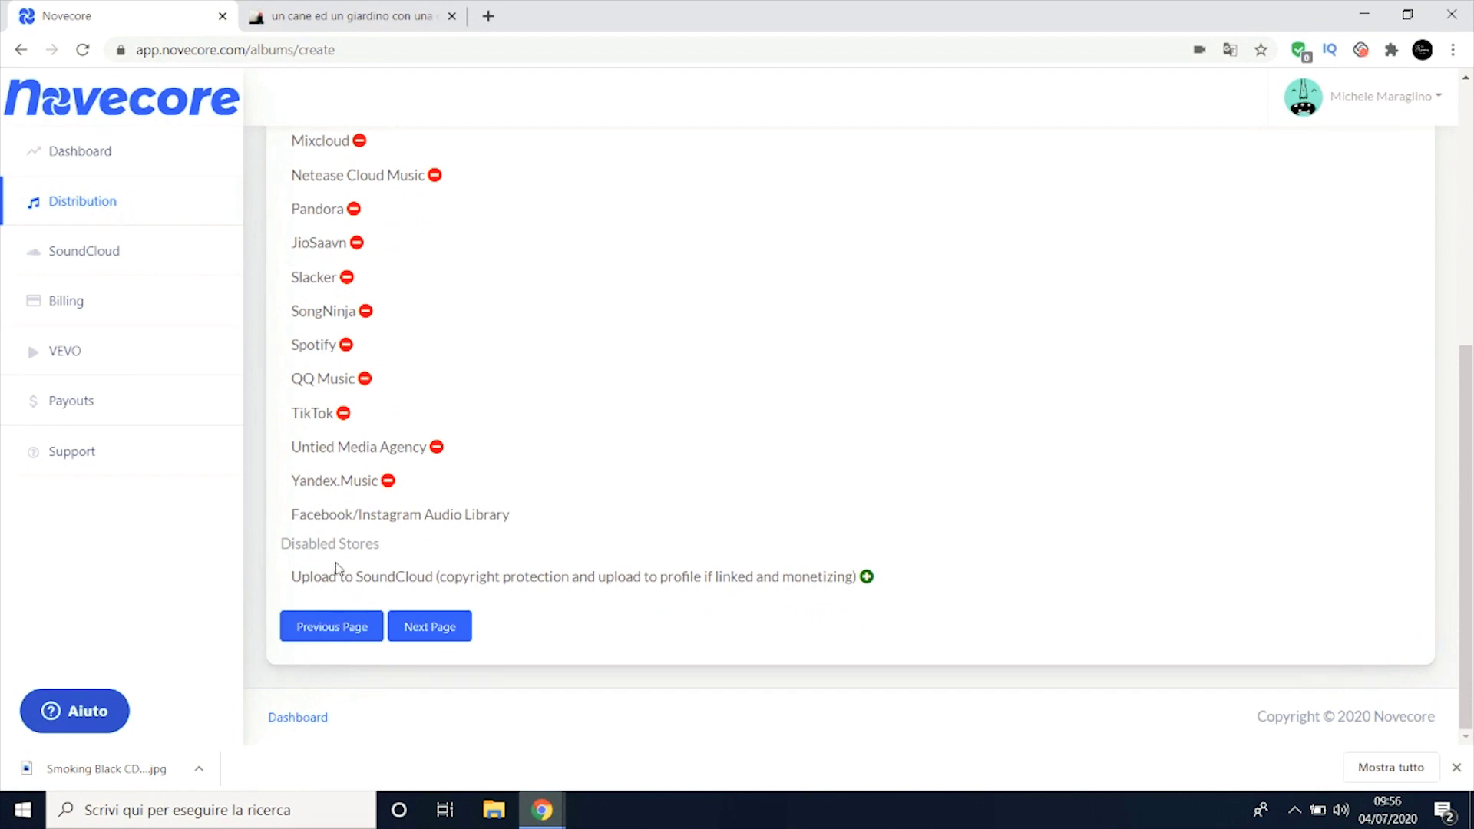
click(389, 481)
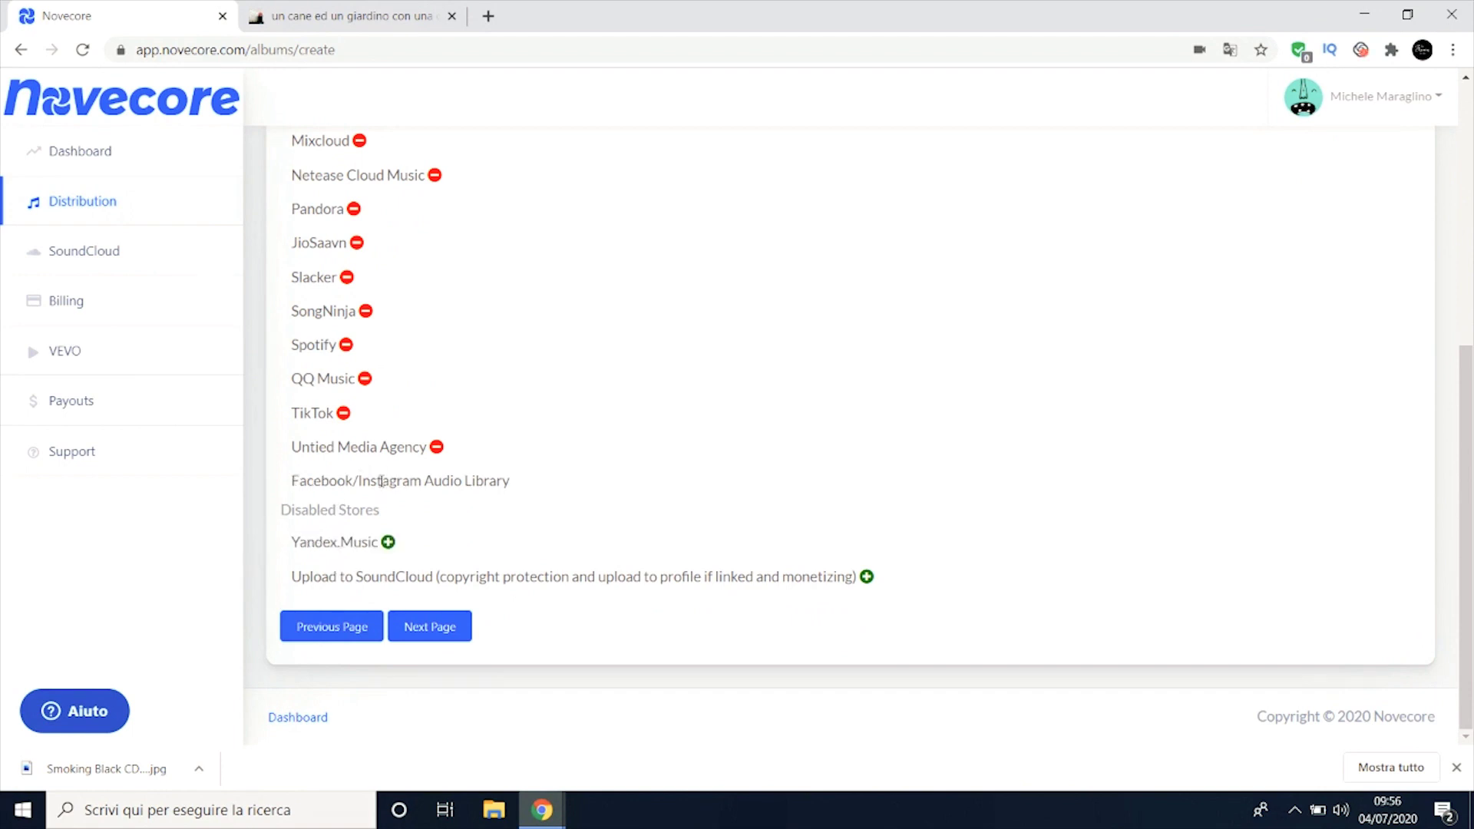
click(437, 448)
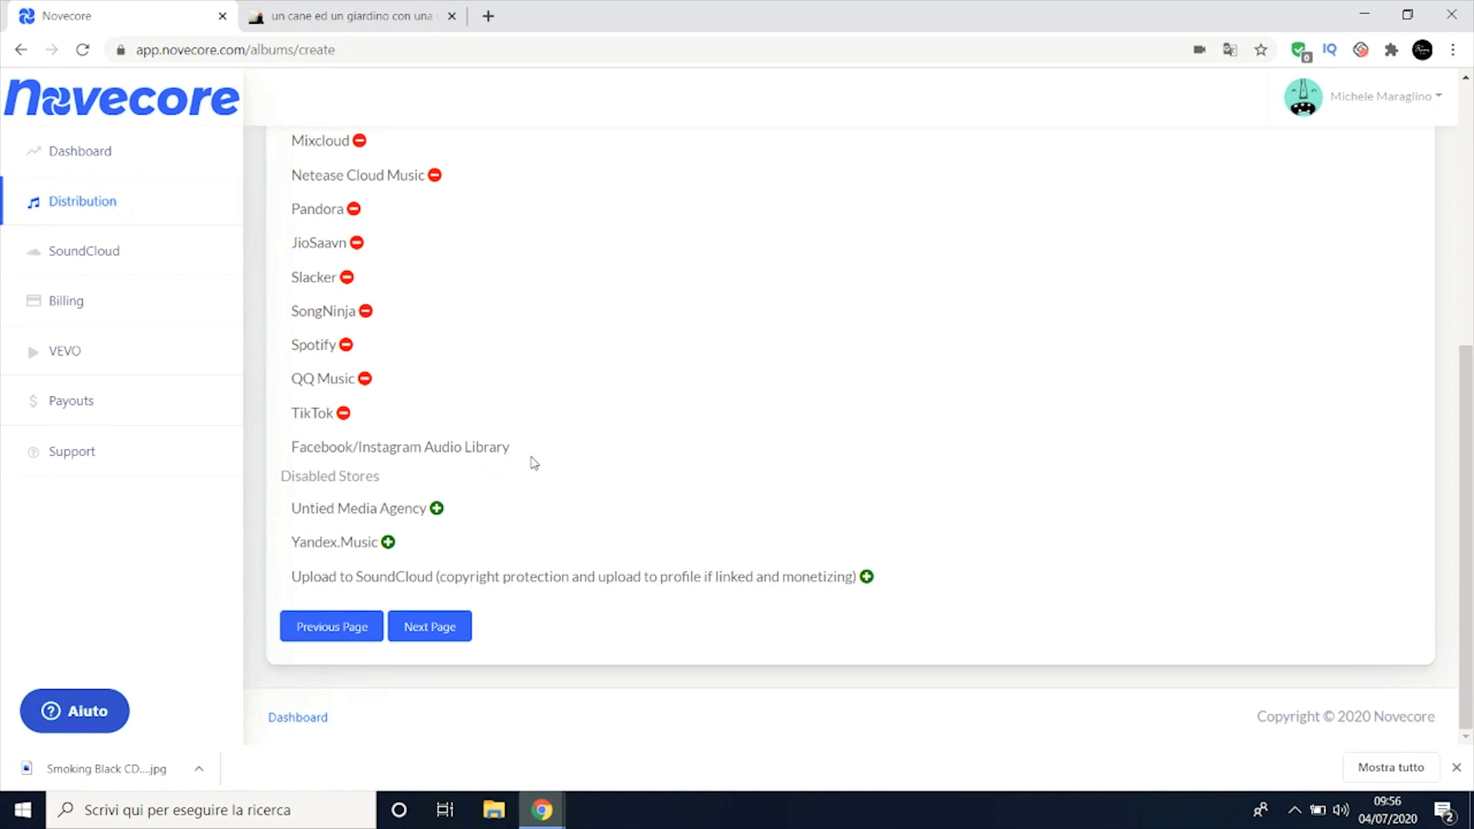
click(344, 414)
click(365, 379)
click(346, 346)
click(366, 311)
click(347, 277)
click(357, 243)
click(354, 209)
click(435, 176)
Step: Disable the remaining removable stores from Mixcloud back through Anghami, keeping only Facebook/Instagram Audio Library enabled
scroll(361, 238, up, 3)
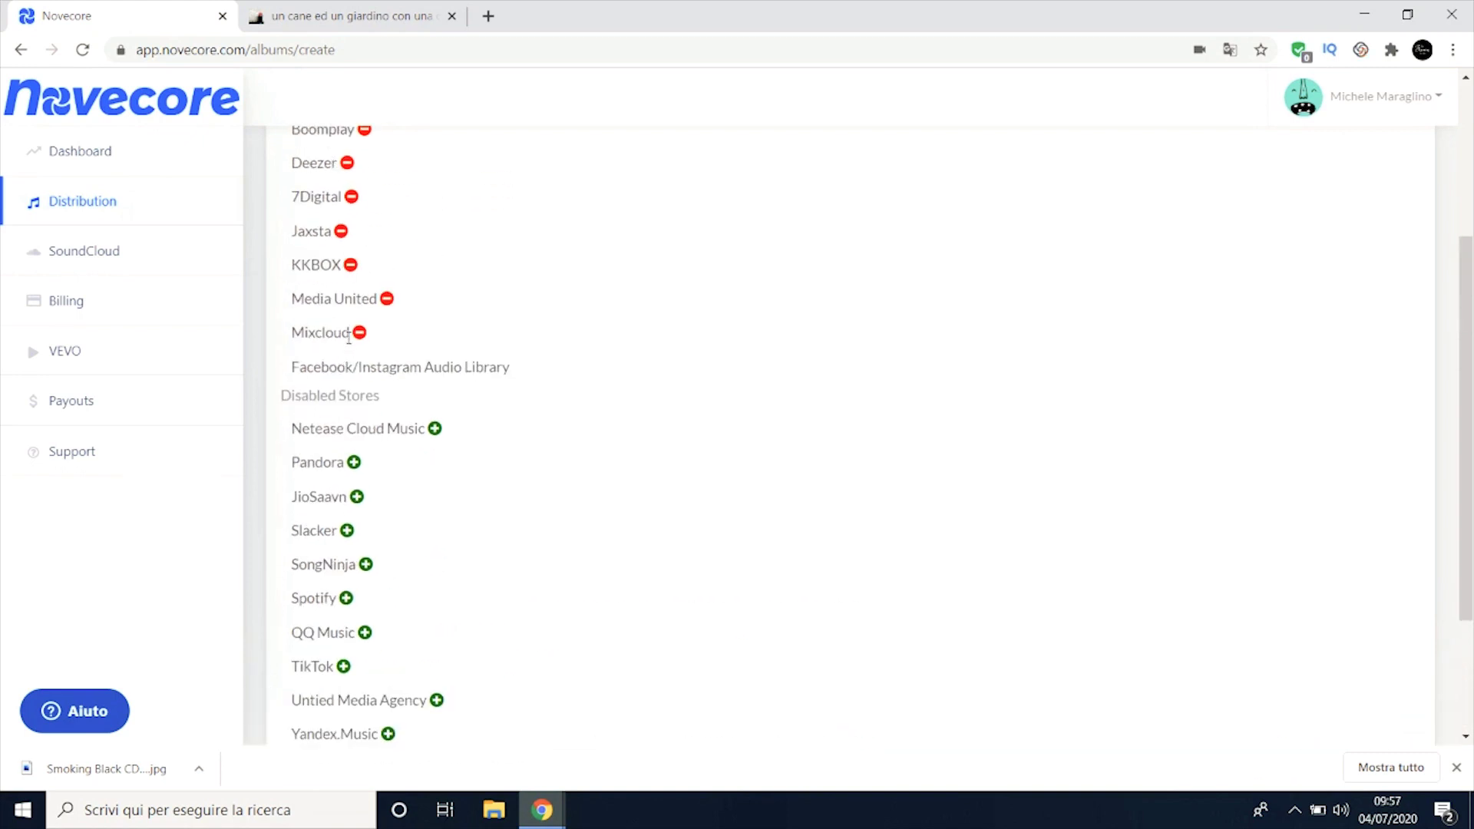
click(355, 334)
click(386, 298)
click(350, 265)
click(341, 230)
click(351, 196)
scroll(350, 244, up, 1)
click(347, 256)
click(363, 224)
click(375, 190)
click(377, 156)
scroll(388, 322, up, 2)
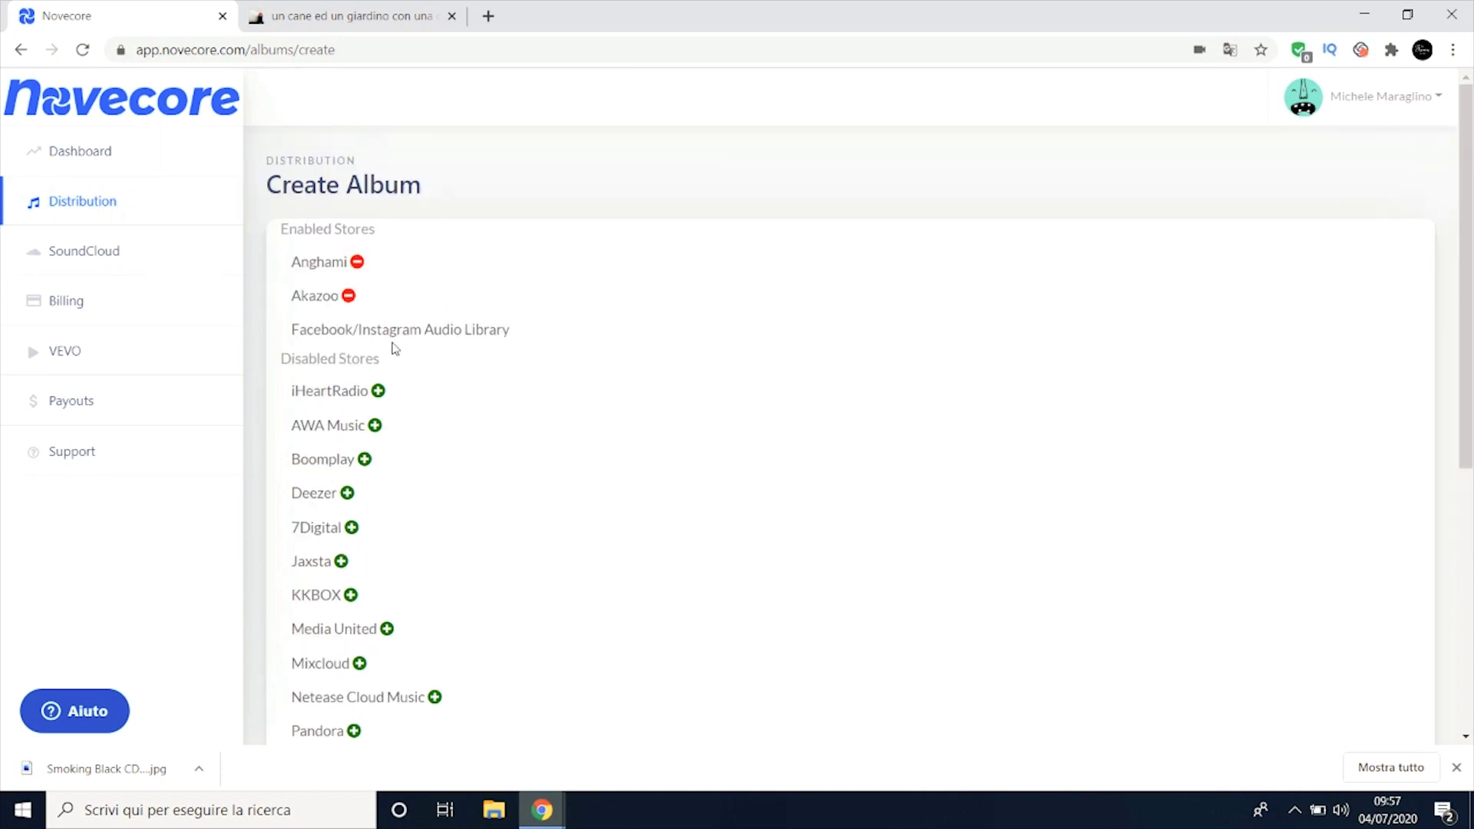
click(349, 296)
click(357, 262)
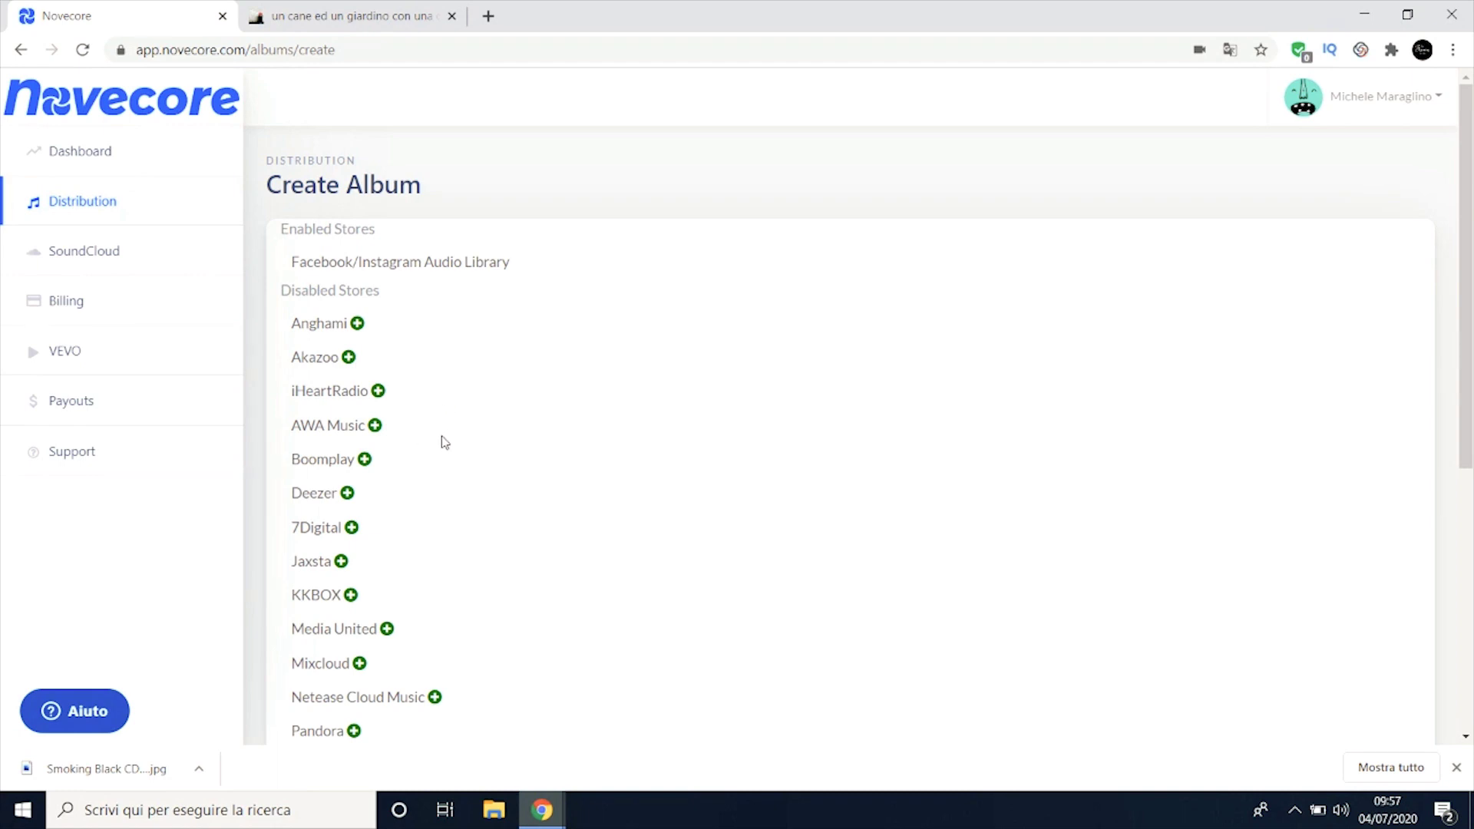
Step: Review the full list of disabled stores and continue to the free additional services page
scroll(443, 438, down, 2)
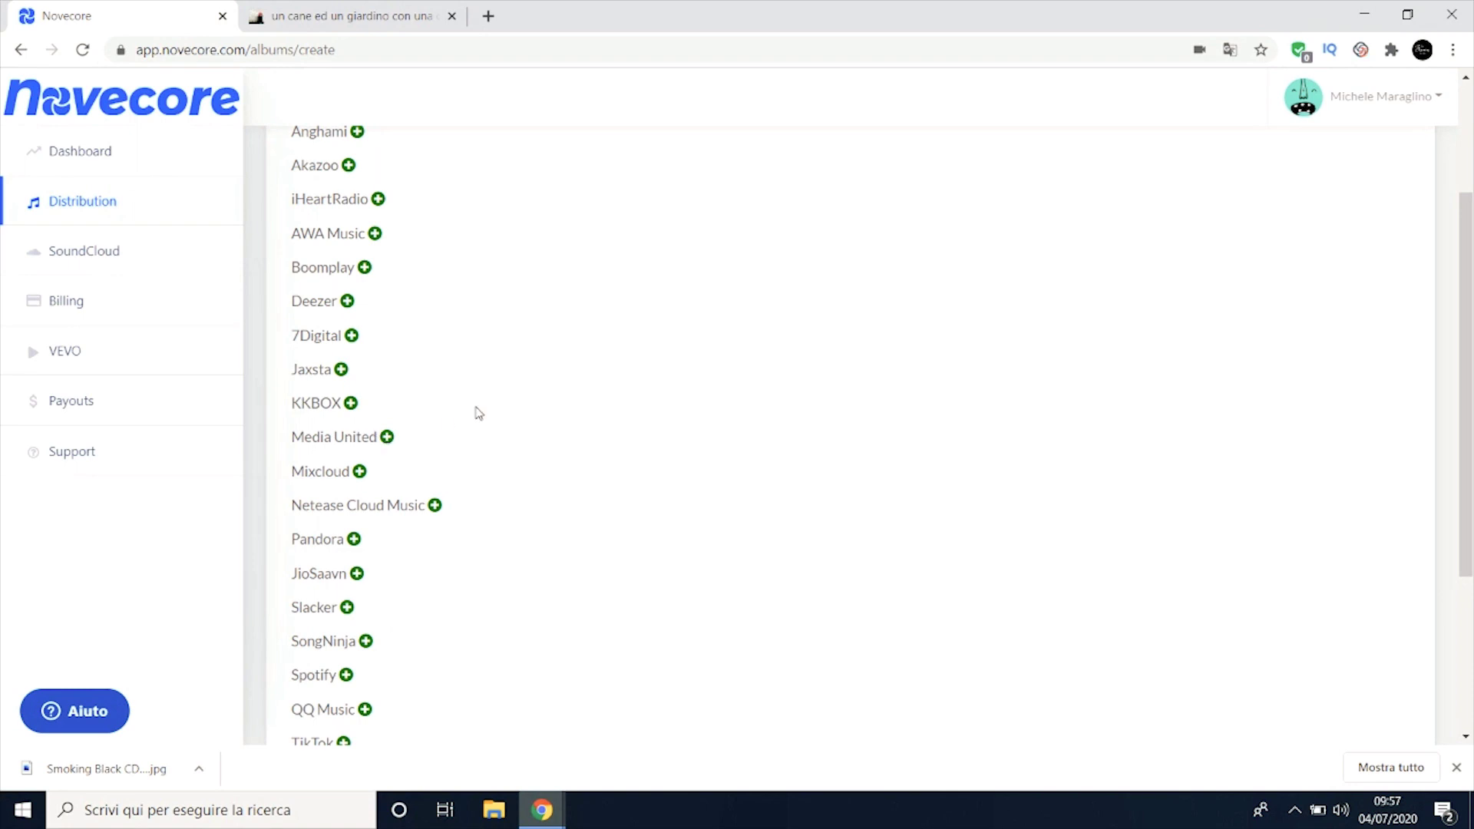
scroll(476, 414, down, 3)
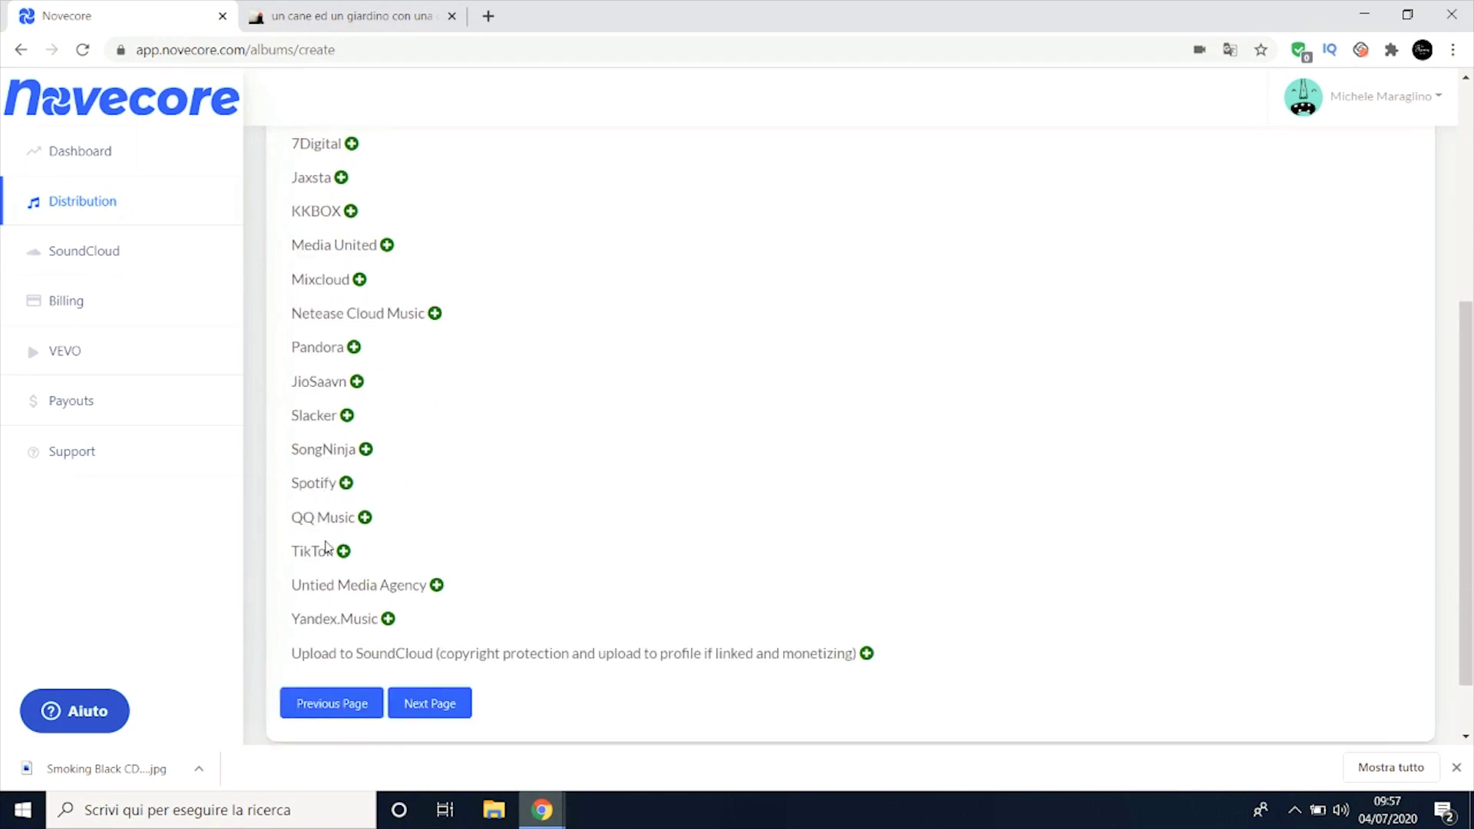
scroll(326, 545, down, 1)
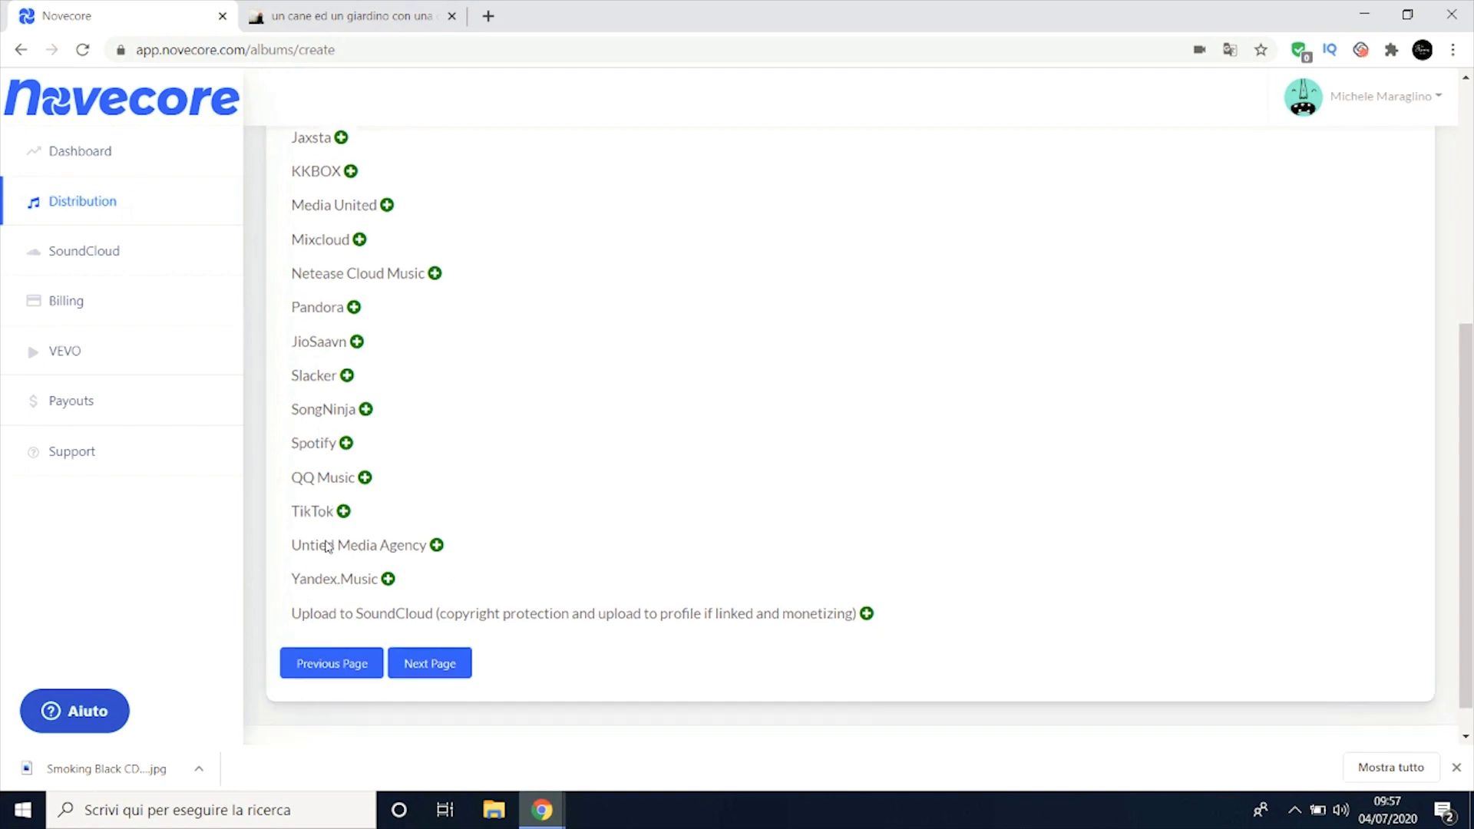
scroll(326, 539, up, 3)
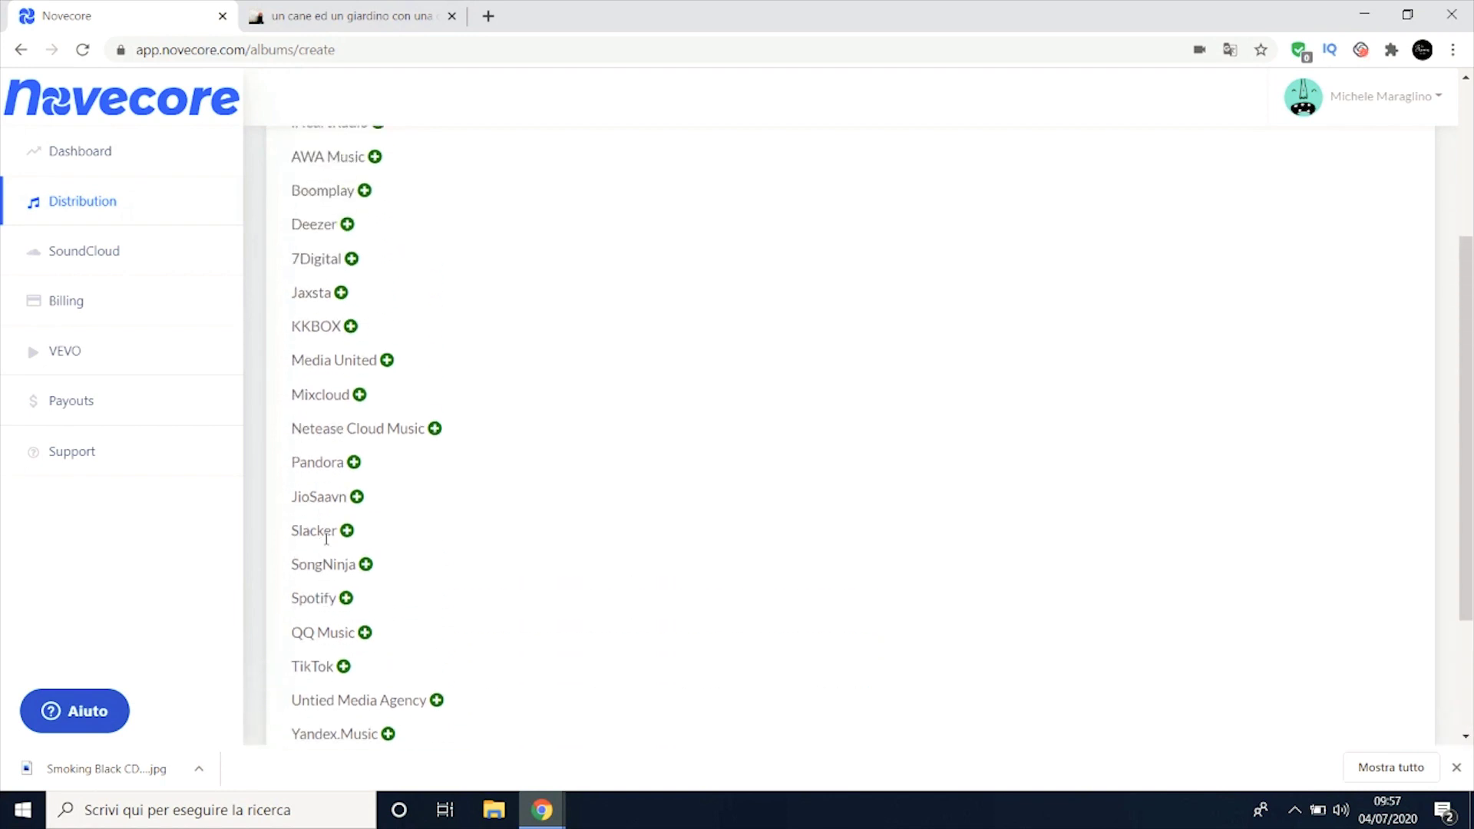
scroll(326, 537, up, 4)
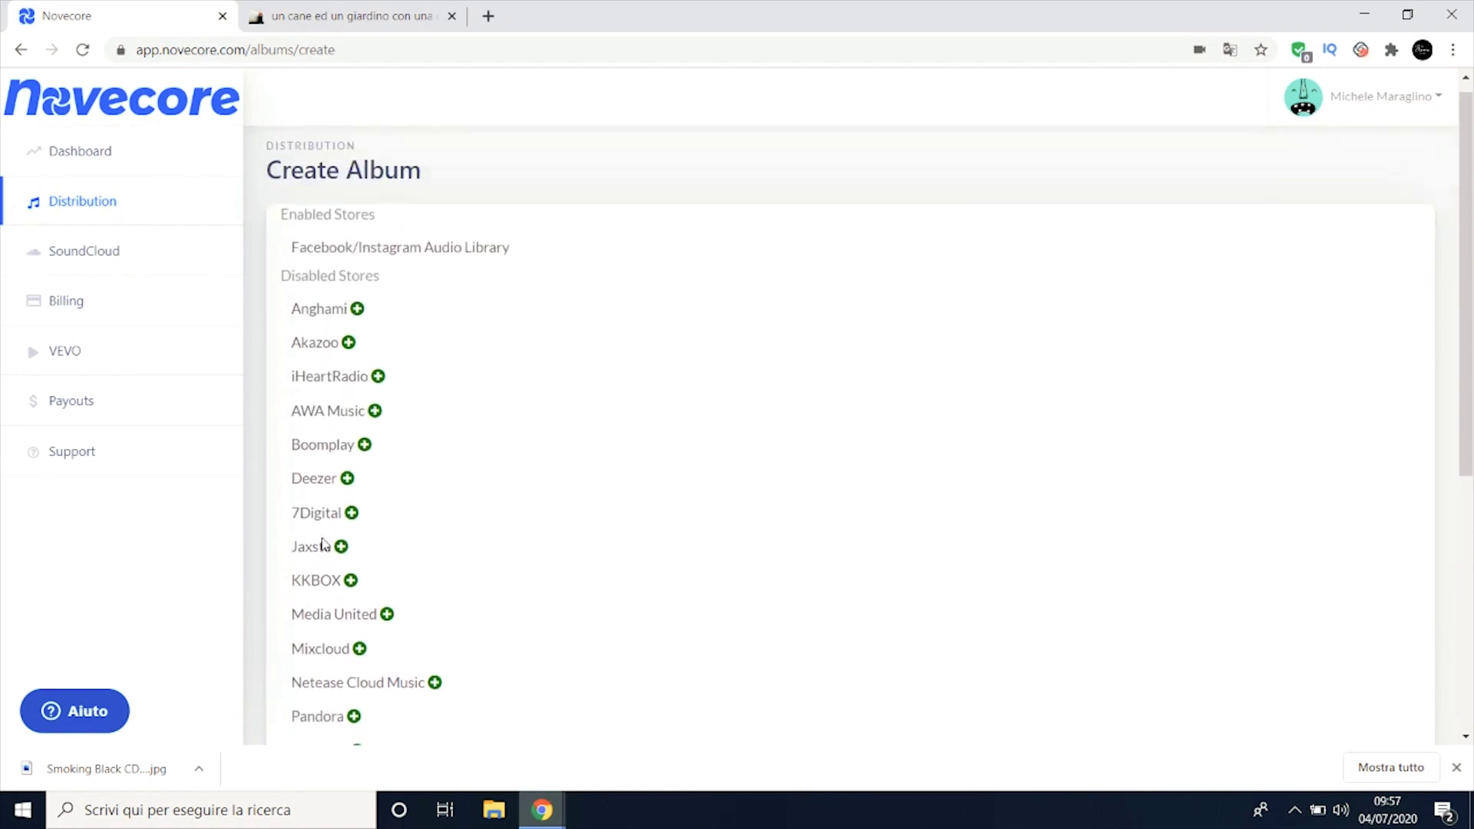
scroll(319, 538, down, 5)
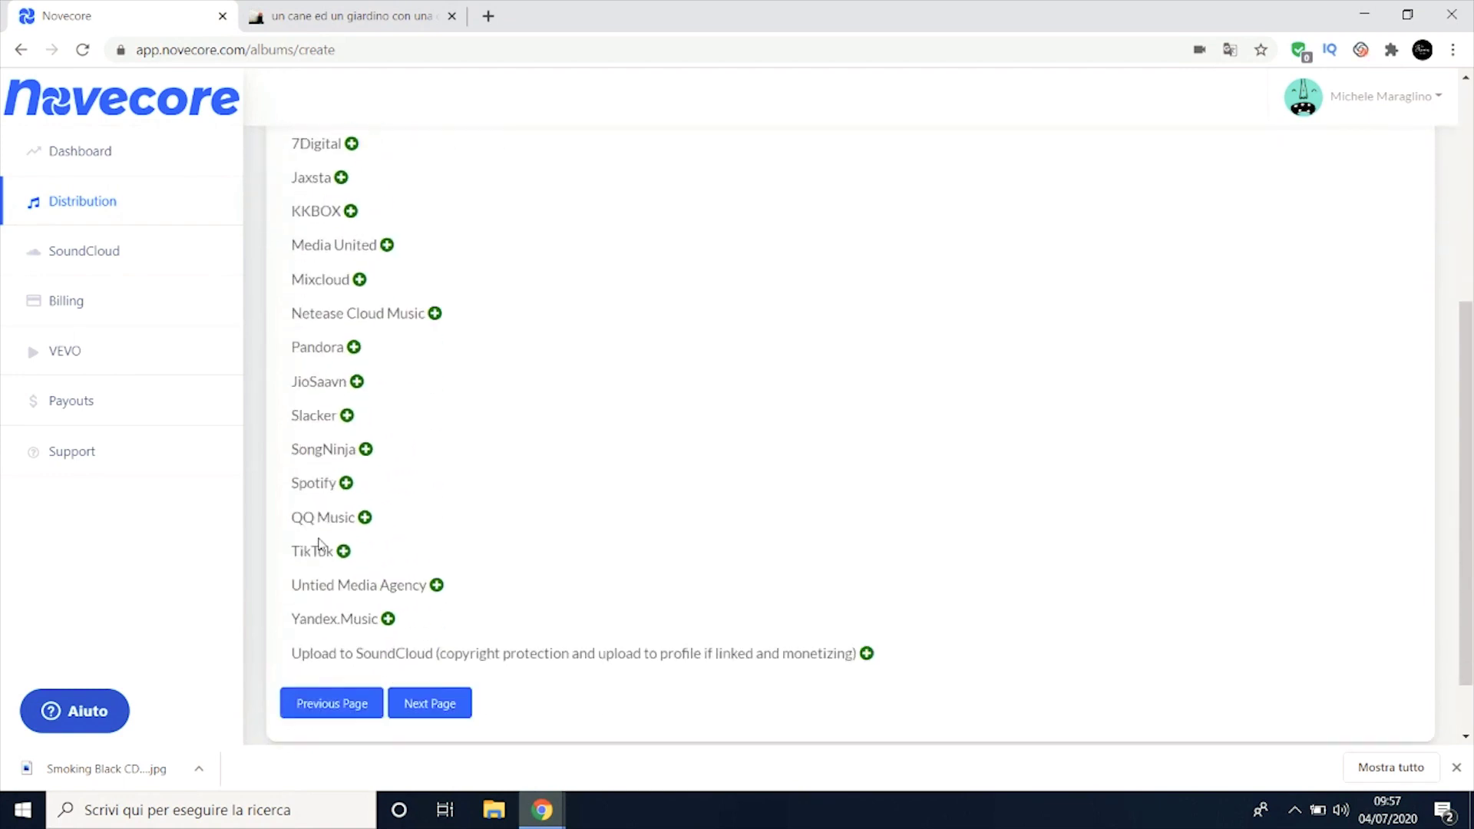
scroll(384, 451, down, 1)
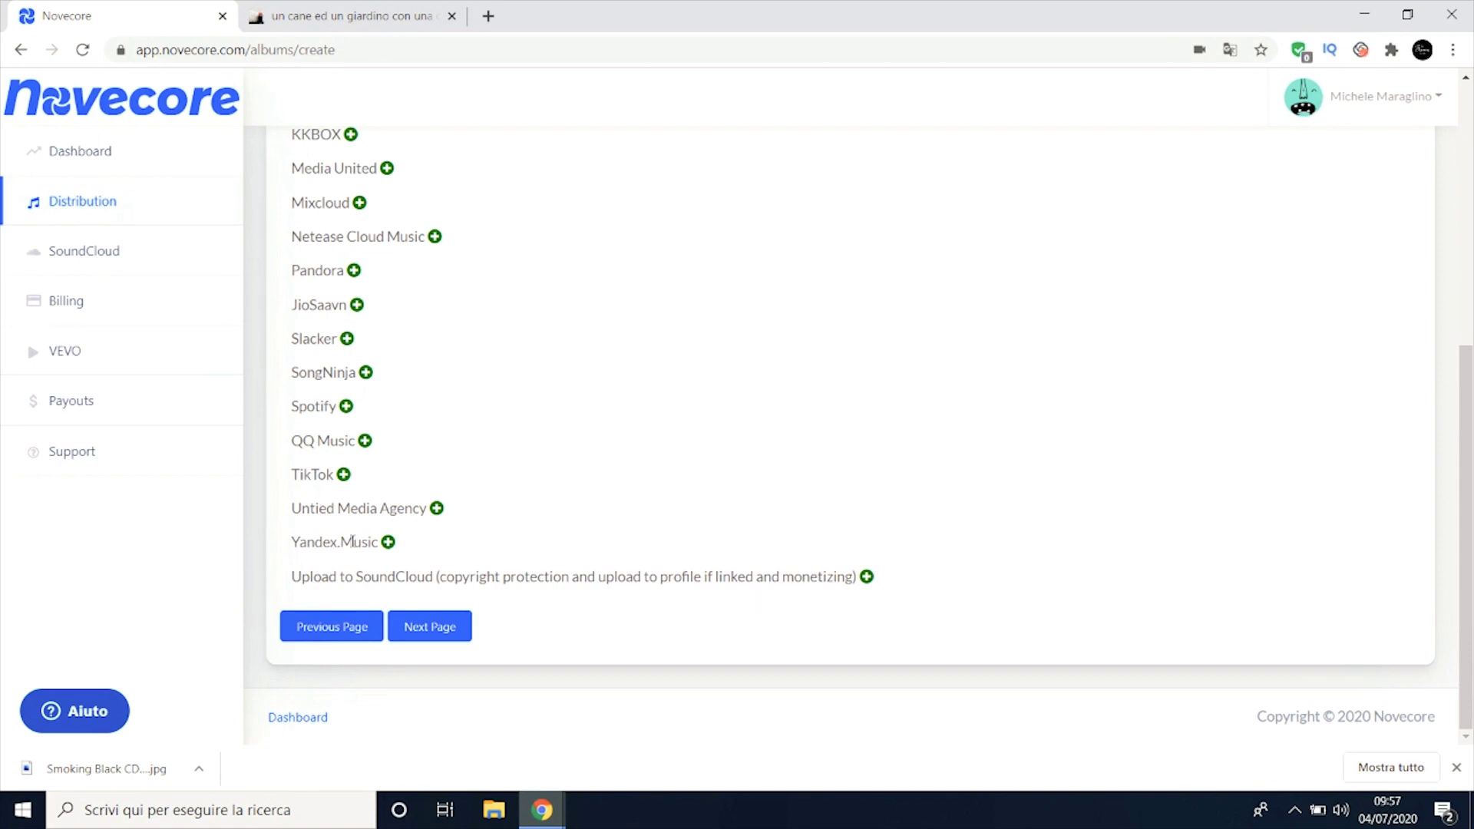
scroll(352, 541, up, 5)
scroll(352, 541, down, 5)
scroll(558, 508, up, 5)
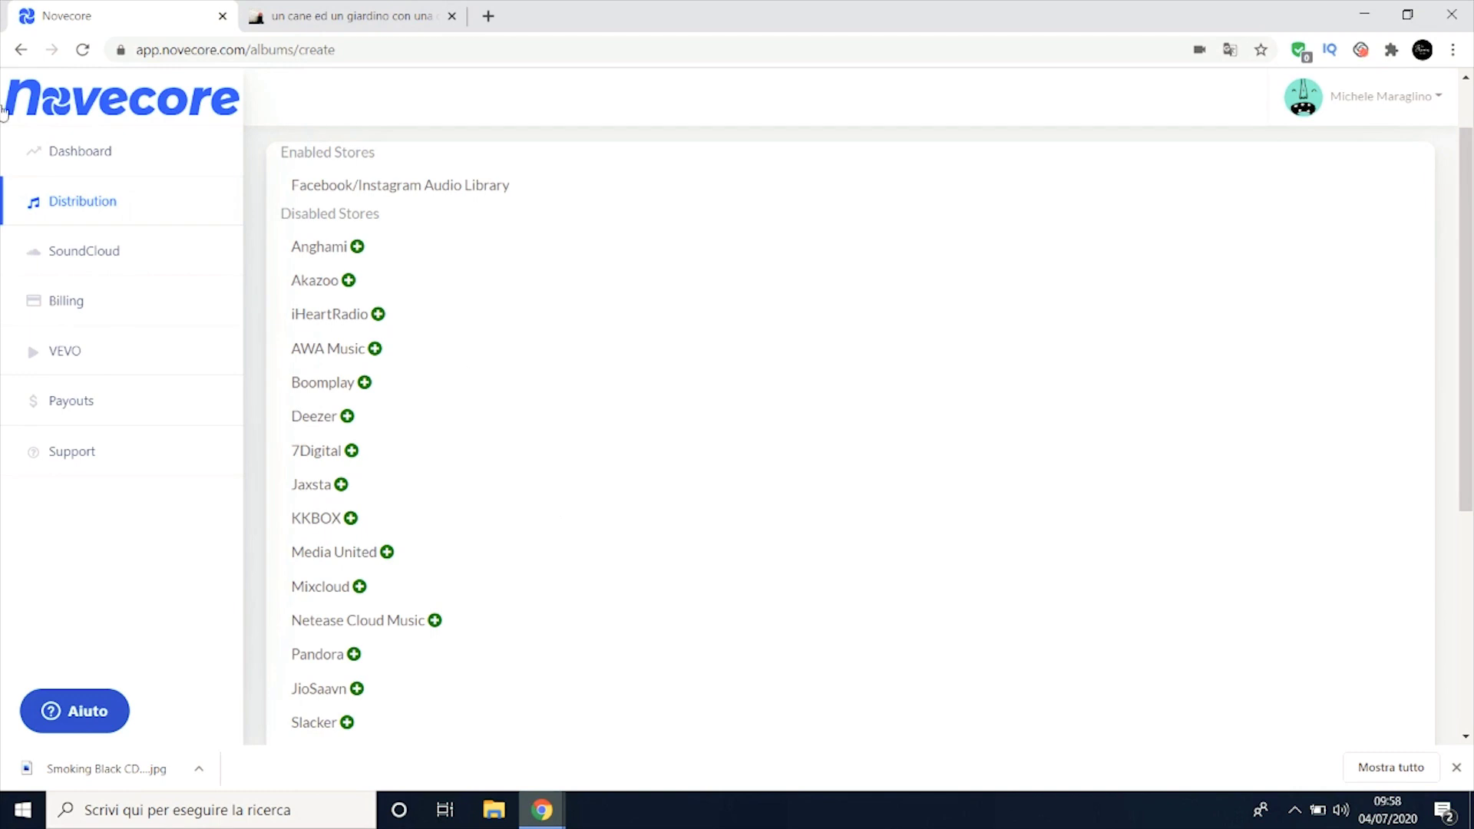
drag(291, 246, 474, 730)
scroll(606, 579, down, 5)
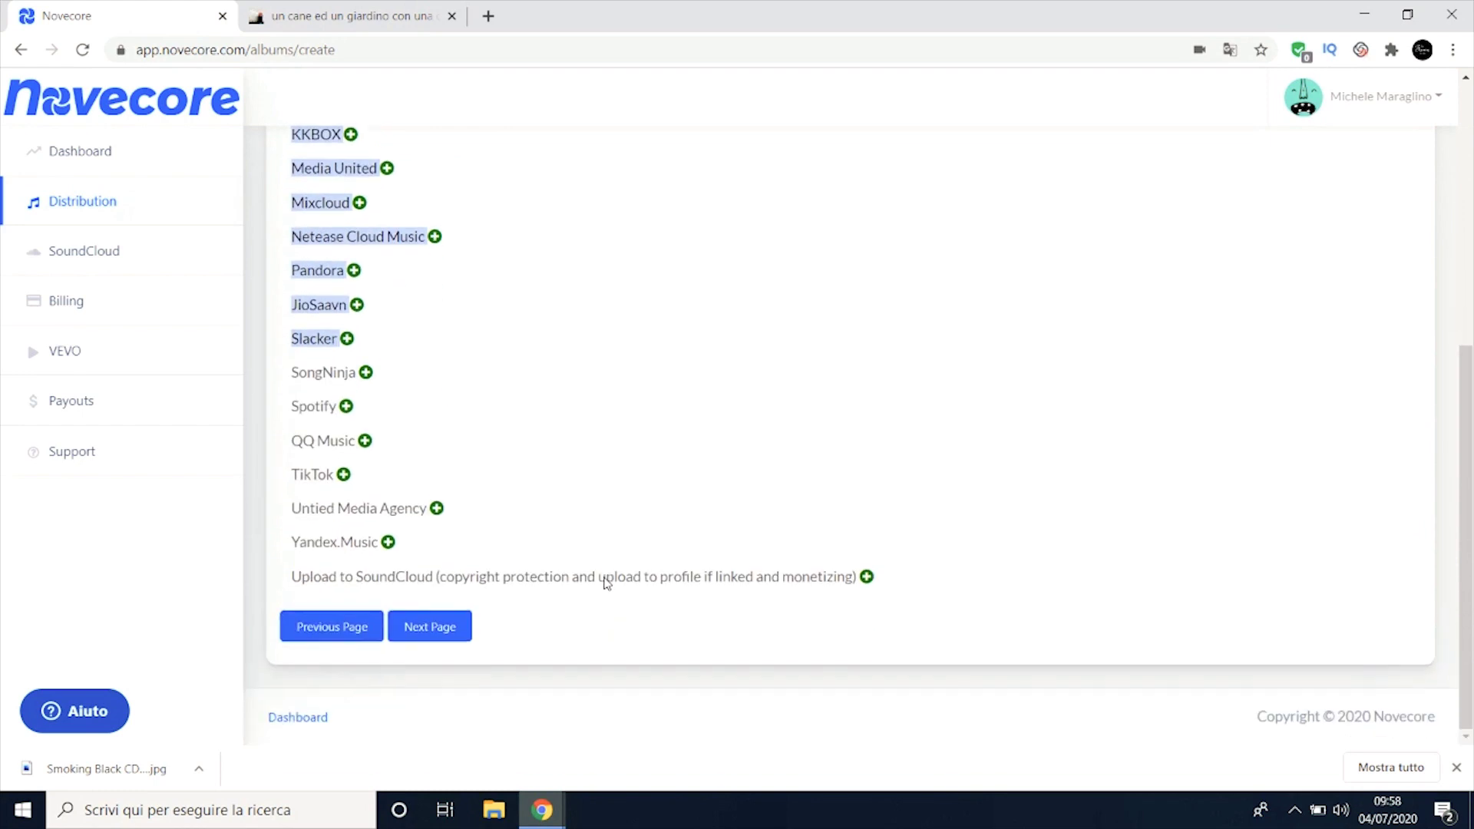
click(430, 629)
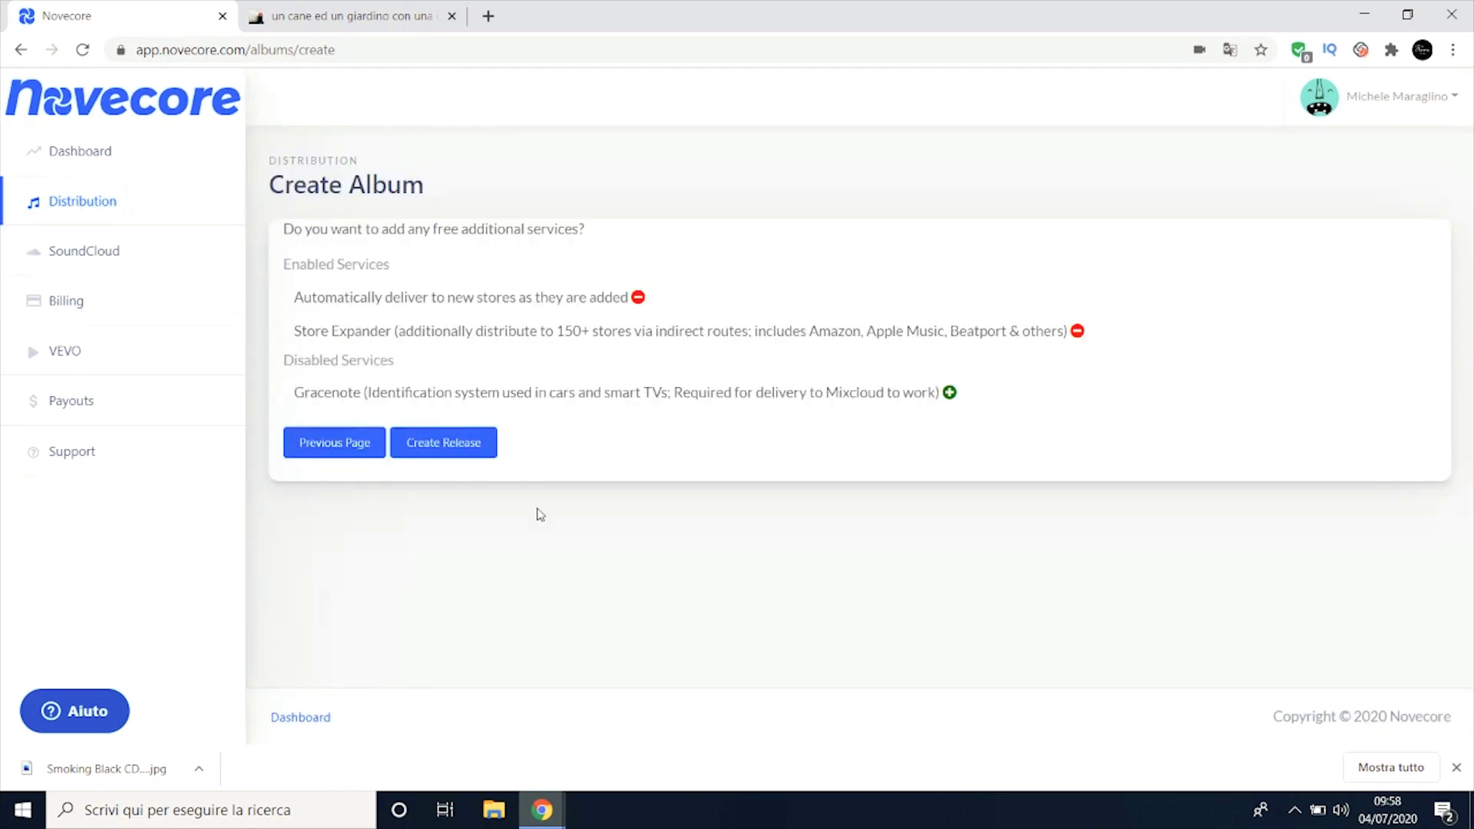
Step: Disable automatic delivery to new stores and Store Expander, and try to create the release with no additional services
click(640, 298)
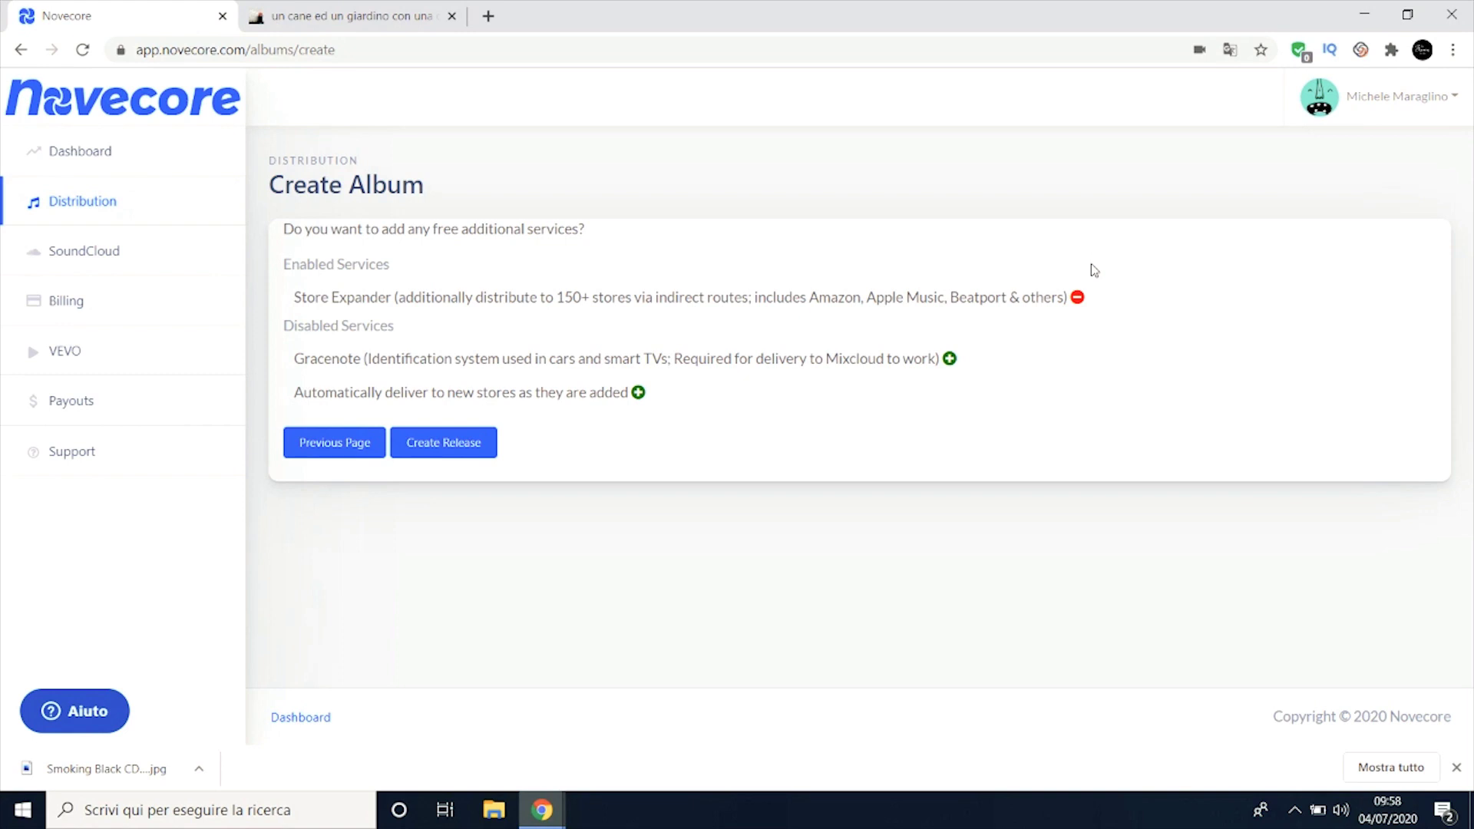
click(1078, 297)
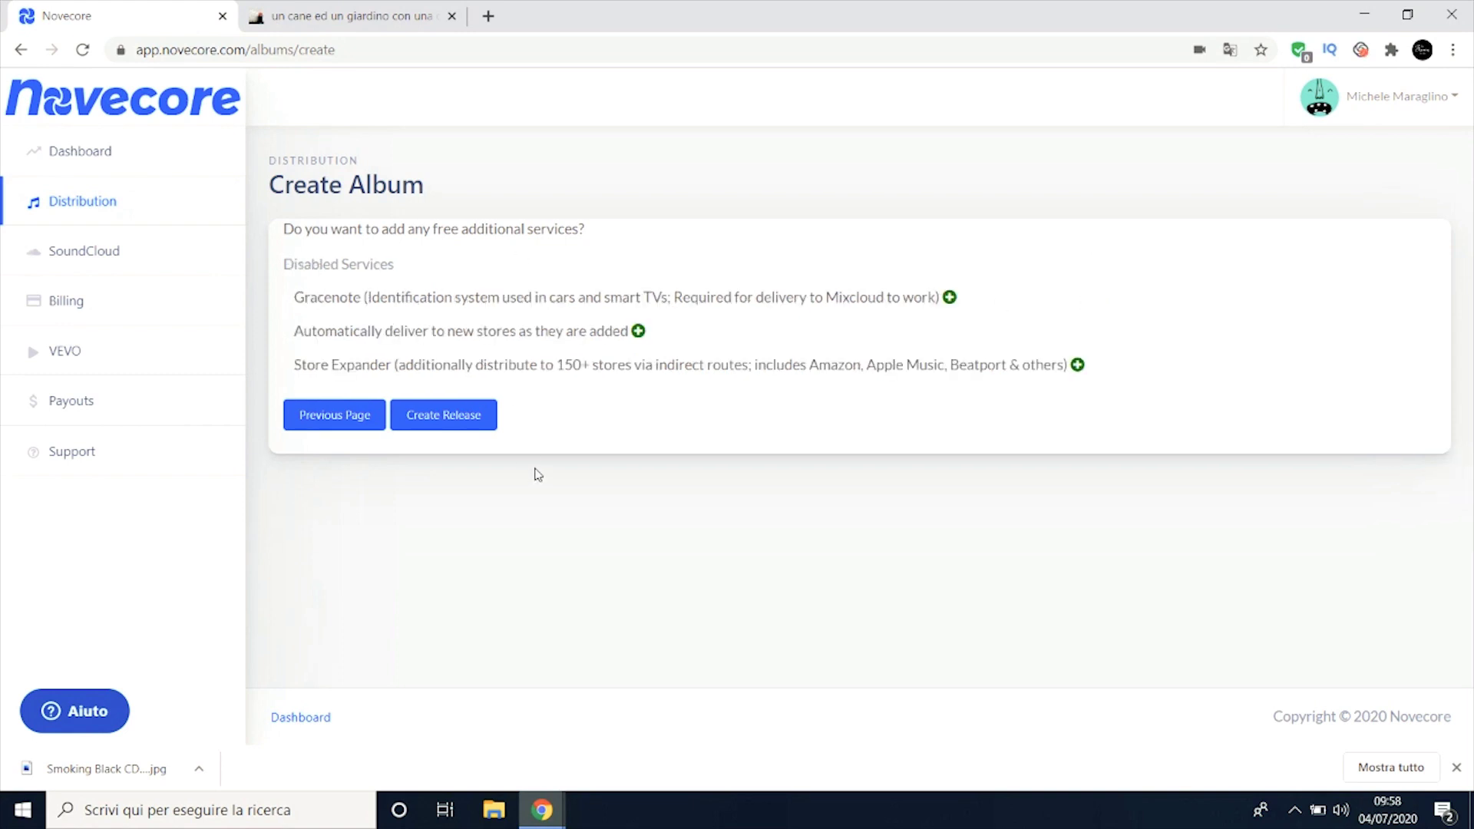
click(456, 427)
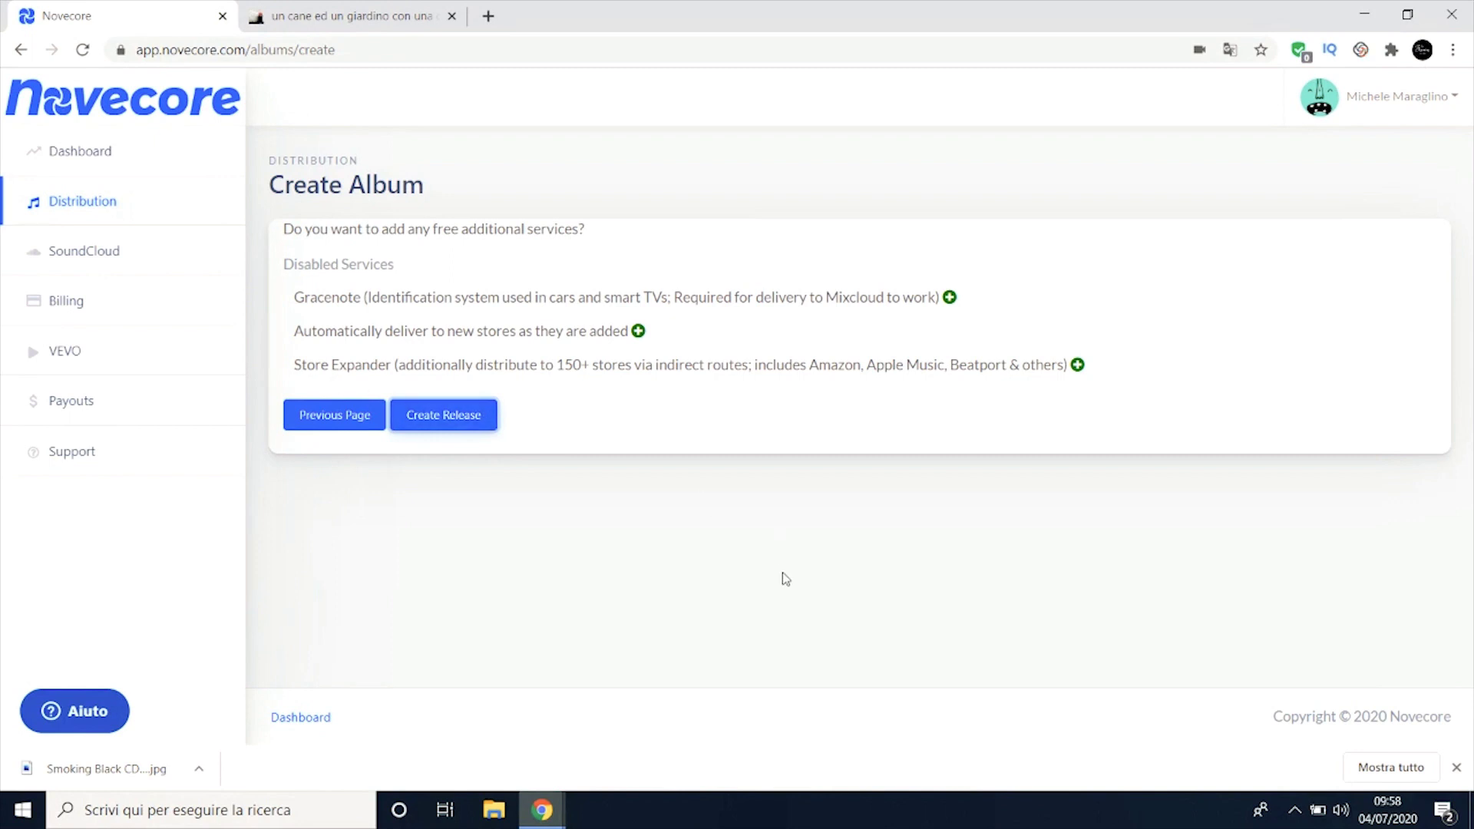
click(1456, 768)
click(415, 418)
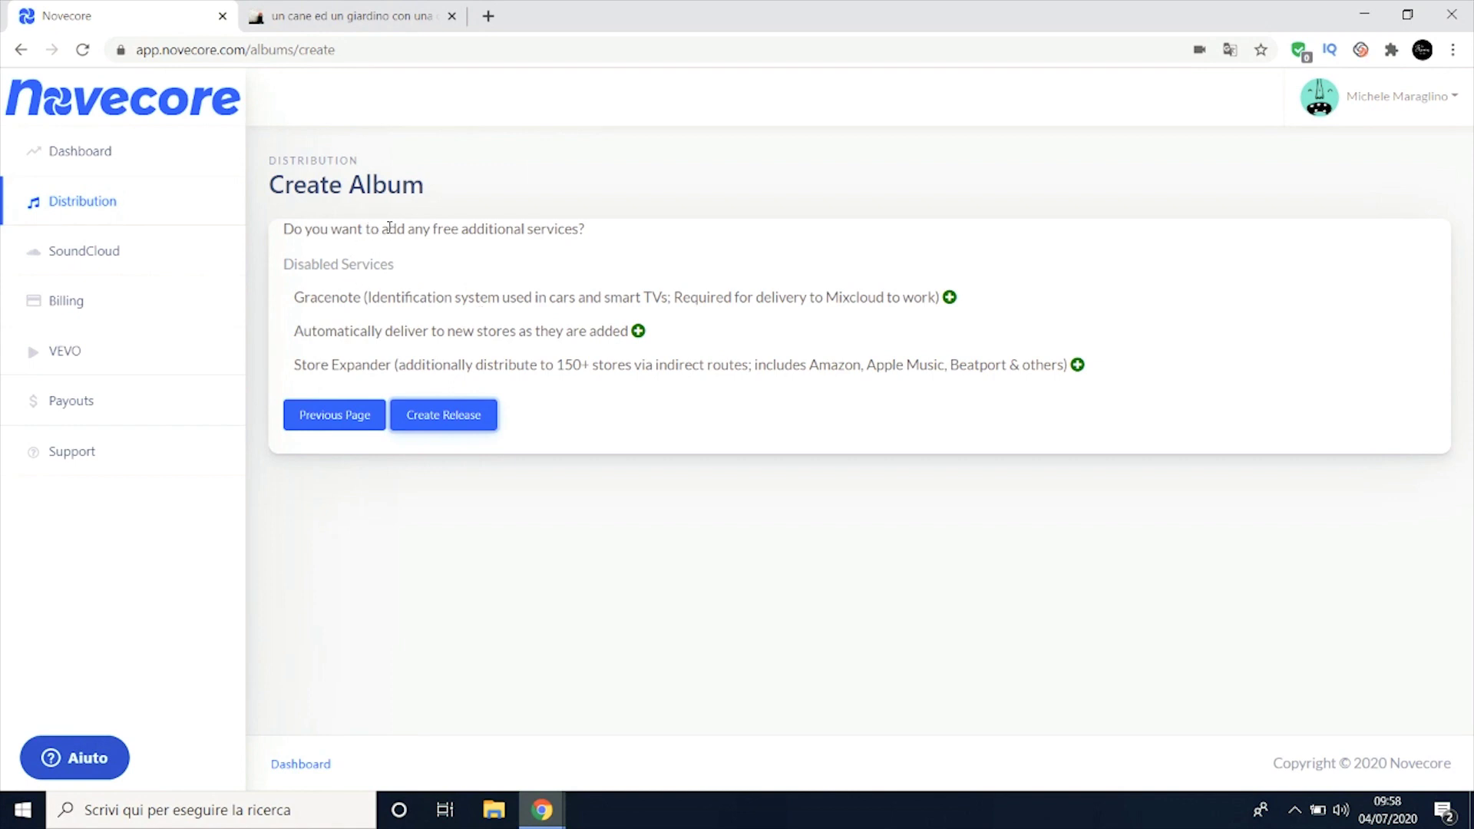
Step: Enable the Store Expander and Gracenote services and try to create the release again
click(1078, 366)
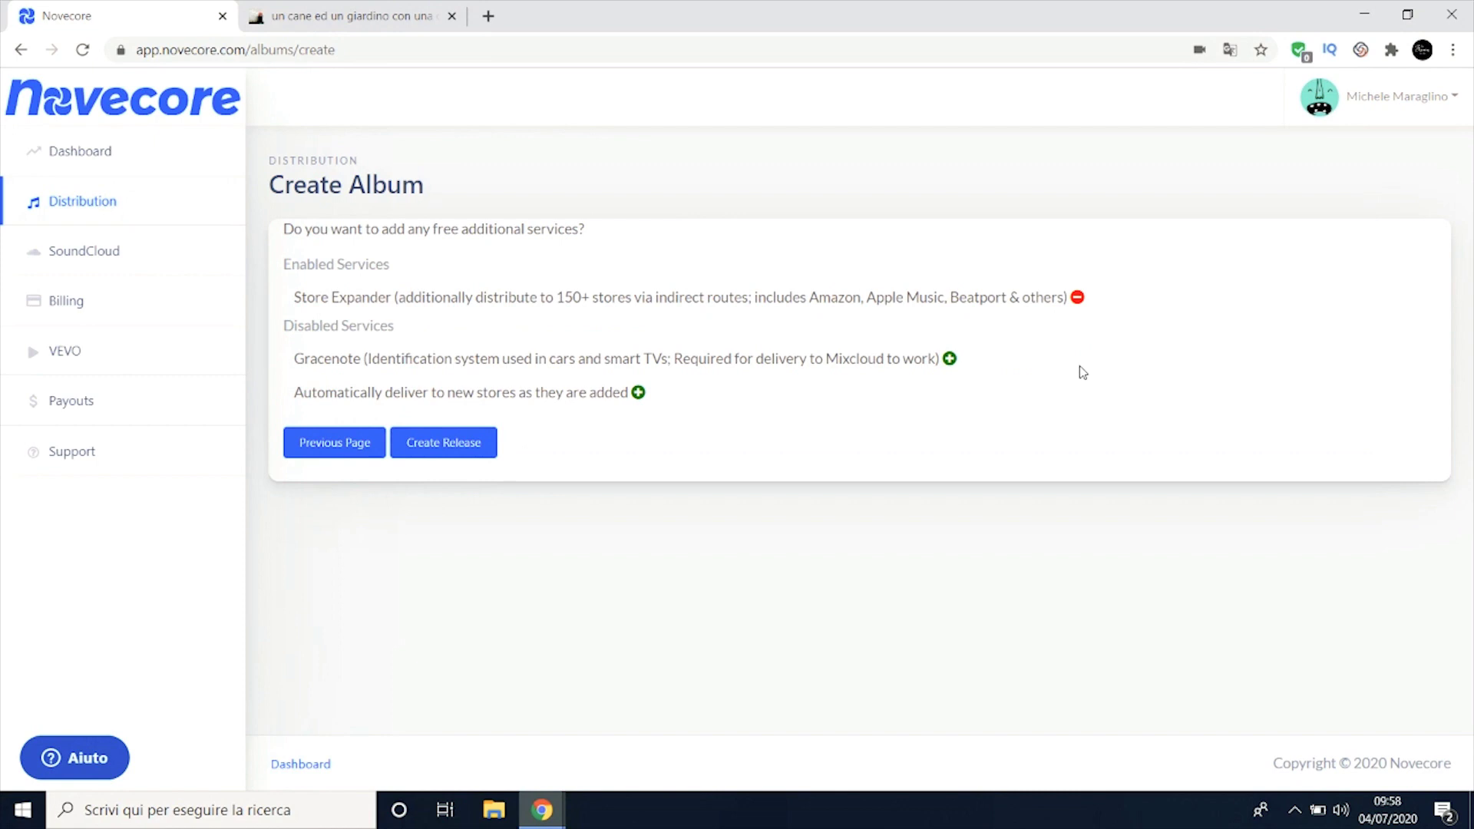
click(949, 359)
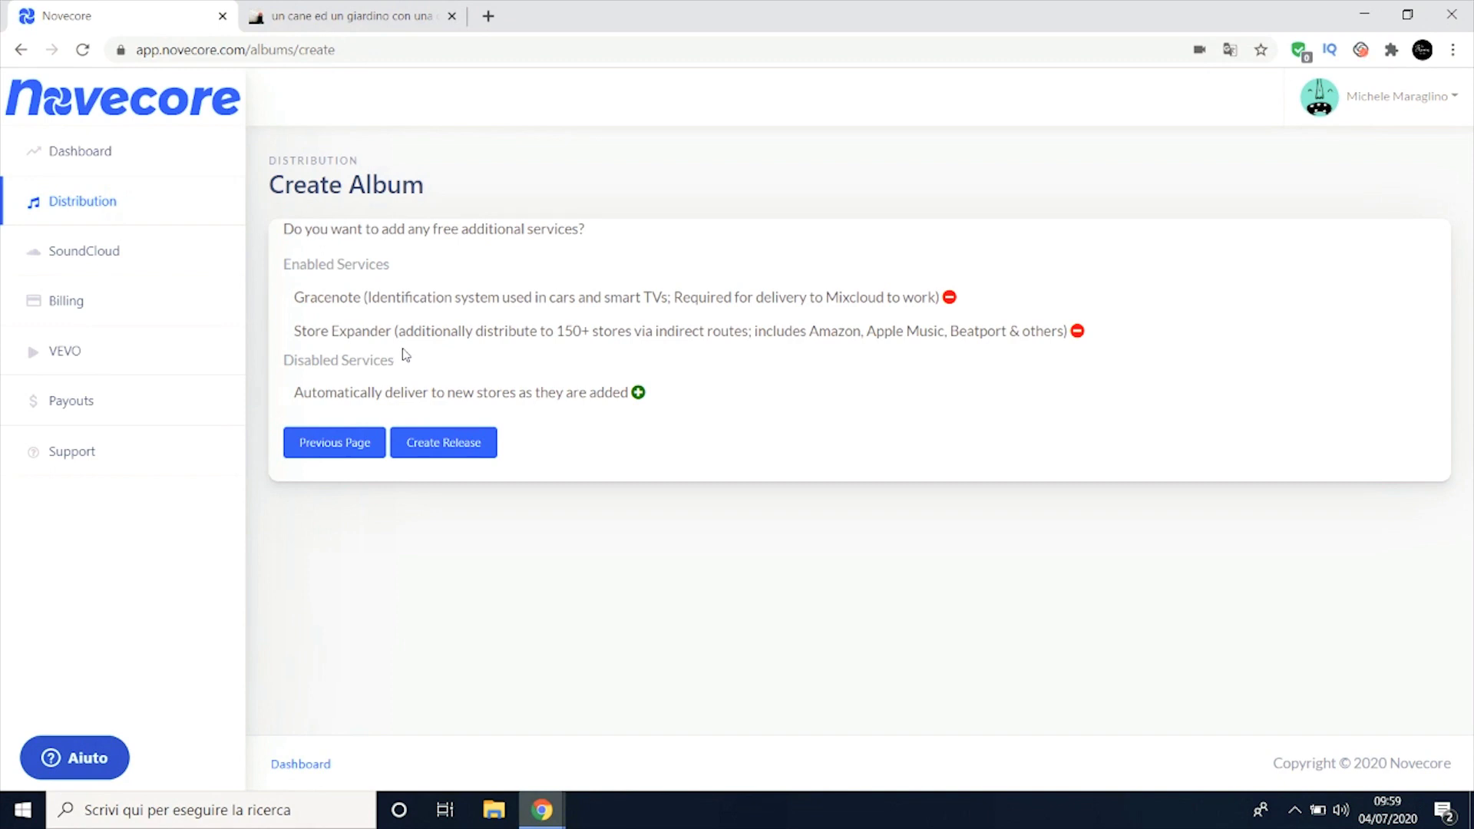
click(458, 454)
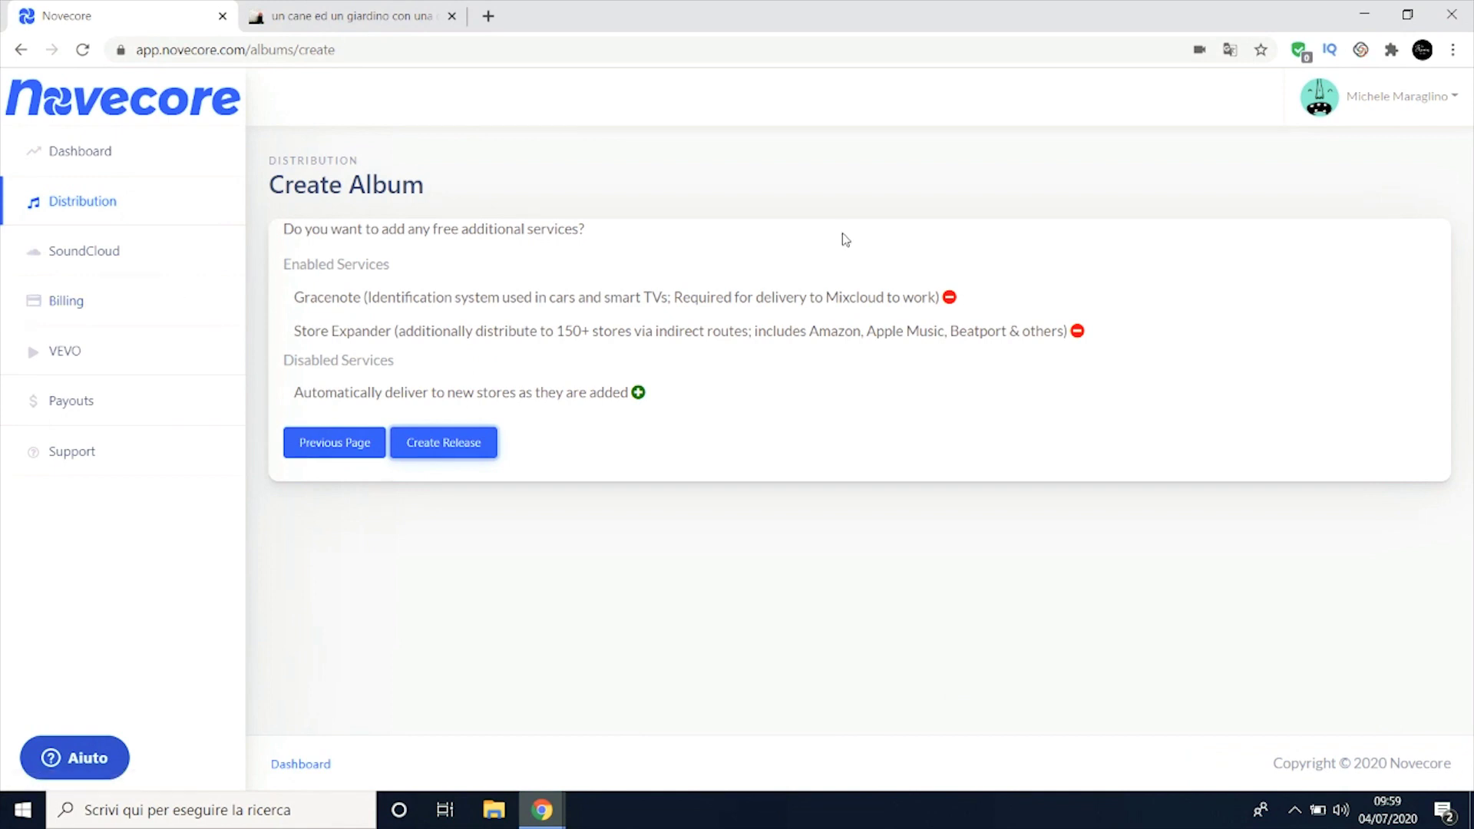
Step: Enable automatic delivery to new stores, and return to the store selection to re-enable Anghami
click(638, 394)
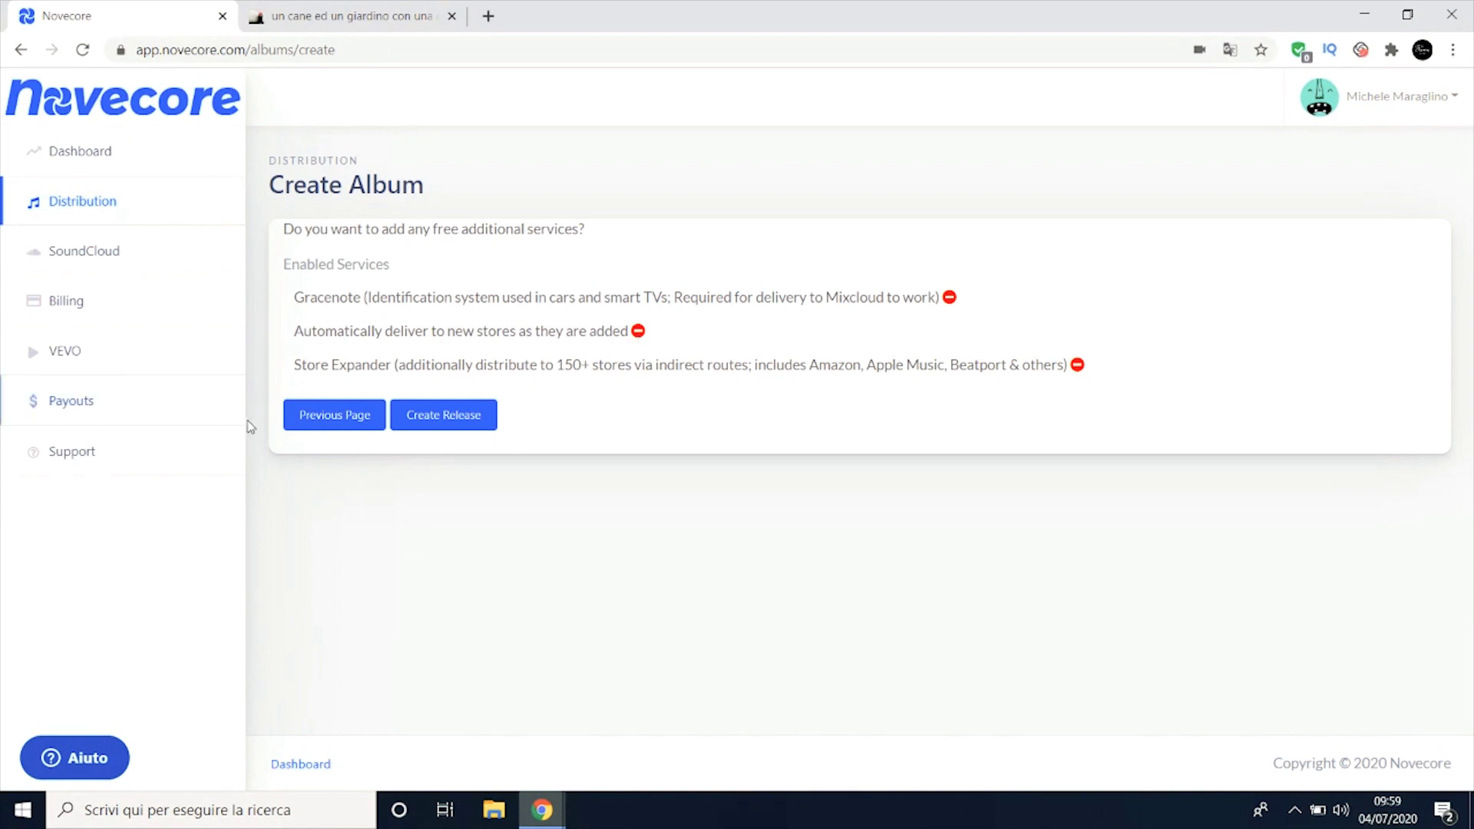
click(326, 421)
click(357, 324)
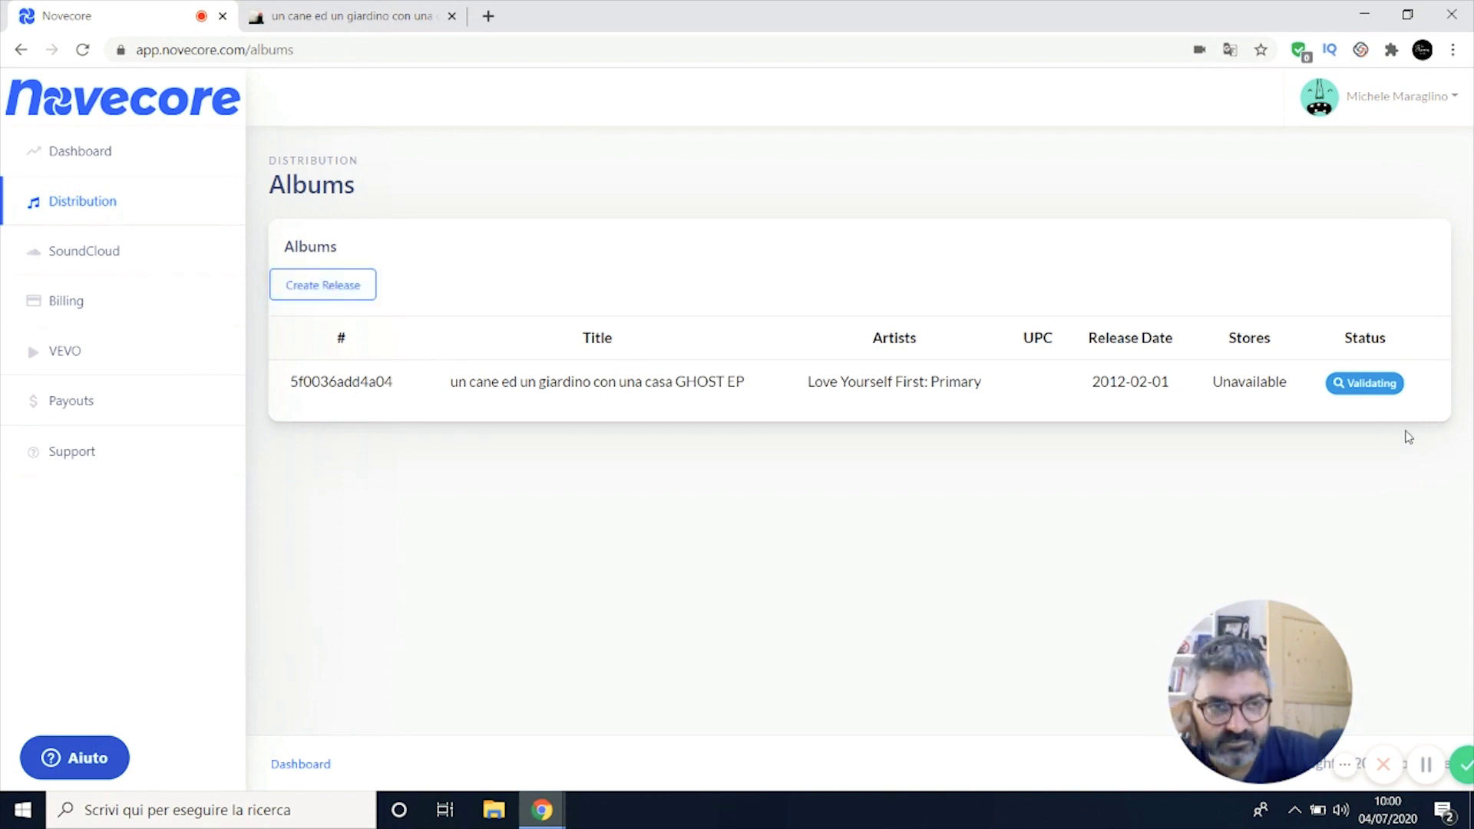
Step: Check the Spotify Statistics dashboard and the GHOST EP's stores and status in the albums list
click(91, 149)
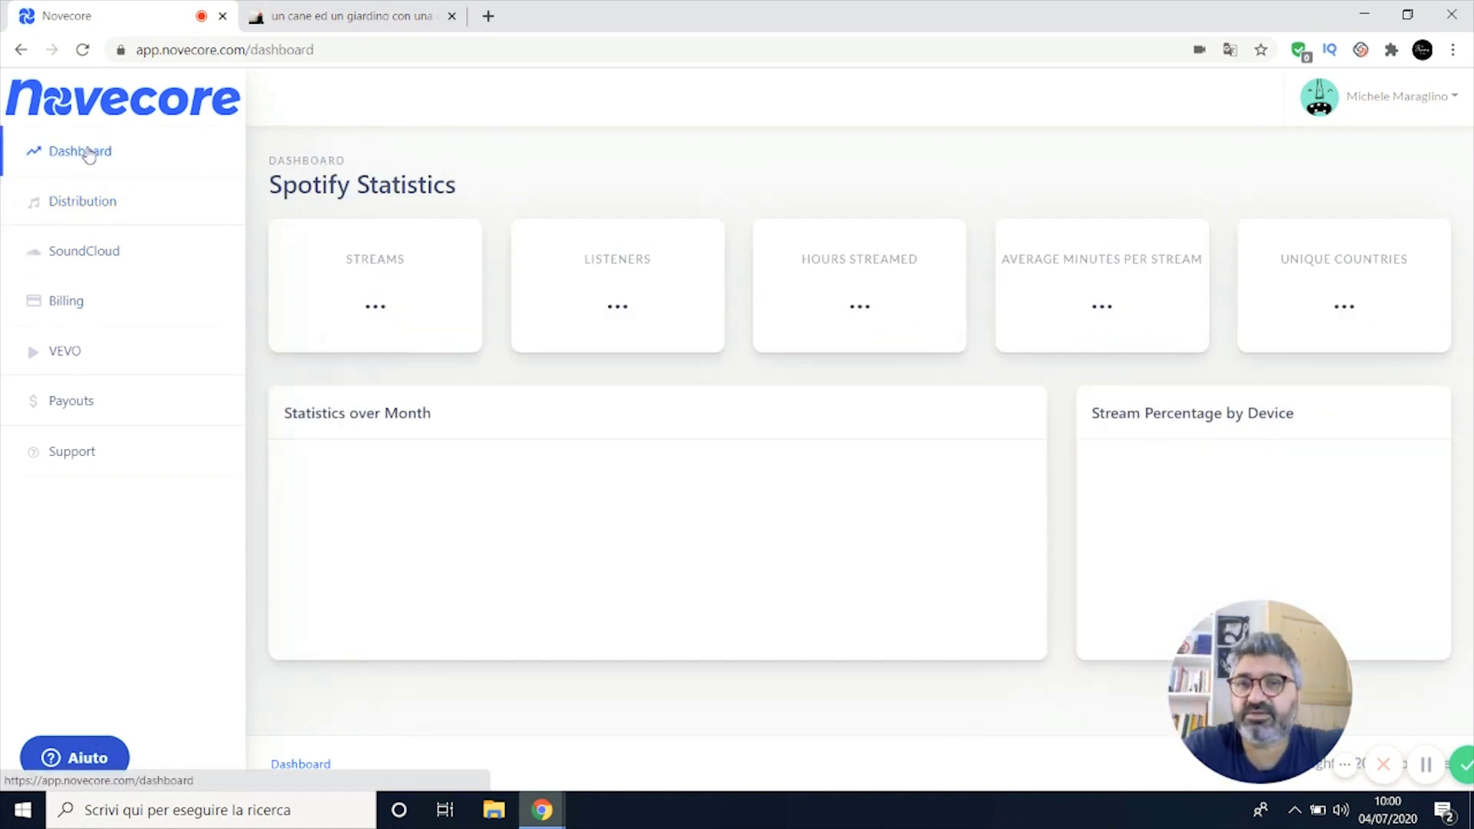
scroll(1142, 374, down, 1)
scroll(681, 403, up, 1)
click(107, 203)
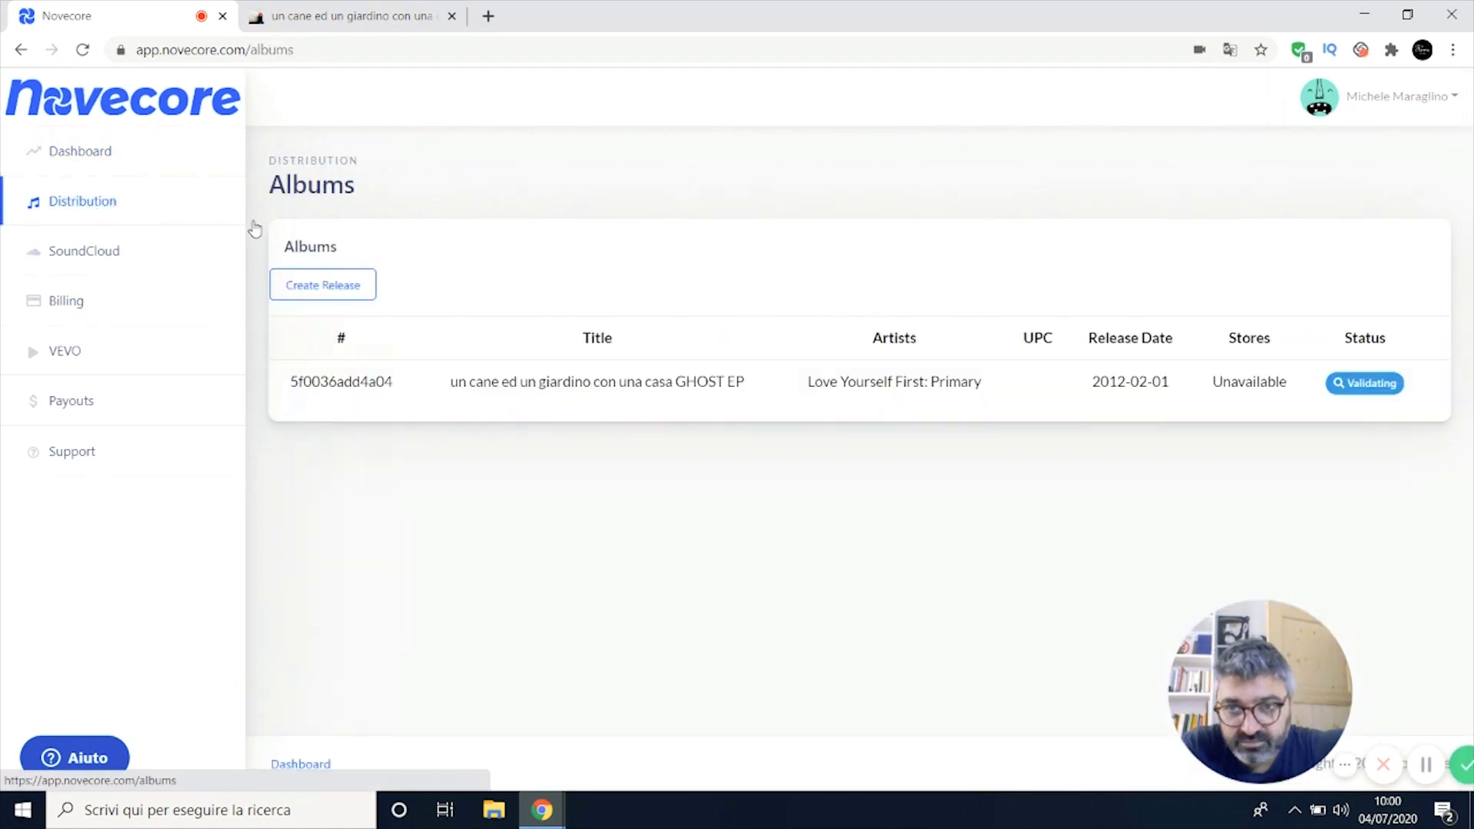
drag(1260, 383, 1213, 382)
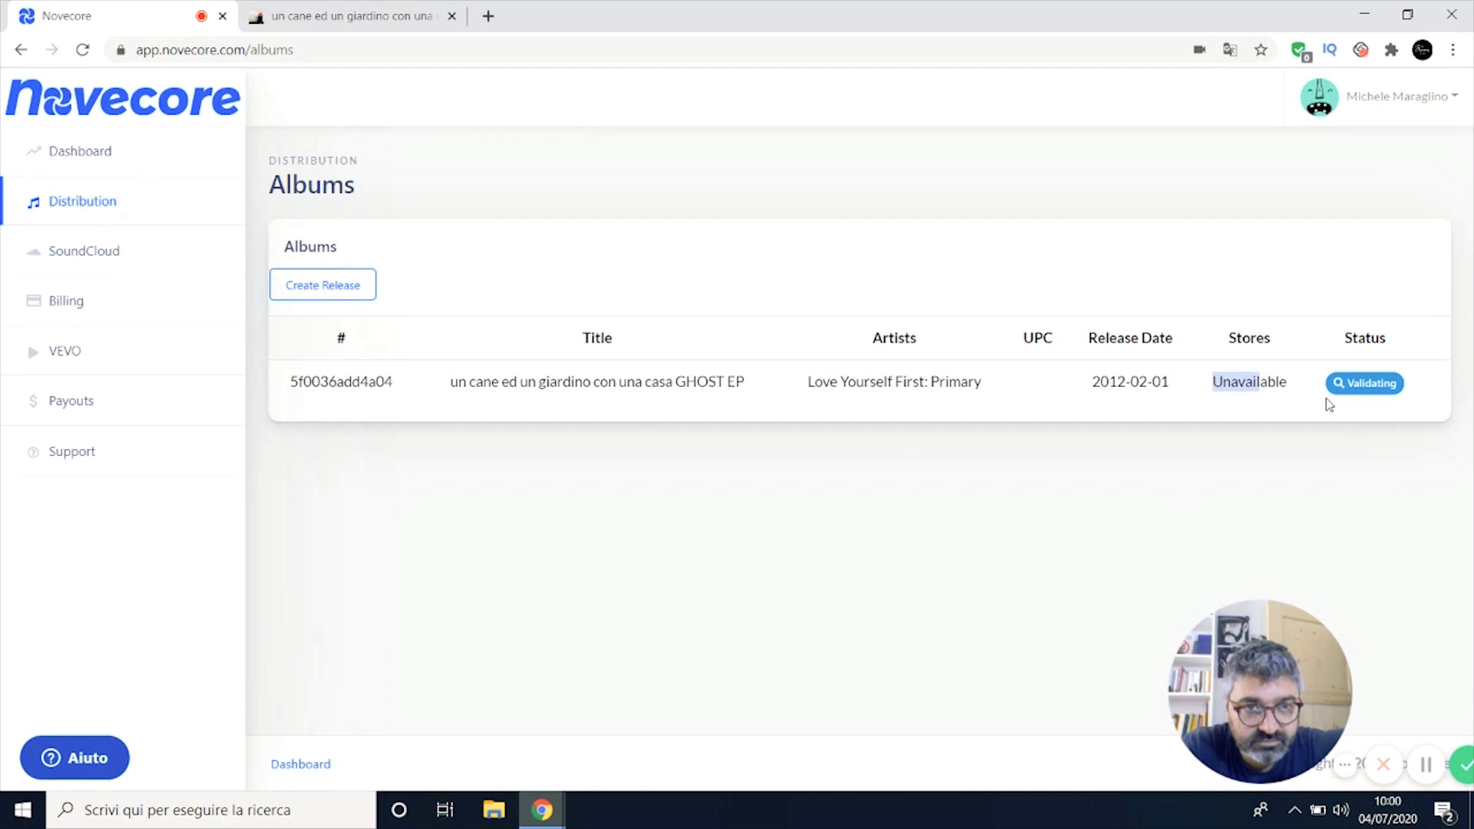
click(985, 361)
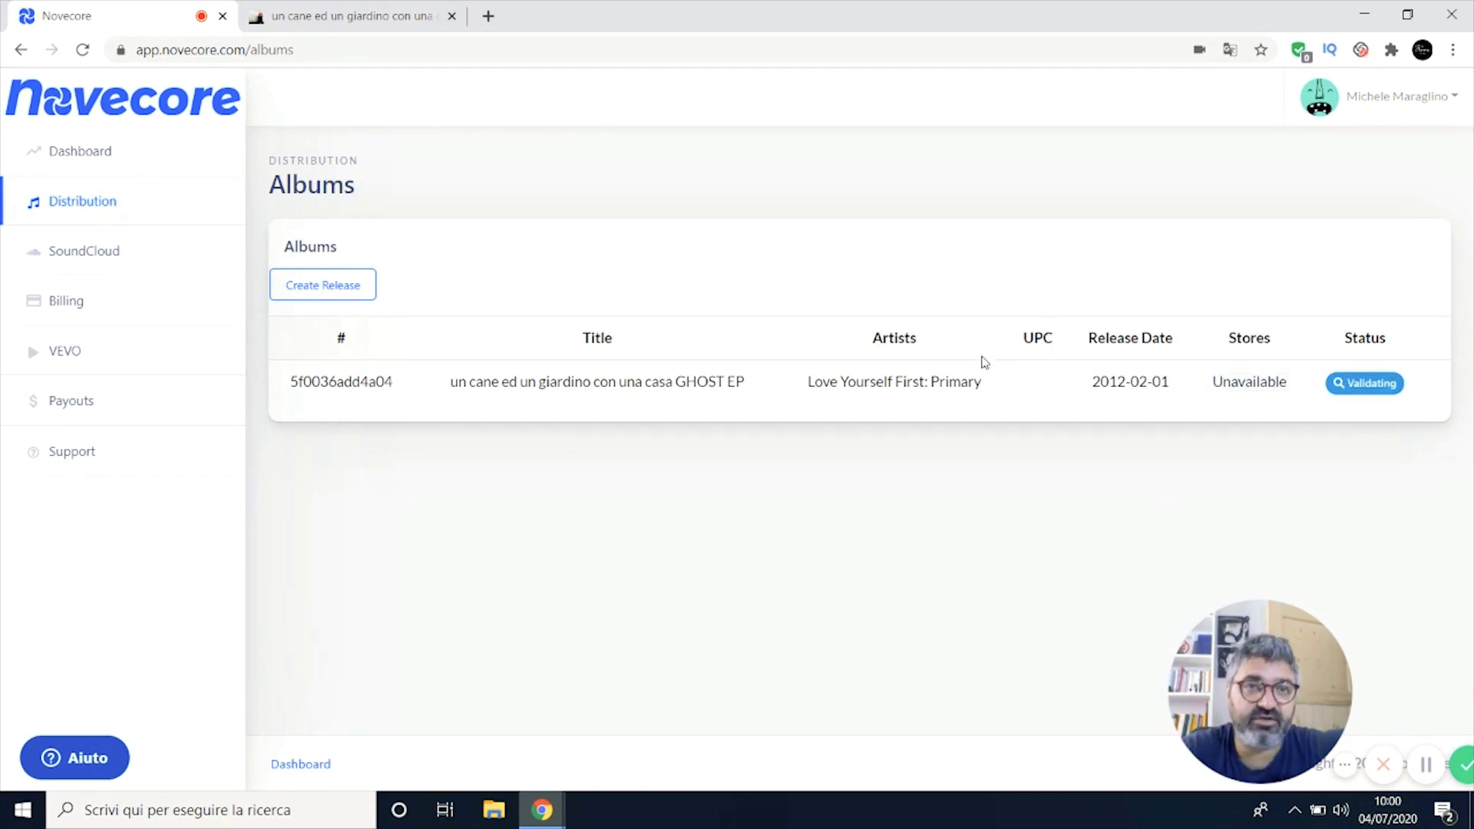